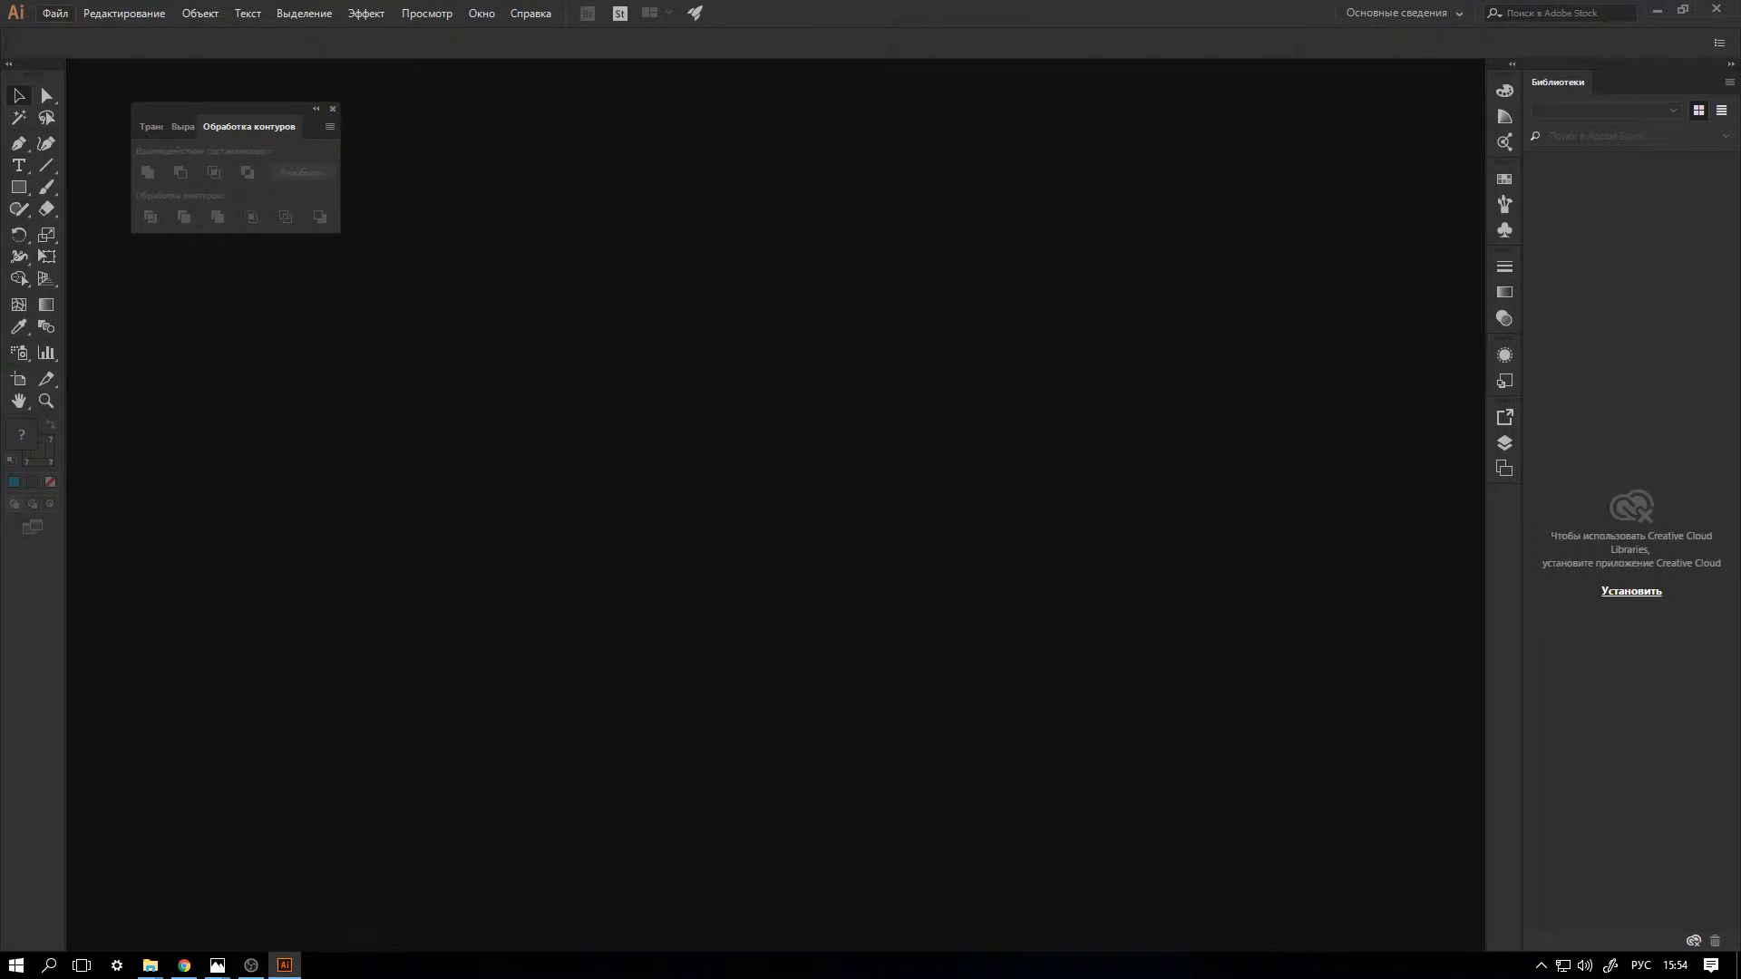
# Create a landscape A4 document of 297 x 210 mm with one artboard, zero bleed and RGB colour mode.
pyautogui.click(55, 14)
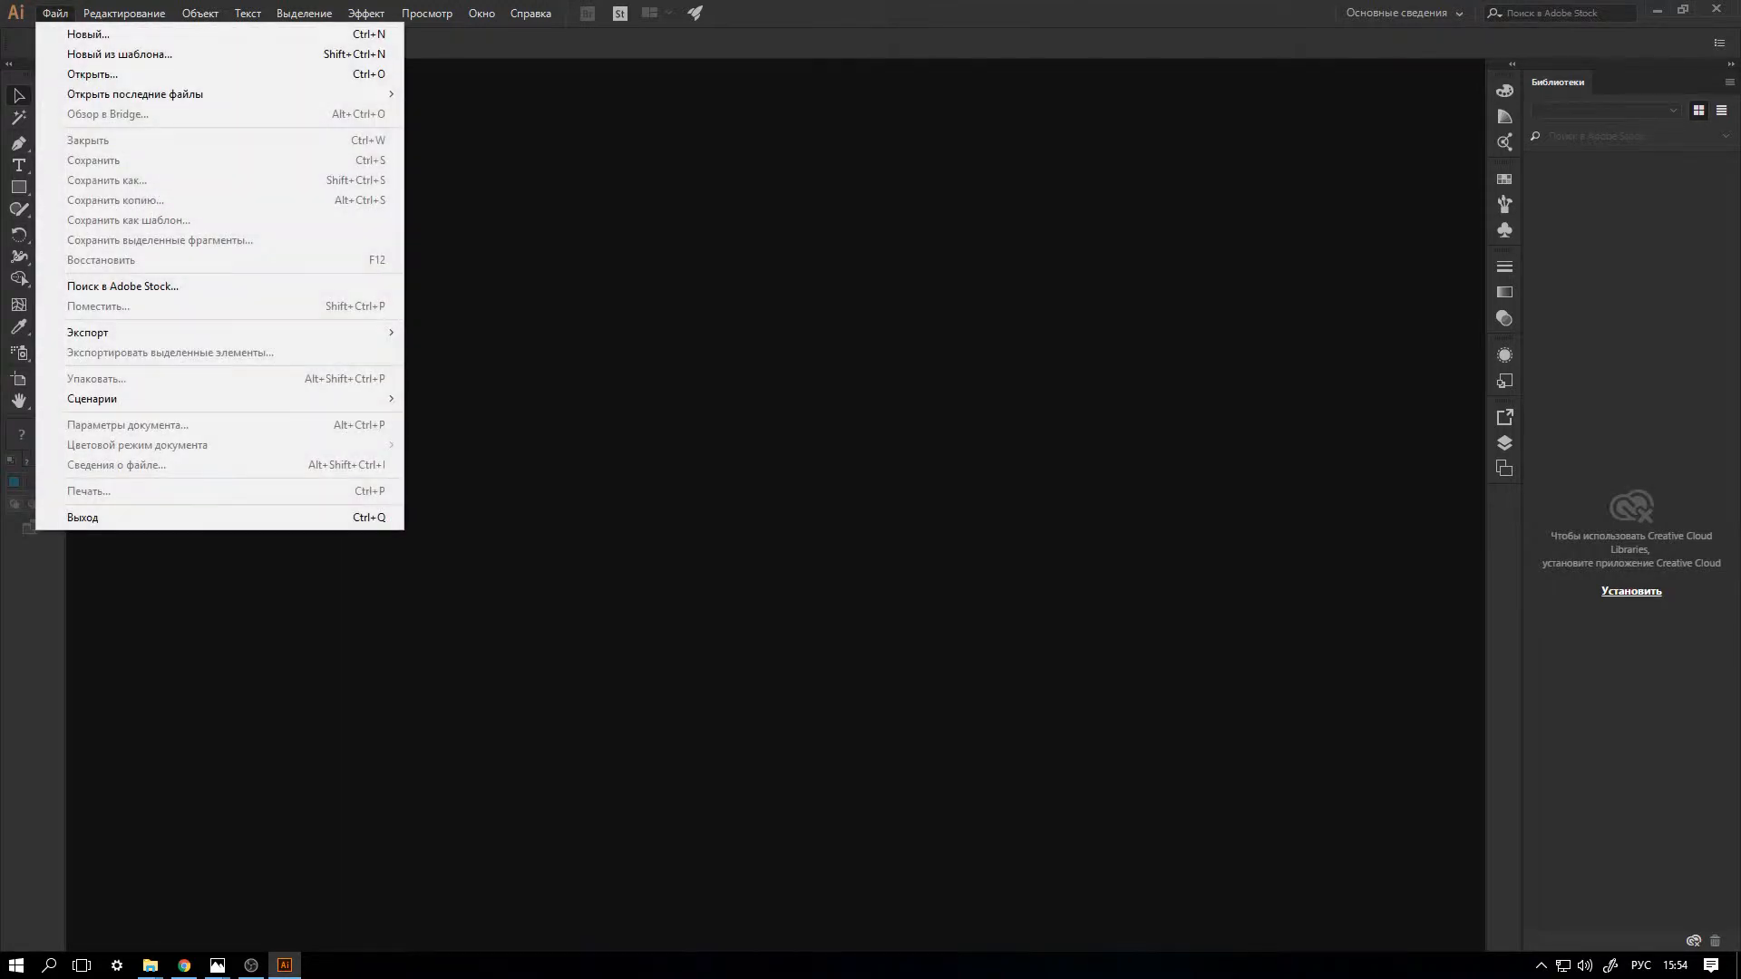
pyautogui.click(88, 35)
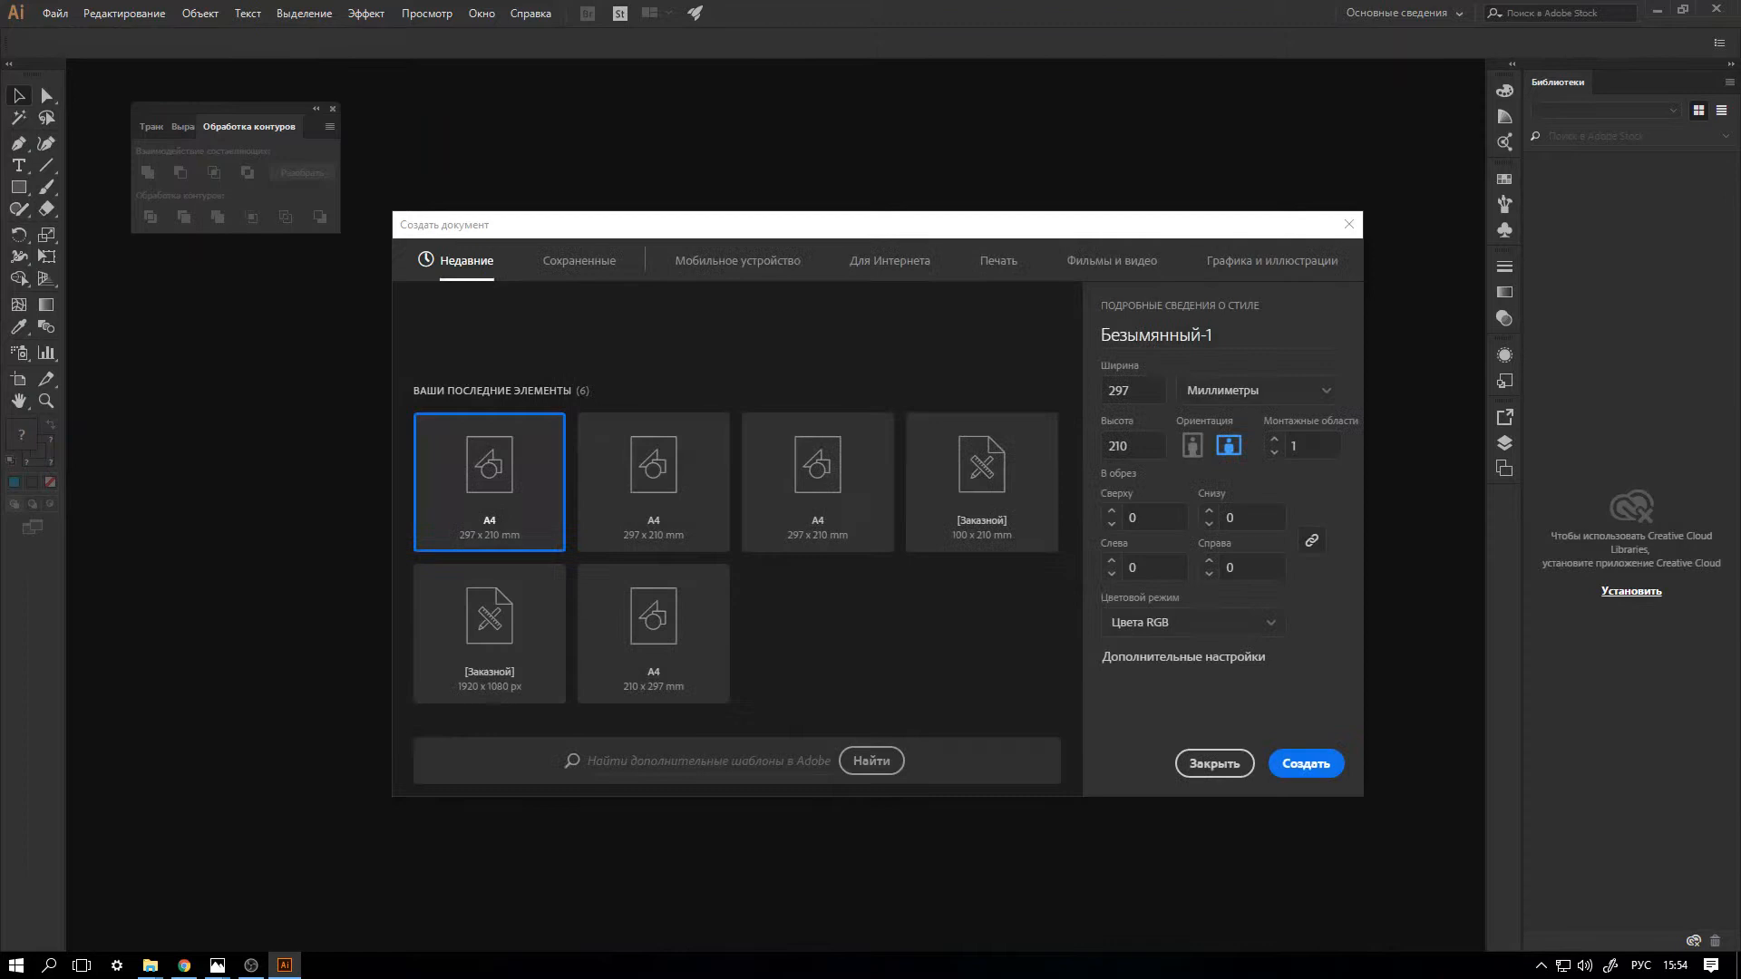
pyautogui.click(817, 490)
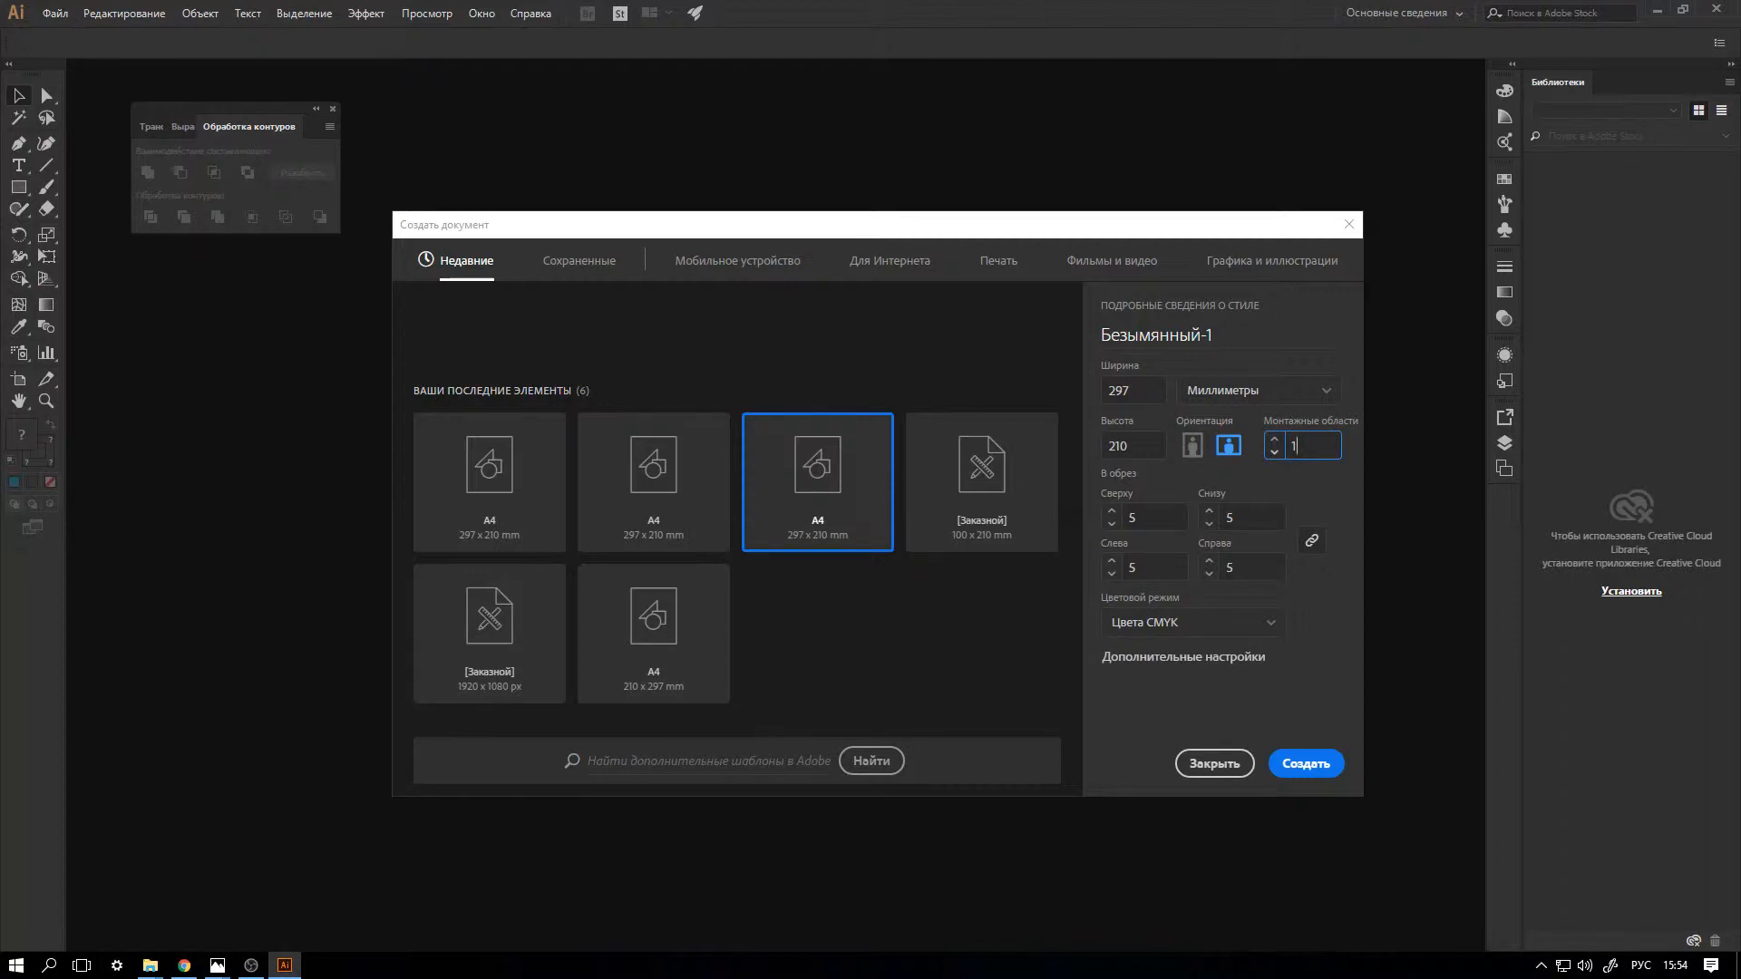
pyautogui.press('Tab')
pyautogui.write('3')
pyautogui.click(1192, 624)
pyautogui.click(1156, 654)
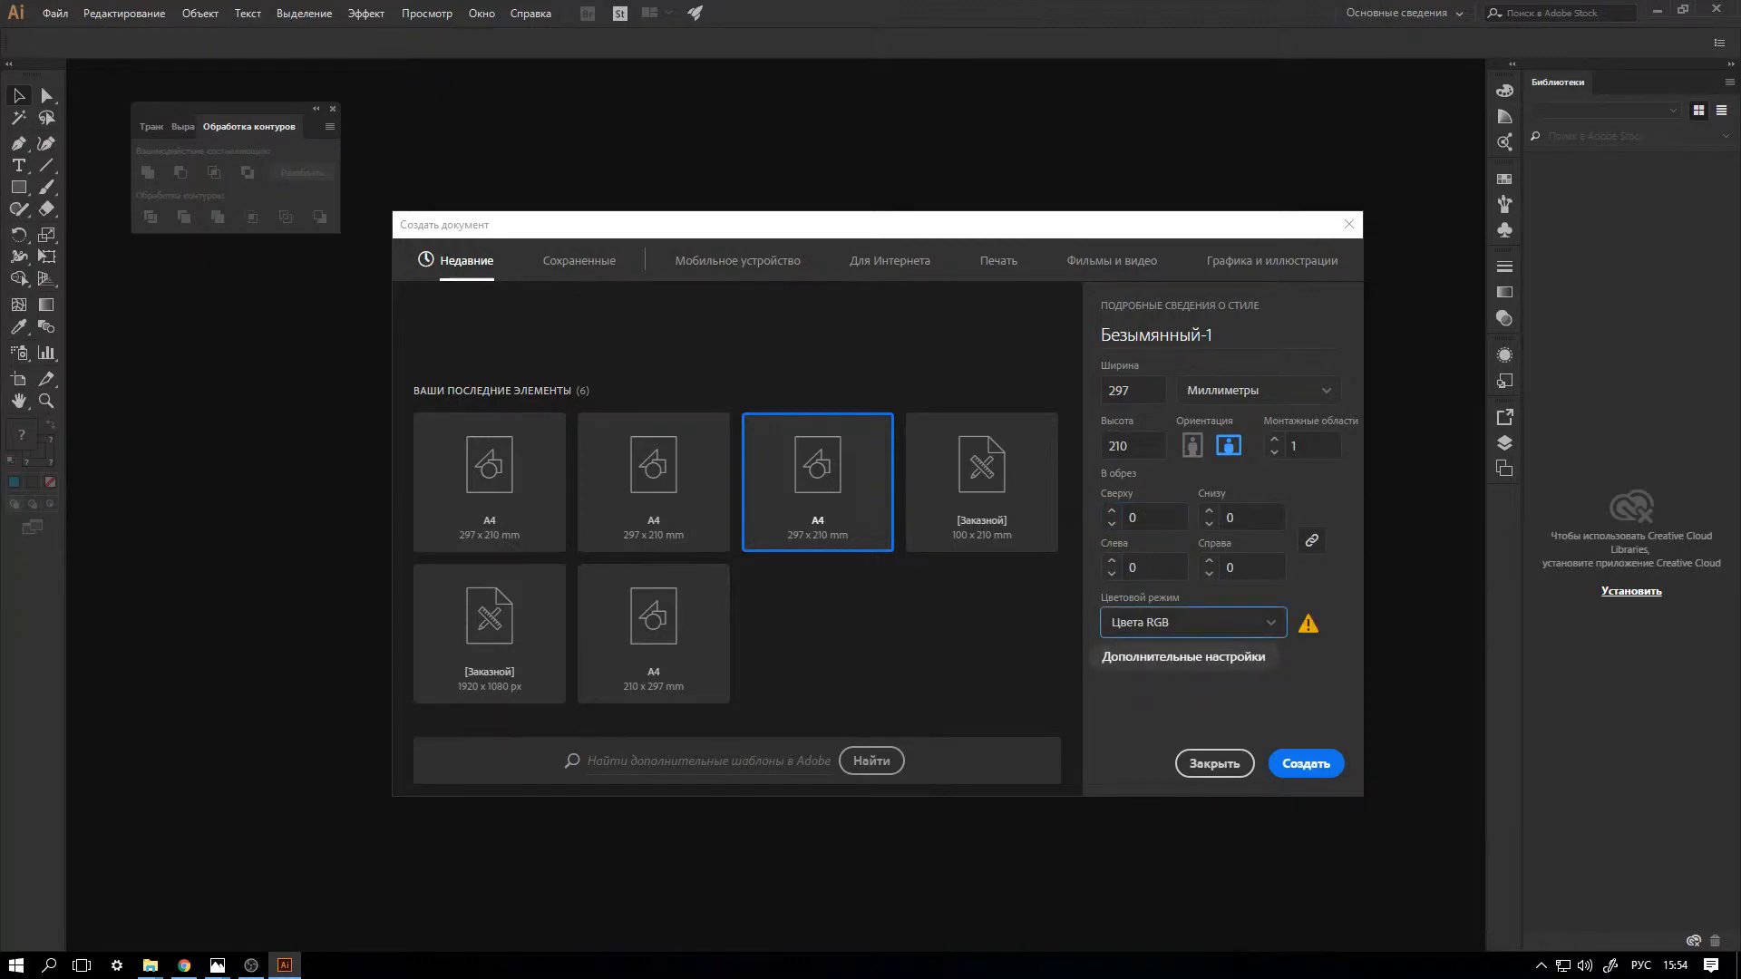
pyautogui.click(1306, 764)
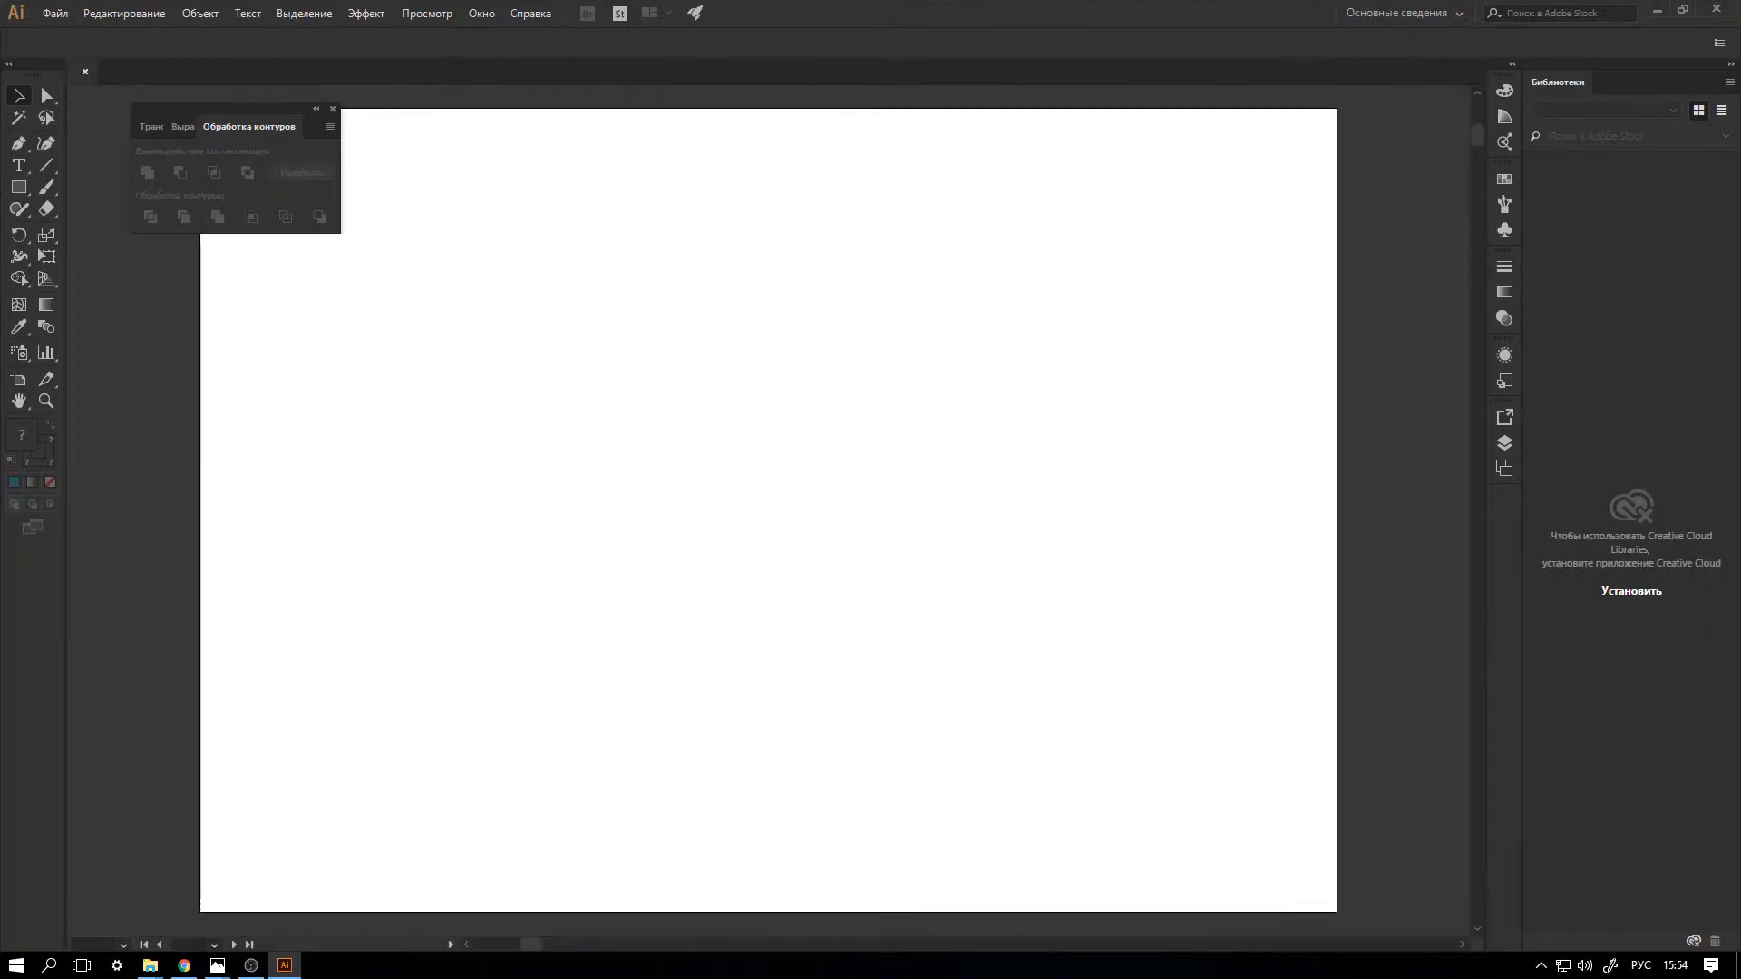
# Draw a long rounded rectangle about 204 x 10.6 mm with a blue fill and no stroke across the middle of the artboard.
pyautogui.moveTo(163, 214); pyautogui.dragTo(121, 687)
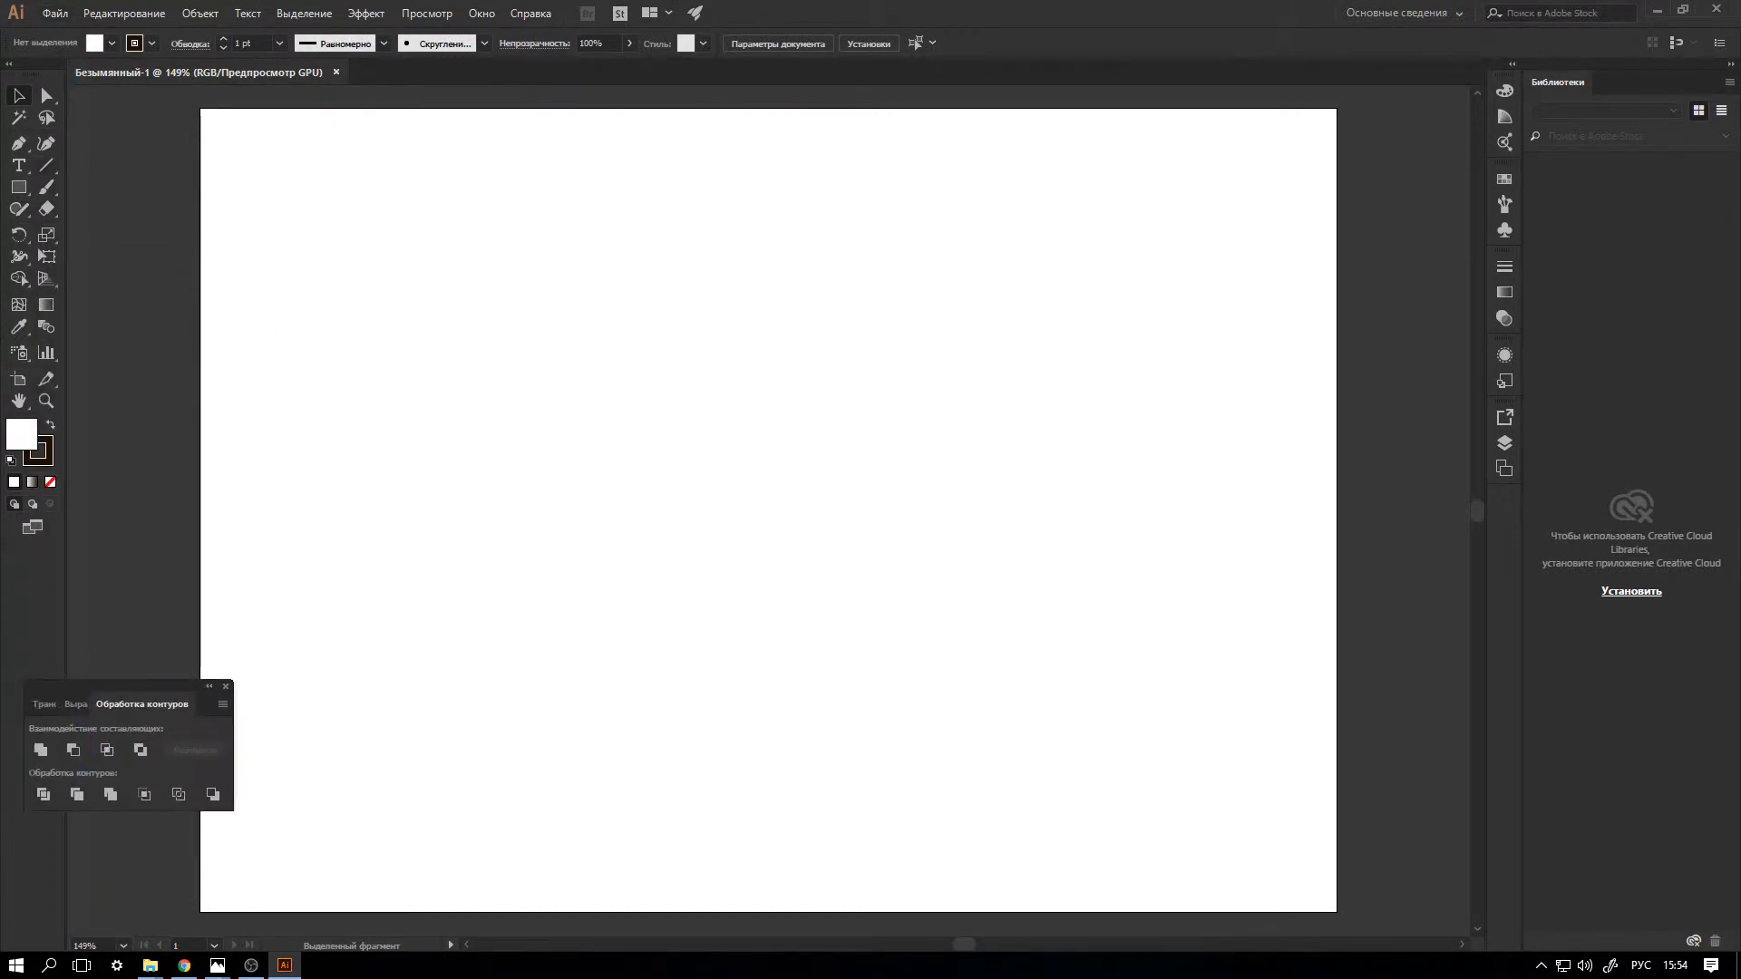
pyautogui.click(19, 187)
pyautogui.click(199, 208)
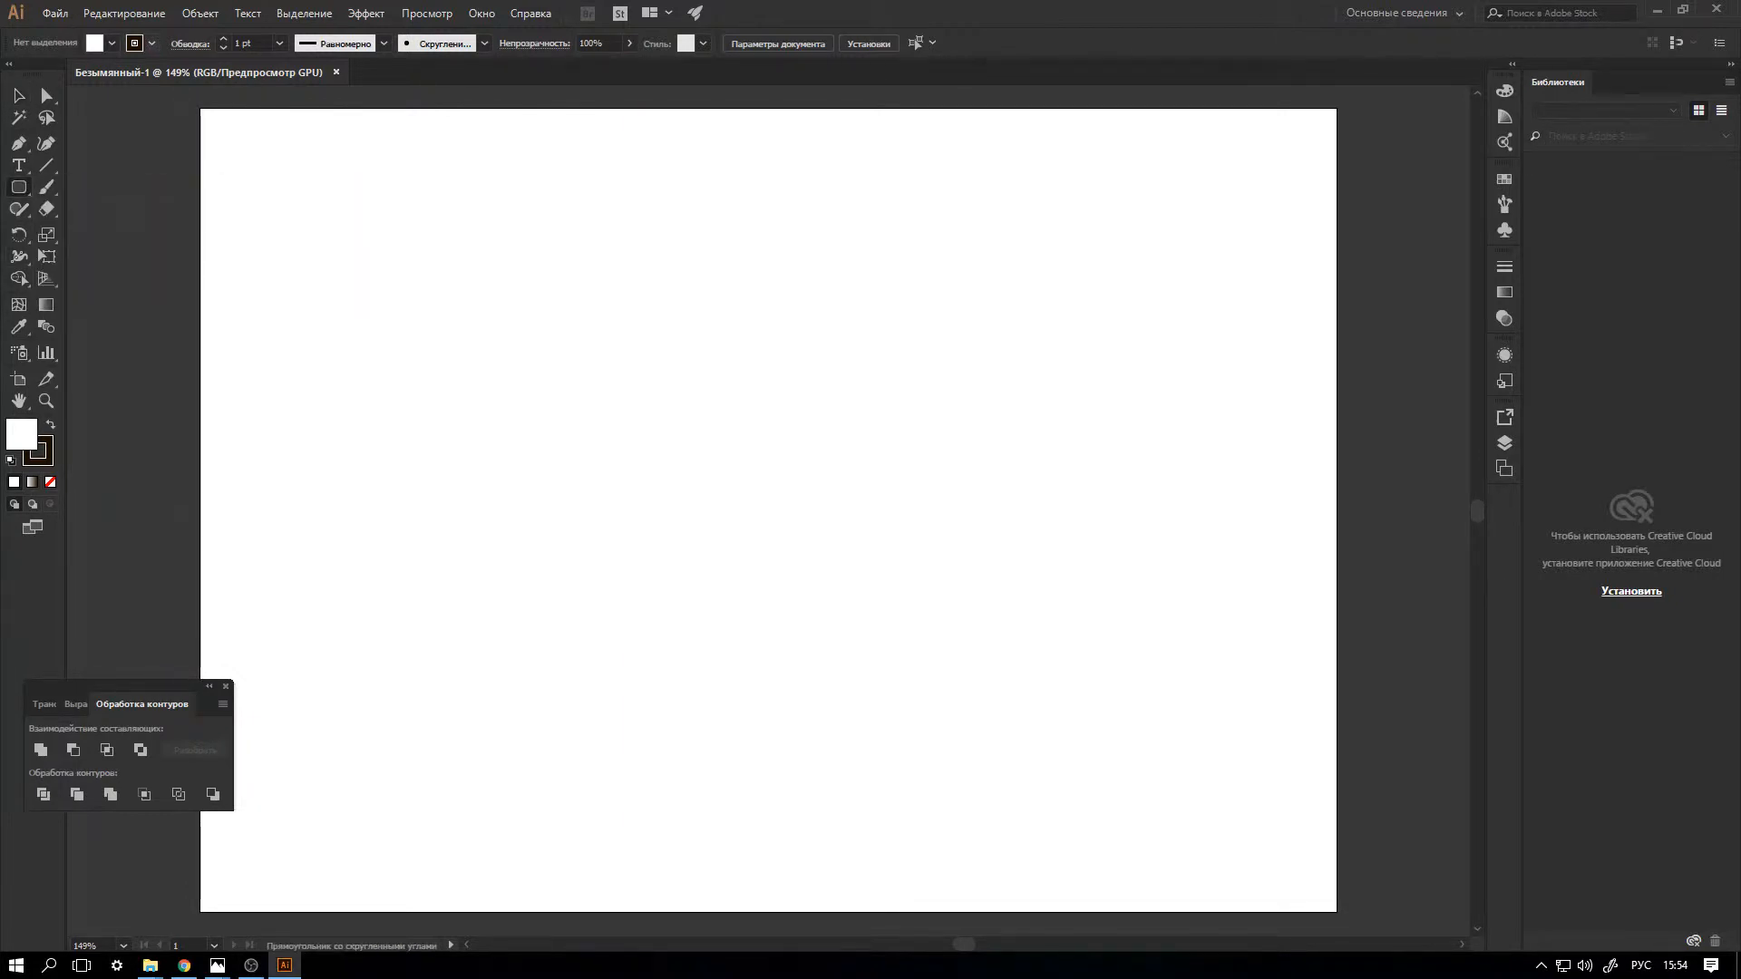
pyautogui.click(145, 43)
pyautogui.click(11, 74)
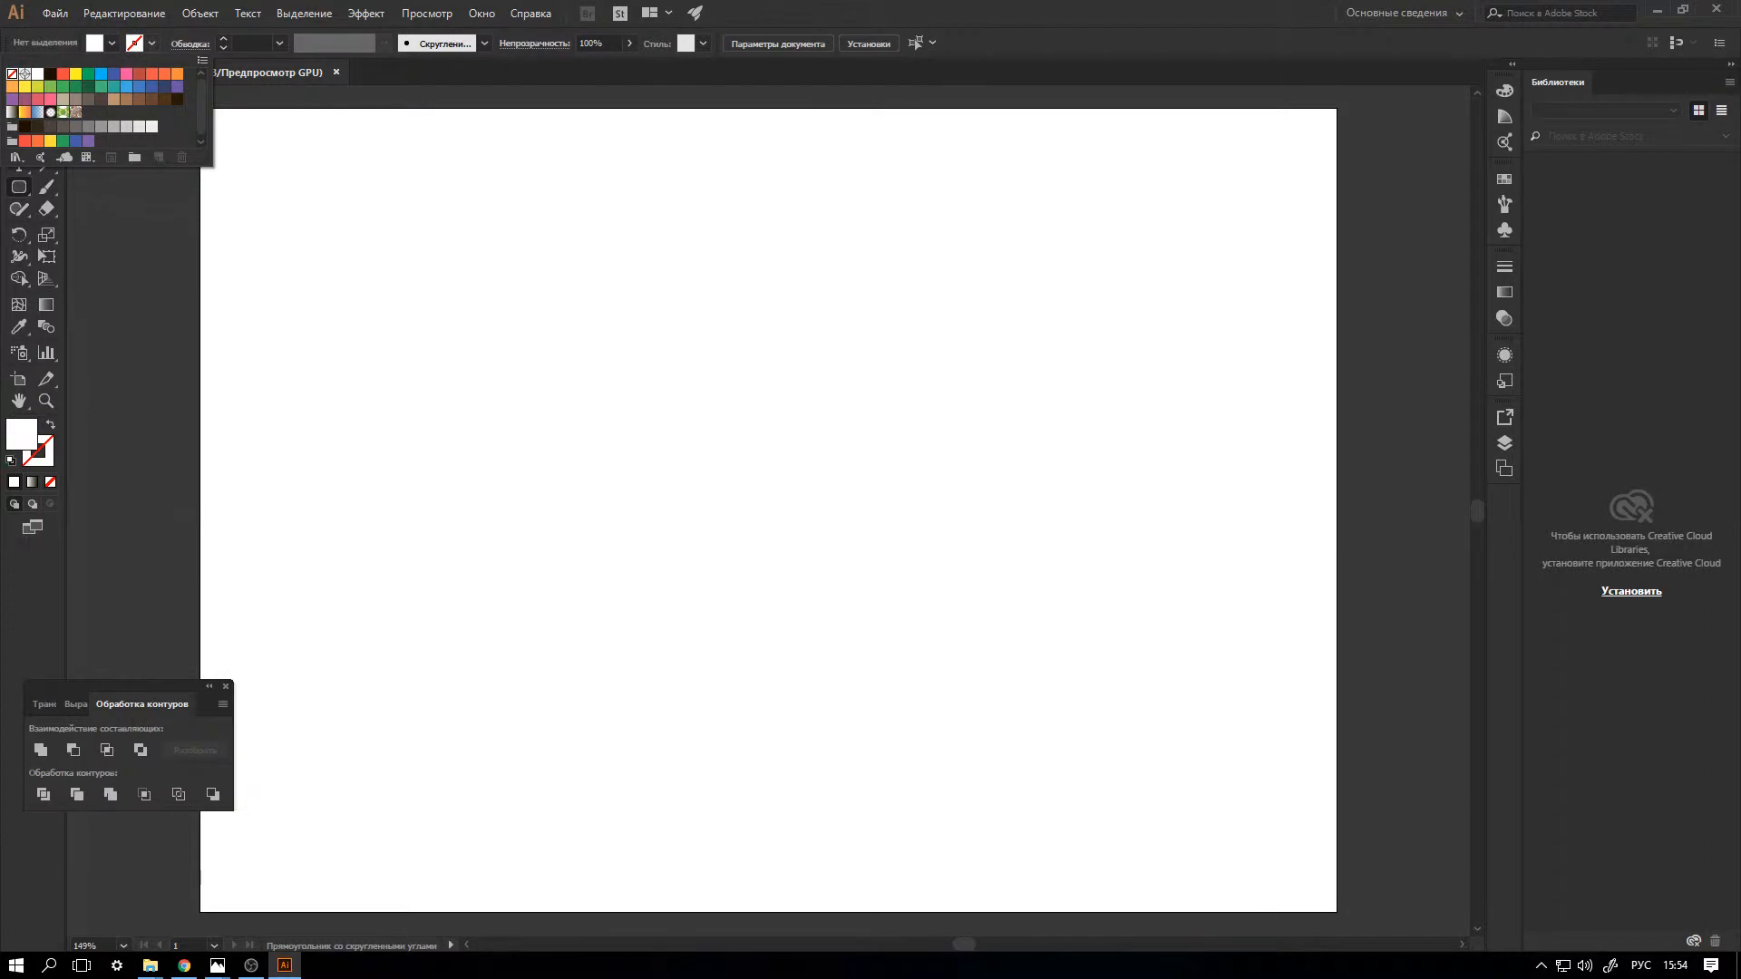
pyautogui.click(95, 44)
pyautogui.click(100, 73)
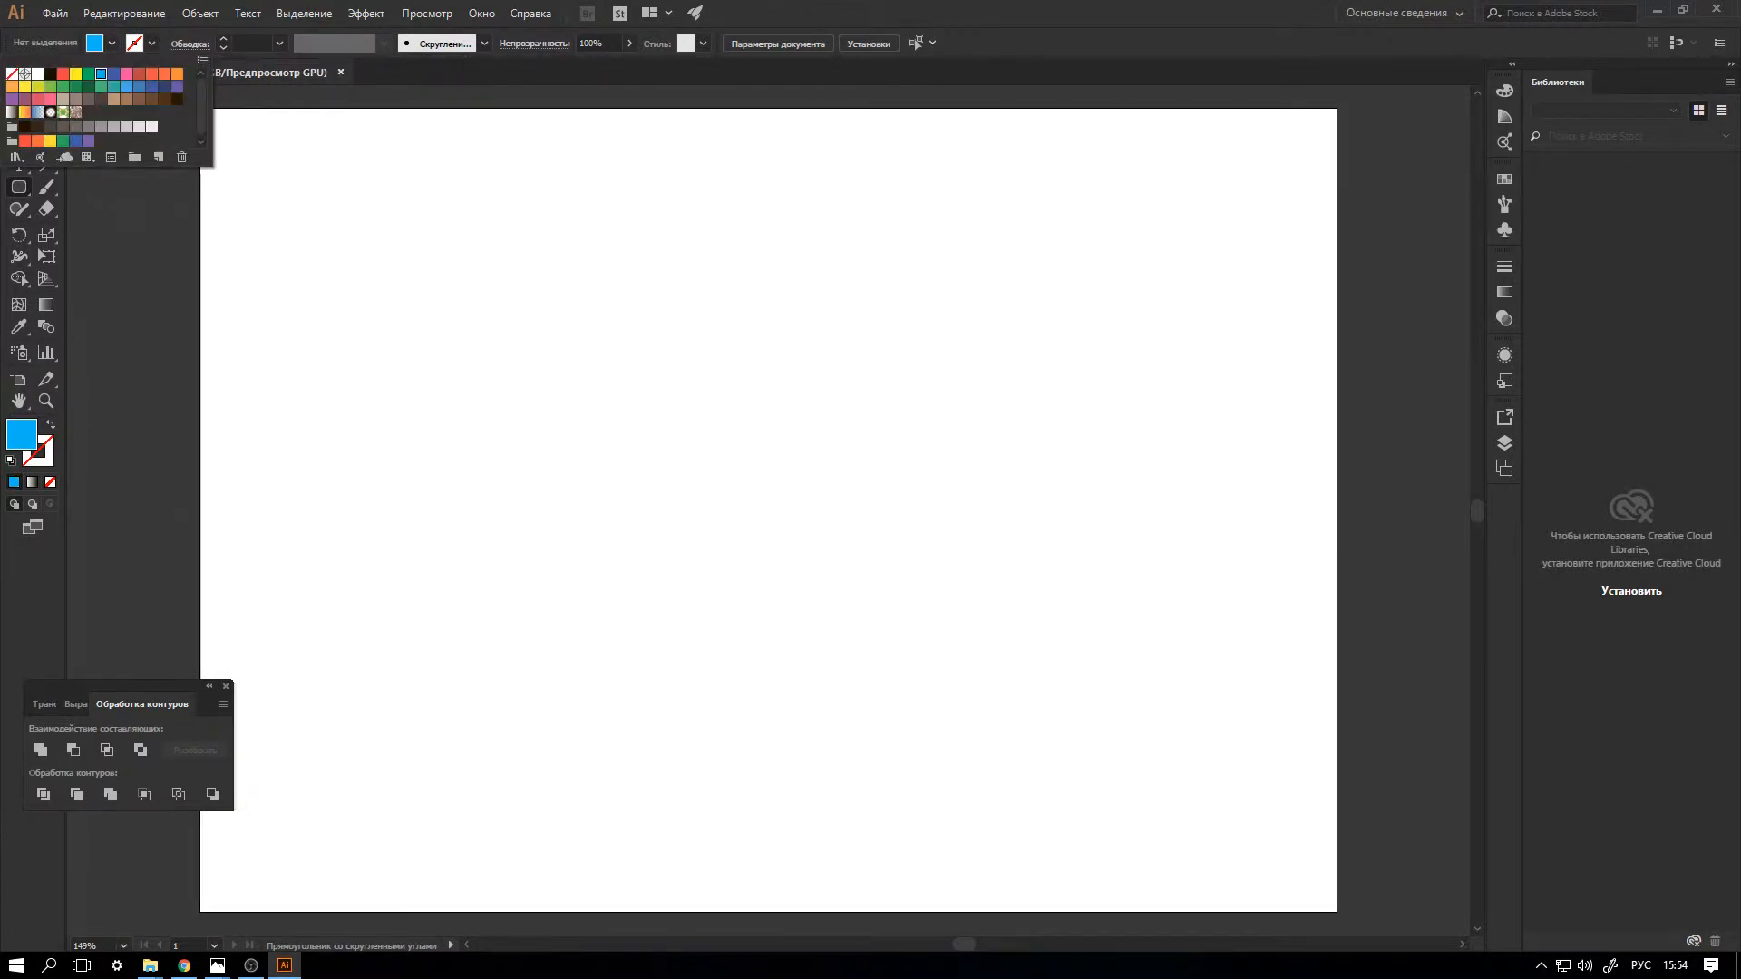
pyautogui.press('Escape')
pyautogui.moveTo(303, 470); pyautogui.dragTo(1086, 511)
pyautogui.press('v')
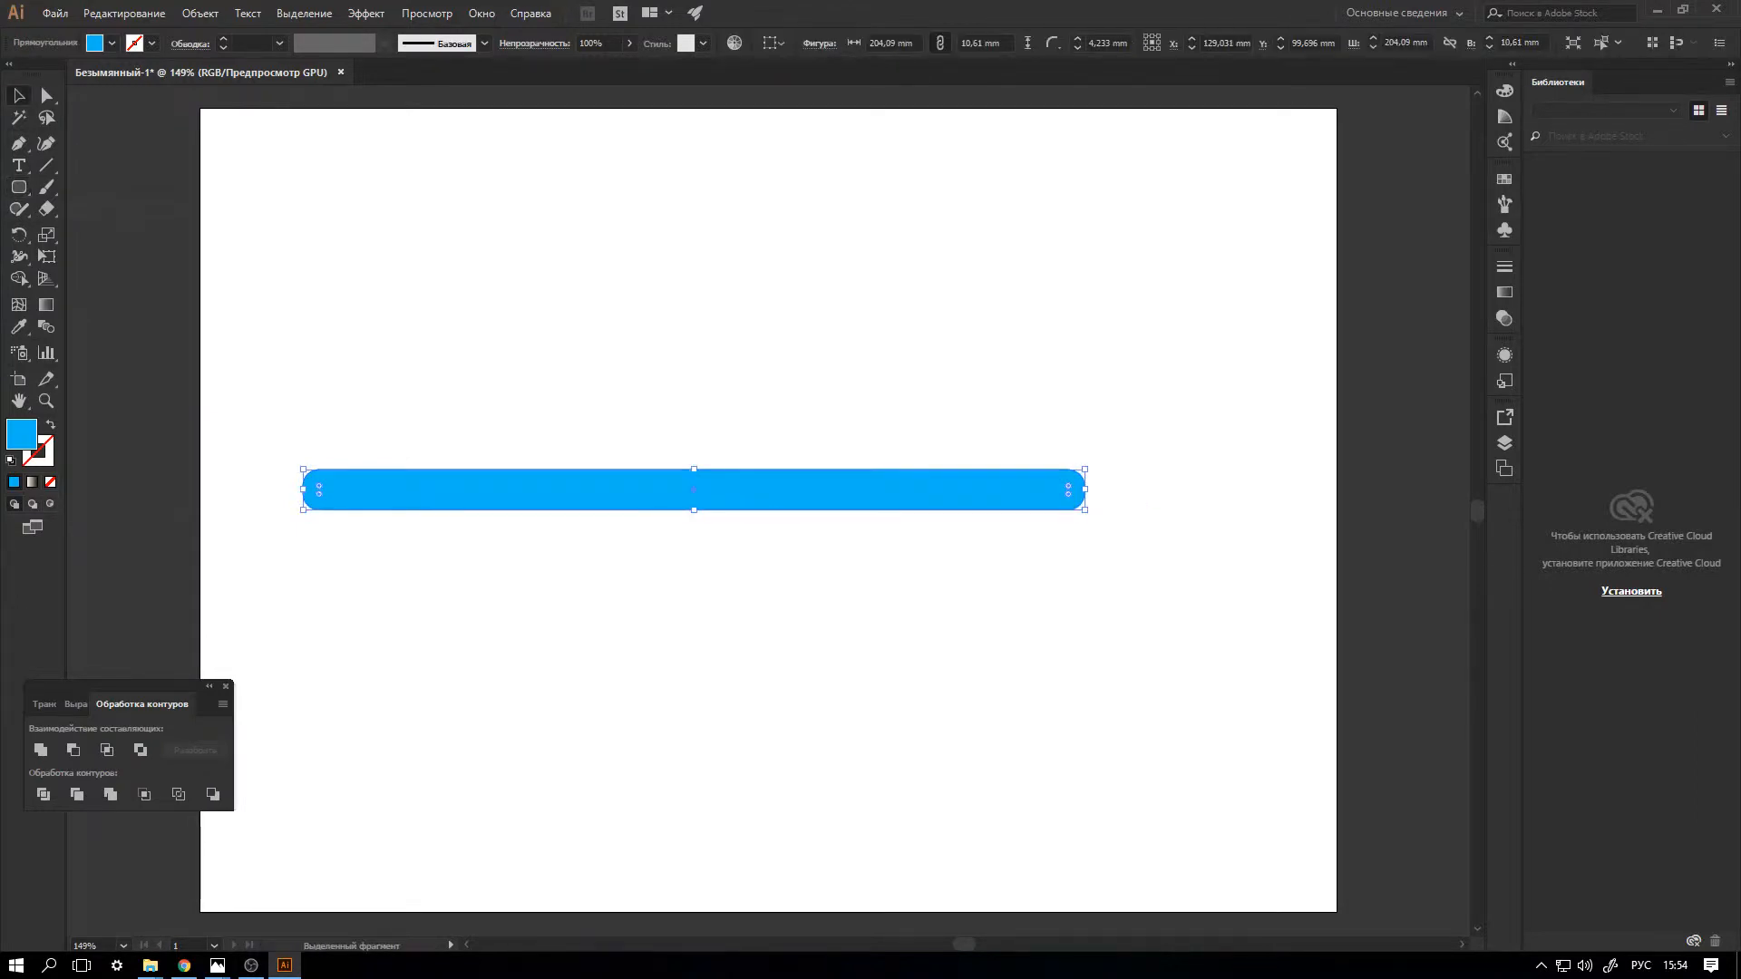
pyautogui.moveTo(519, 477); pyautogui.dragTo(536, 507)
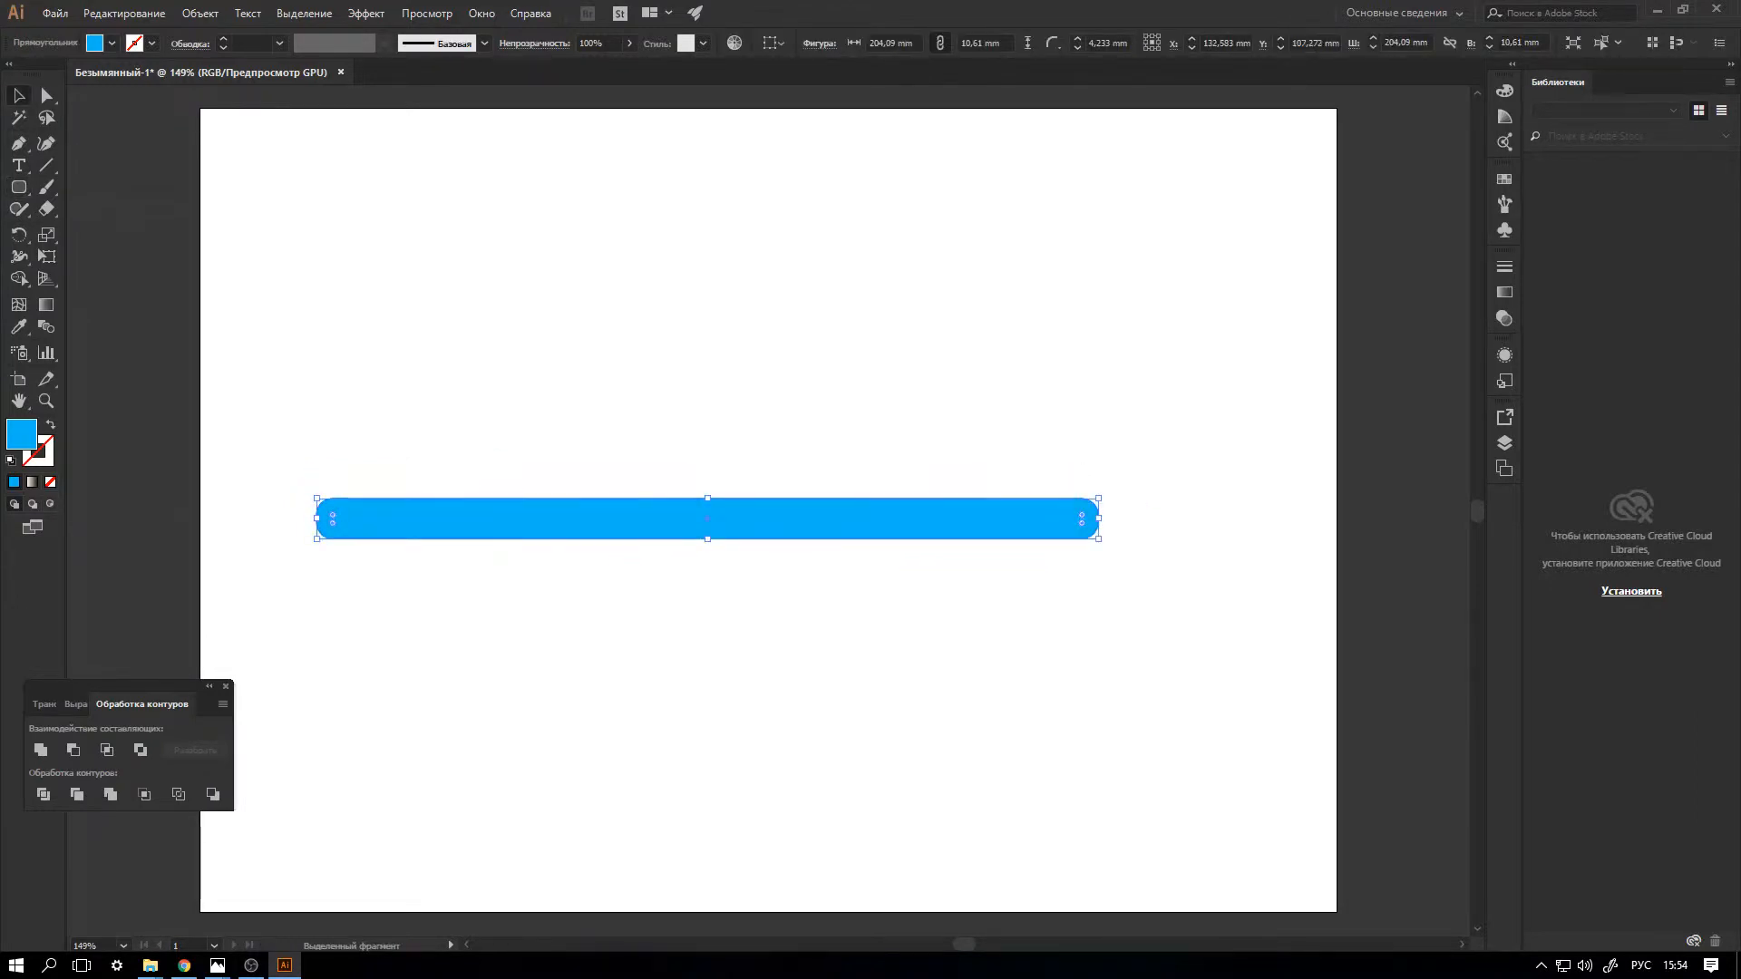
# Draw a rectangle about 213 x 14.5 mm over the blue bar's upper half and subtract it from the bar.
pyautogui.rightClick(18, 187)
pyautogui.click(181, 186)
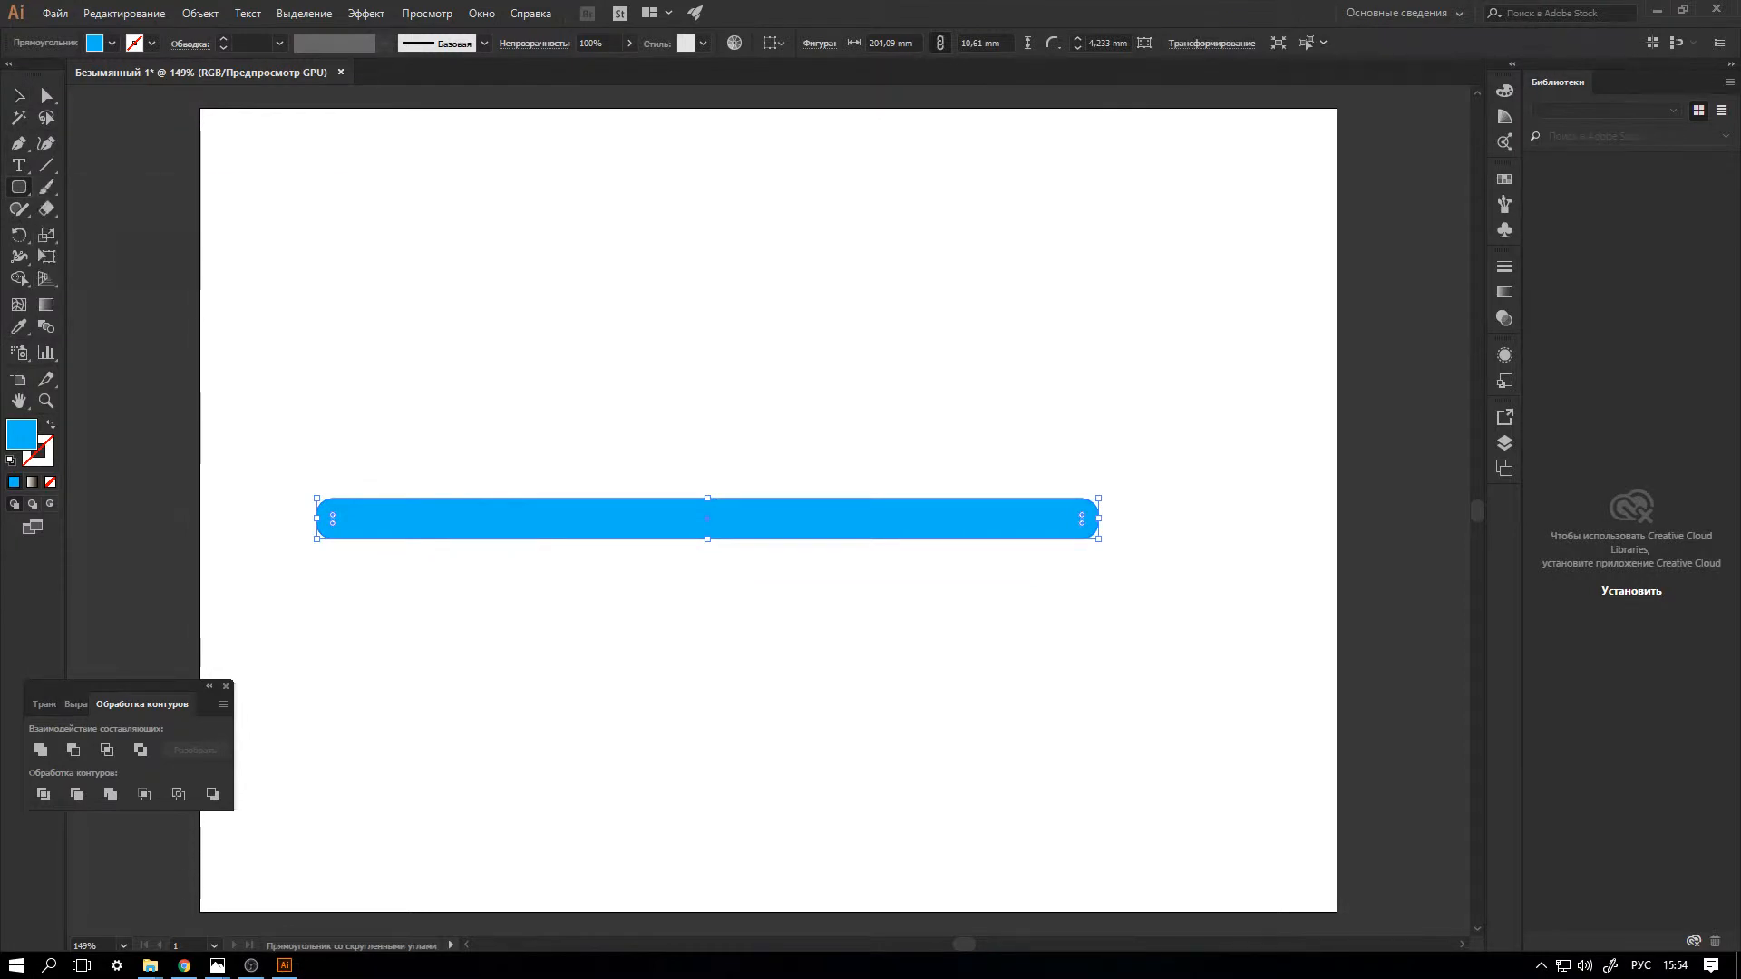
pyautogui.moveTo(305, 463); pyautogui.dragTo(1122, 518)
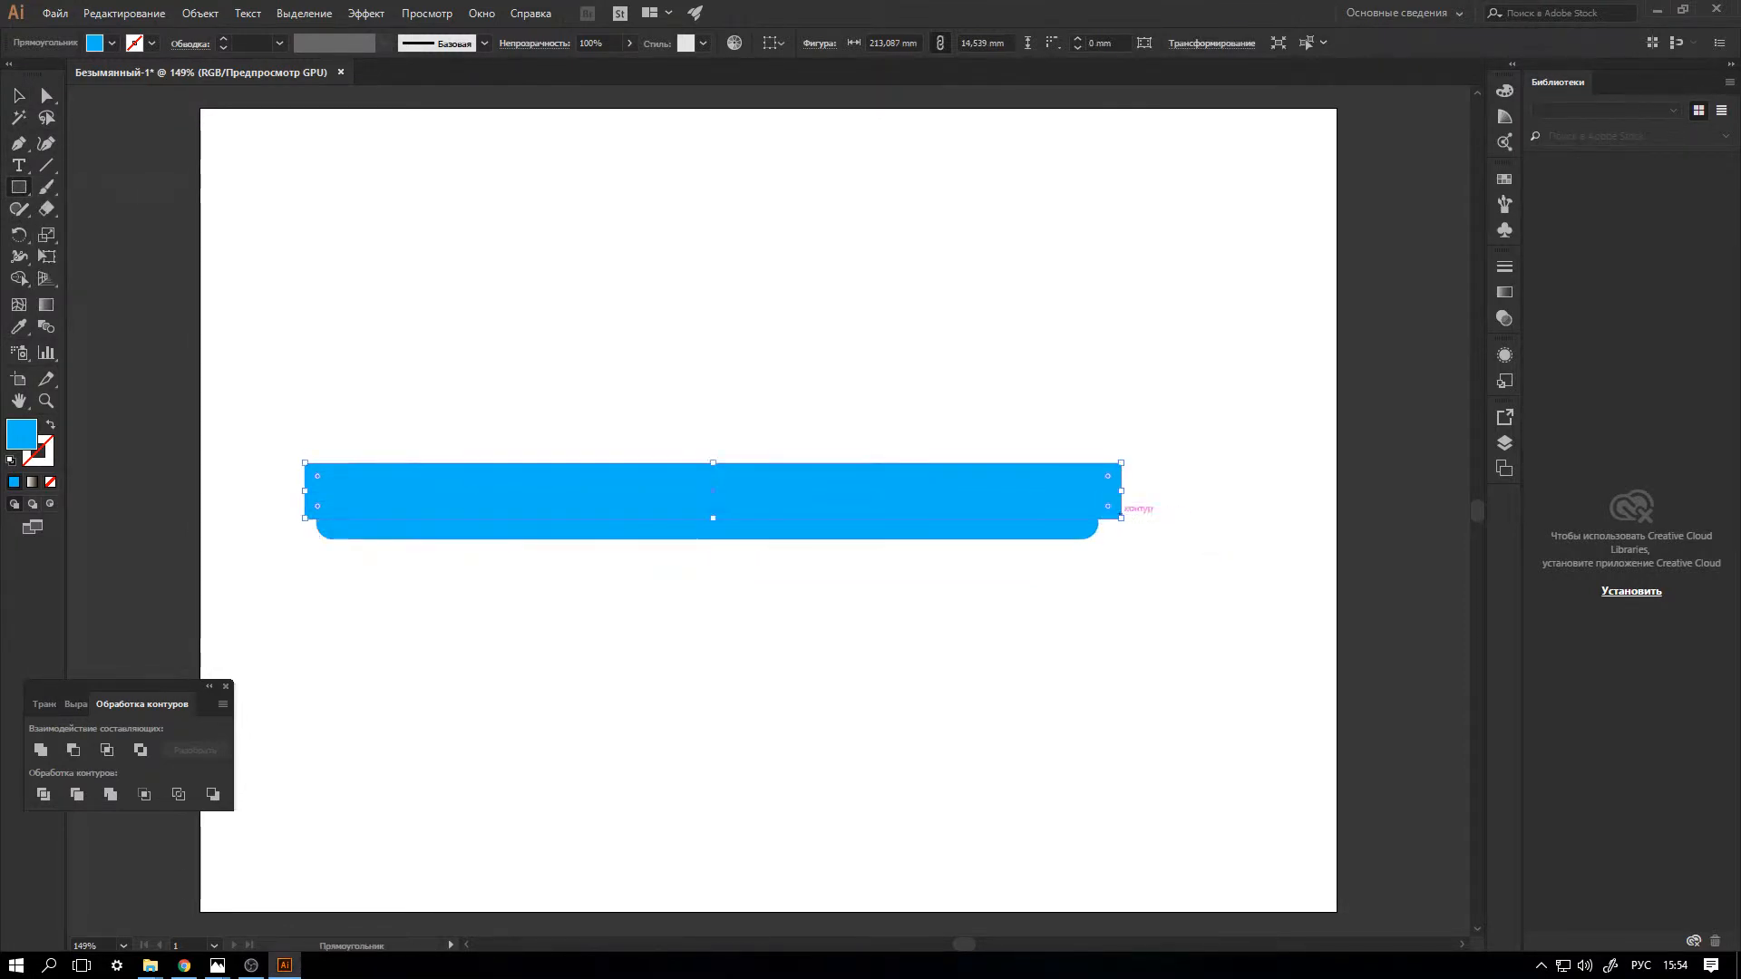
pyautogui.press('v')
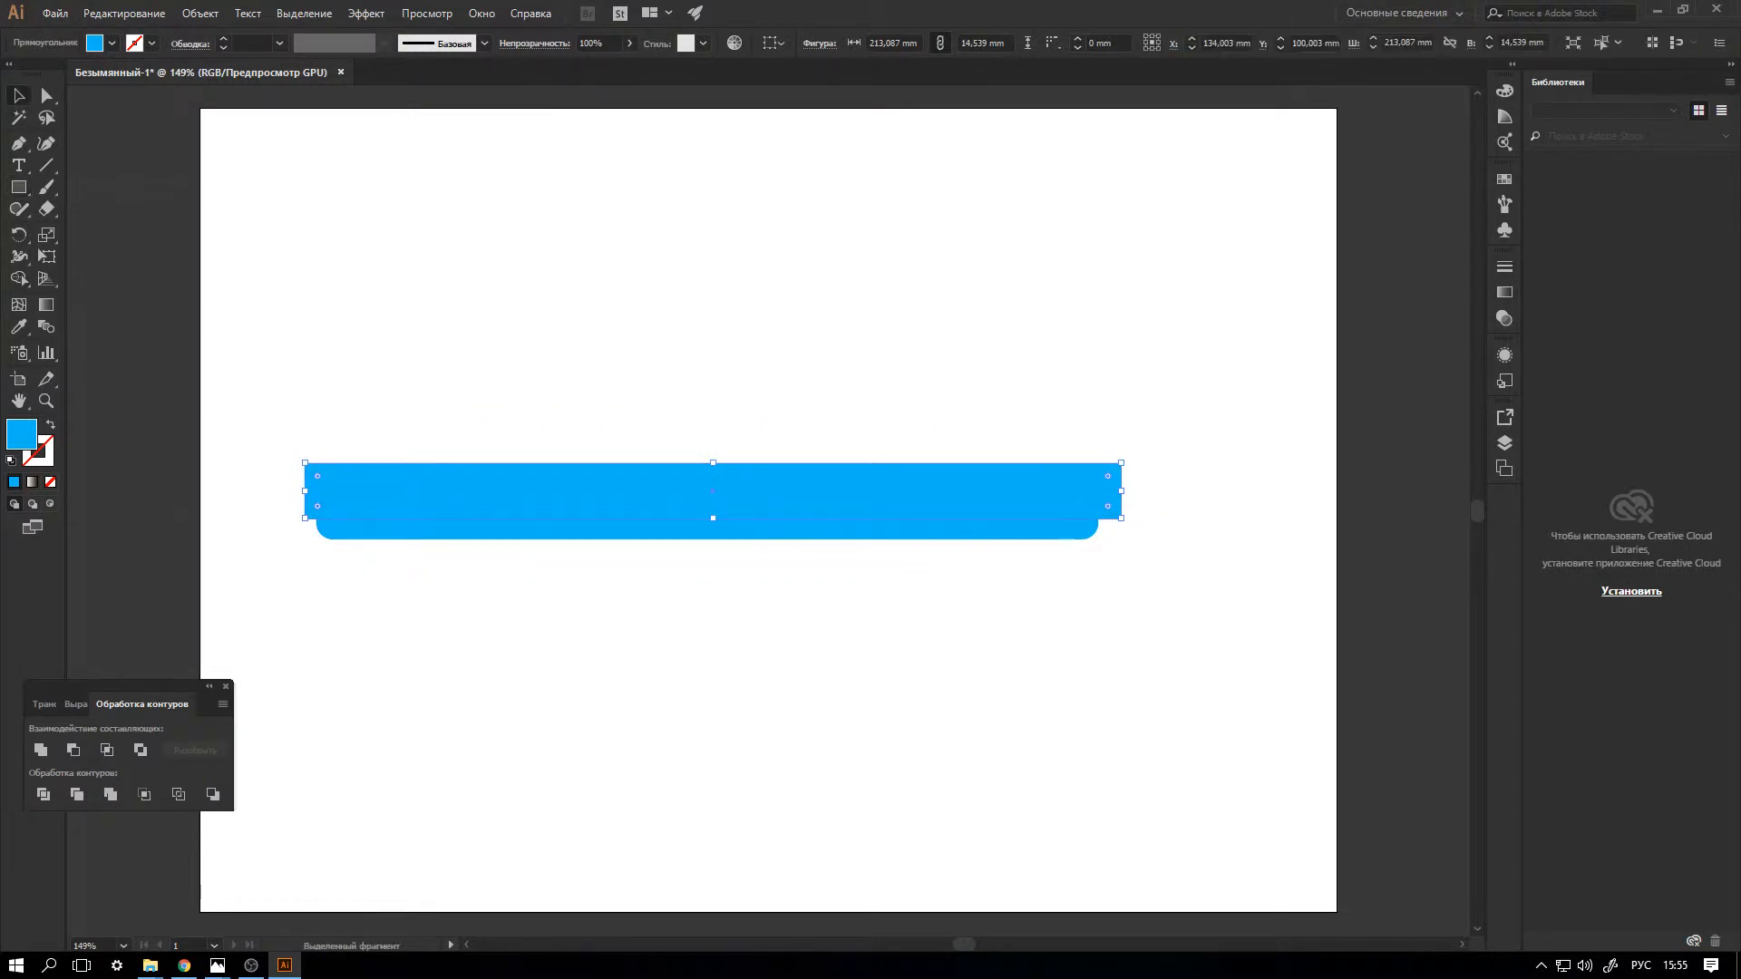
pyautogui.moveTo(272, 319); pyautogui.dragTo(692, 611)
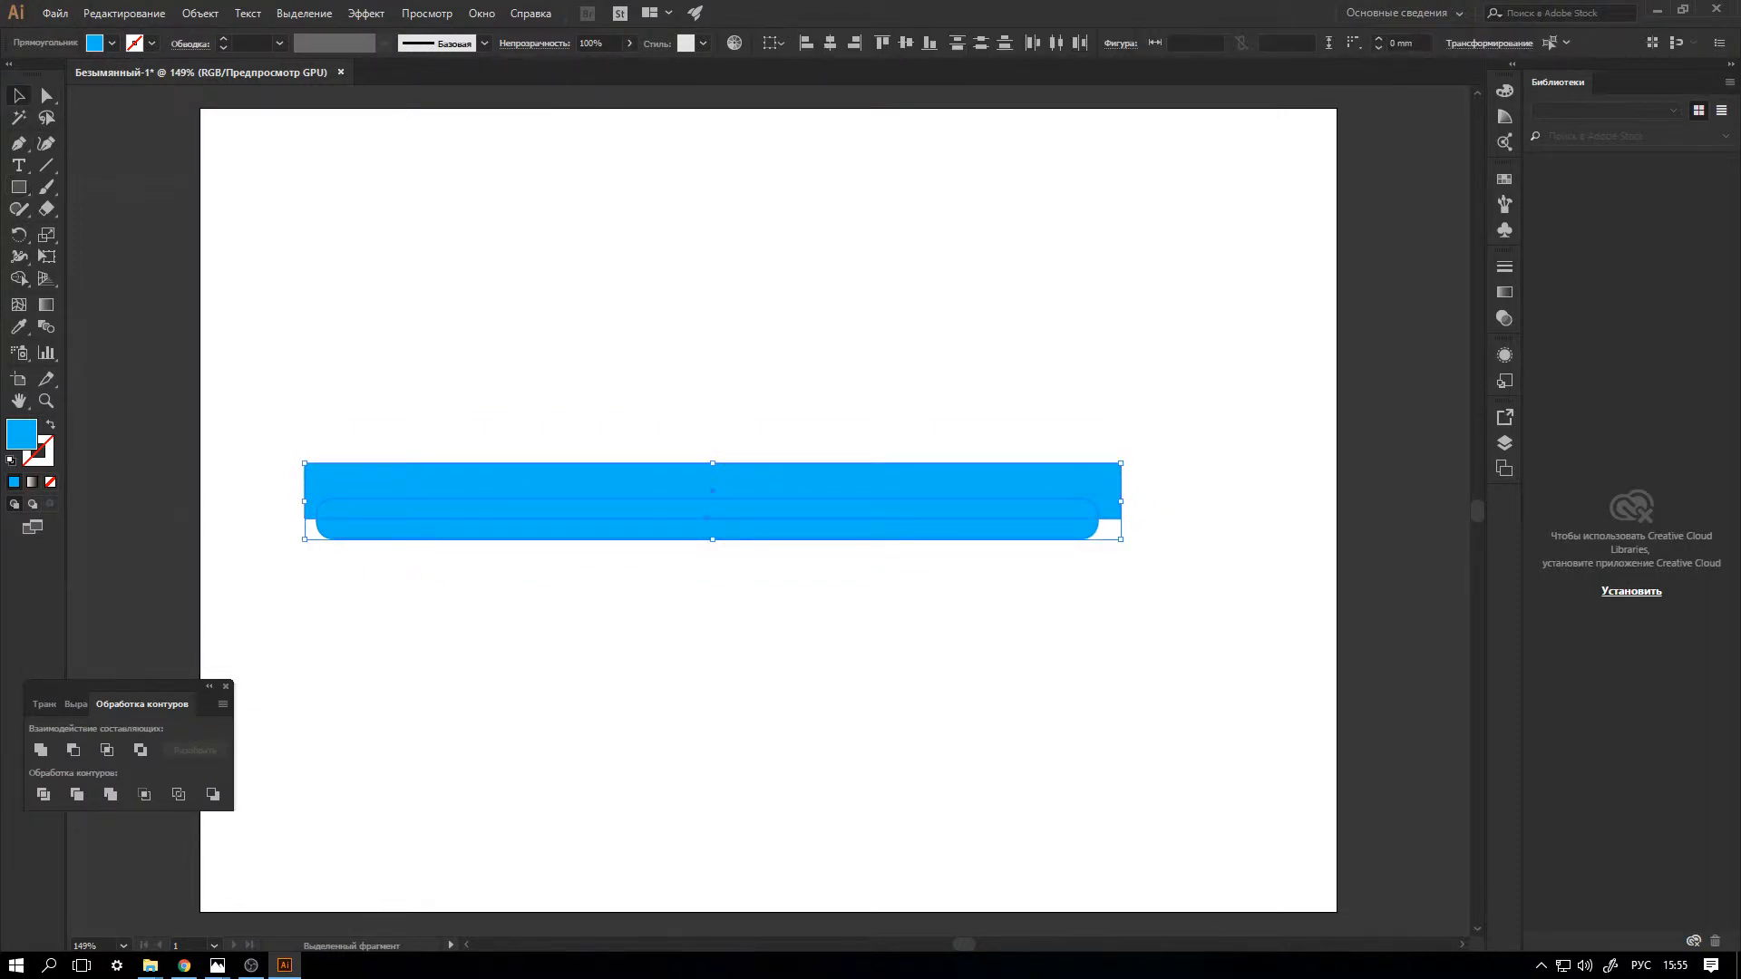
pyautogui.click(74, 750)
# Duplicate the remaining half bar, reflect the copy across the horizontal axis and fit it directly on top of the original half.
pyautogui.hotkey('ctrl', 'c')
pyautogui.hotkey('ctrl', 'v')
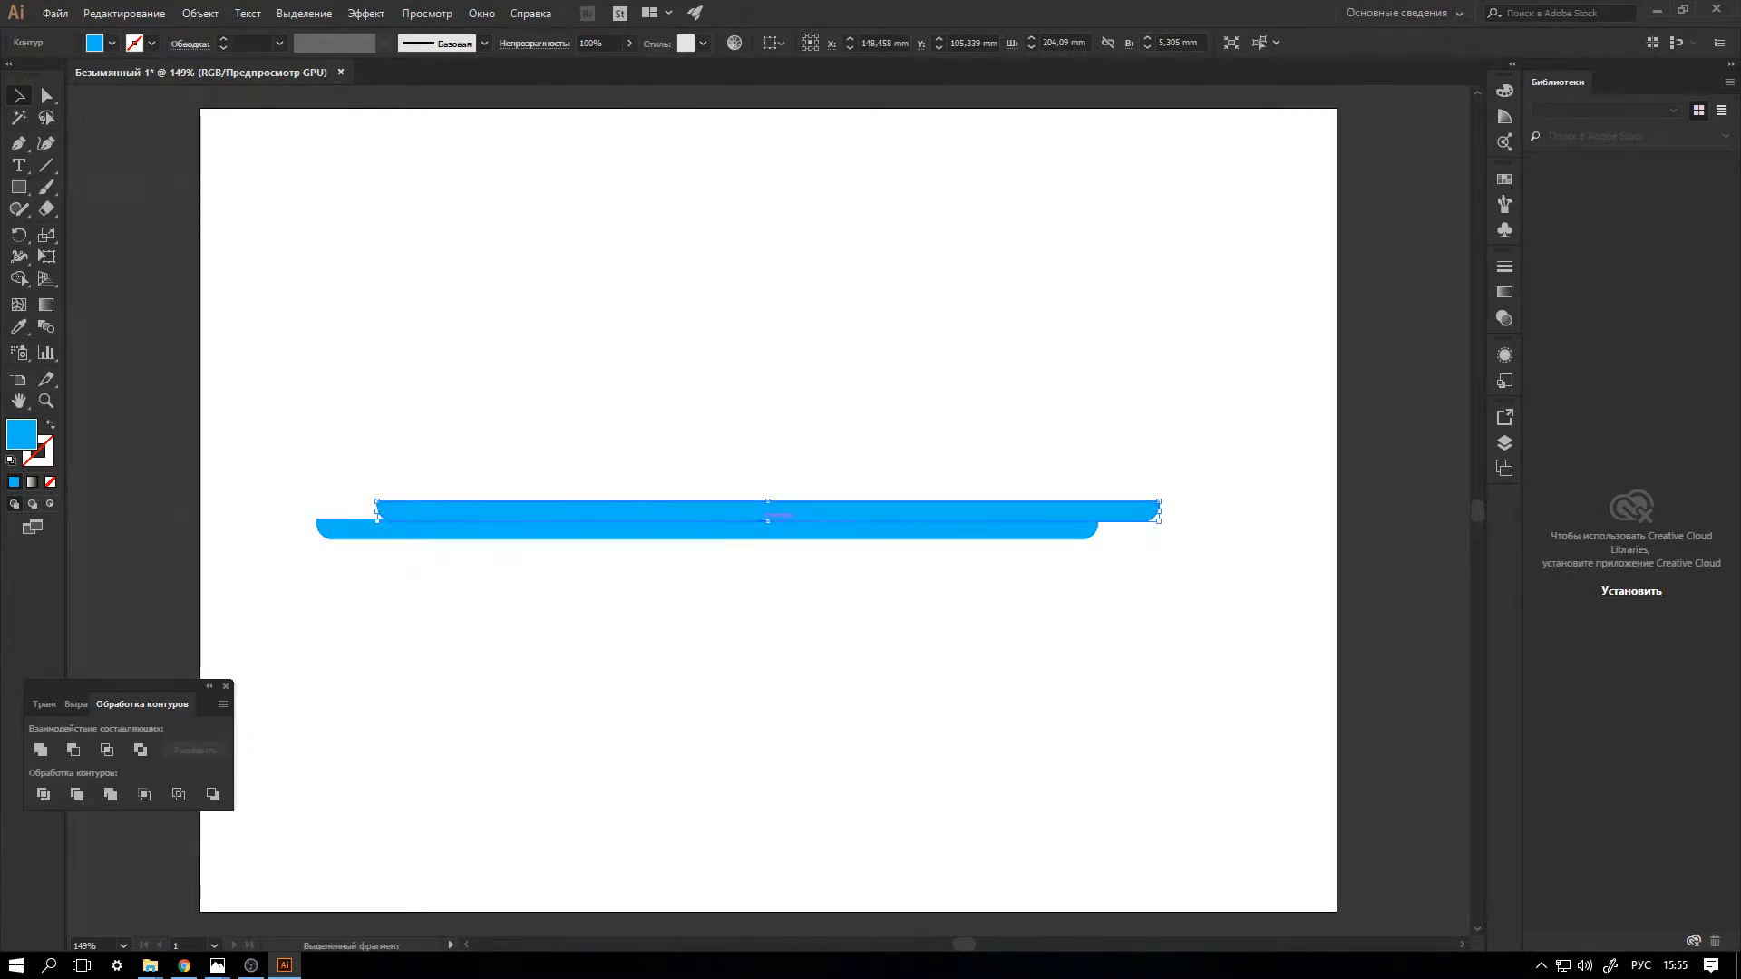
pyautogui.rightClick(802, 511)
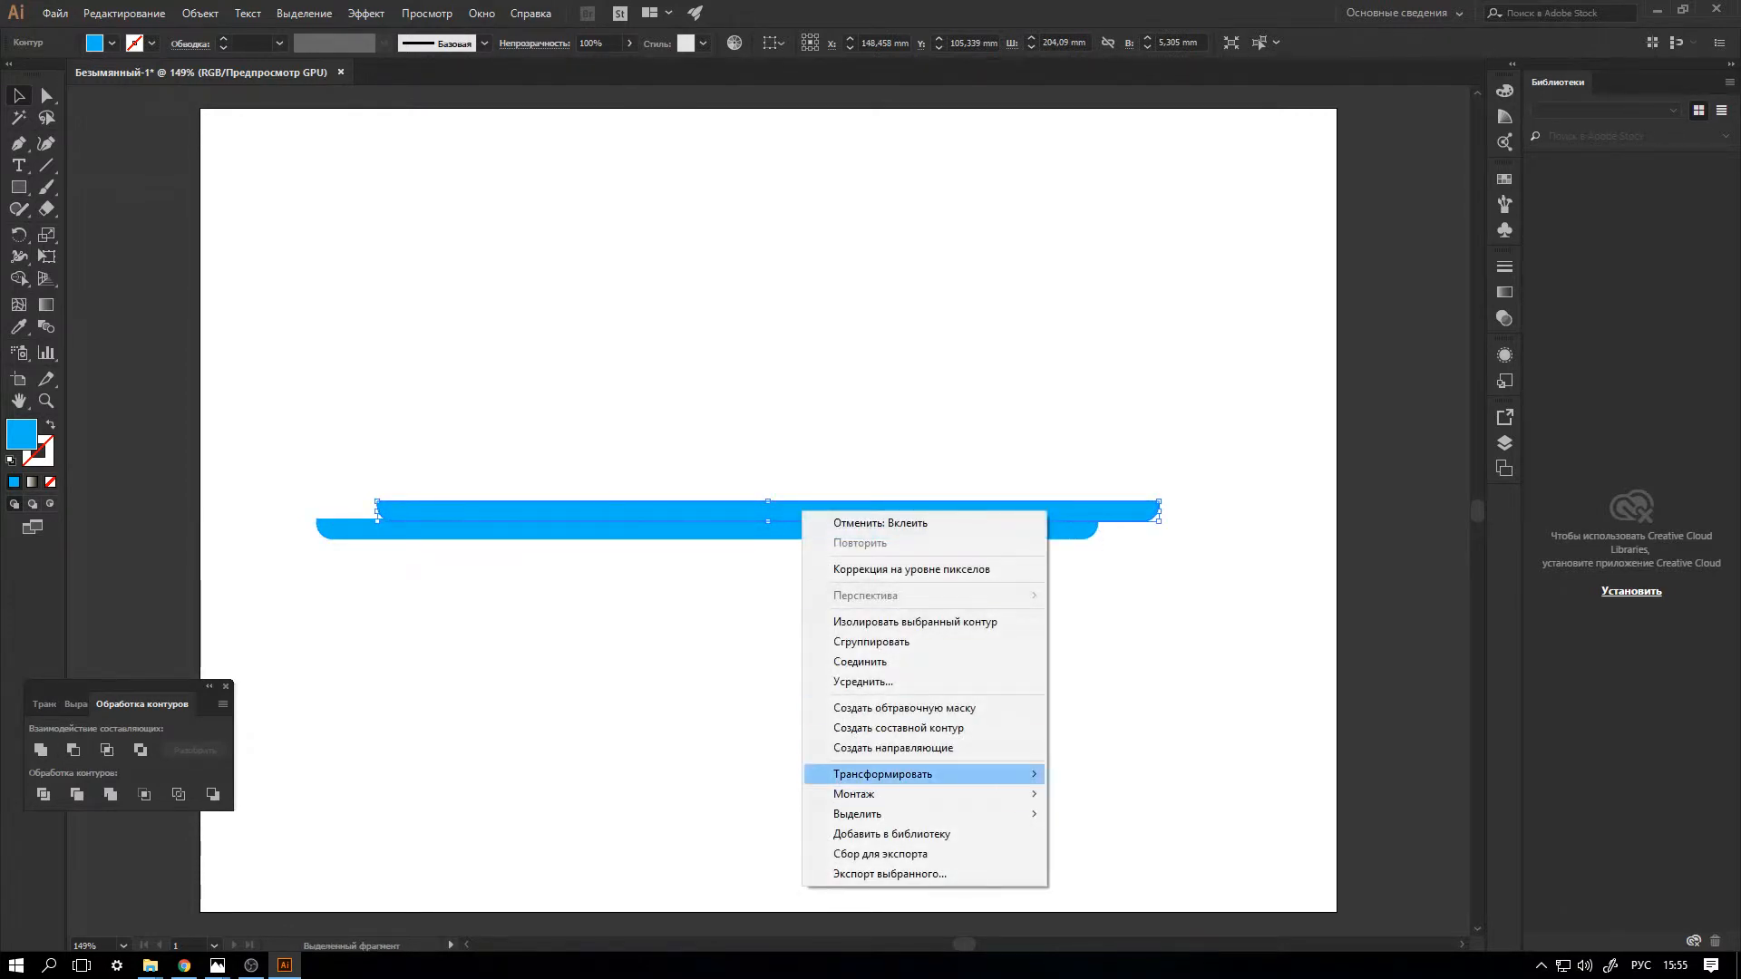
pyautogui.moveTo(907, 774)
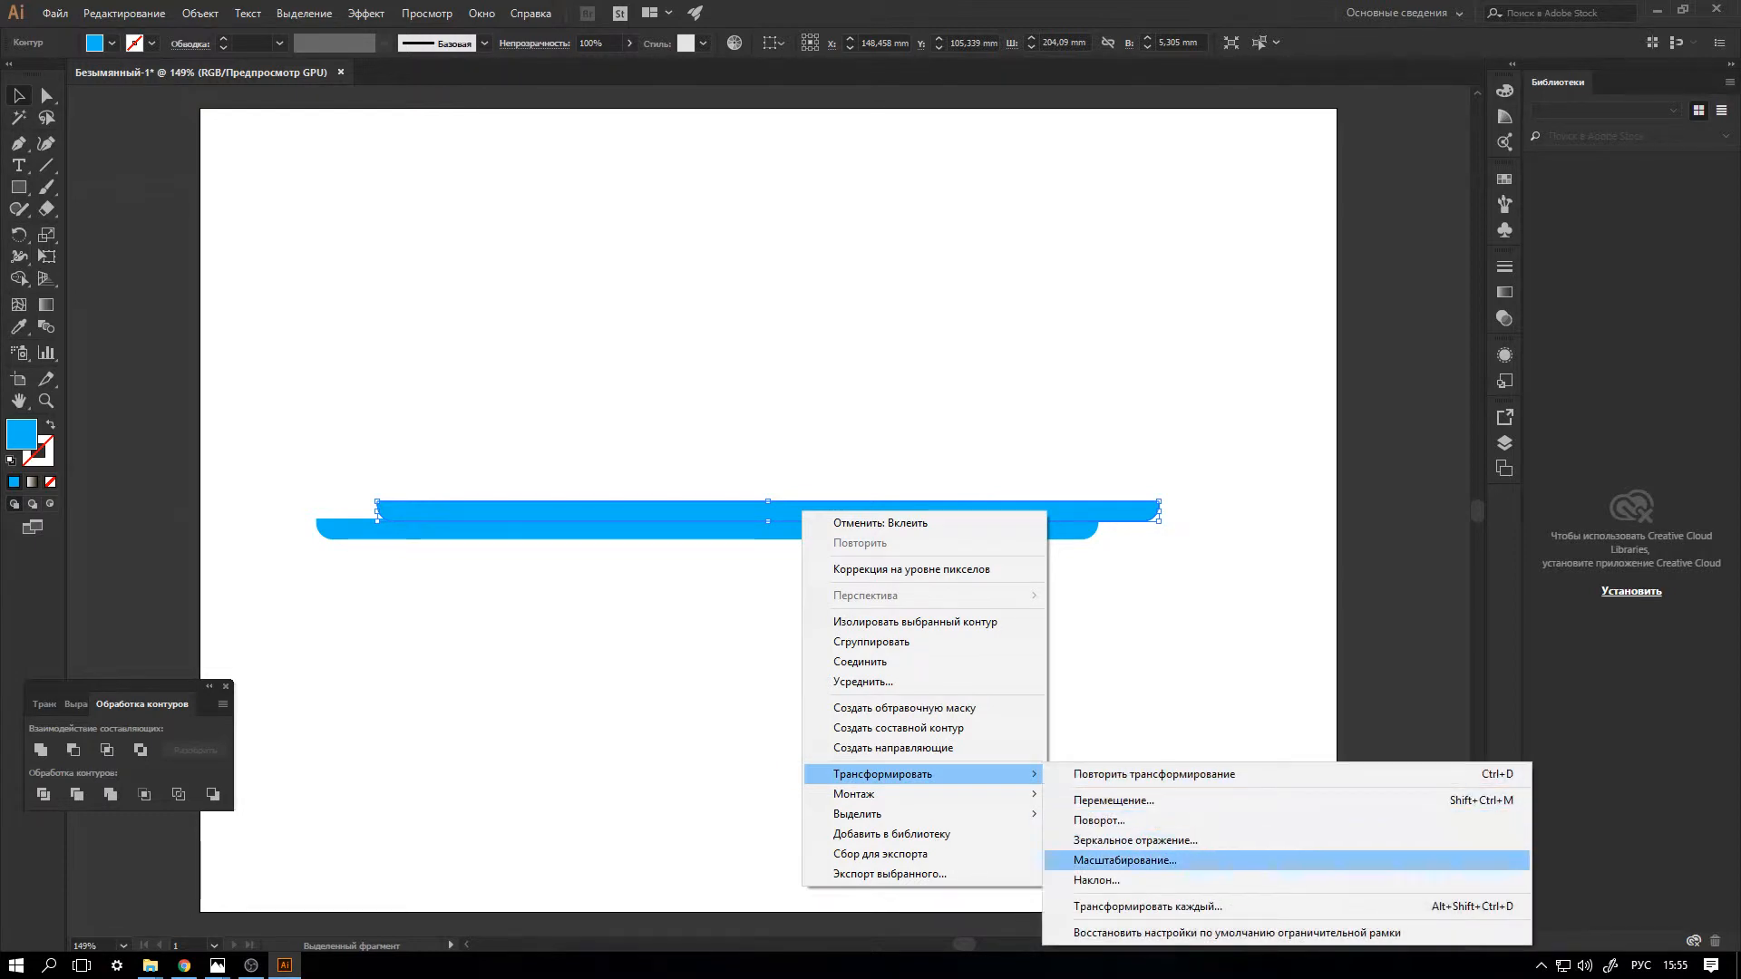
pyautogui.click(1134, 840)
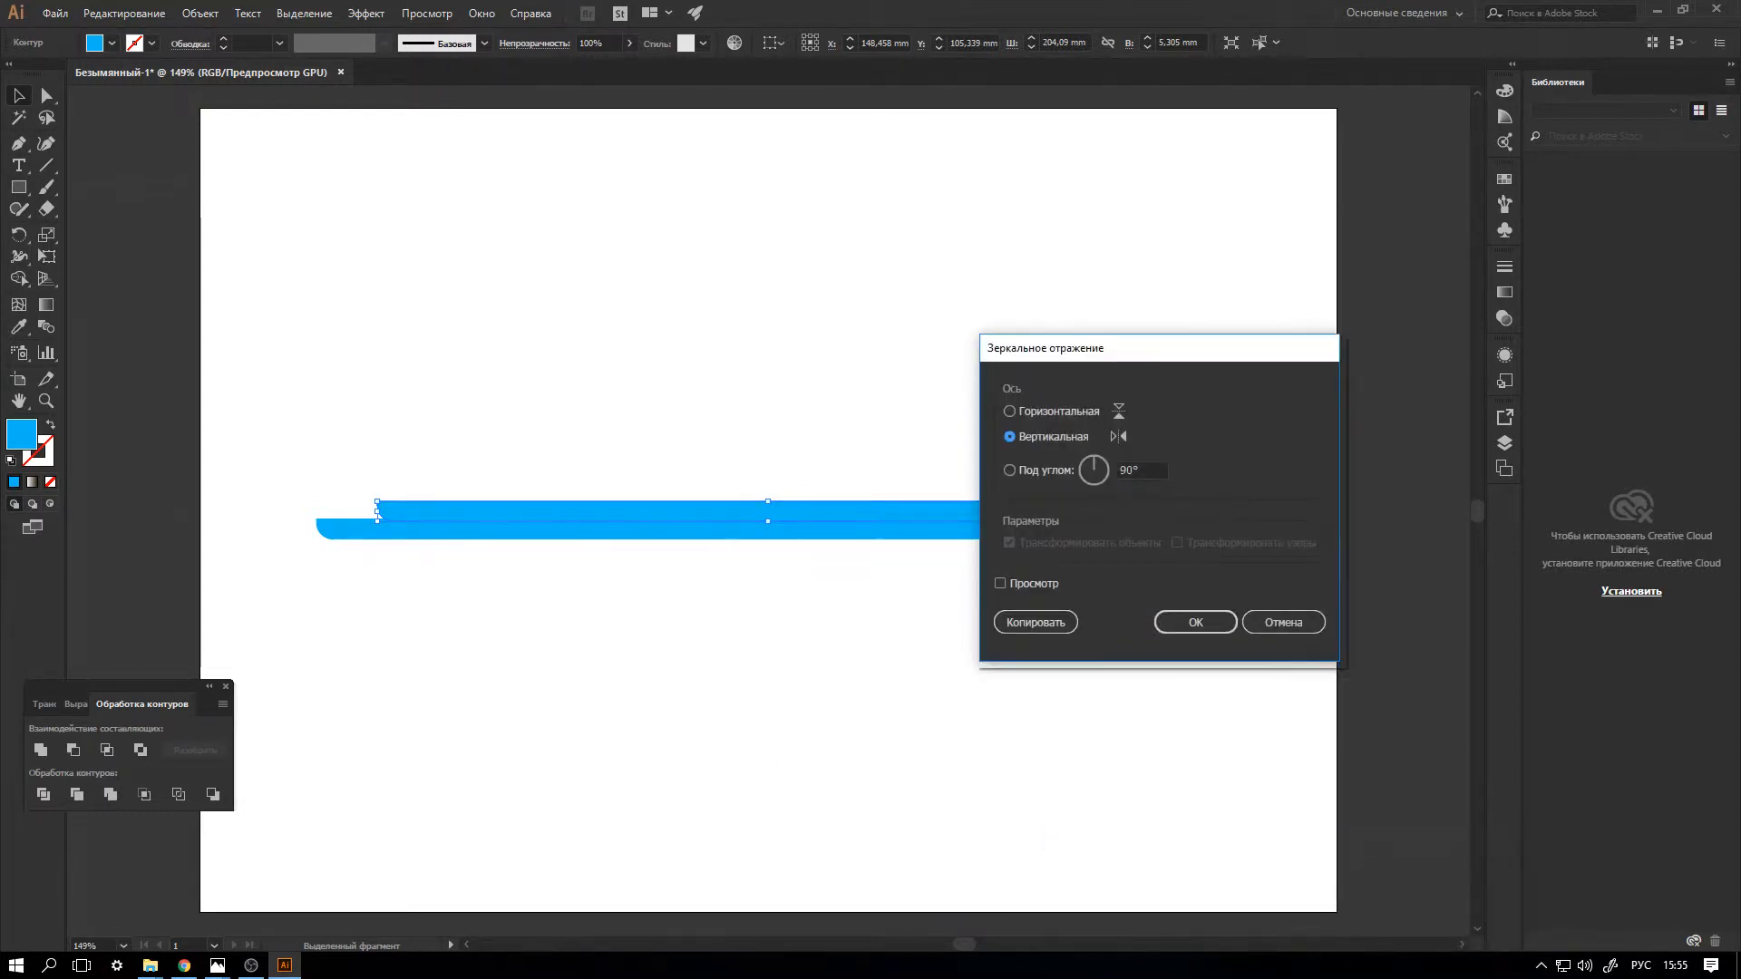
pyautogui.click(1000, 583)
pyautogui.click(1010, 412)
pyautogui.click(1195, 622)
pyautogui.moveTo(842, 509); pyautogui.dragTo(785, 509)
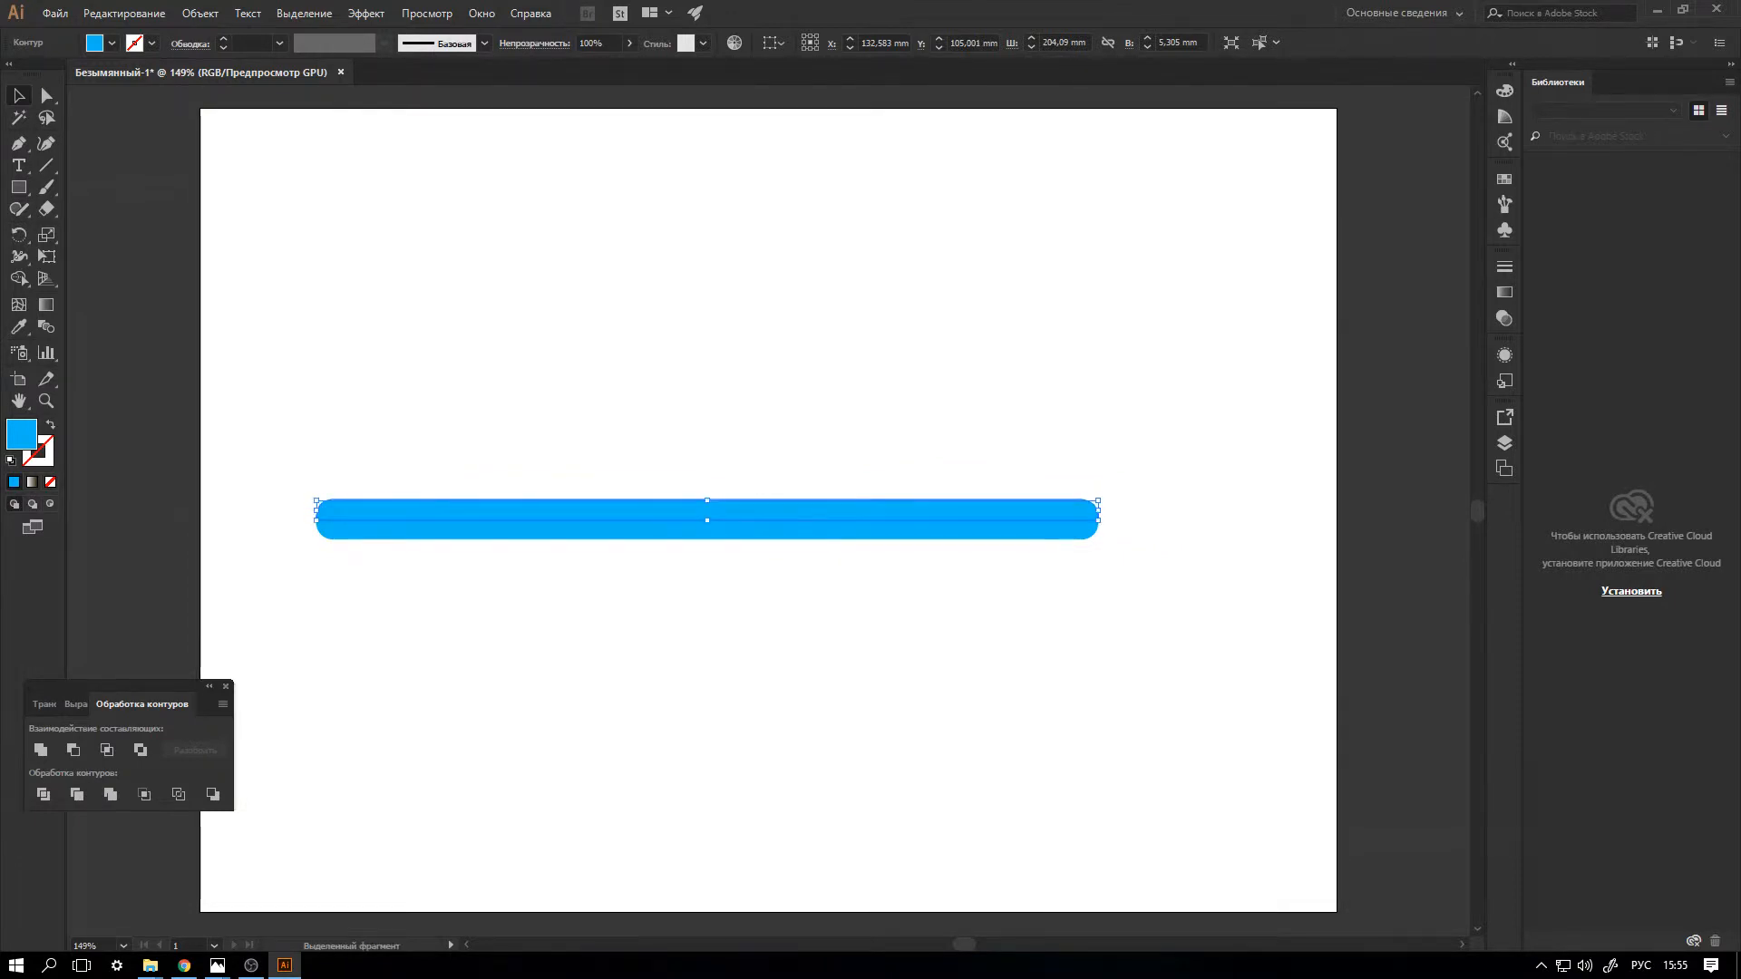
# Change the fill of the bar's upper half to a slightly lighter blue and deselect it.
pyautogui.doubleClick(21, 435)
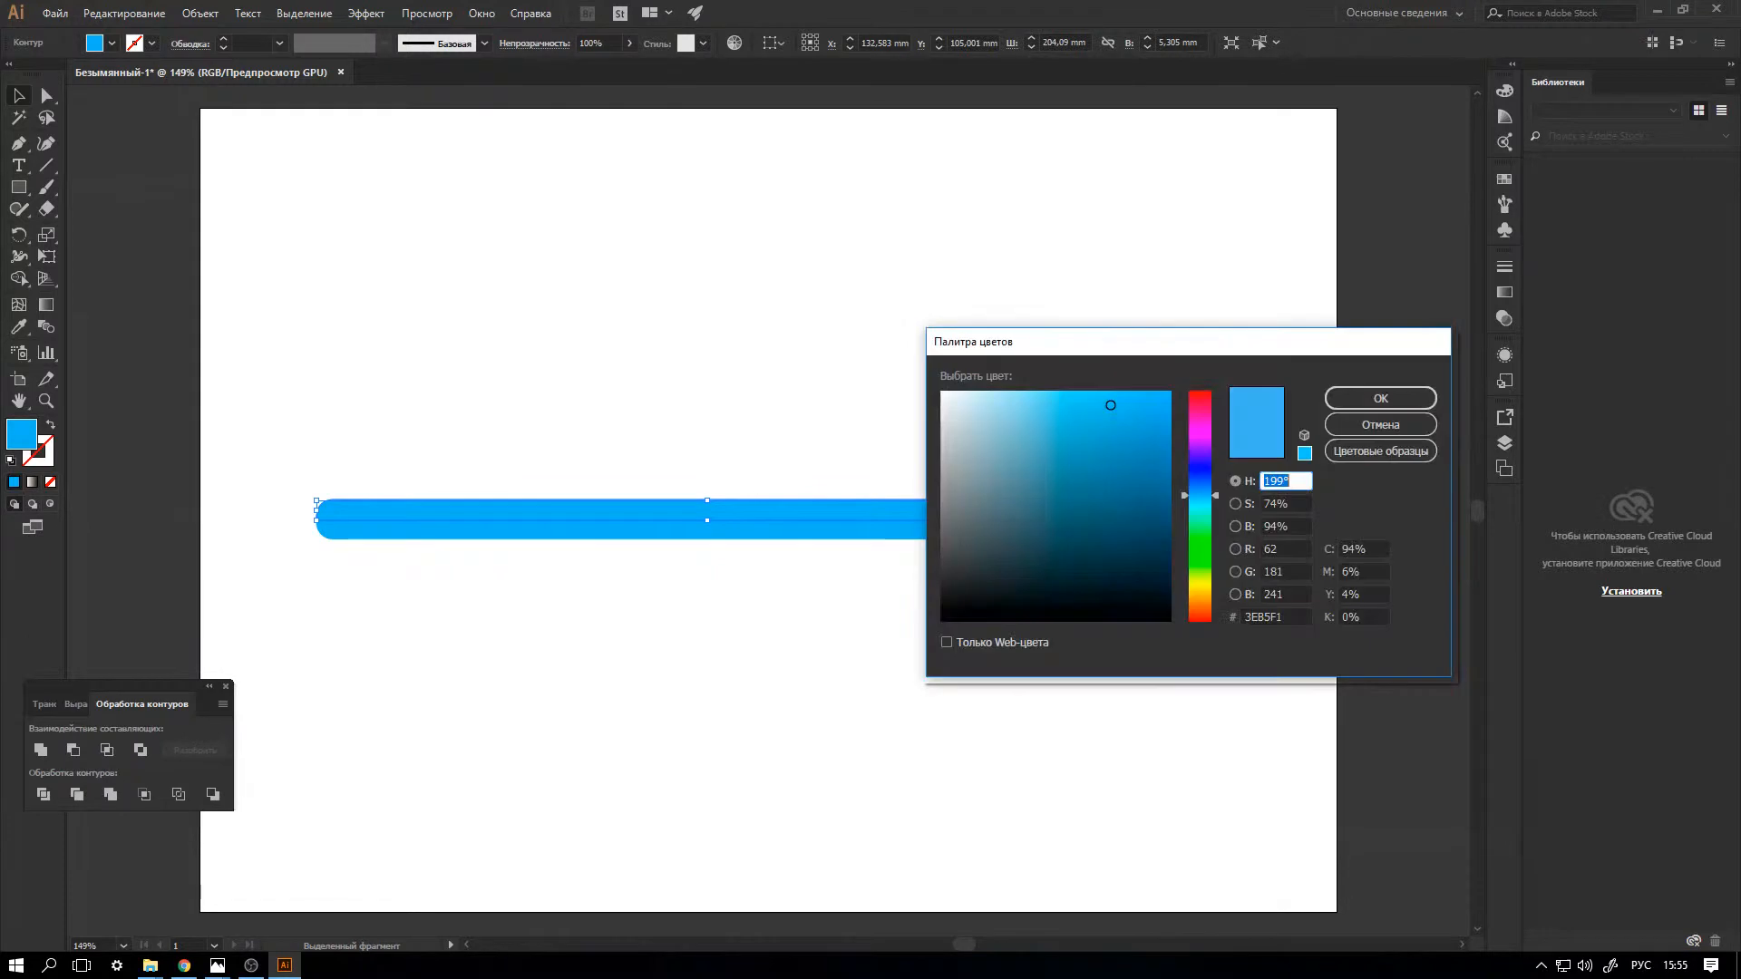
pyautogui.moveTo(1111, 405); pyautogui.dragTo(1084, 405)
pyautogui.press('Return')
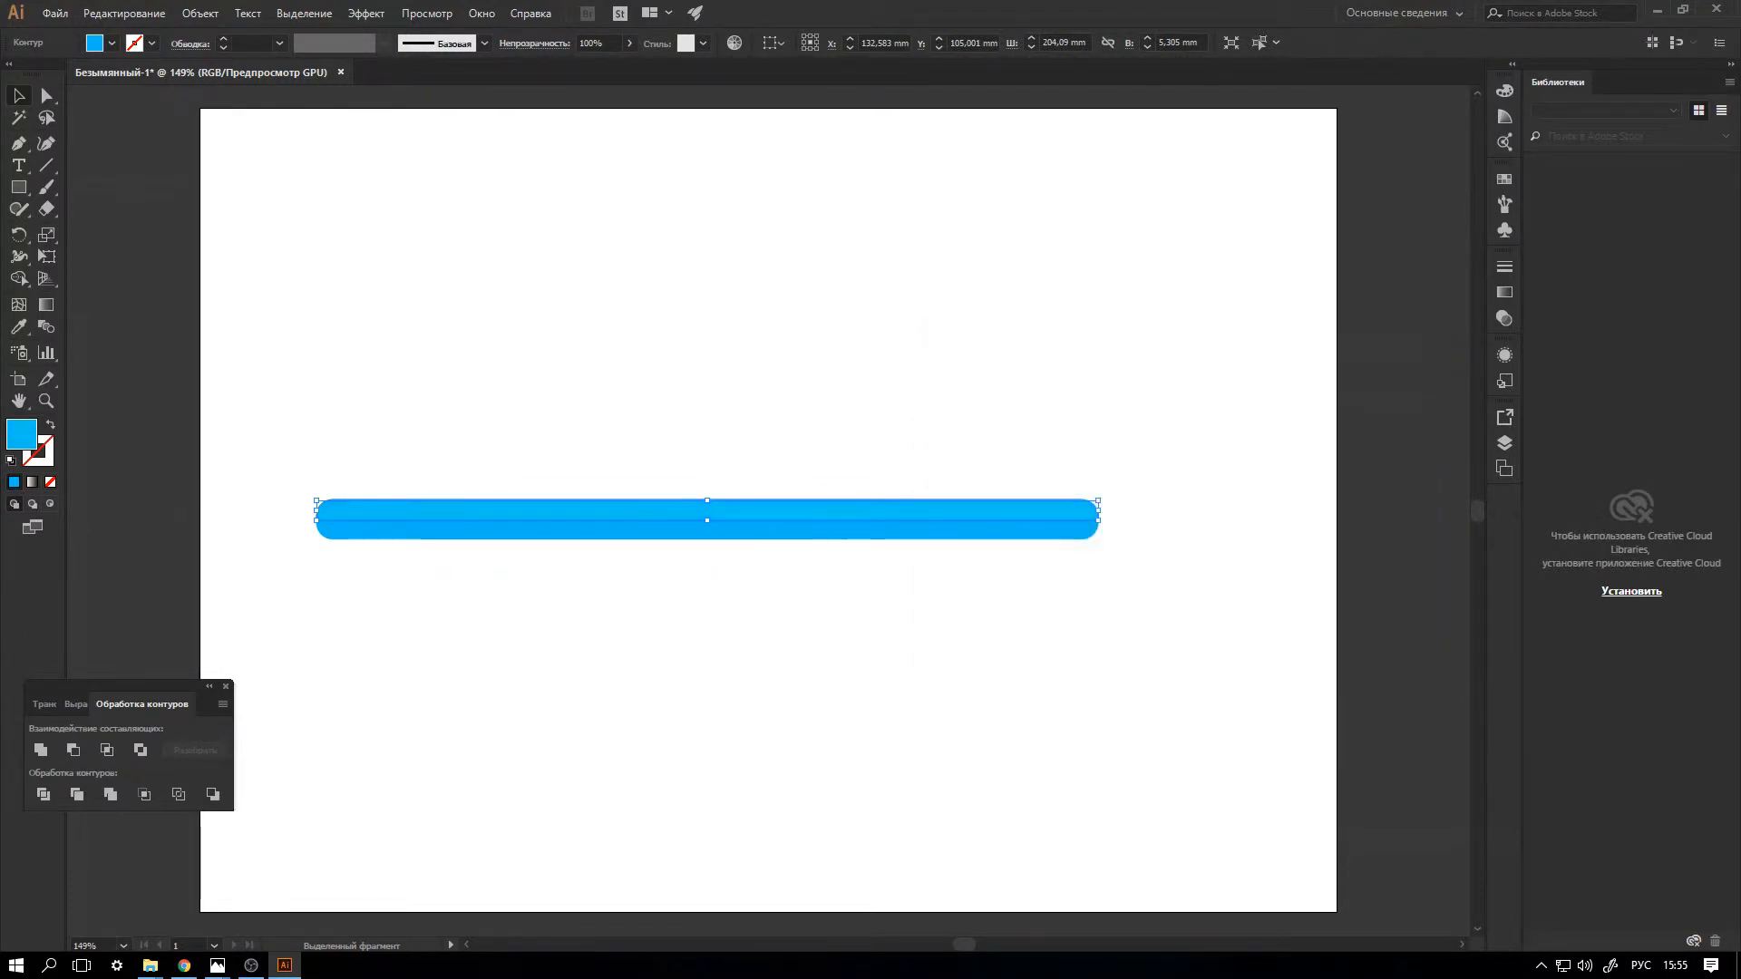
pyautogui.hotkey('ctrl', 'shift', 'a')
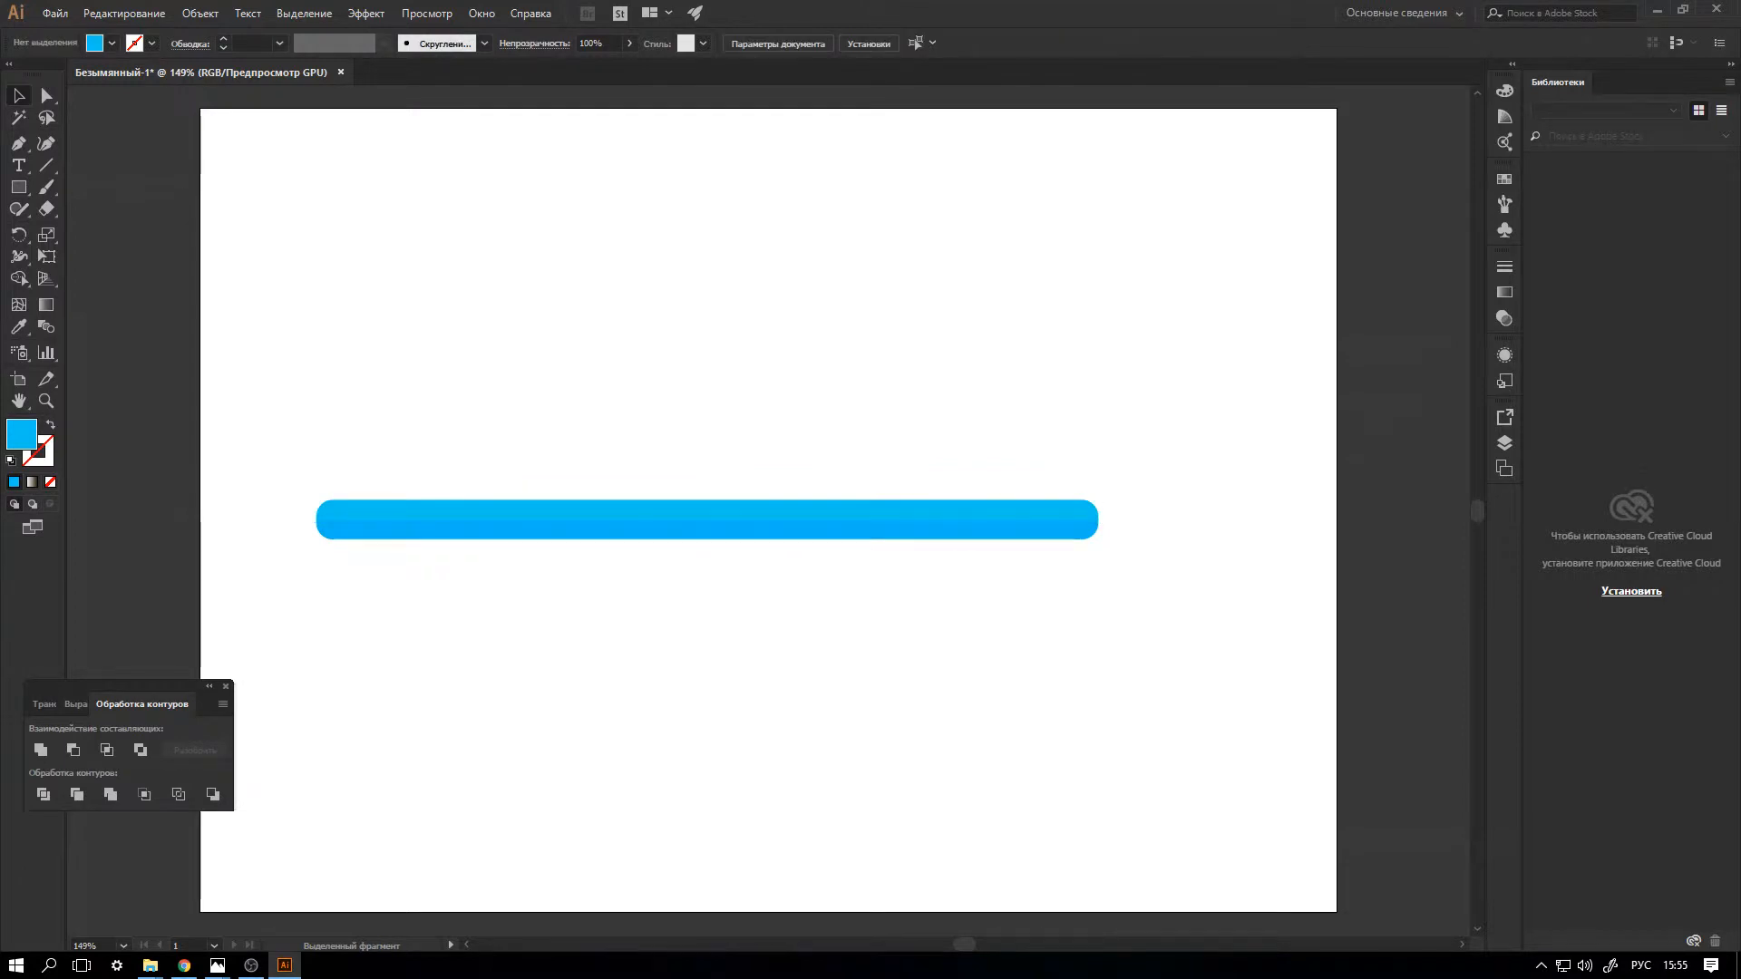
# Duplicate both halves of the blue bar, scale the copy to about 210 x 10.5 mm and place it just above the original.
pyautogui.hotkey('ctrl', '+')
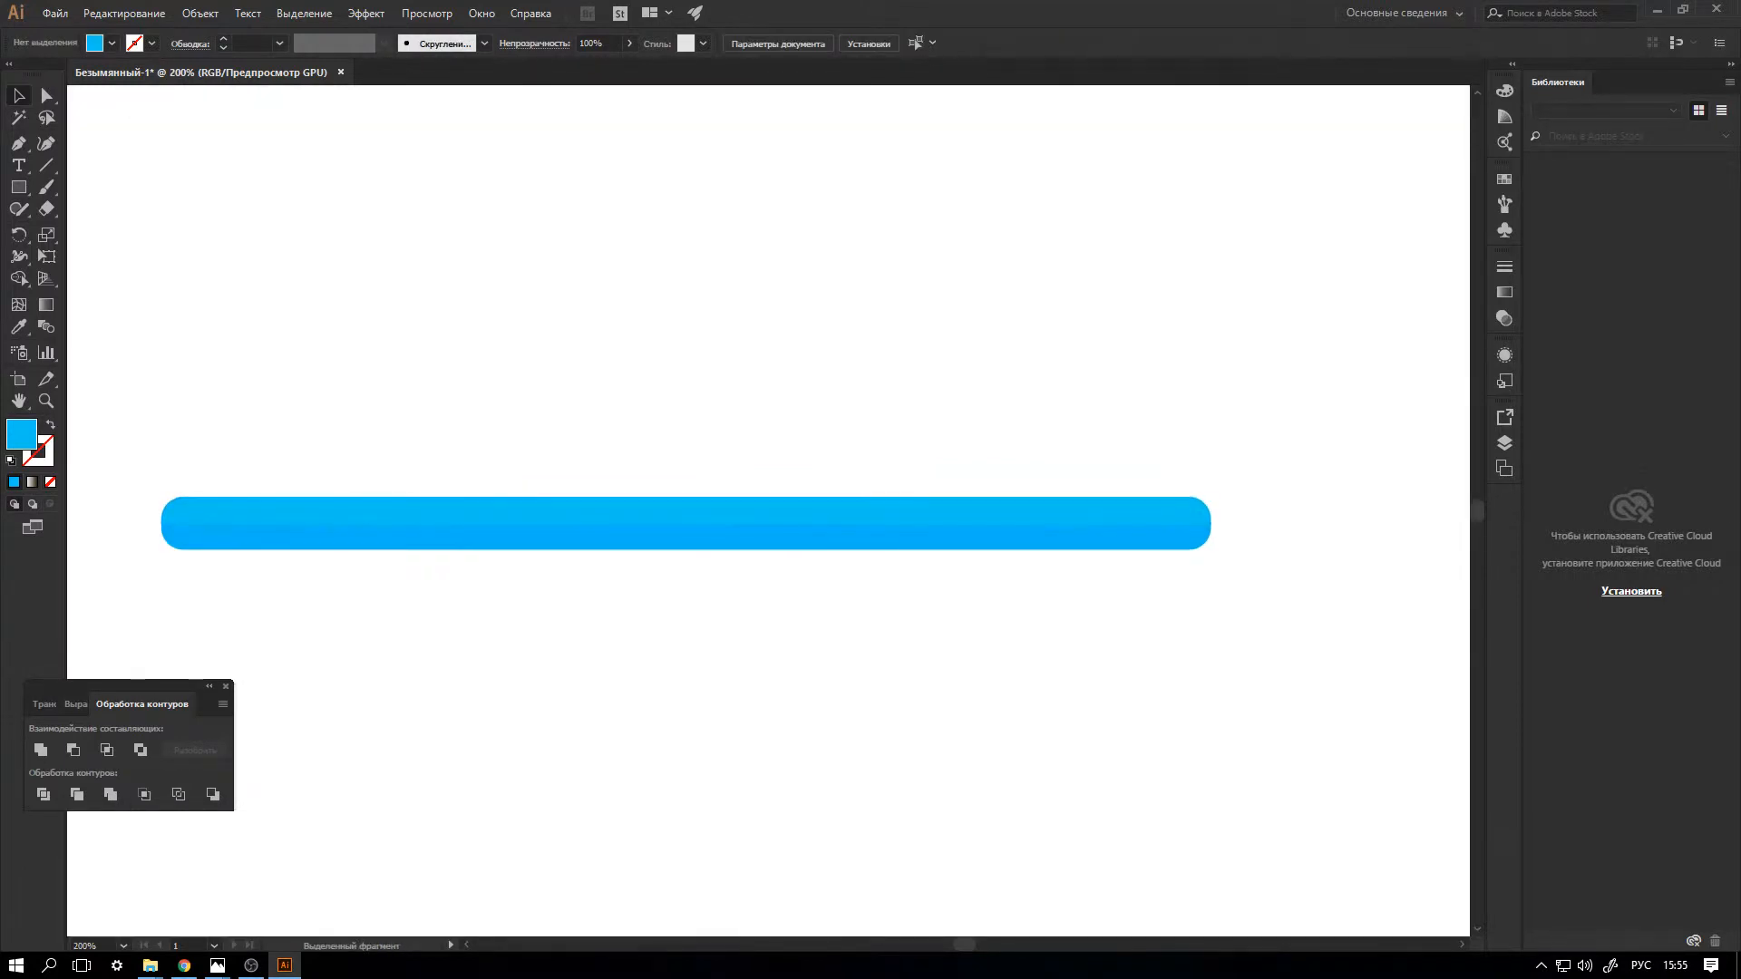
pyautogui.moveTo(158, 447); pyautogui.dragTo(1252, 562)
pyautogui.hotkey('ctrl', 'c')
pyautogui.hotkey('ctrl', 'v')
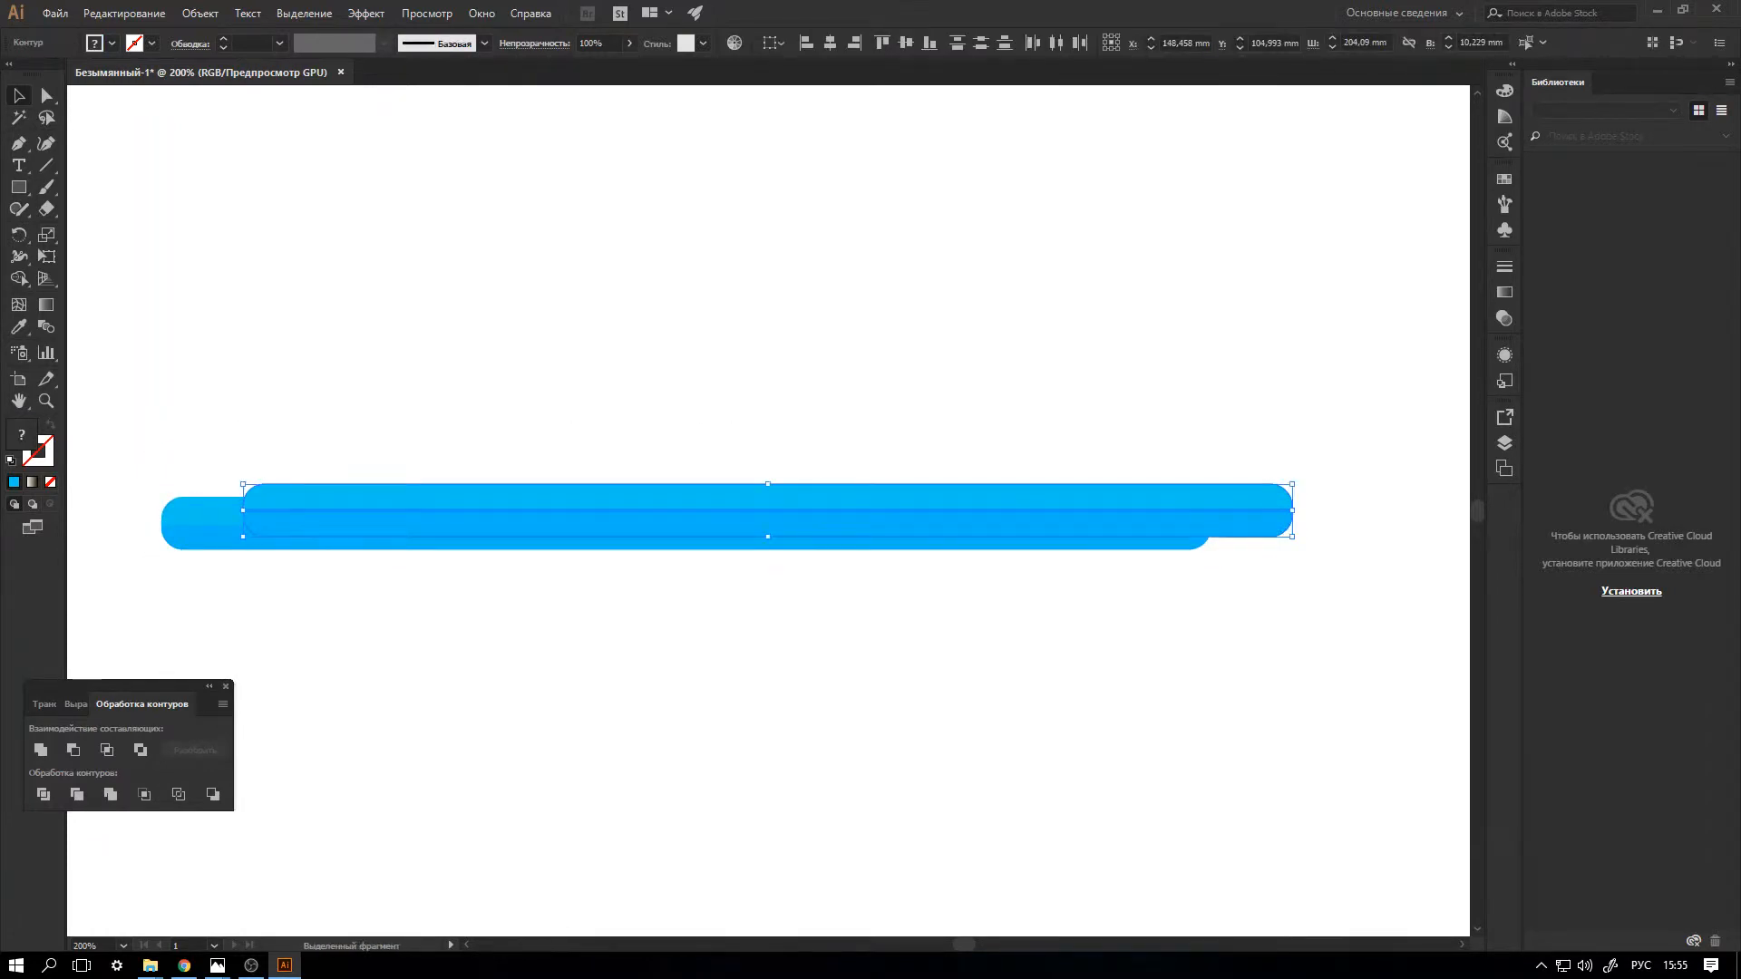
pyautogui.moveTo(1292, 536); pyautogui.dragTo(1226, 522)
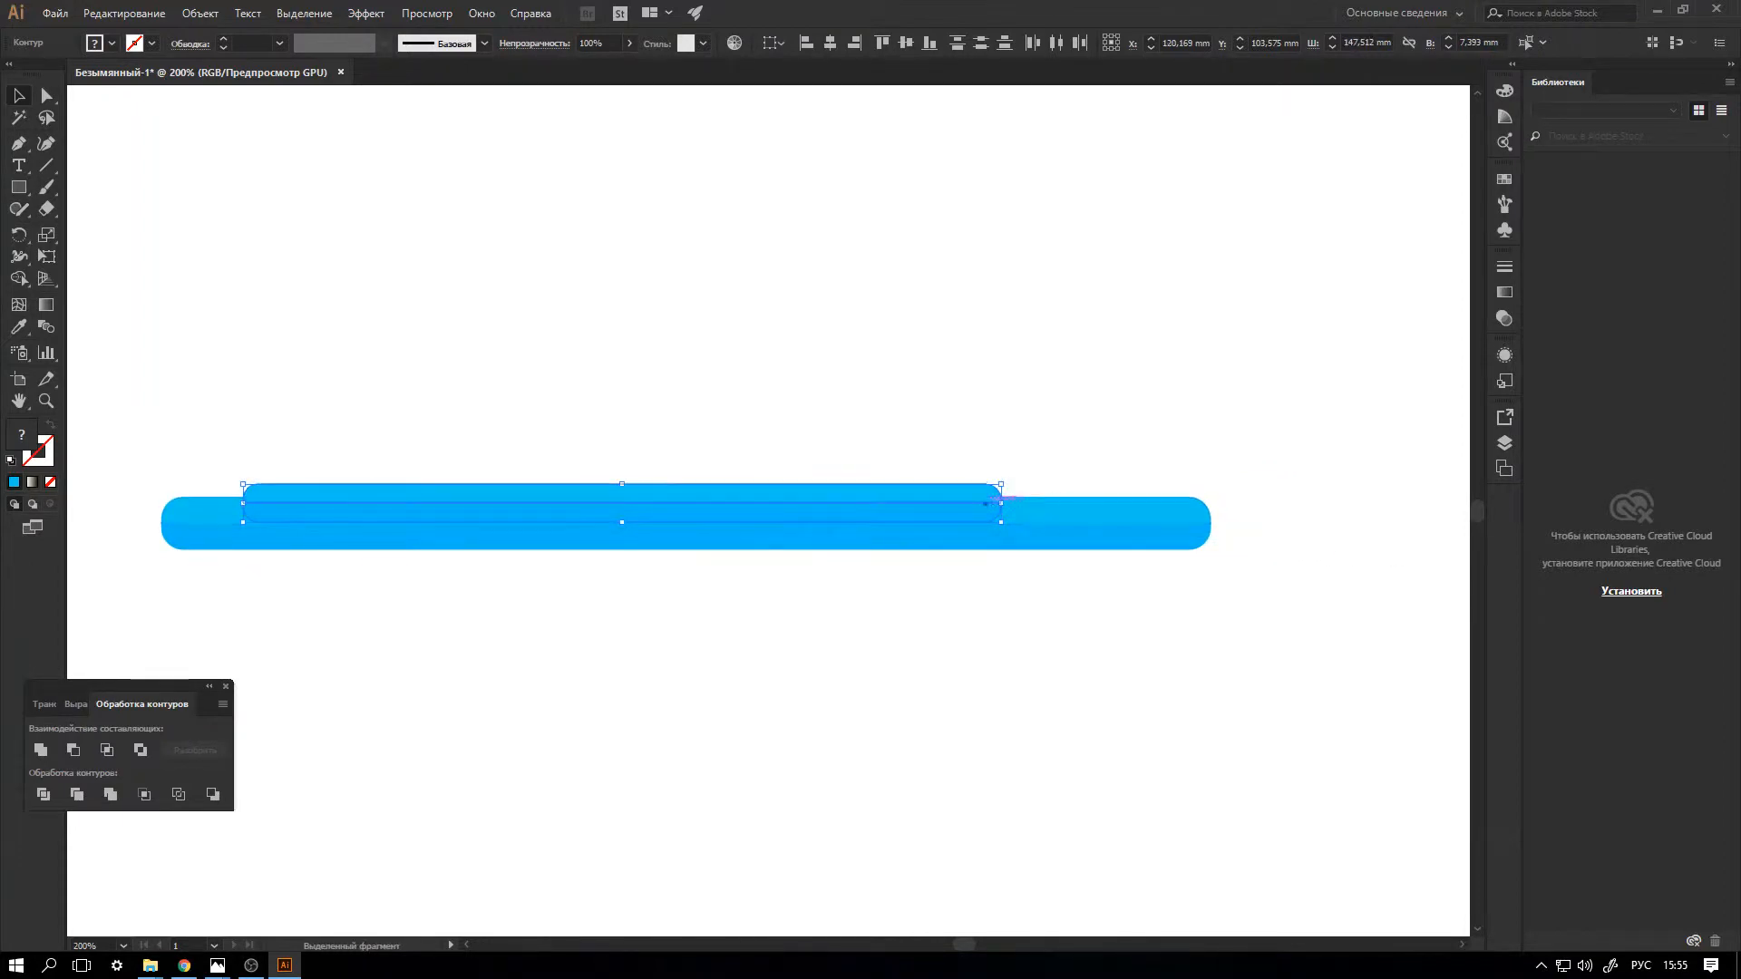
pyautogui.moveTo(1002, 484); pyautogui.dragTo(1177, 441)
pyautogui.click(1134, 386)
# Recolour the copied bar with a dark brown lower half and a light brown upper half.
pyautogui.click(1134, 476)
pyautogui.click(111, 43)
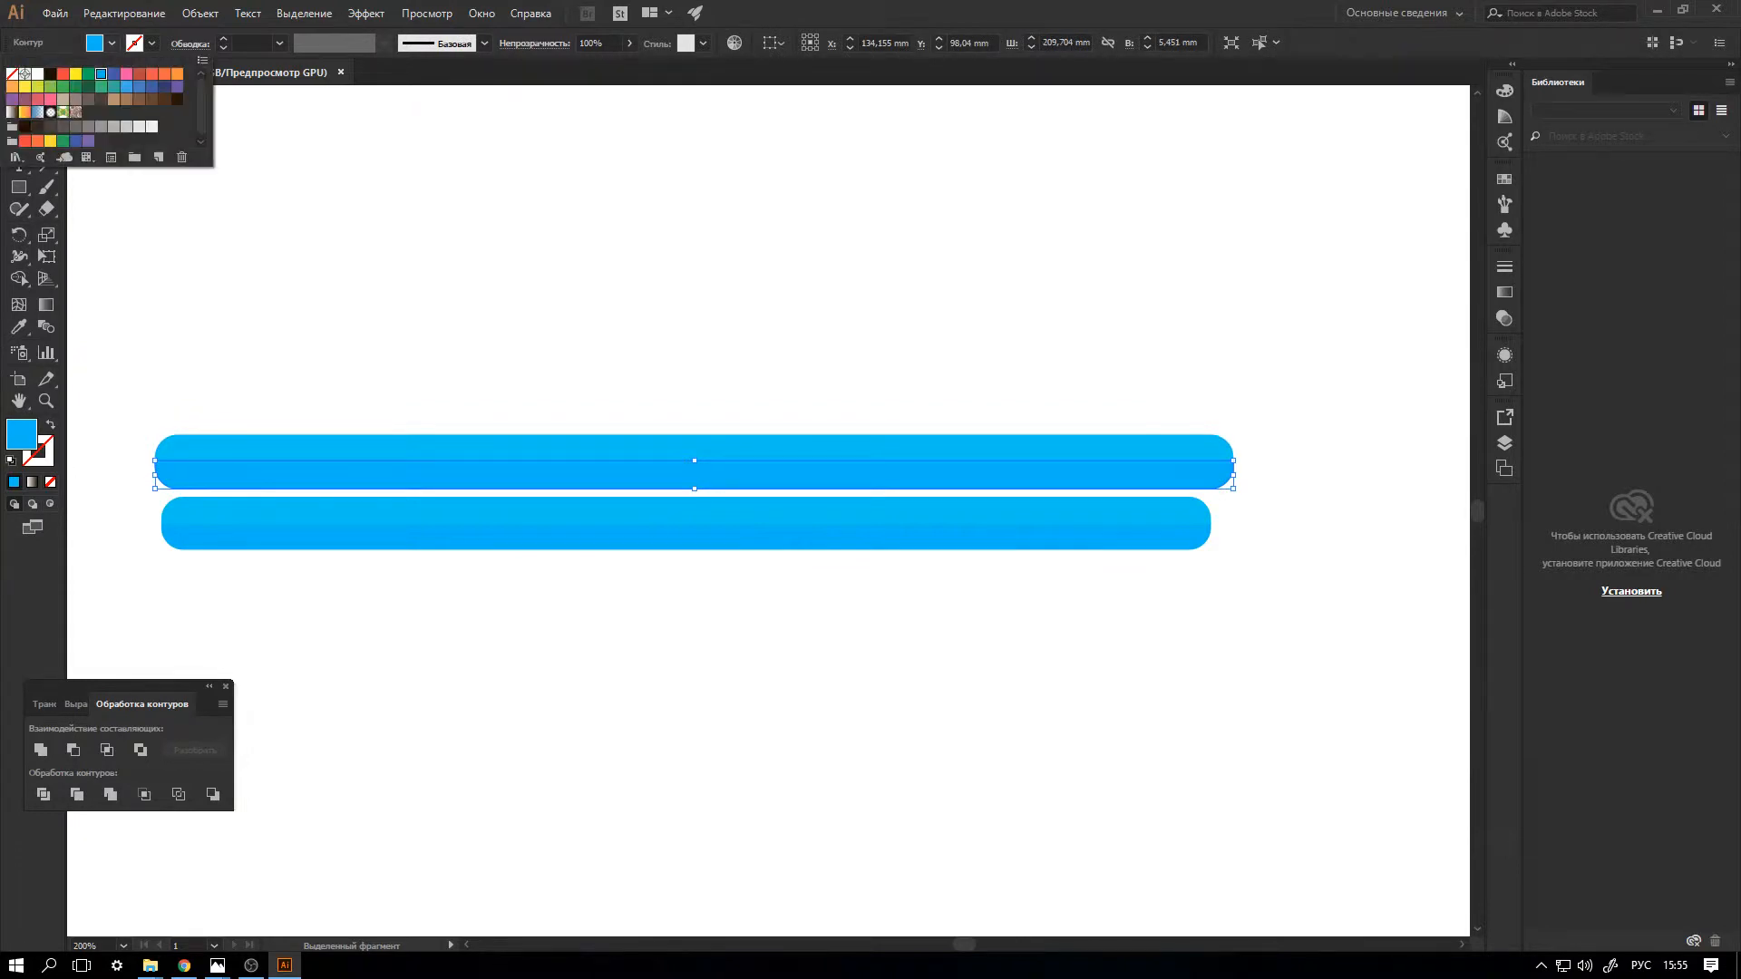
pyautogui.click(151, 99)
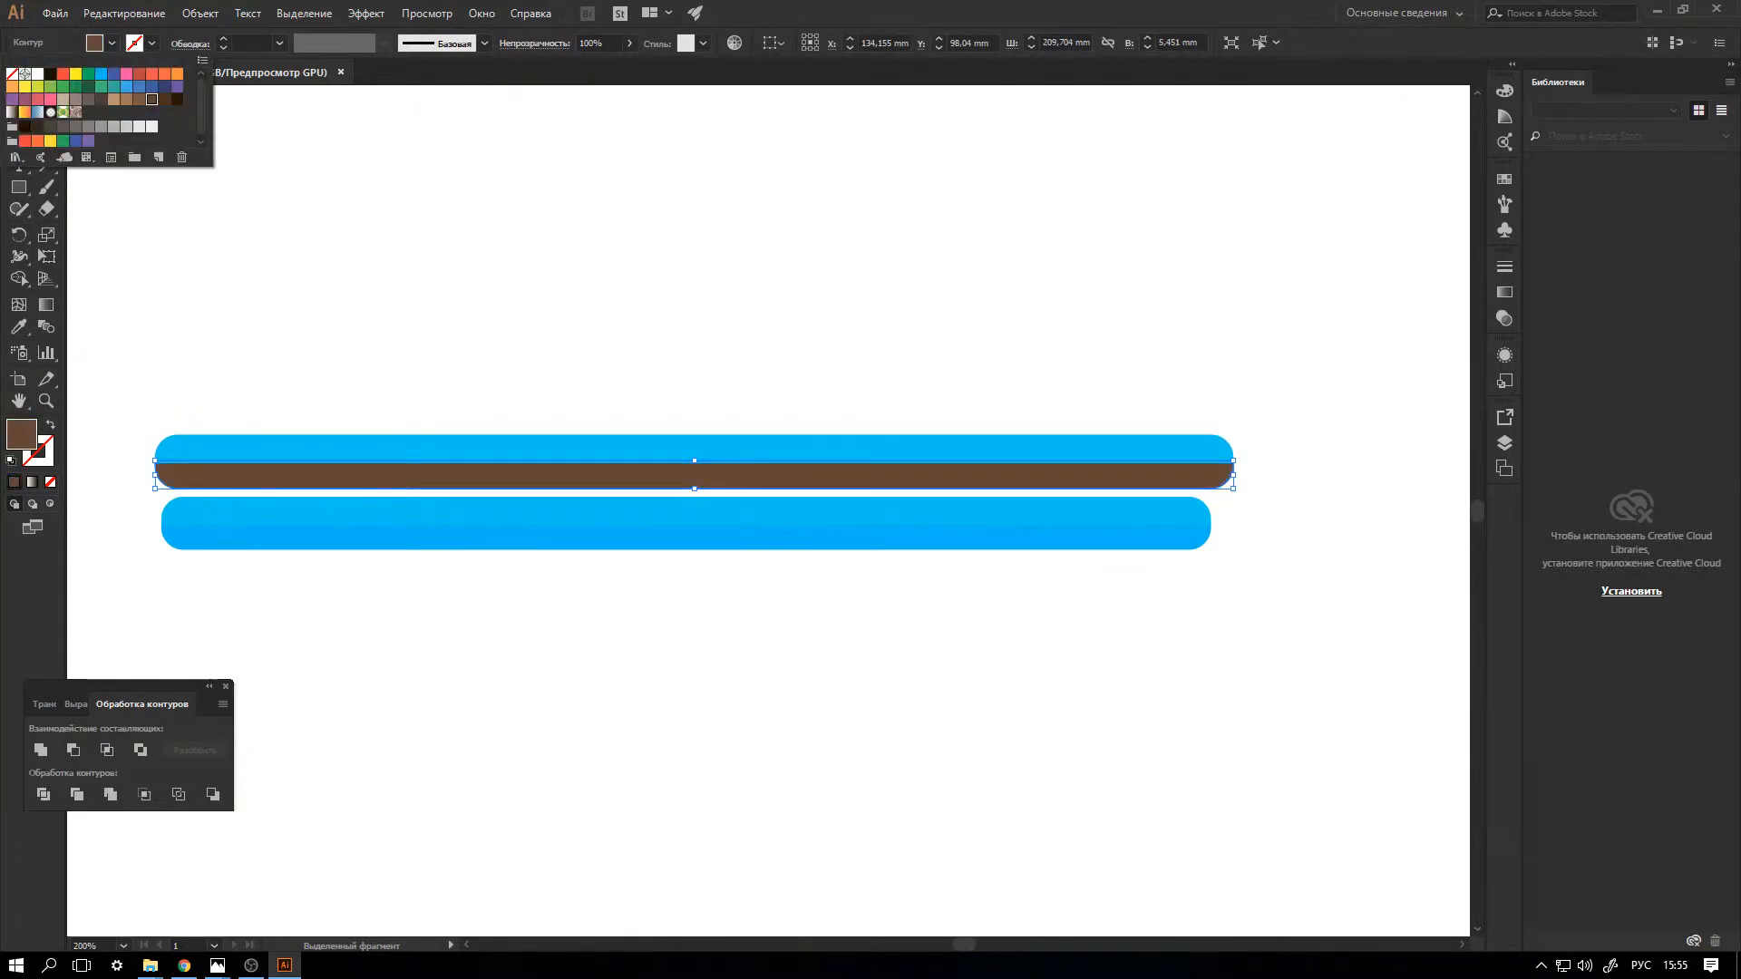
pyautogui.click(352, 439)
pyautogui.click(352, 438)
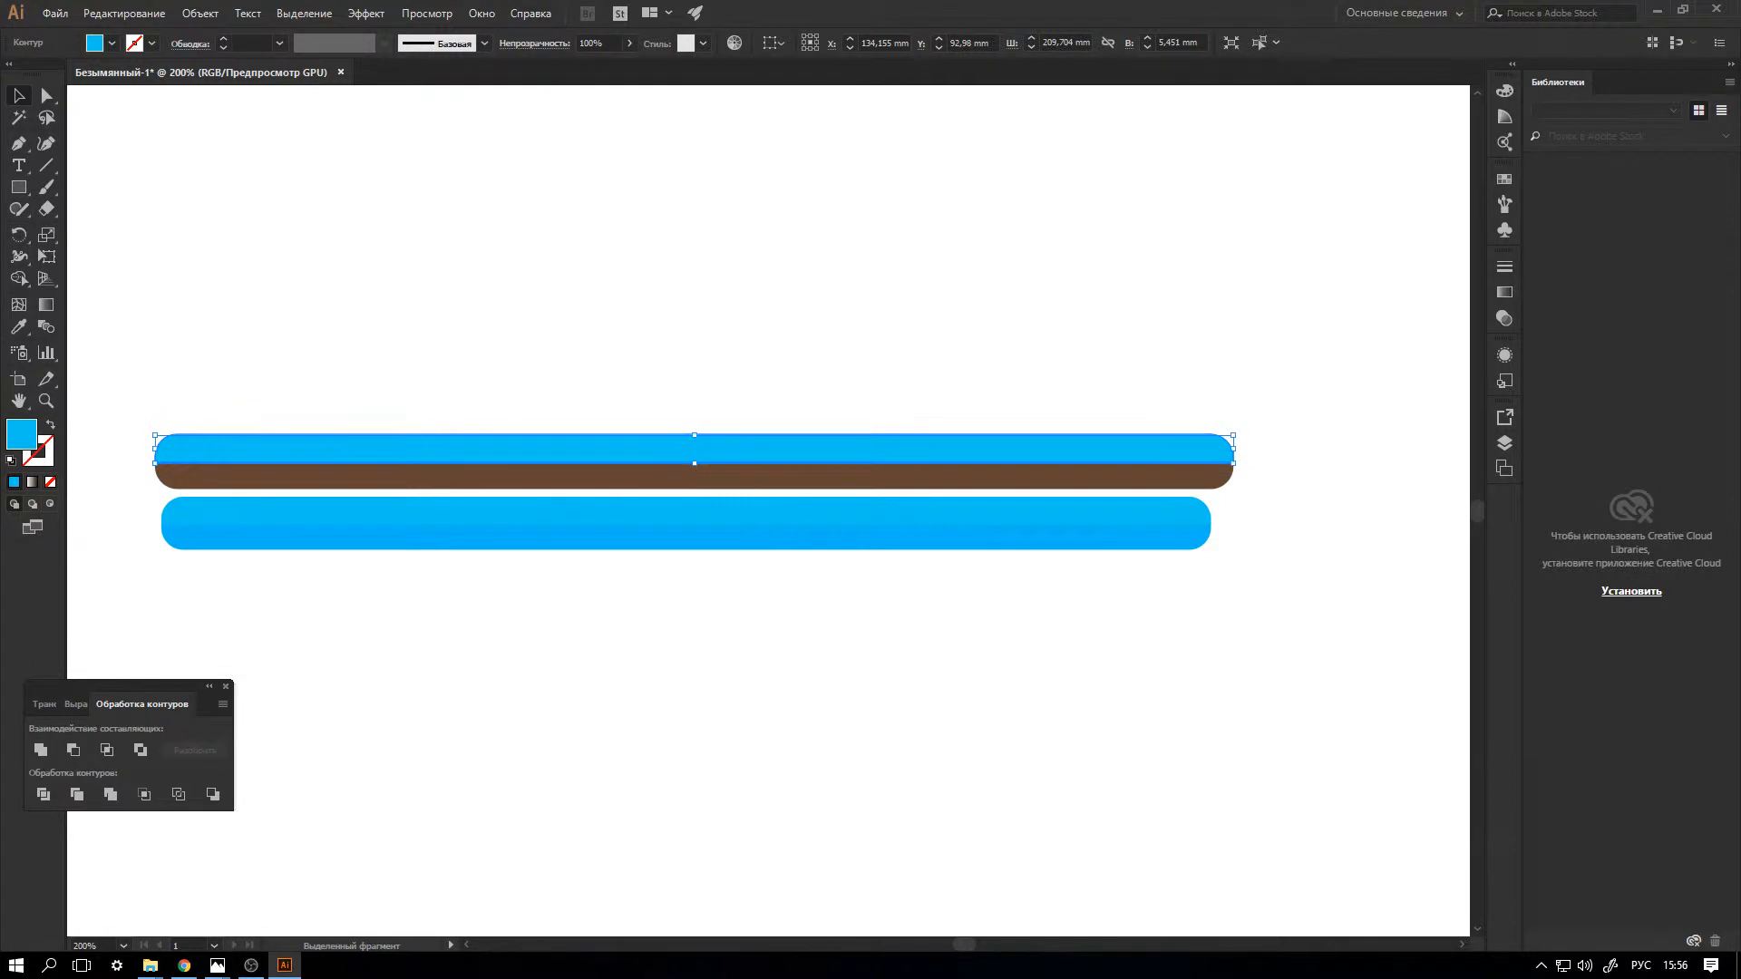
pyautogui.click(112, 42)
pyautogui.click(126, 99)
# Move both halves of the brown bar down to overlap the blue bar and send them to the back.
pyautogui.moveTo(131, 373); pyautogui.dragTo(261, 479)
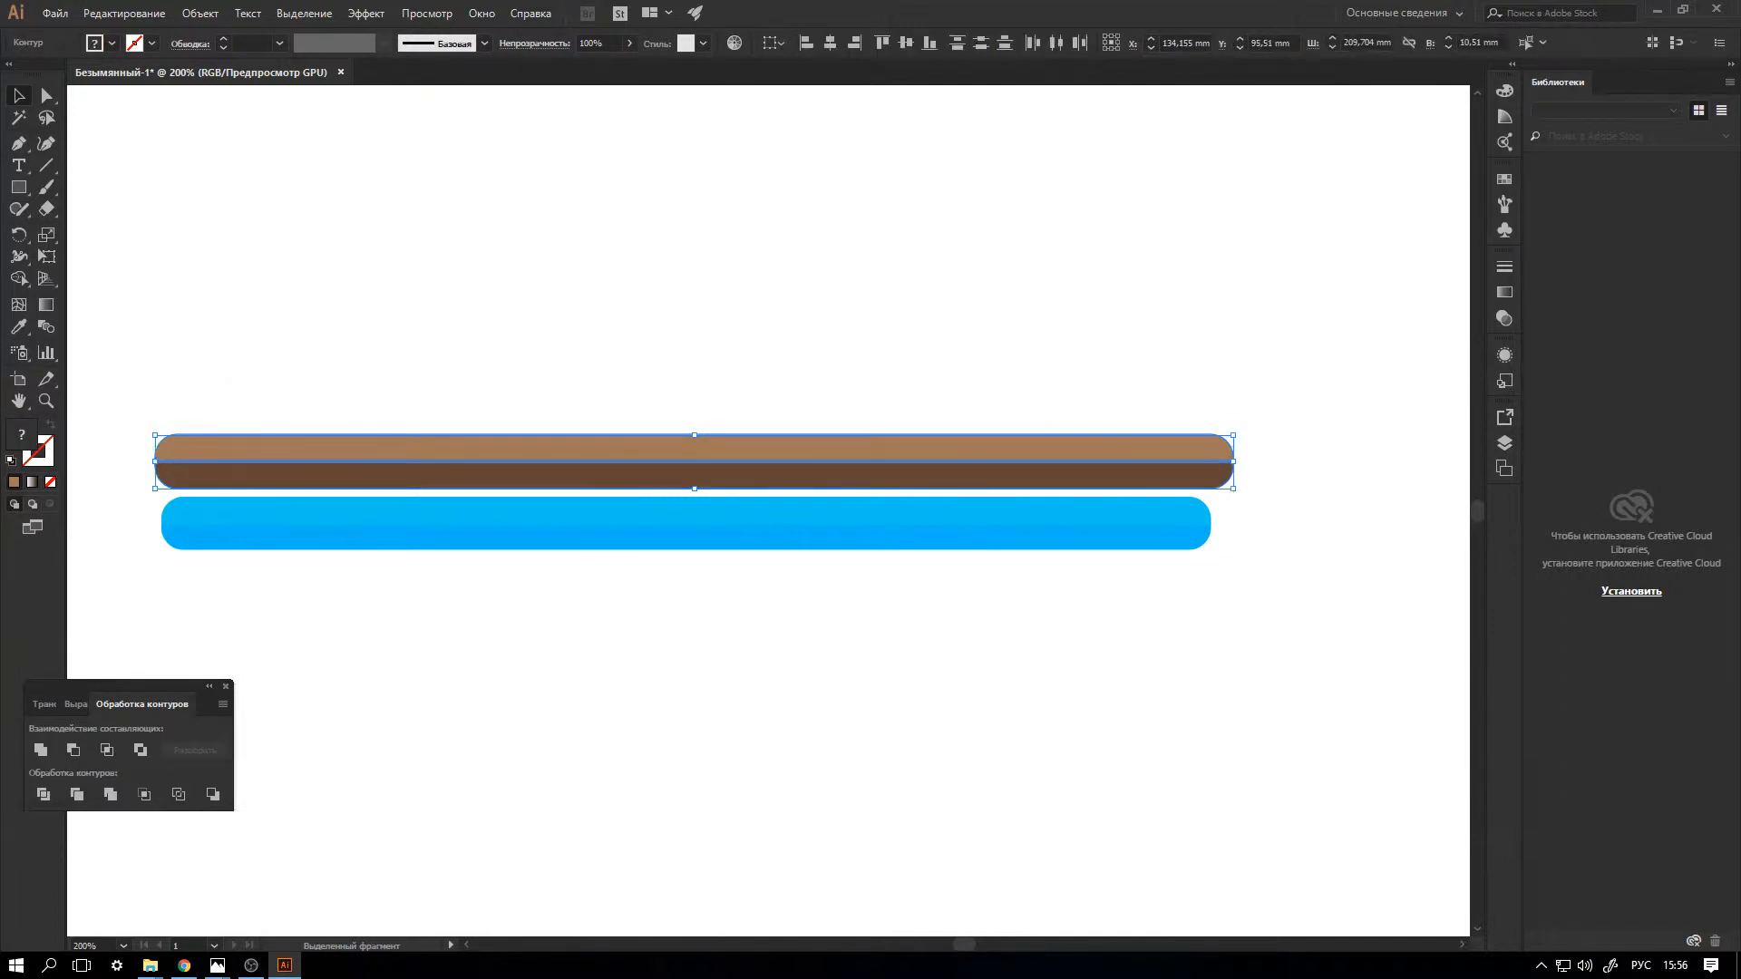
pyautogui.click(1505, 444)
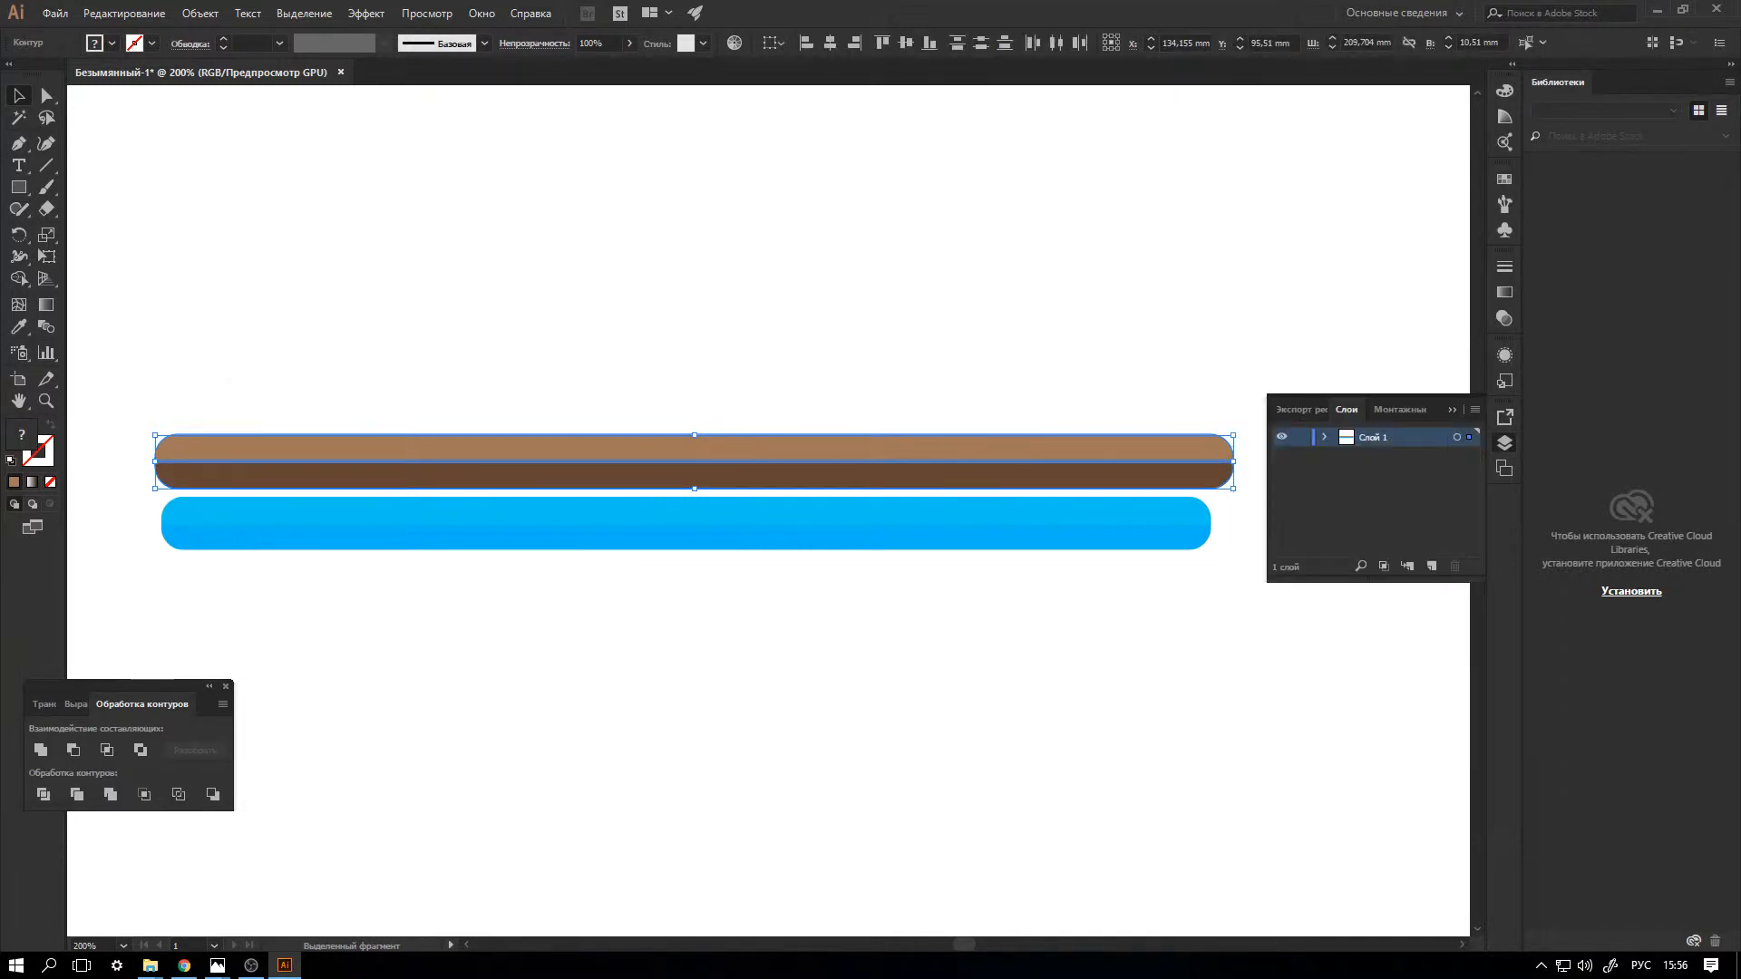
pyautogui.click(1324, 438)
pyautogui.click(1398, 456)
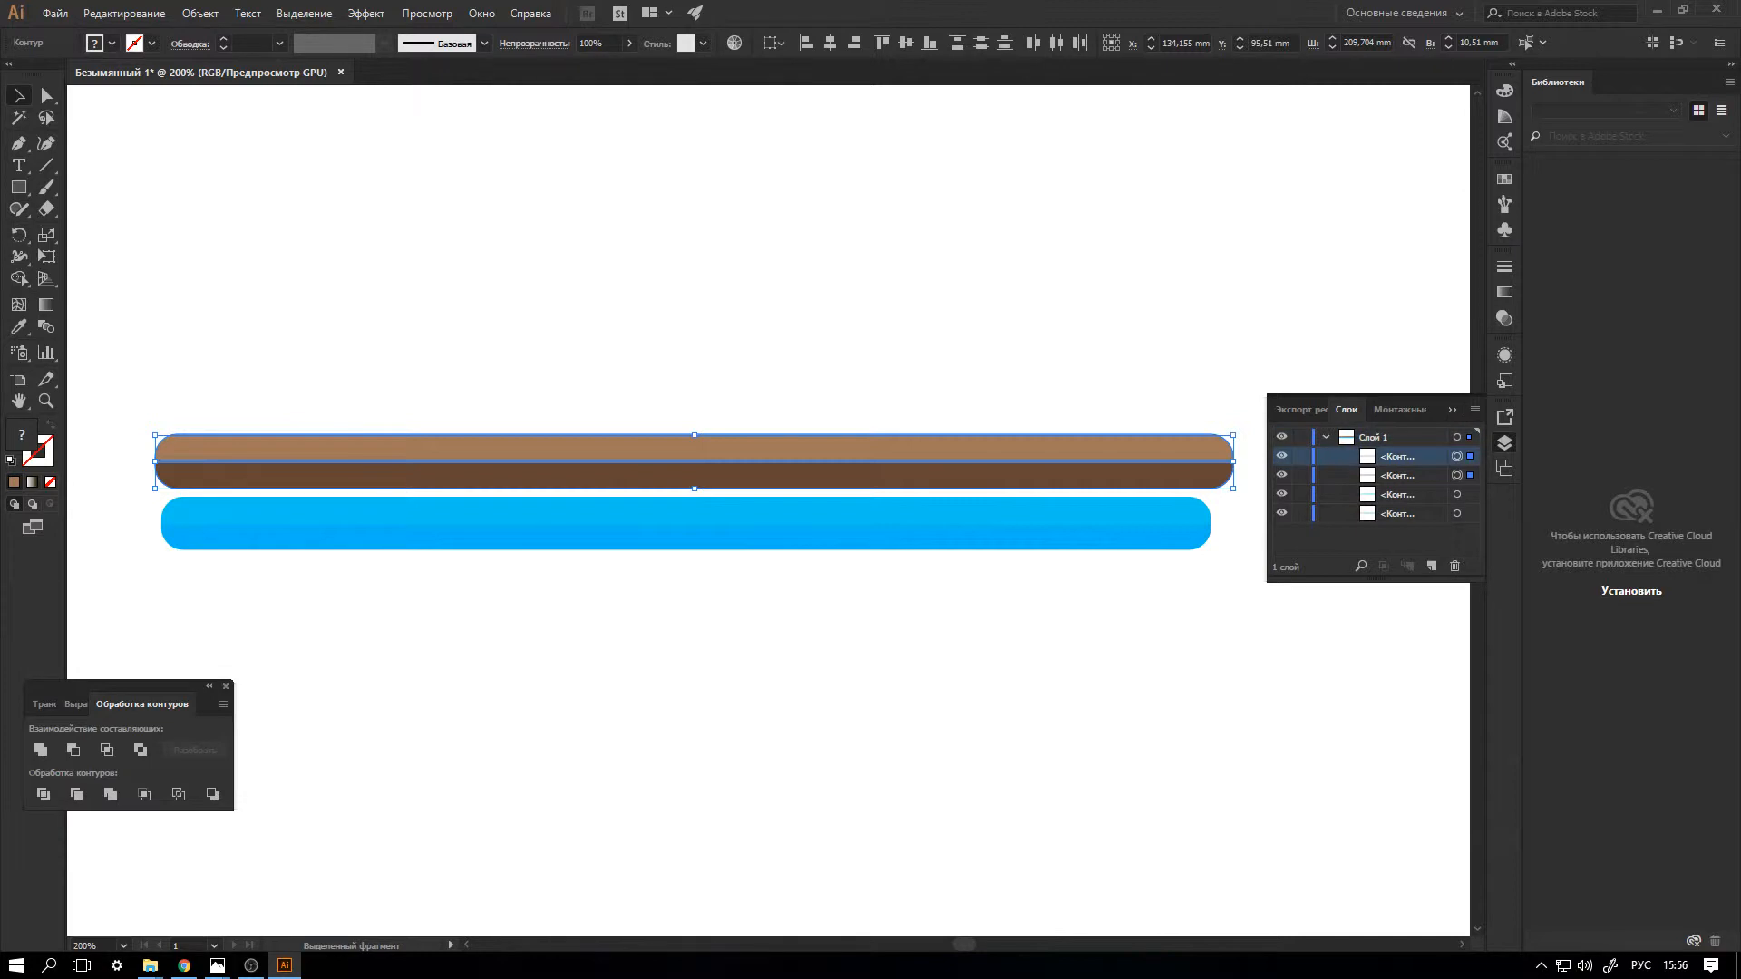
pyautogui.keyDown('shift'); pyautogui.click(1397, 475); pyautogui.keyUp('shift')
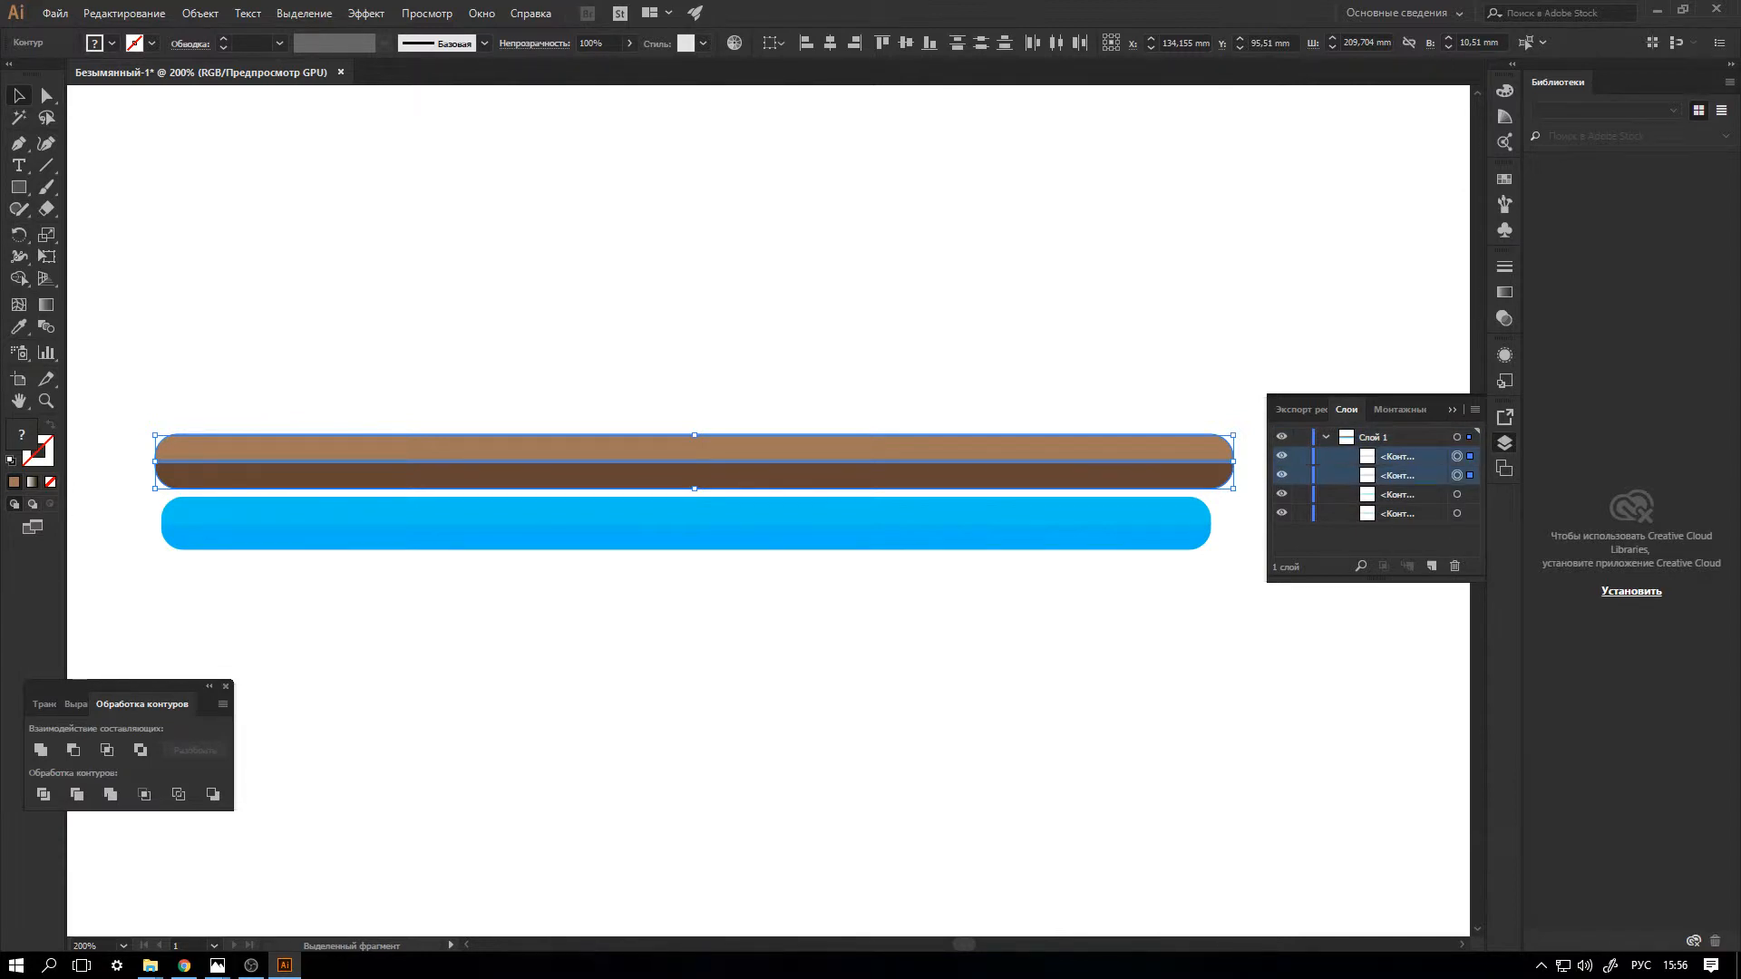
pyautogui.moveTo(1204, 442); pyautogui.dragTo(1203, 464)
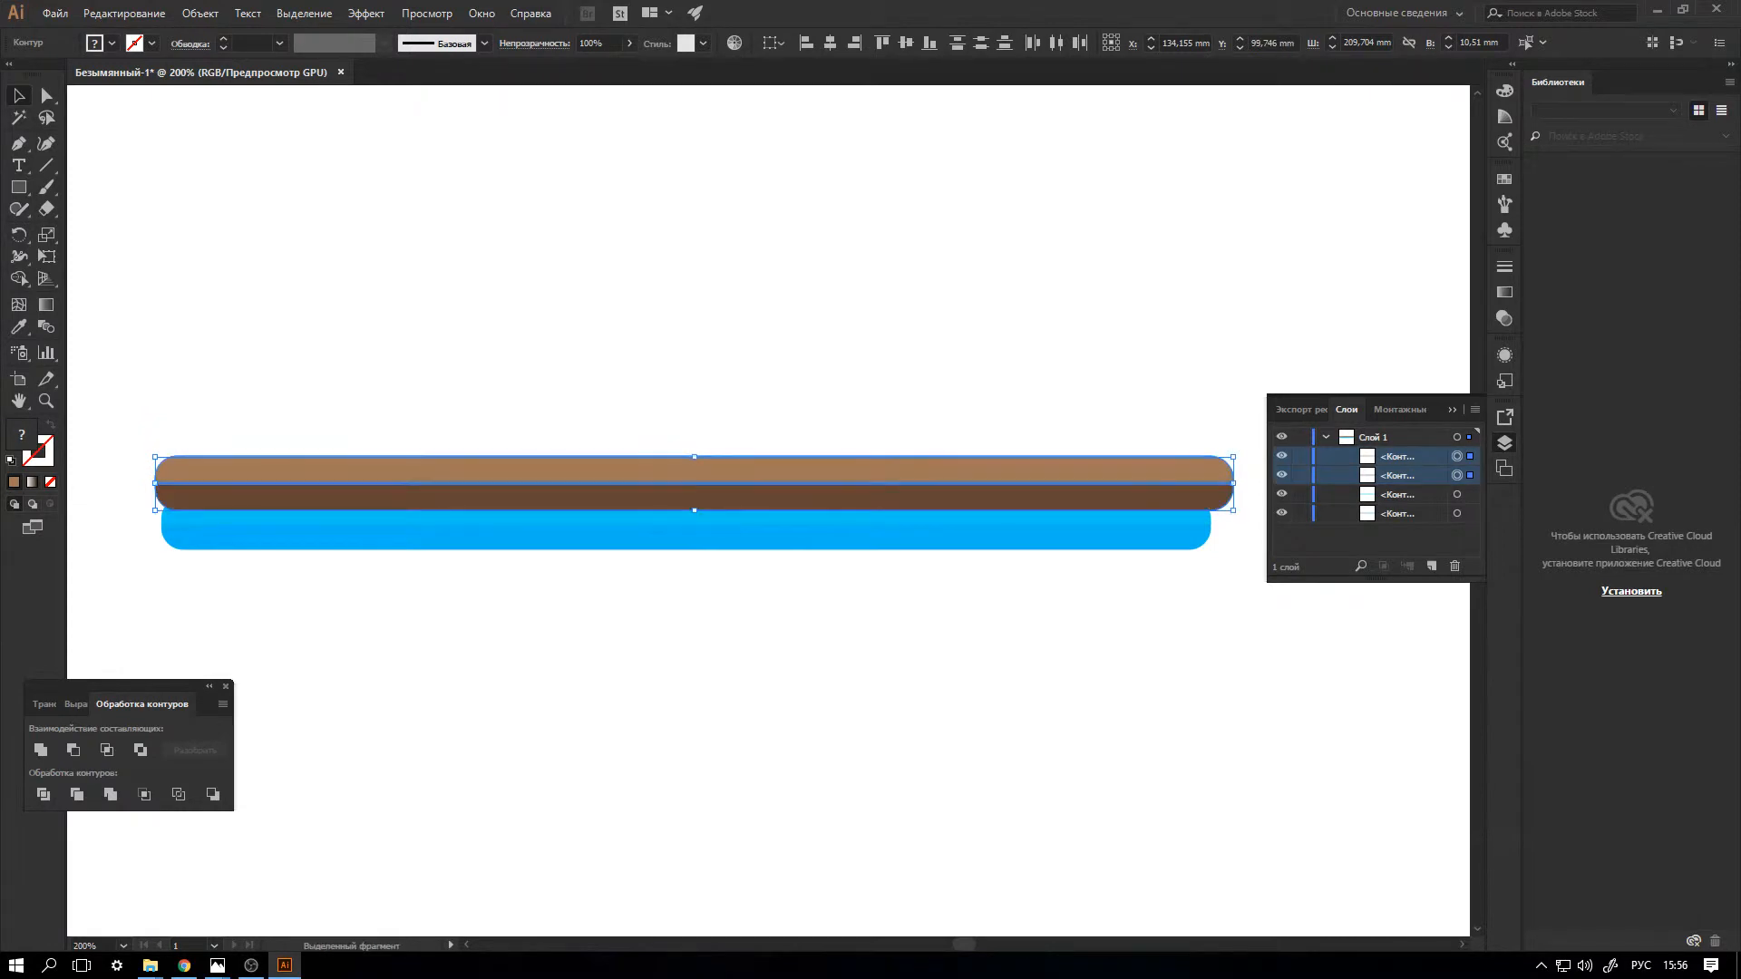
pyautogui.hotkey('ctrl', 'shift', '[')
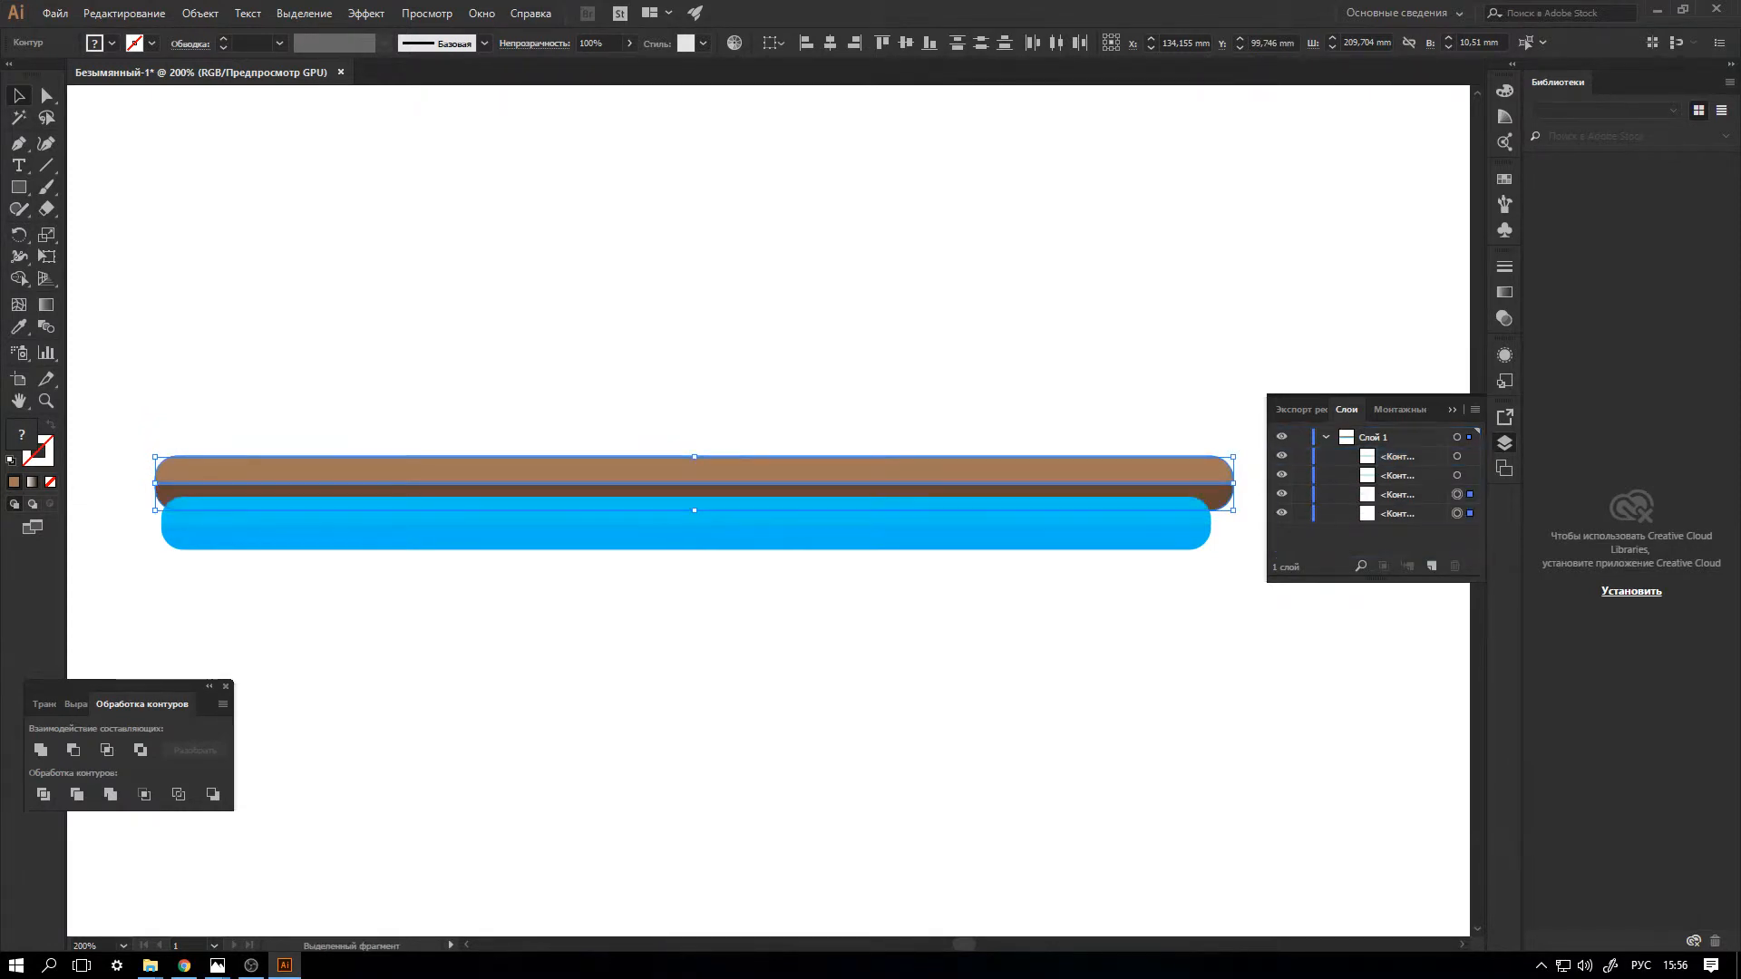
# Centre the brown bar over the blue one, enlarge it to about 217 x 10.9 mm and nudge it slightly down.
pyautogui.moveTo(1231, 479); pyautogui.dragTo(1220, 467)
pyautogui.press('F7')
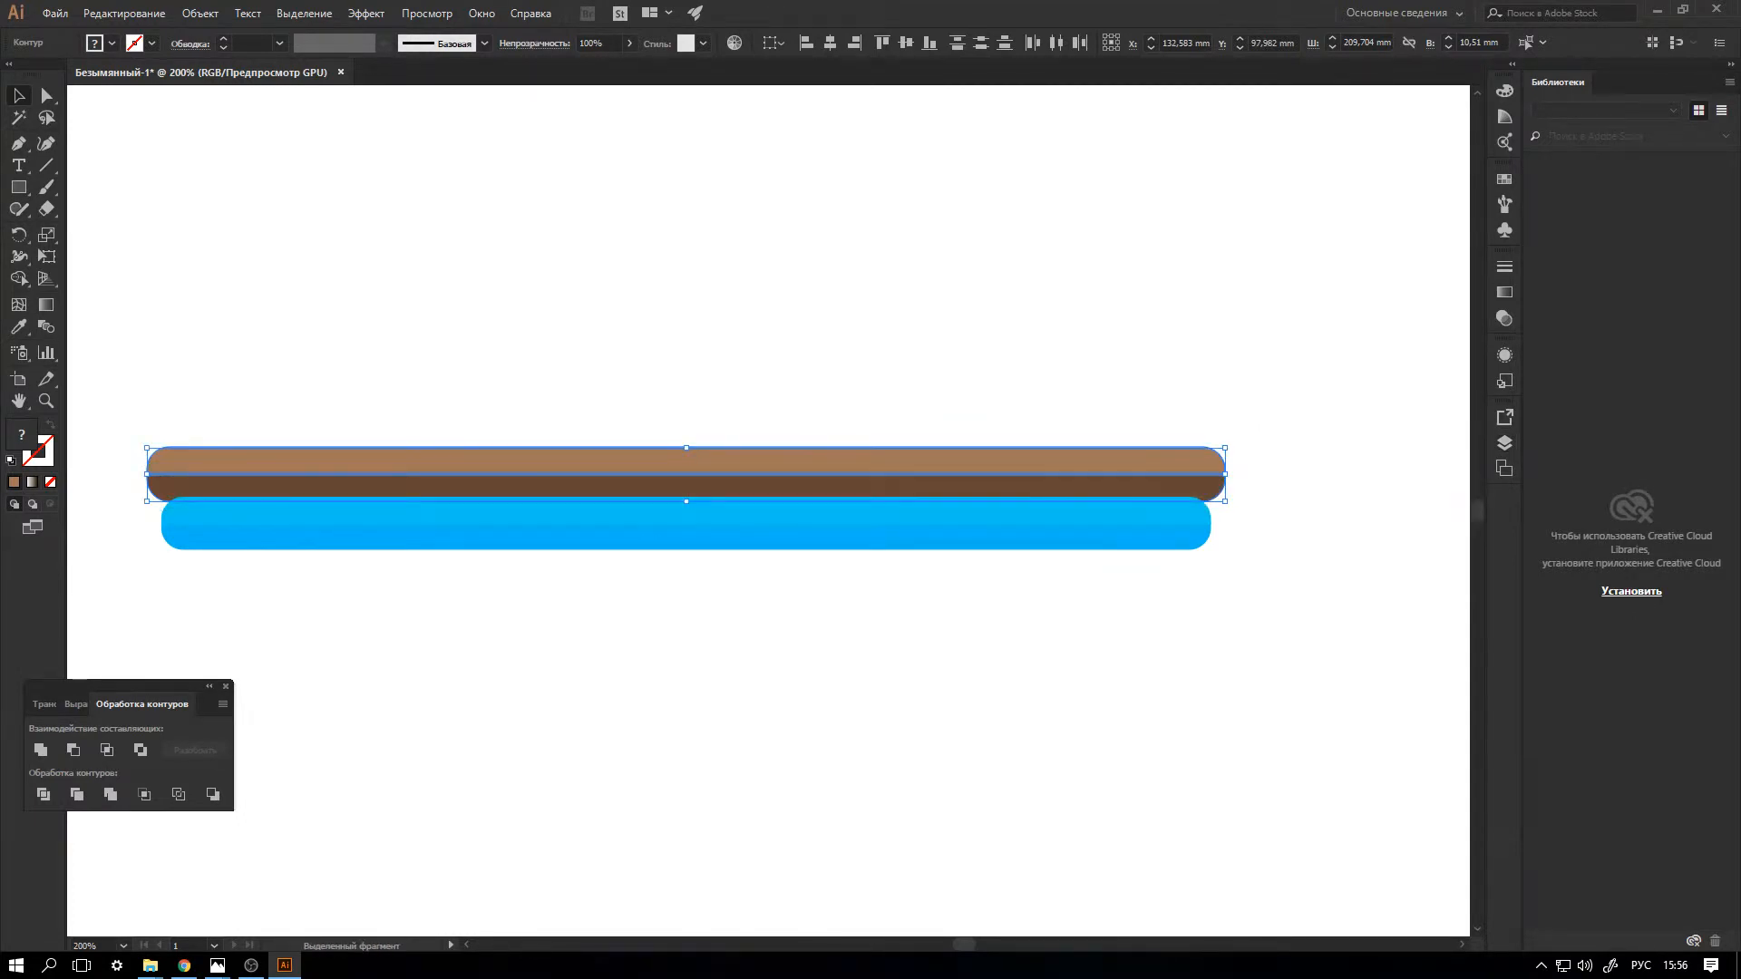
pyautogui.moveTo(1225, 474); pyautogui.dragTo(1171, 464)
pyautogui.press('Down')
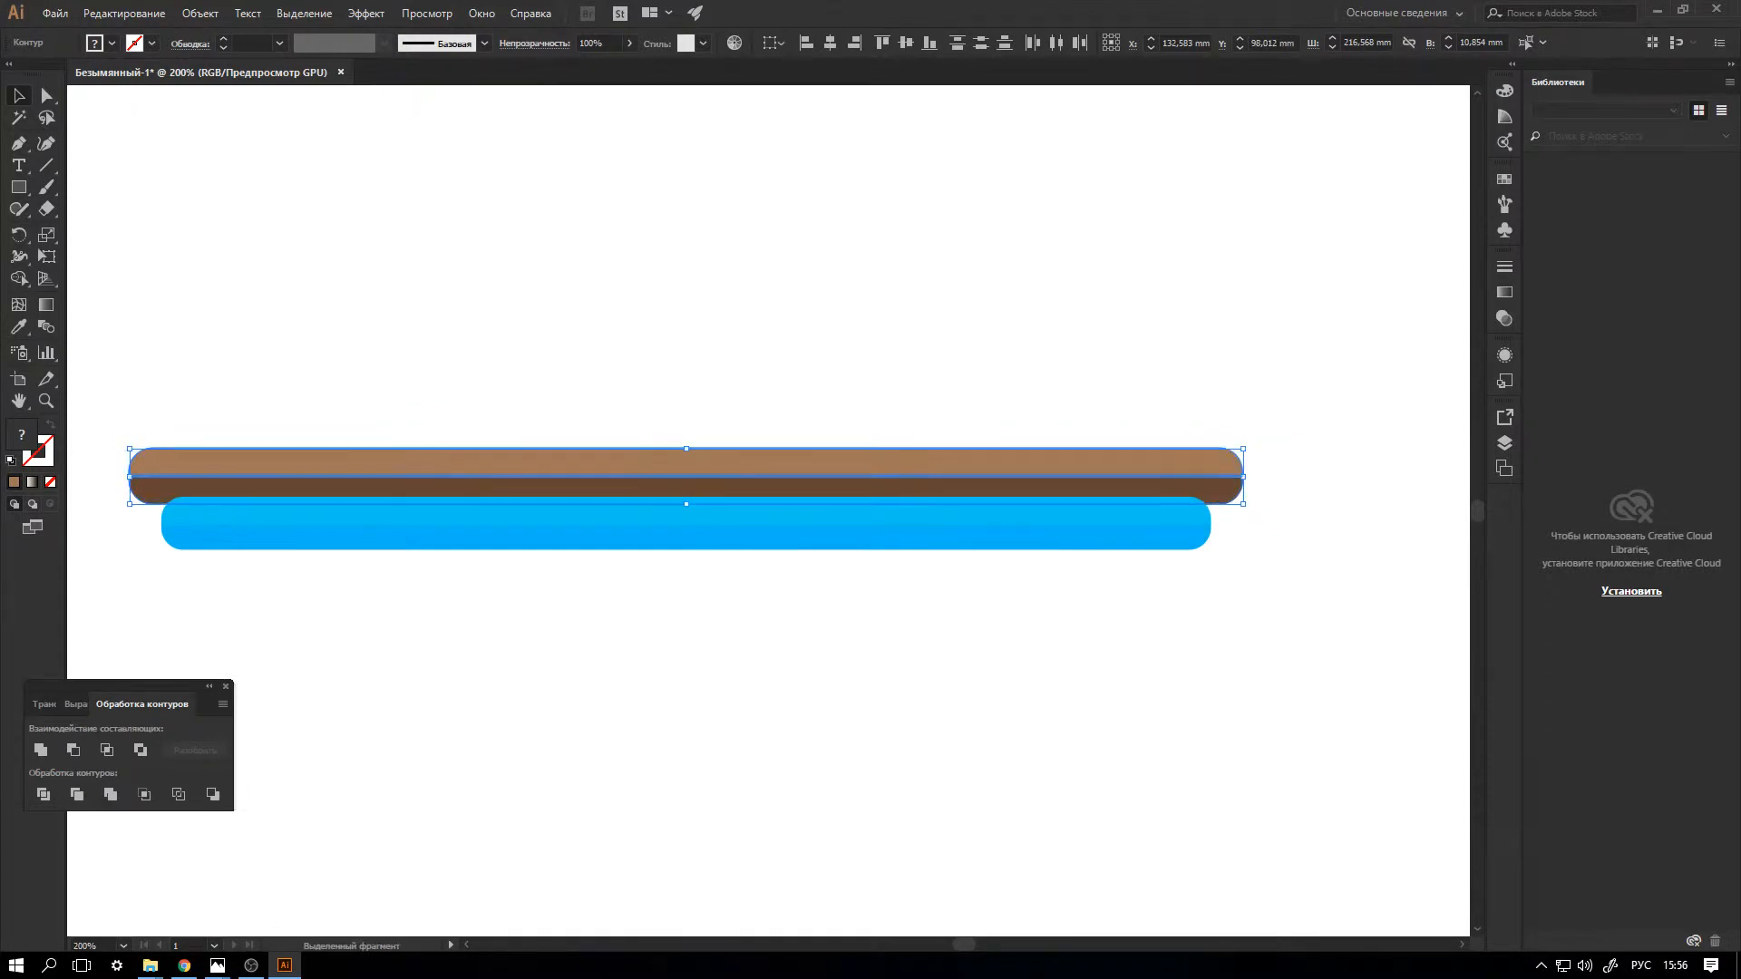
pyautogui.hotkey('ctrl', 'shift', 'a')
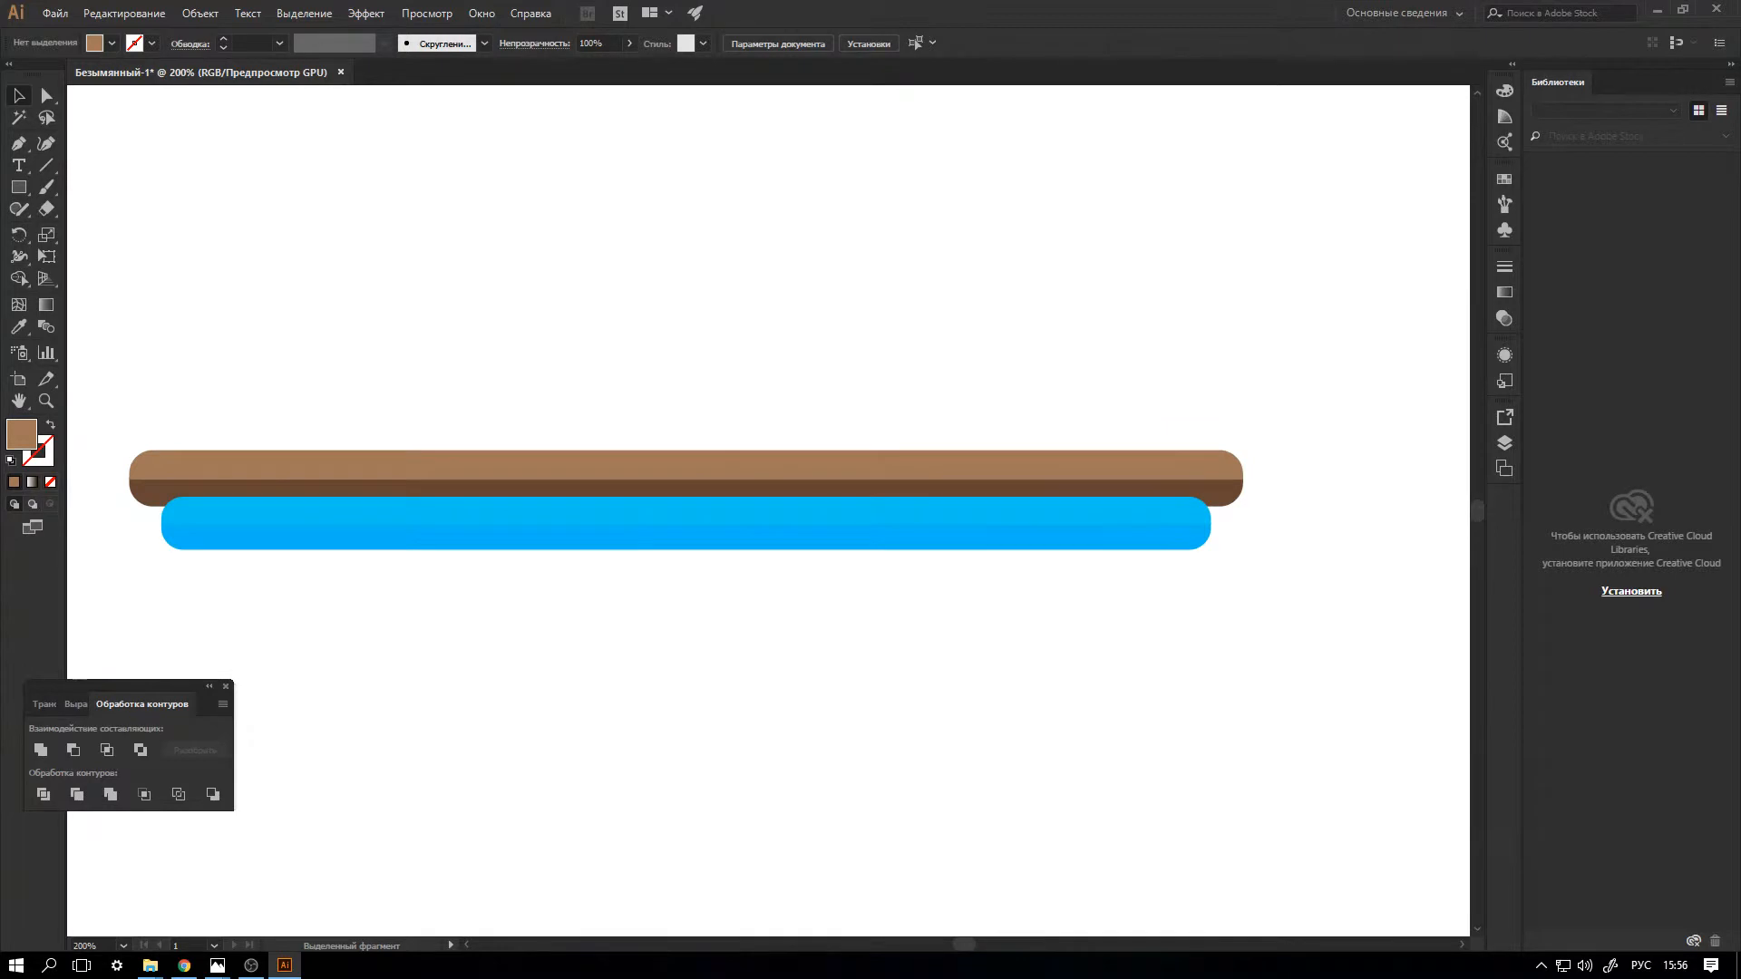
# Draw two small dark brown circles without stroke near the brown bar's left end, the second about 2.2 mm wide.
pyautogui.click(19, 186)
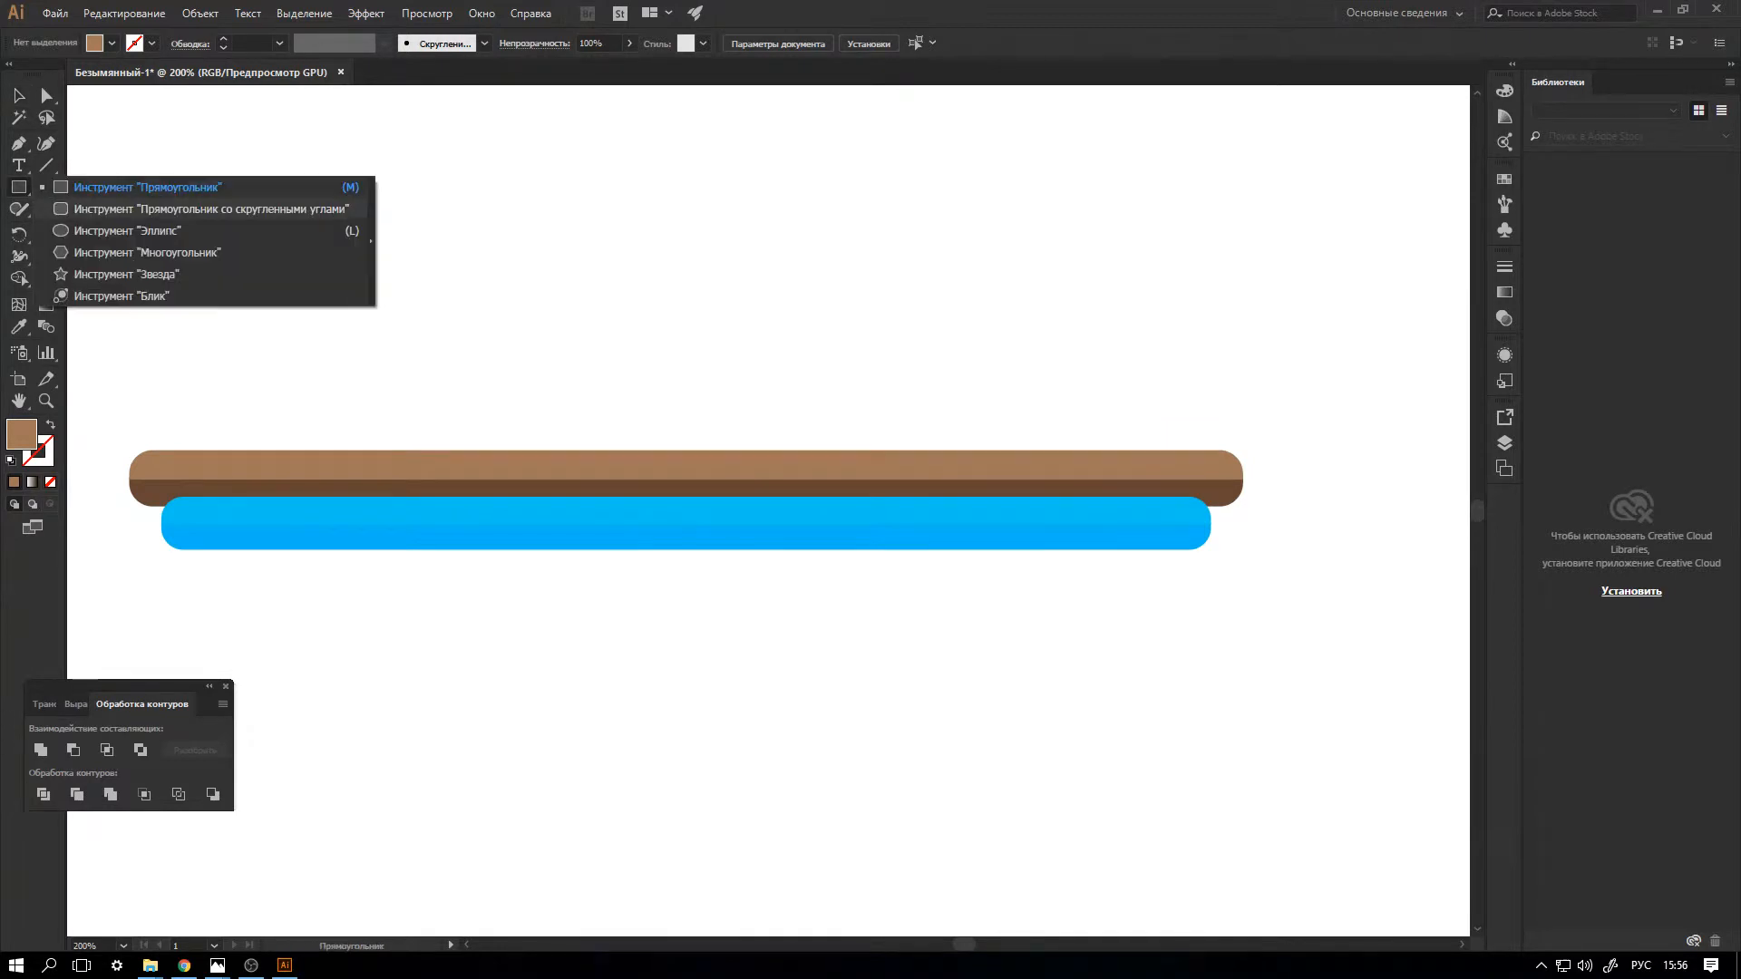
pyautogui.click(127, 230)
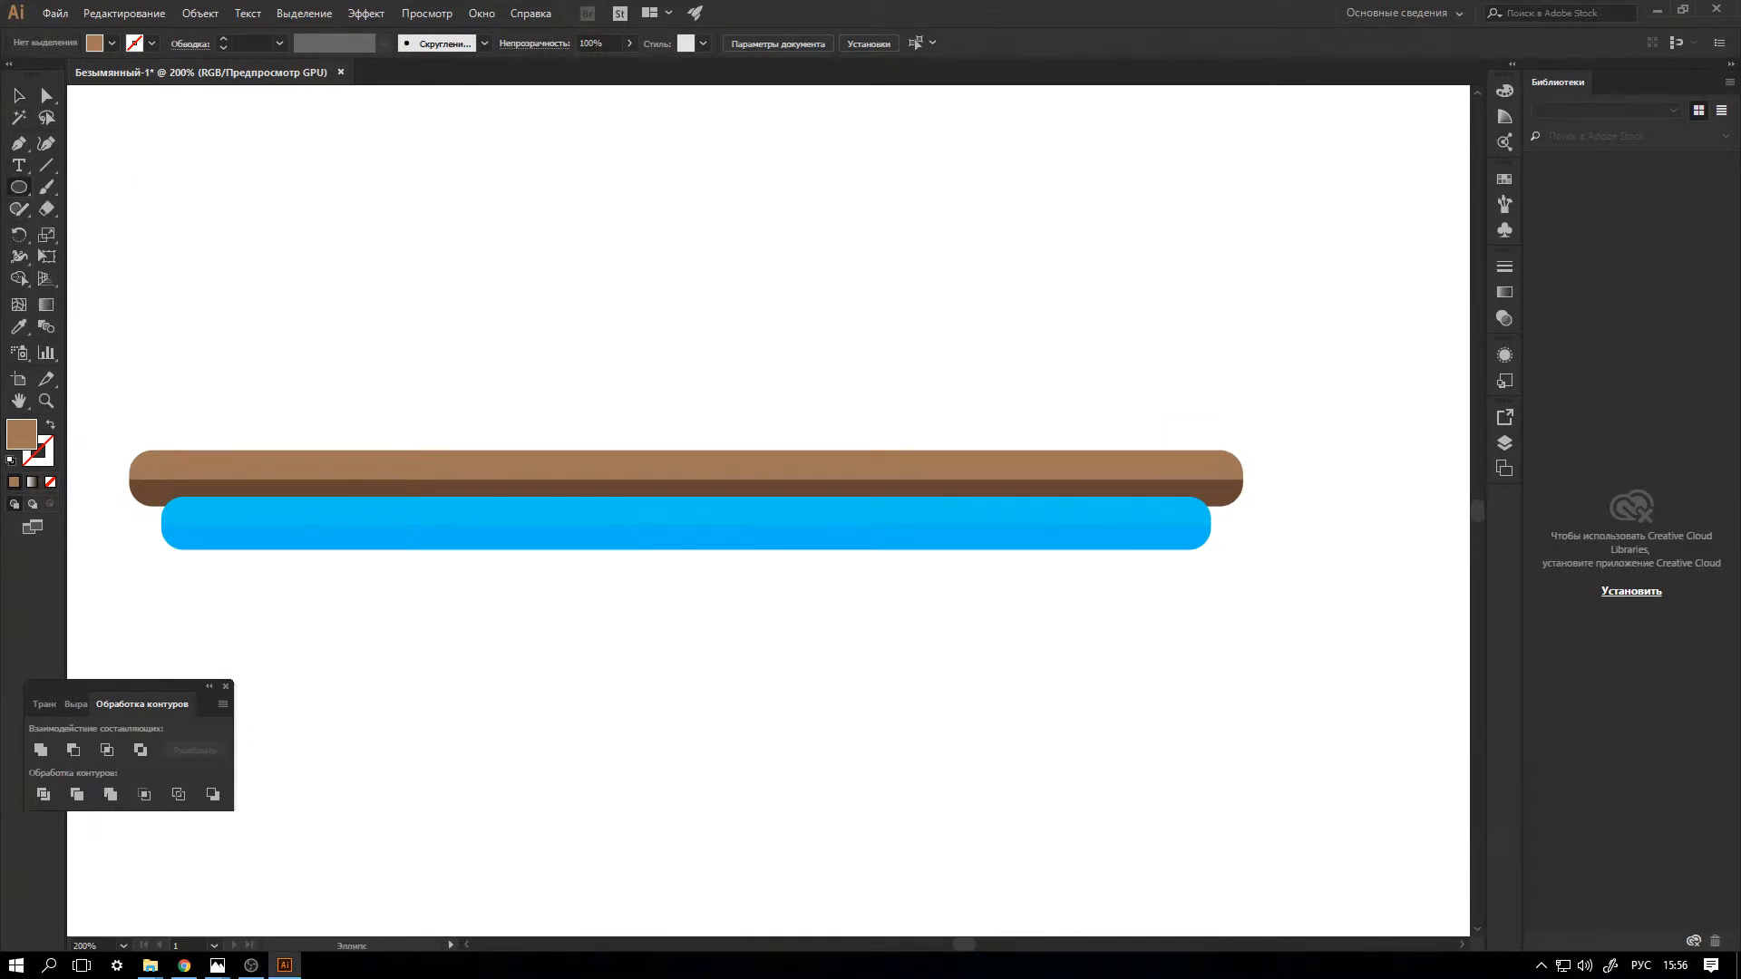
pyautogui.click(111, 43)
pyautogui.click(152, 99)
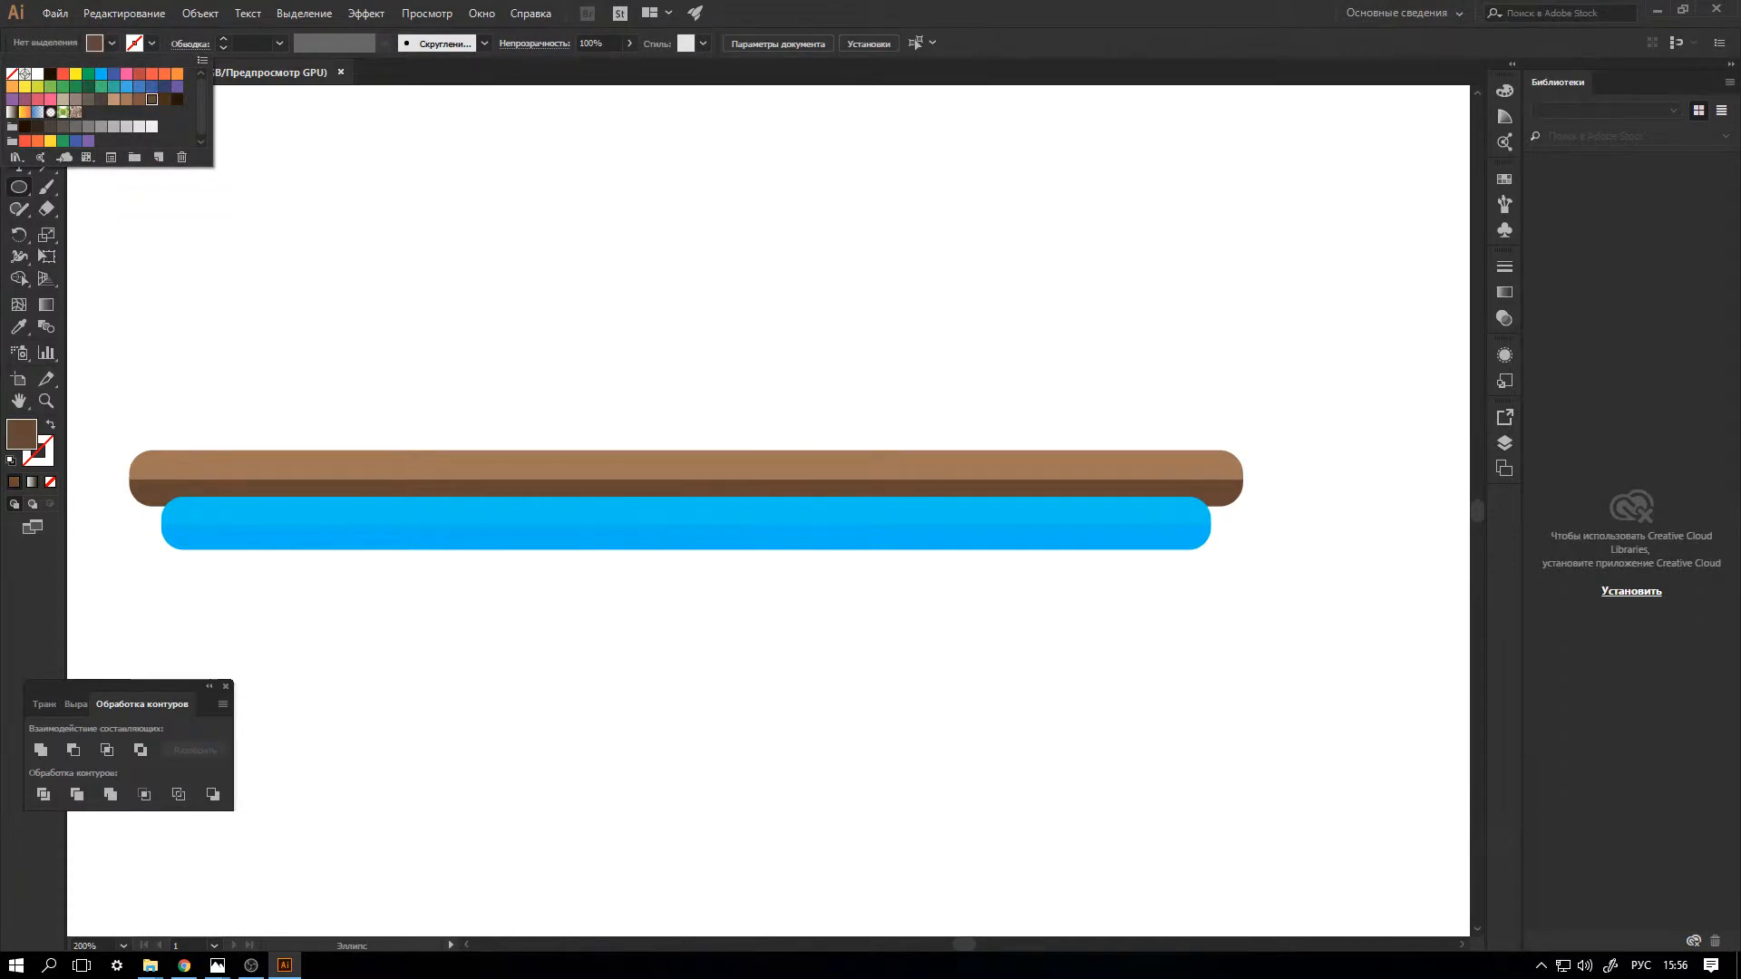
pyautogui.press('Escape')
pyautogui.moveTo(161, 473)
pyautogui.mouseDown()
pyautogui.moveTo(177, 490)
pyautogui.moveTo(213, 468)
pyautogui.mouseUp()
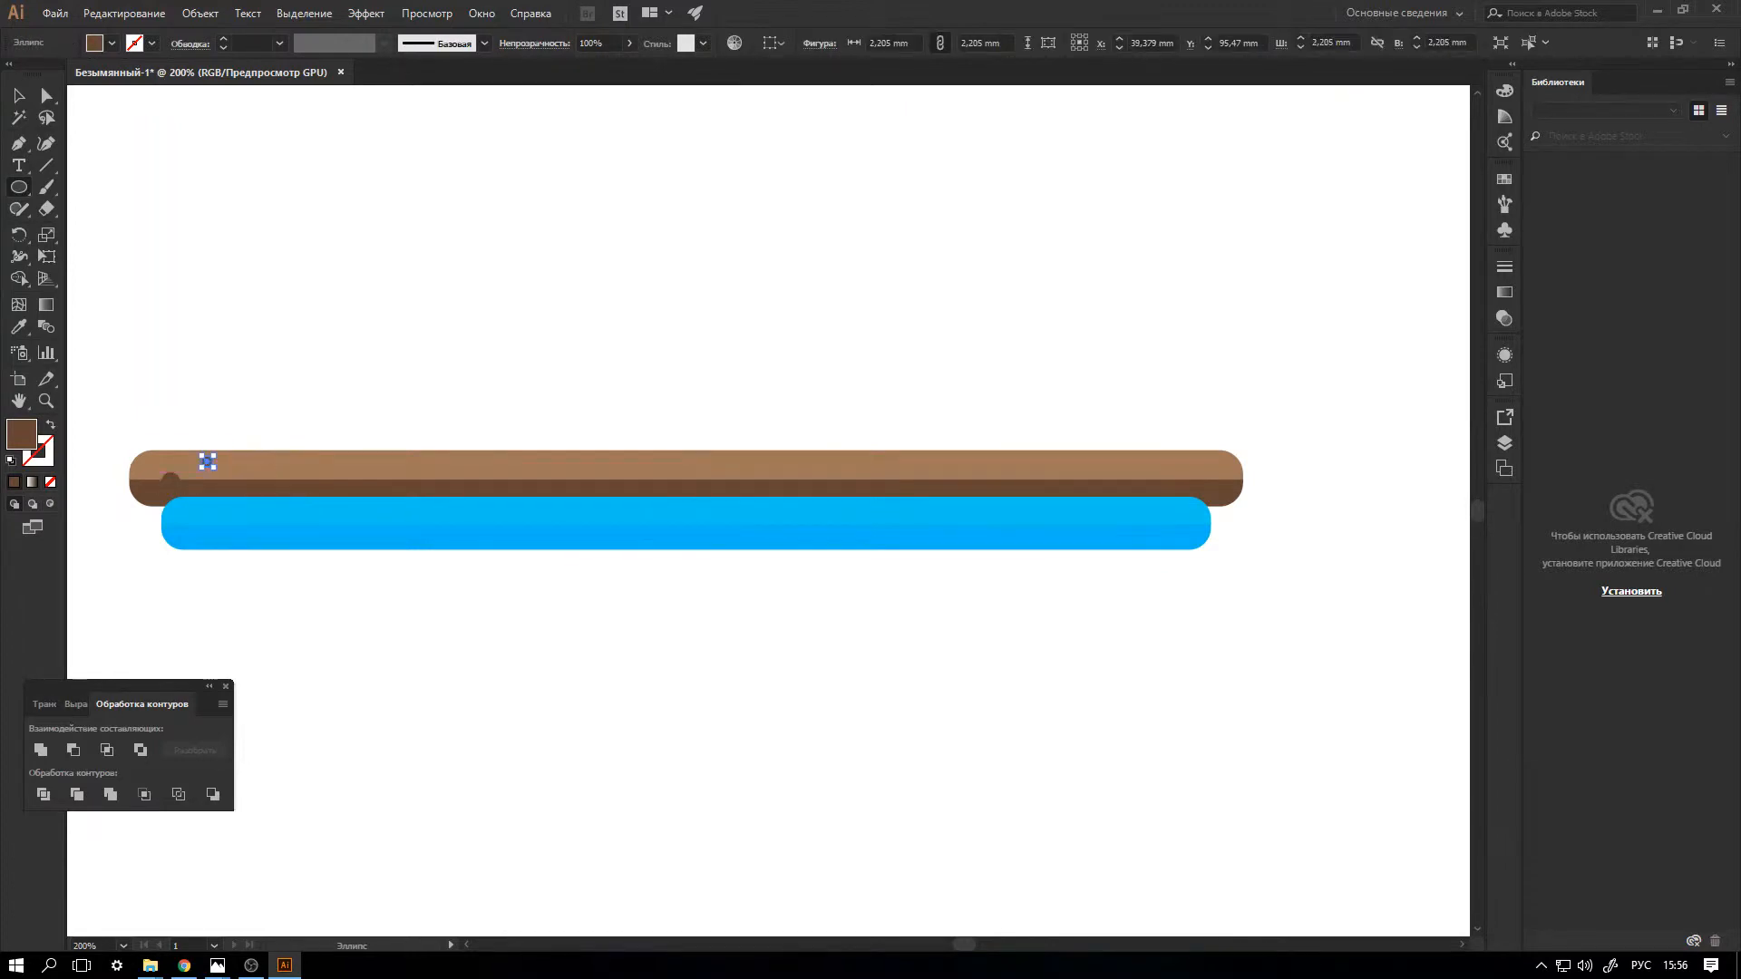
# Scatter more dark brown circles of varied size, up to about 4 mm, along the left part of the brown bar.
pyautogui.hotkey('ctrl', '+')
pyautogui.hotkey('ctrl', '+')
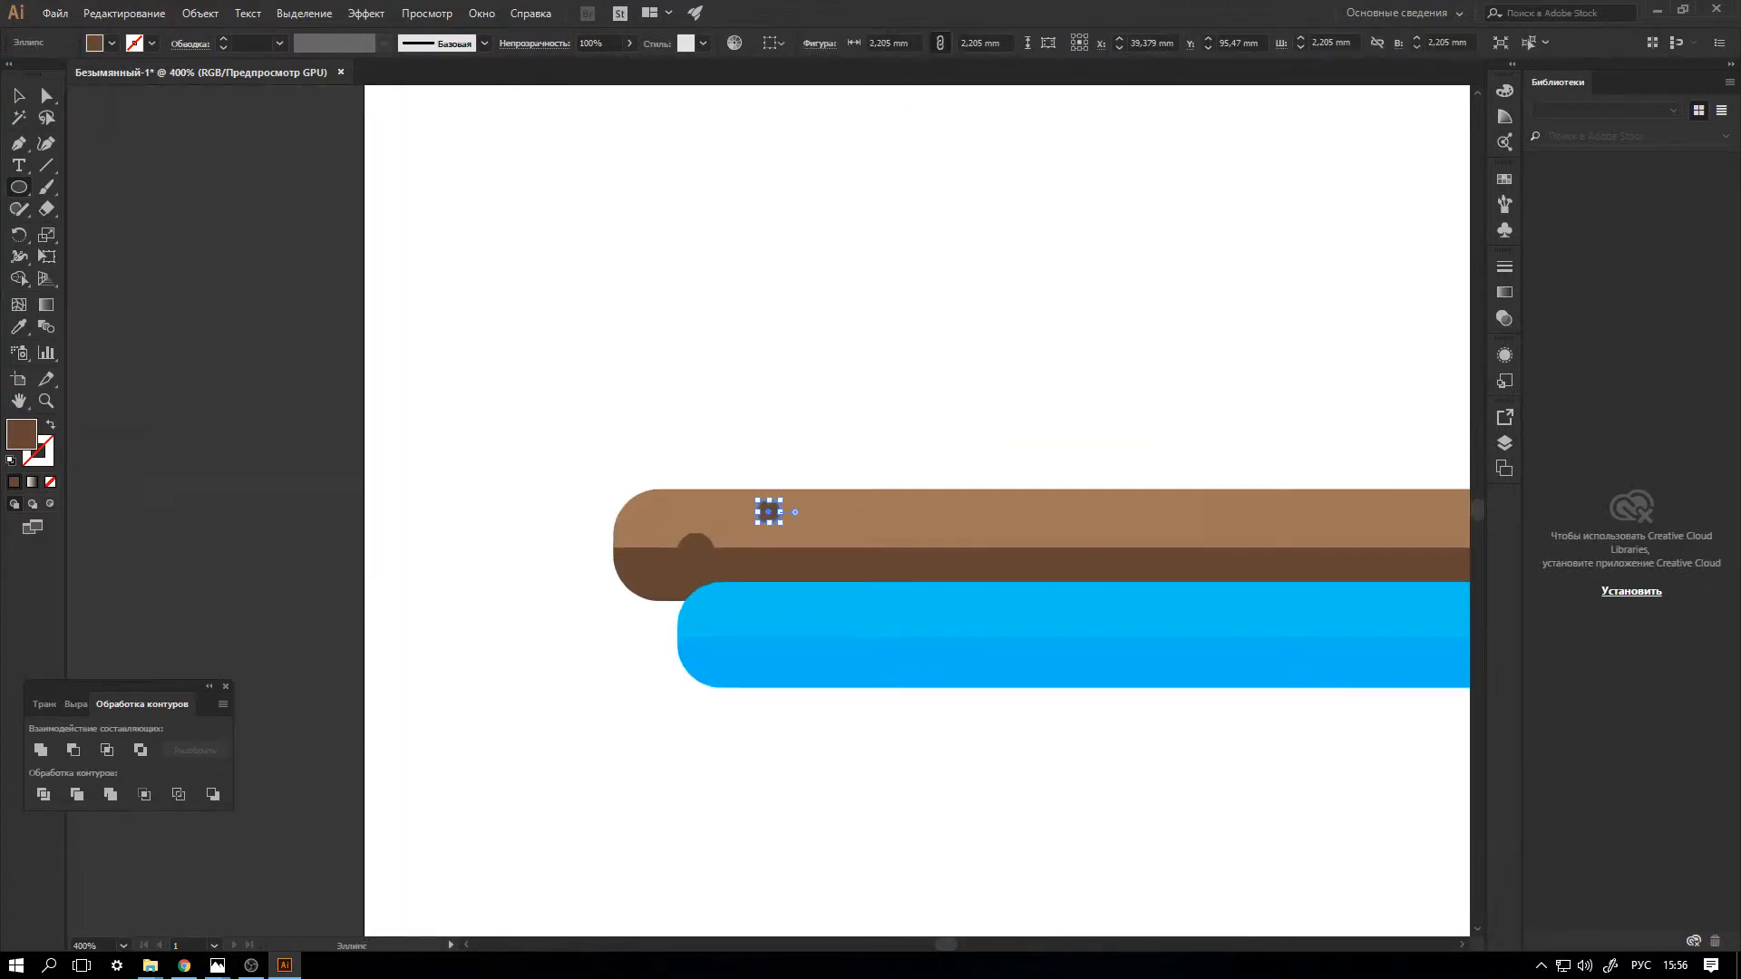
pyautogui.hotkey('ctrl', '+')
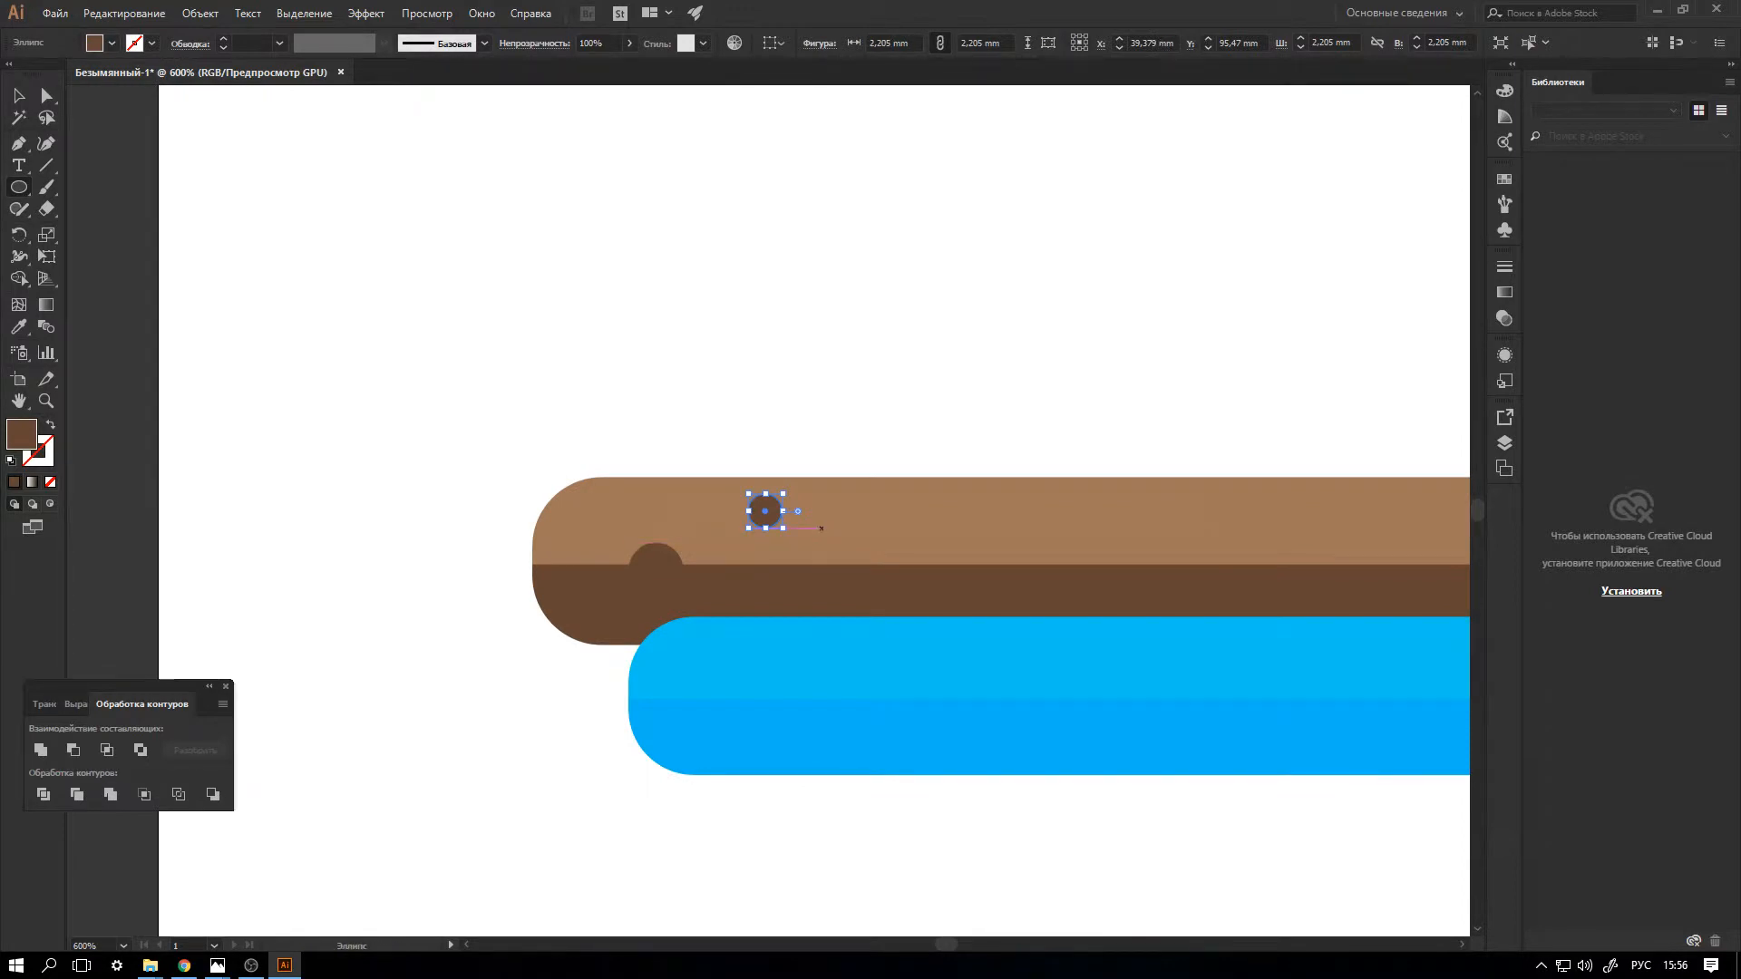
pyautogui.moveTo(814, 528); pyautogui.dragTo(926, 586)
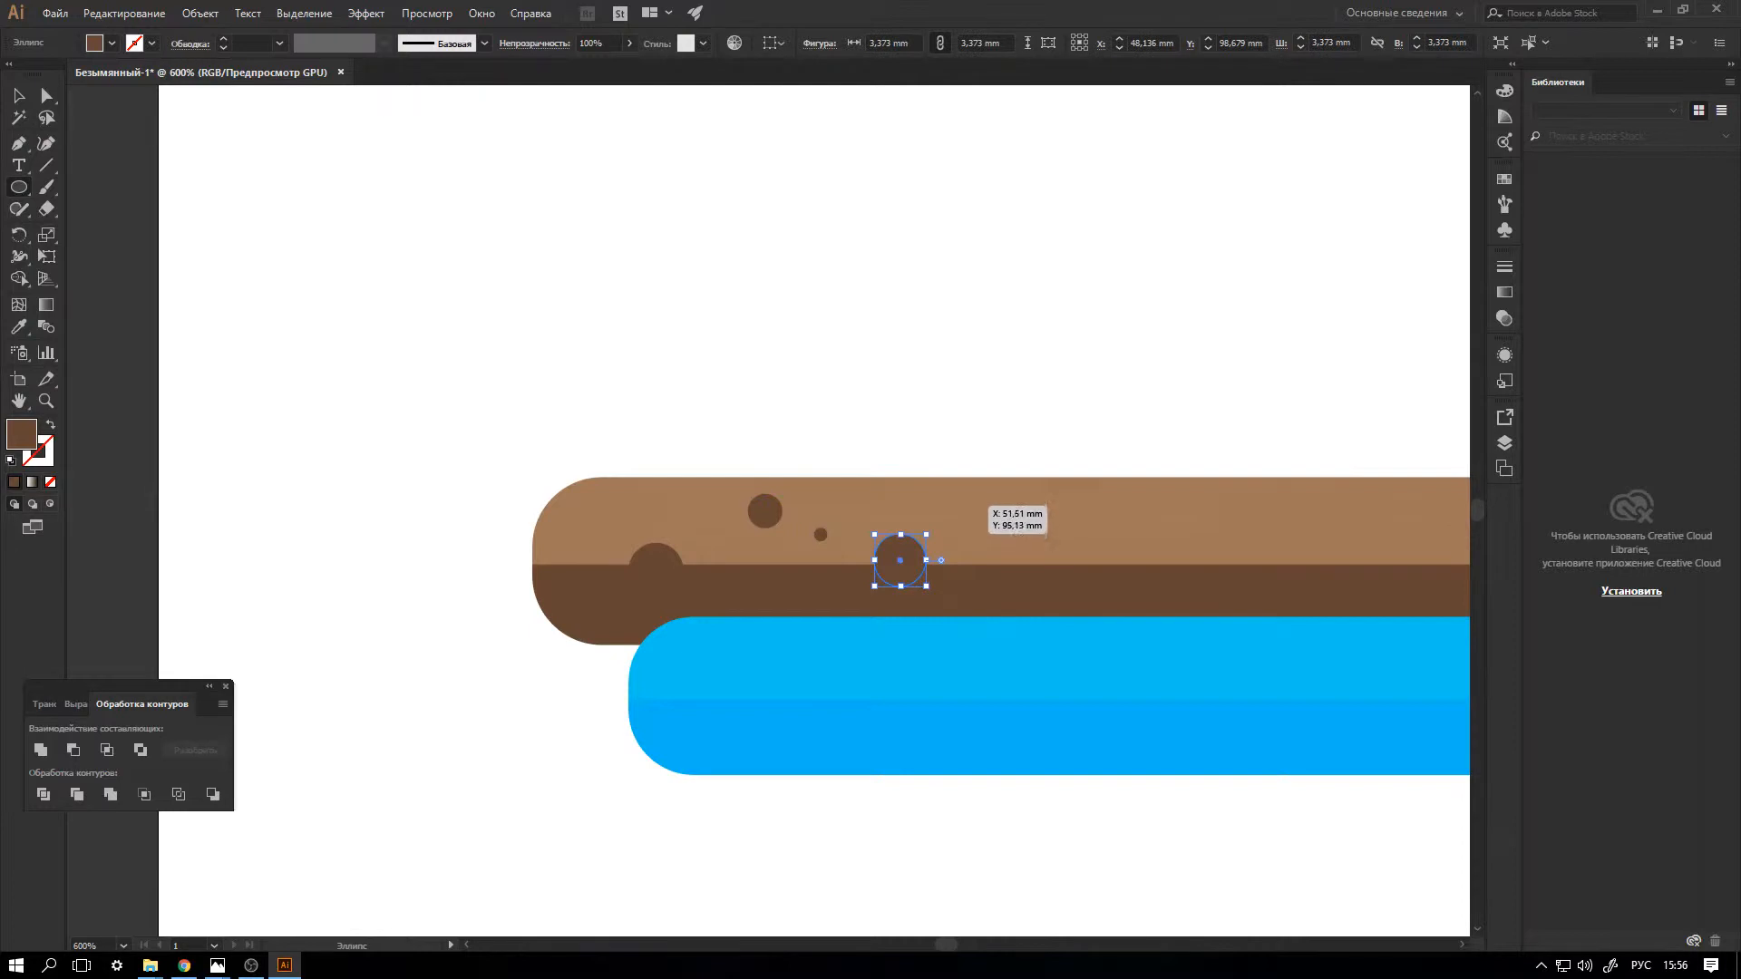
pyautogui.moveTo(947, 493); pyautogui.dragTo(1059, 549)
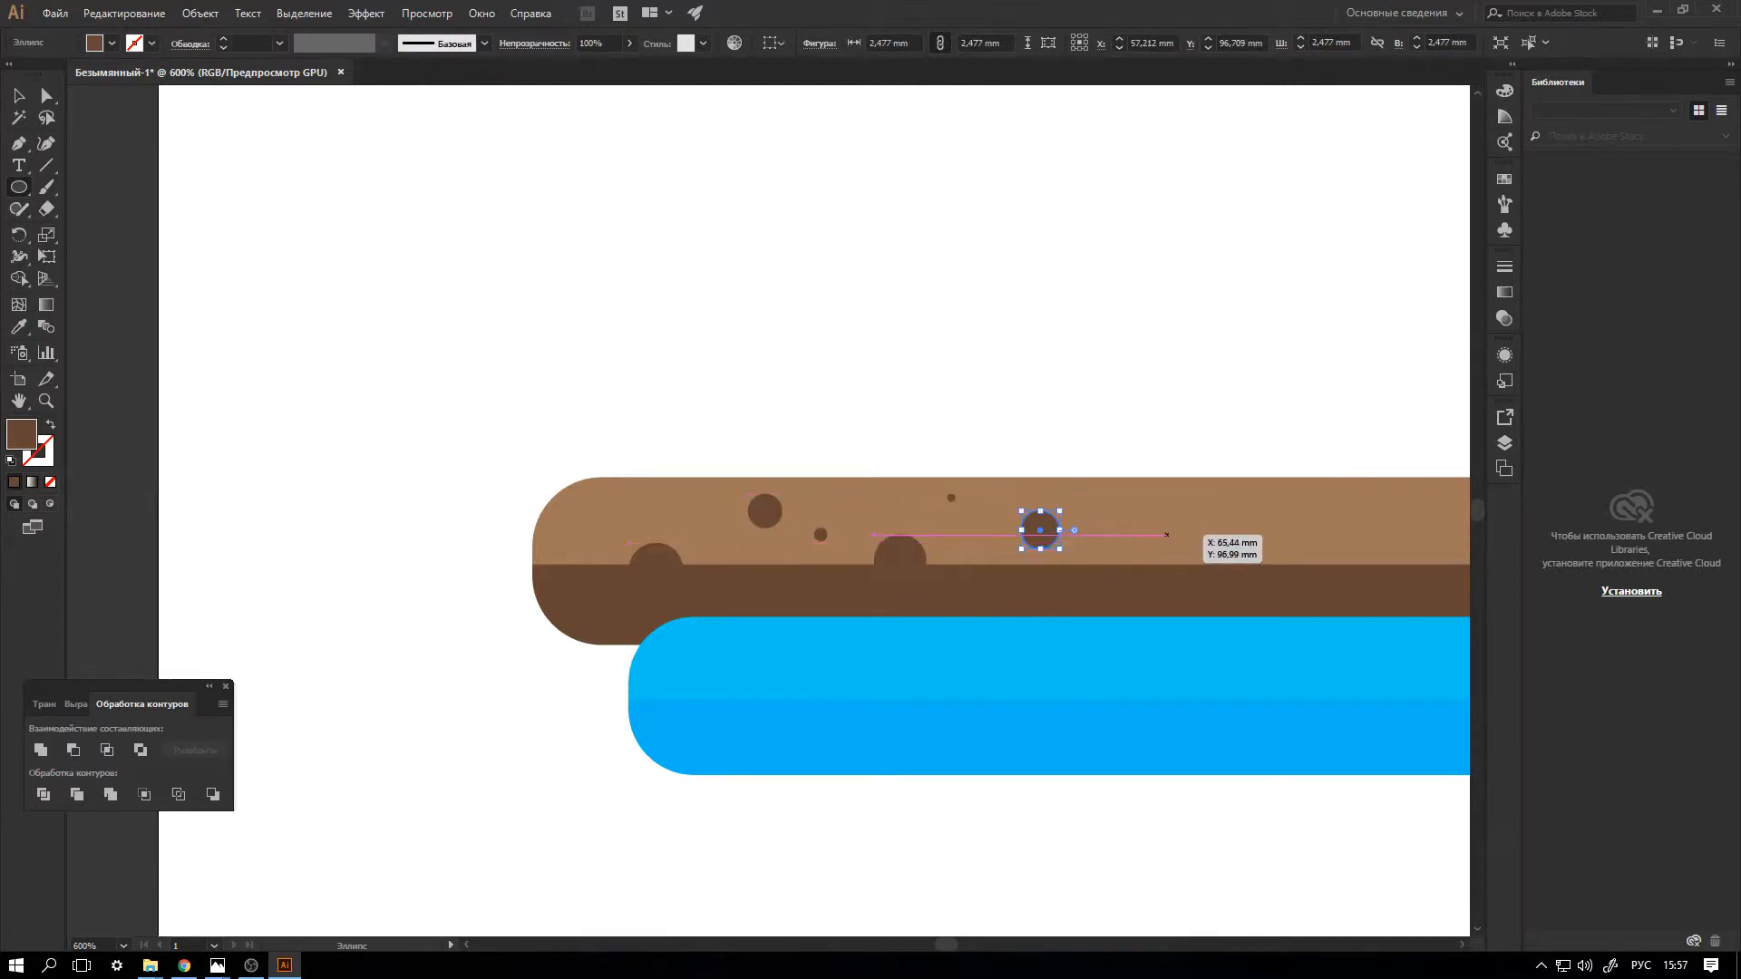
pyautogui.moveTo(1180, 549); pyautogui.dragTo(1193, 563)
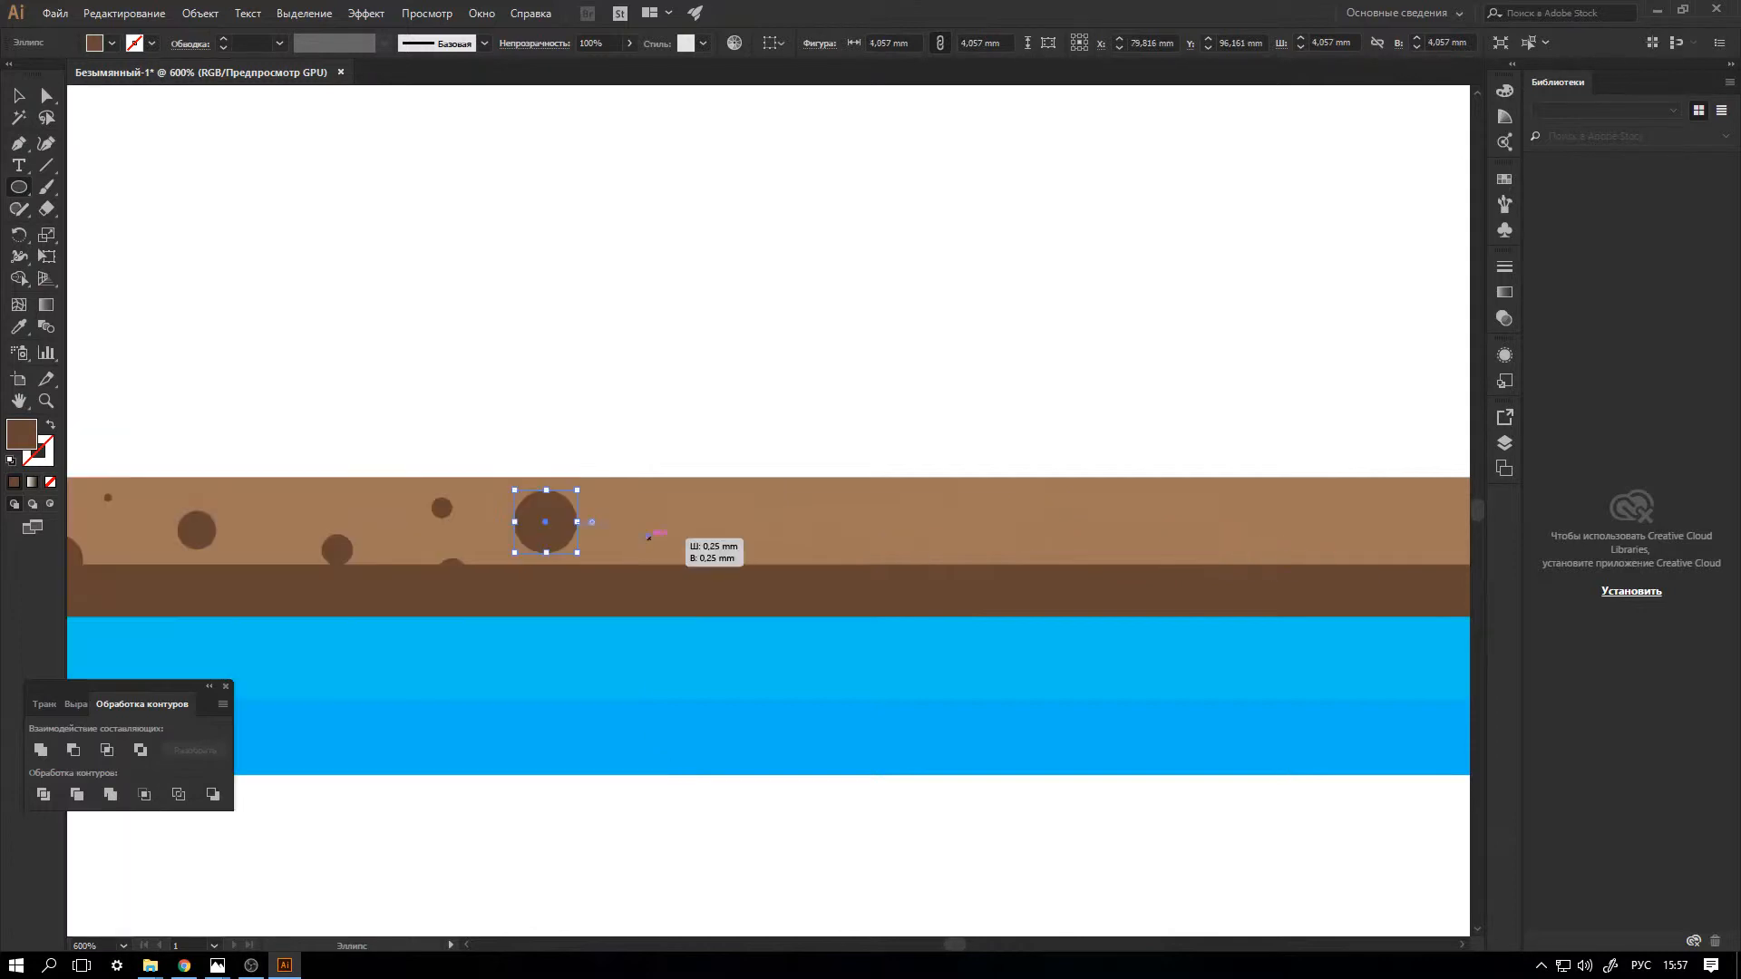
# Continue the dark brown spots towards the middle of the brown bar, ending with a large circle about 5.7 mm wide.
pyautogui.moveTo(648, 537); pyautogui.dragTo(689, 576)
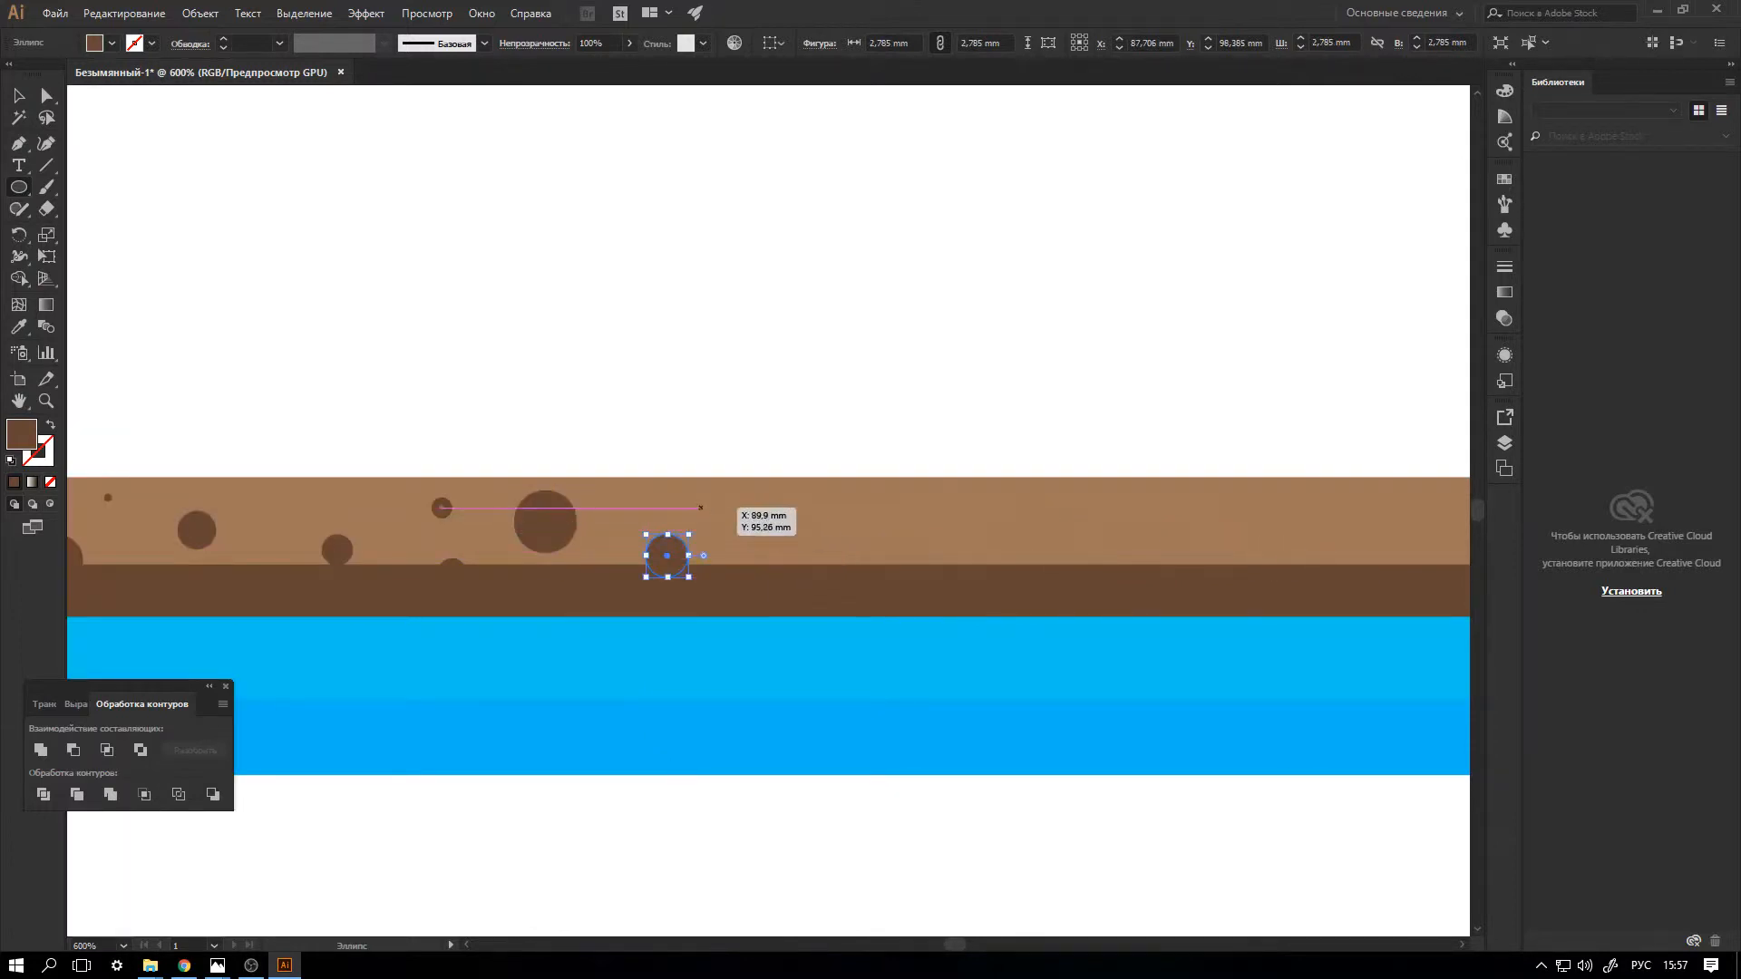
pyautogui.moveTo(716, 506); pyautogui.dragTo(742, 531)
pyautogui.moveTo(815, 483); pyautogui.dragTo(842, 510)
pyautogui.moveTo(886, 535); pyautogui.dragTo(939, 586)
pyautogui.moveTo(977, 517); pyautogui.dragTo(1066, 555)
pyautogui.moveTo(1140, 508); pyautogui.dragTo(1226, 573)
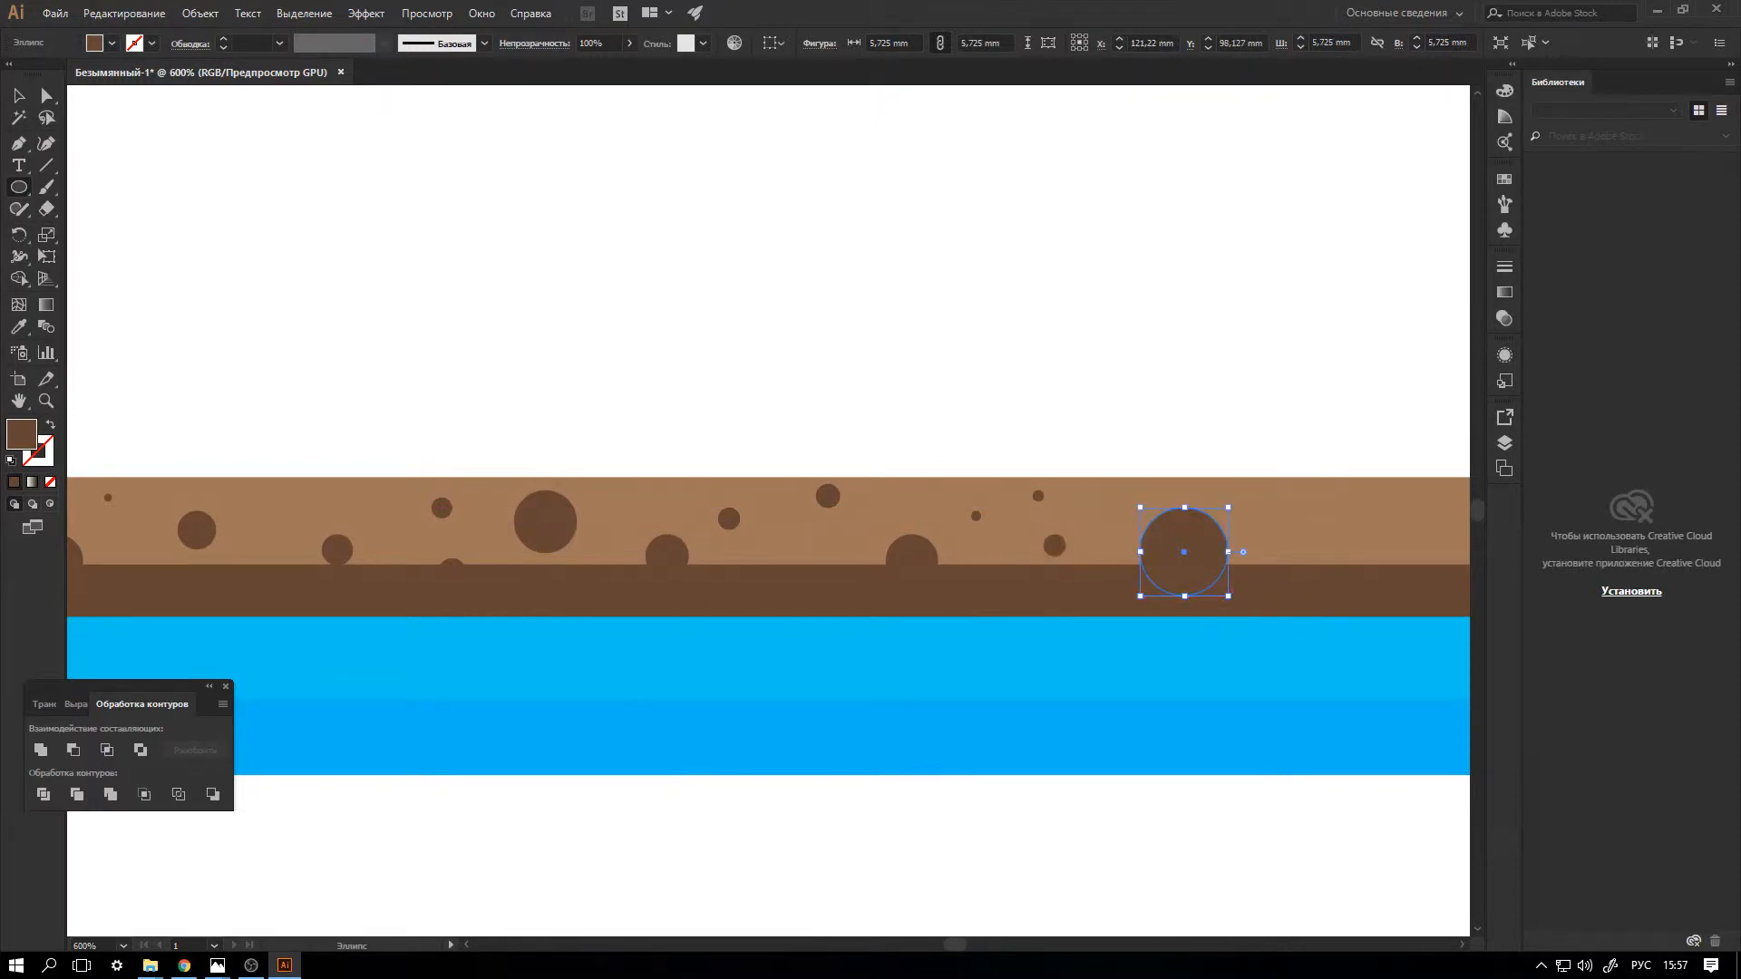
# Add dark brown circles from about 0.3 to 4 mm wide to the brown bar right of the largest spot, filling the gaps.
pyautogui.hscroll(5, 769, 544)
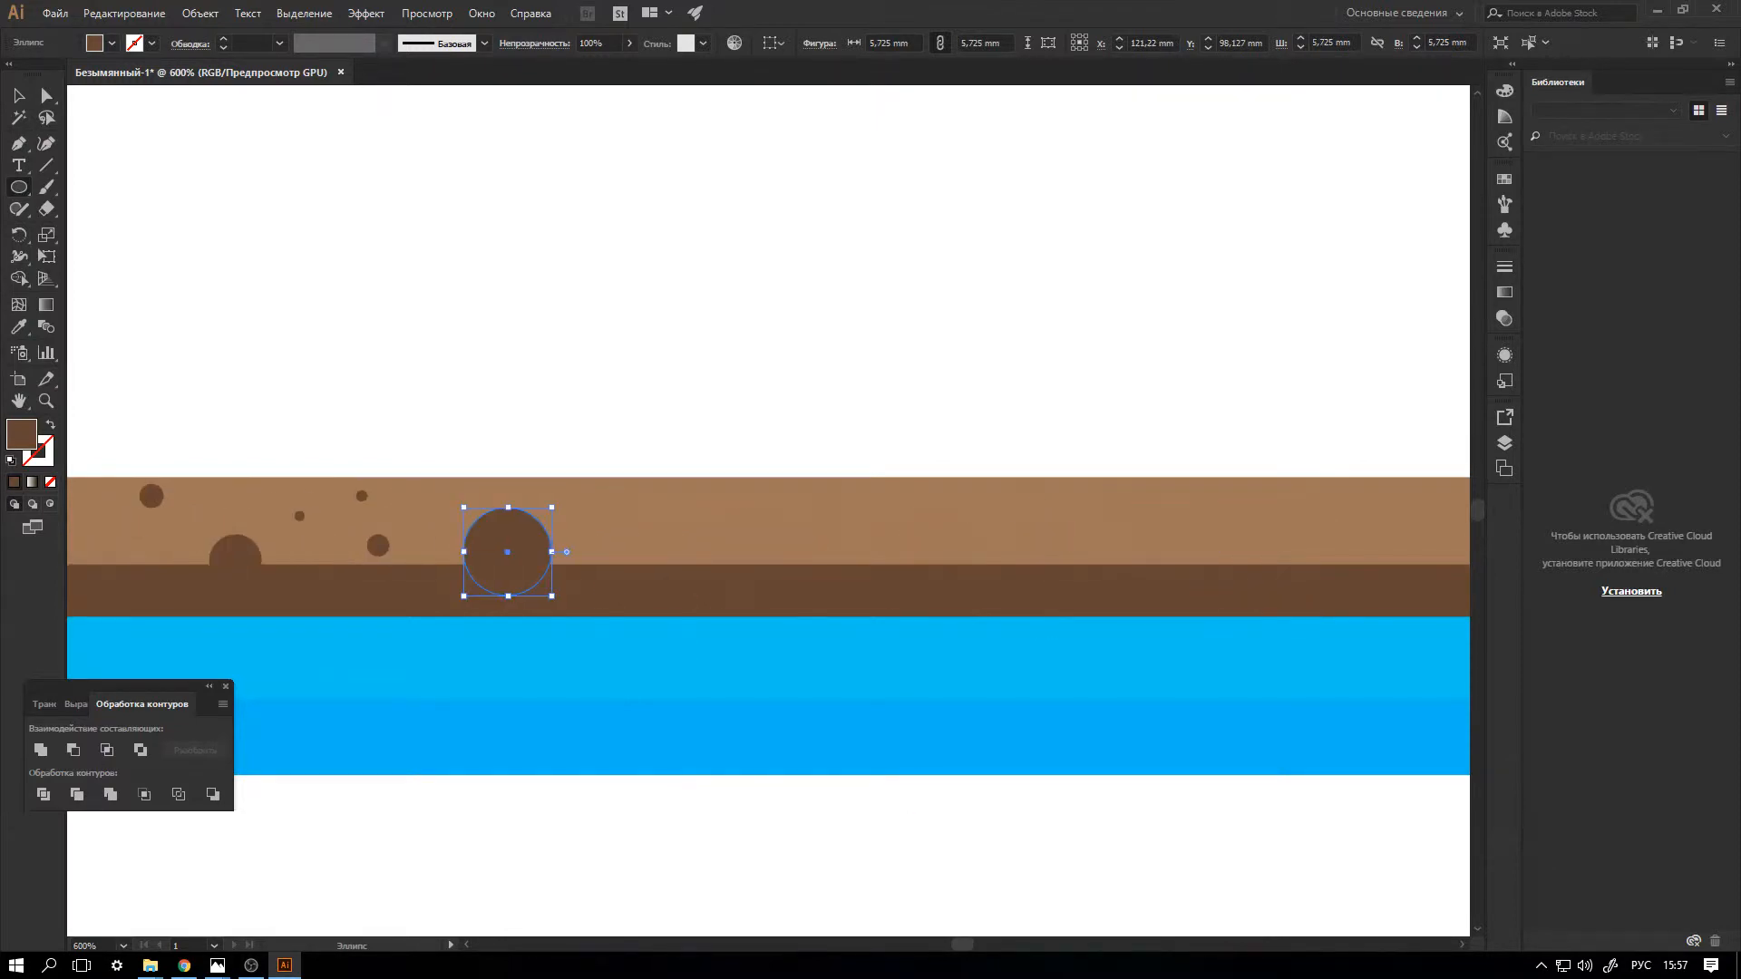
pyautogui.moveTo(694, 491); pyautogui.dragTo(710, 506)
pyautogui.moveTo(779, 552); pyautogui.dragTo(810, 582)
pyautogui.moveTo(1020, 490); pyautogui.dragTo(1136, 578)
pyautogui.moveTo(1386, 521); pyautogui.dragTo(1448, 581)
pyautogui.hscroll(5, 768, 544)
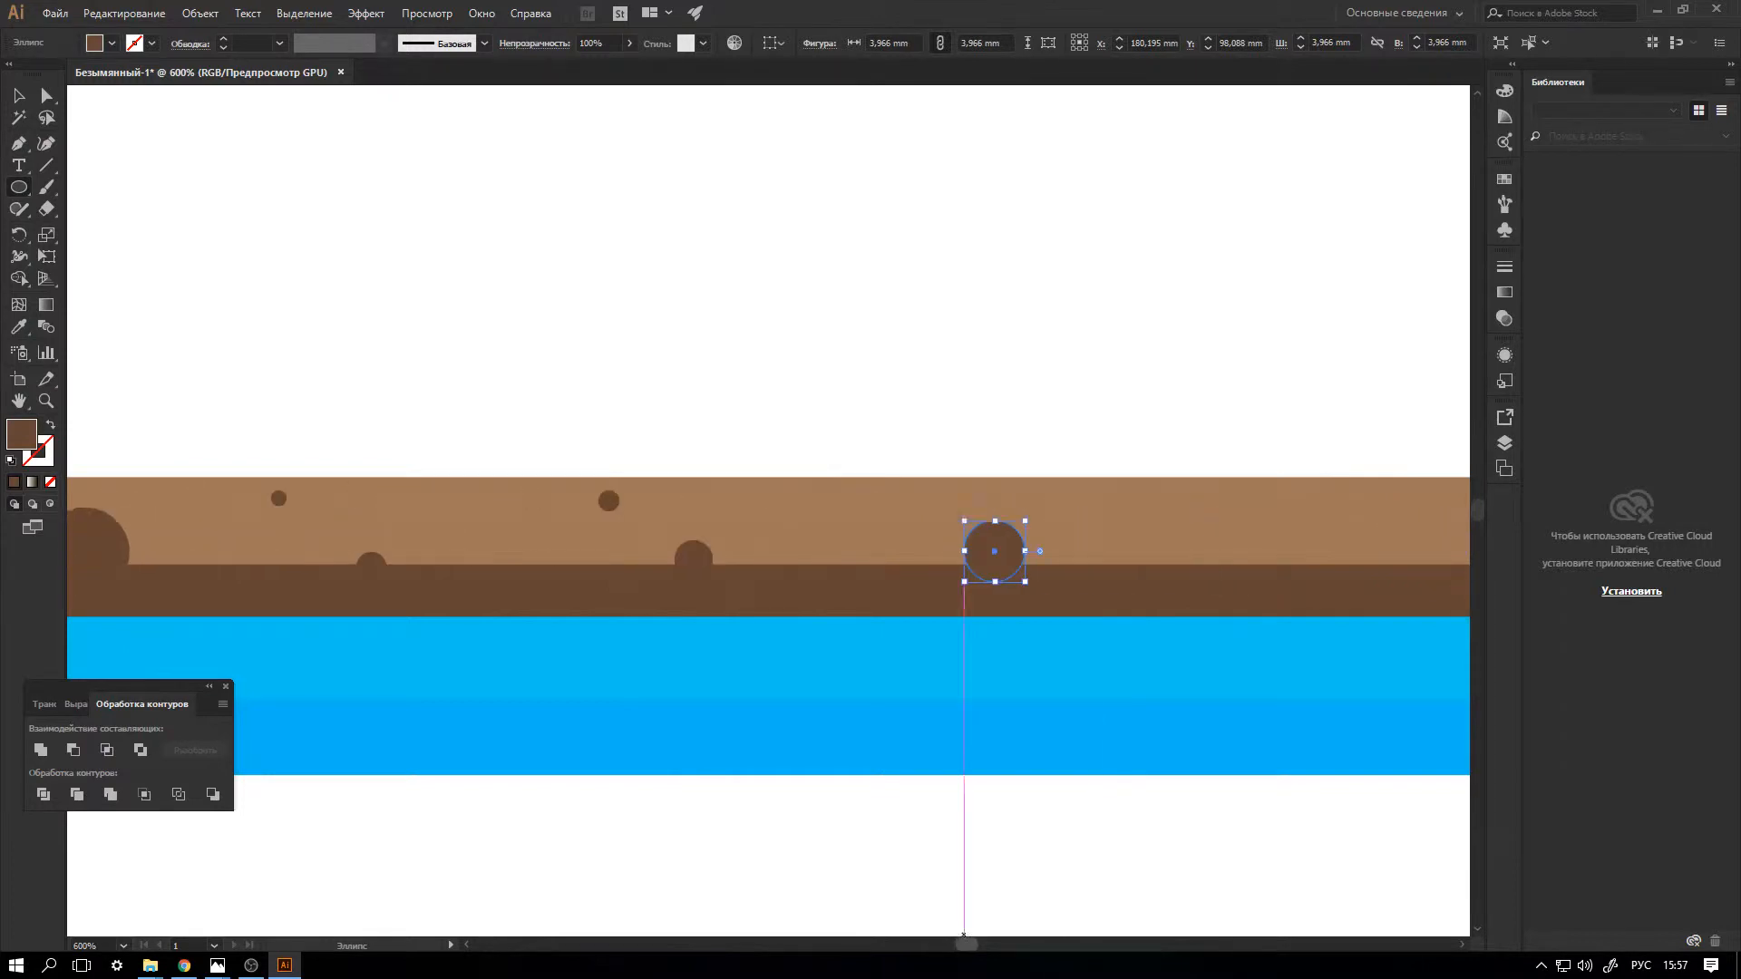
pyautogui.moveTo(609, 505); pyautogui.dragTo(629, 523)
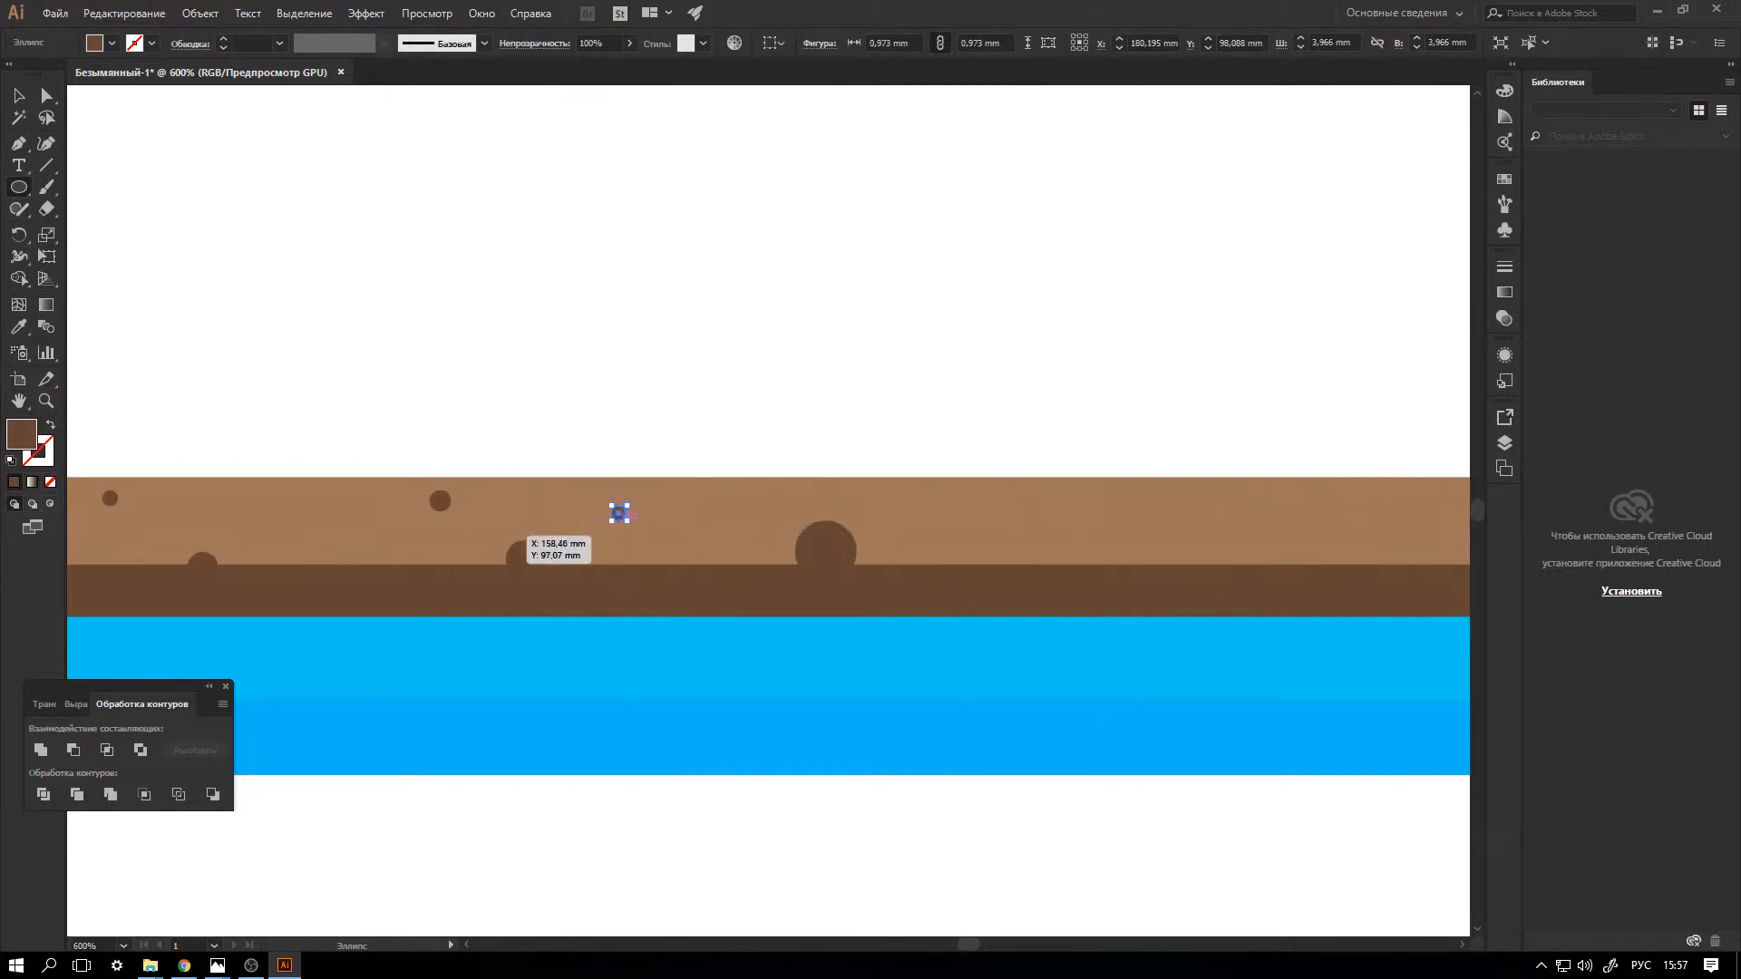
pyautogui.moveTo(336, 539); pyautogui.dragTo(342, 545)
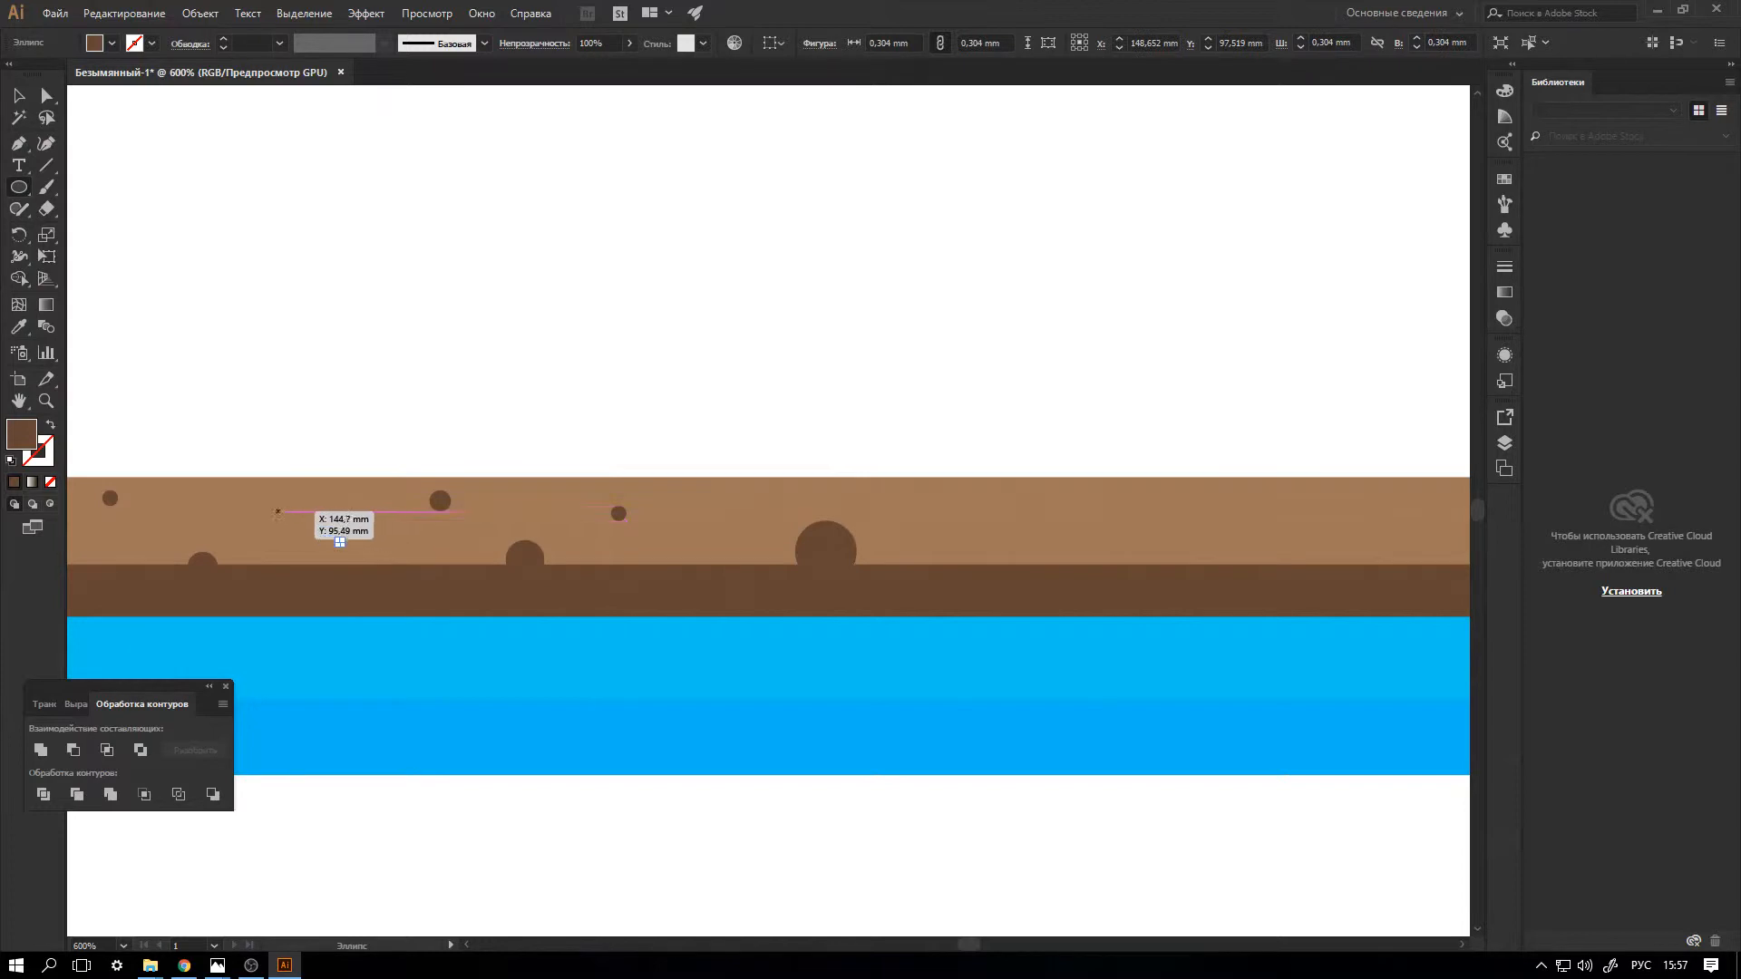
pyautogui.moveTo(257, 497); pyautogui.dragTo(290, 531)
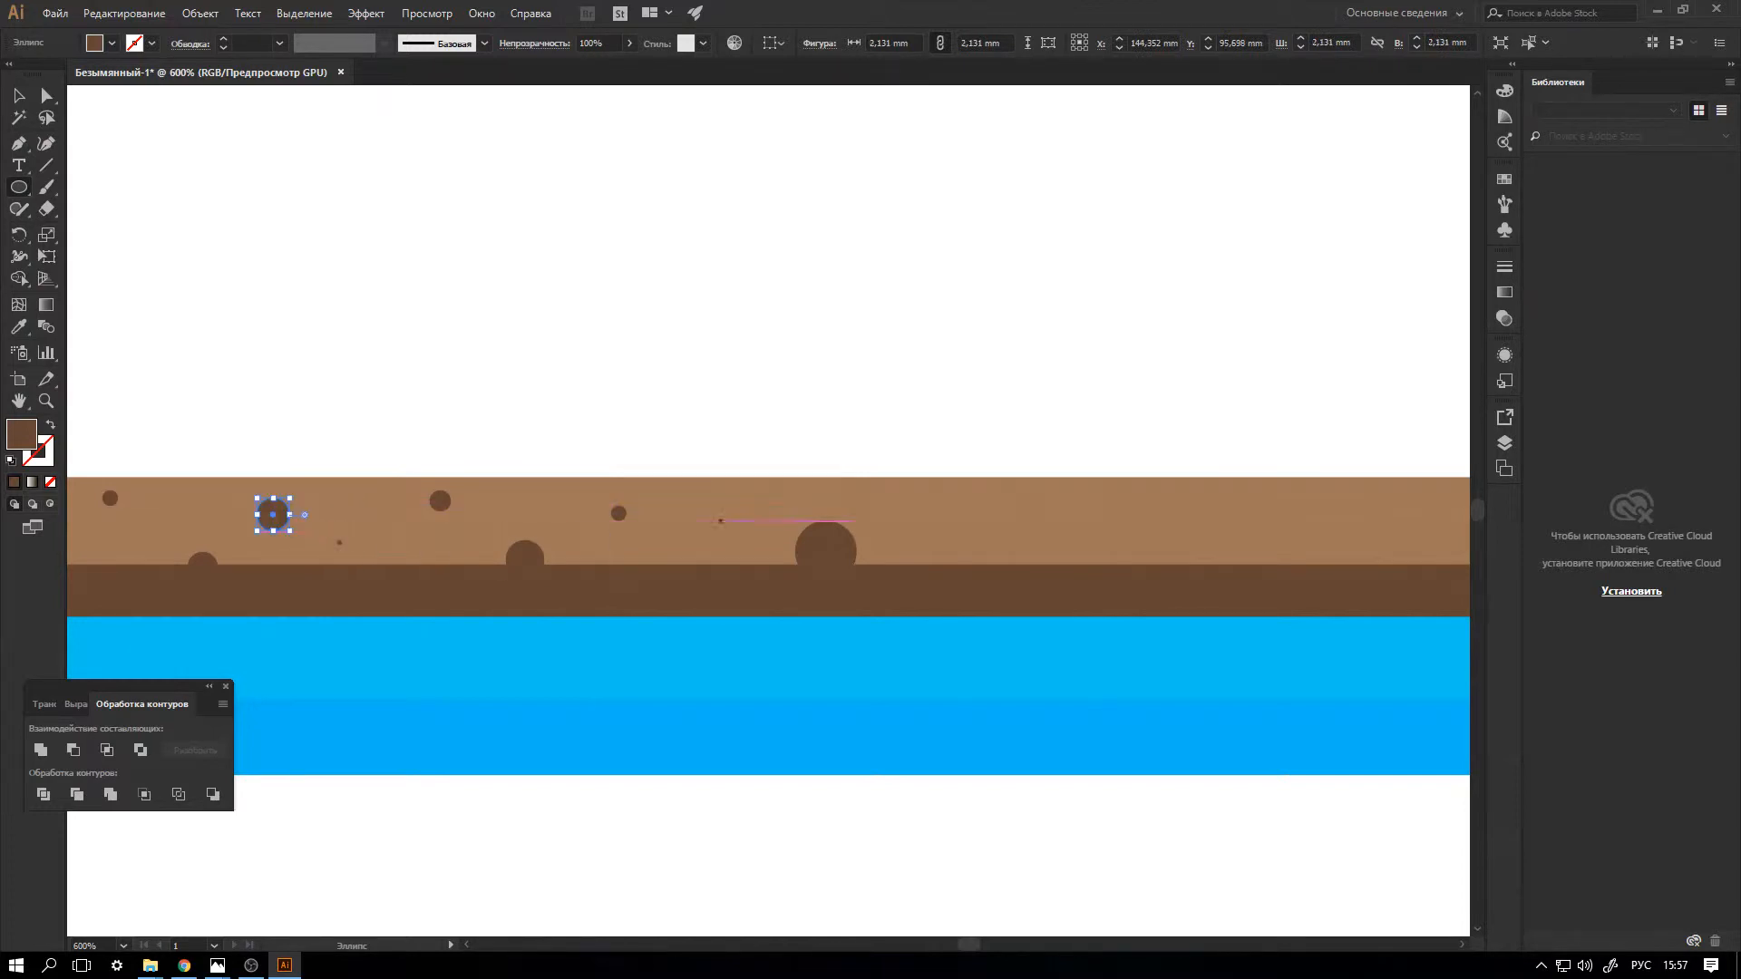
pyautogui.moveTo(772, 490); pyautogui.dragTo(790, 507)
# Draw another large spot further right on the brown bar and duplicate two neighbouring small spots towards its right end.
pyautogui.hotkey('ctrl', '-')
pyautogui.hotkey('ctrl', '-')
pyautogui.hotkey('ctrl', '-')
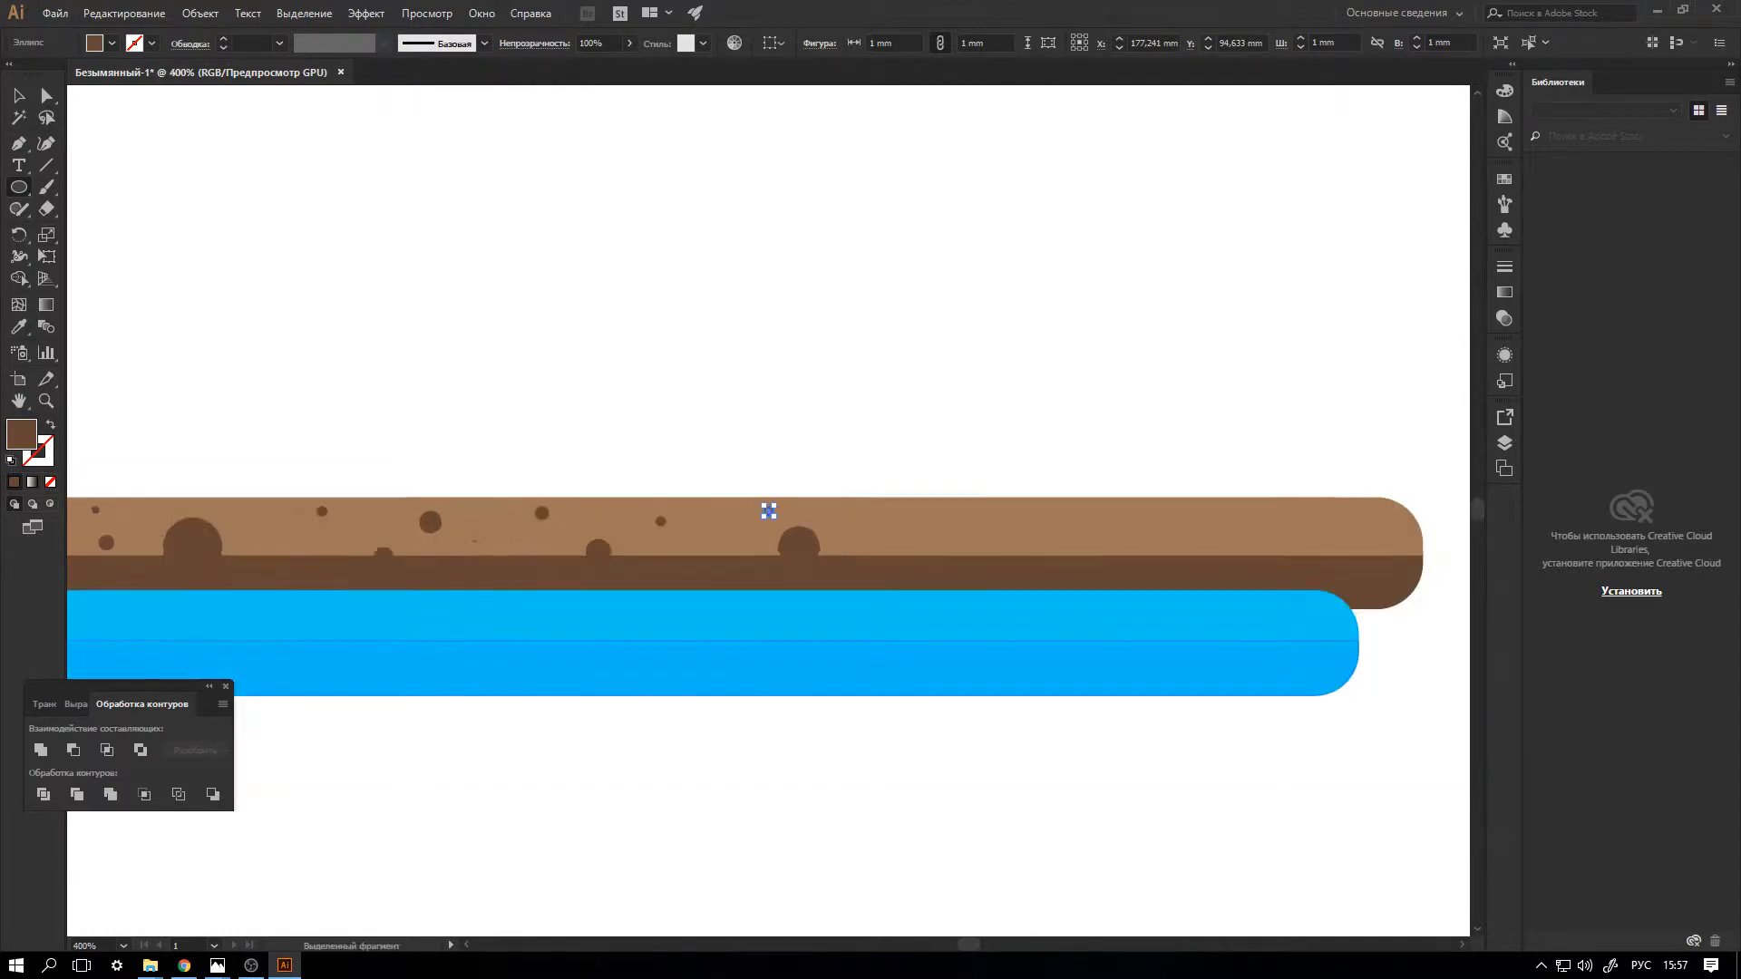
pyautogui.moveTo(818, 512); pyautogui.dragTo(874, 520)
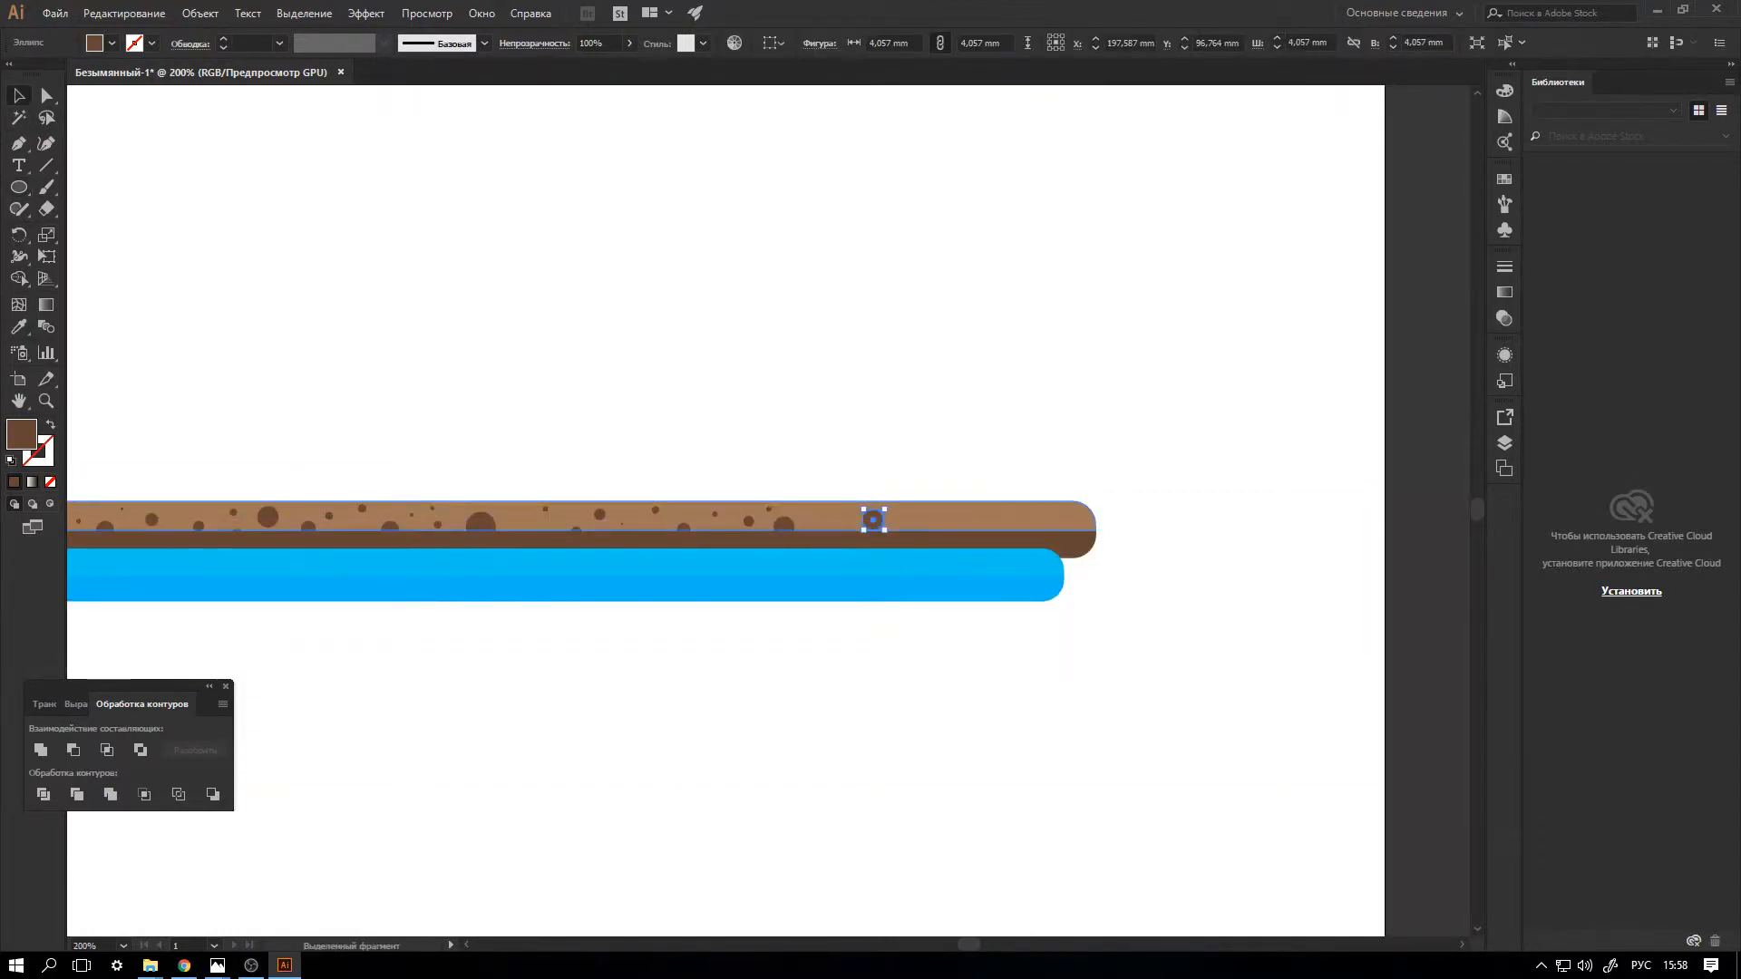
pyautogui.click(748, 521)
pyautogui.keyDown('shift'); pyautogui.click(715, 514); pyautogui.keyUp('shift')
pyautogui.moveTo(748, 521); pyautogui.dragTo(987, 521)
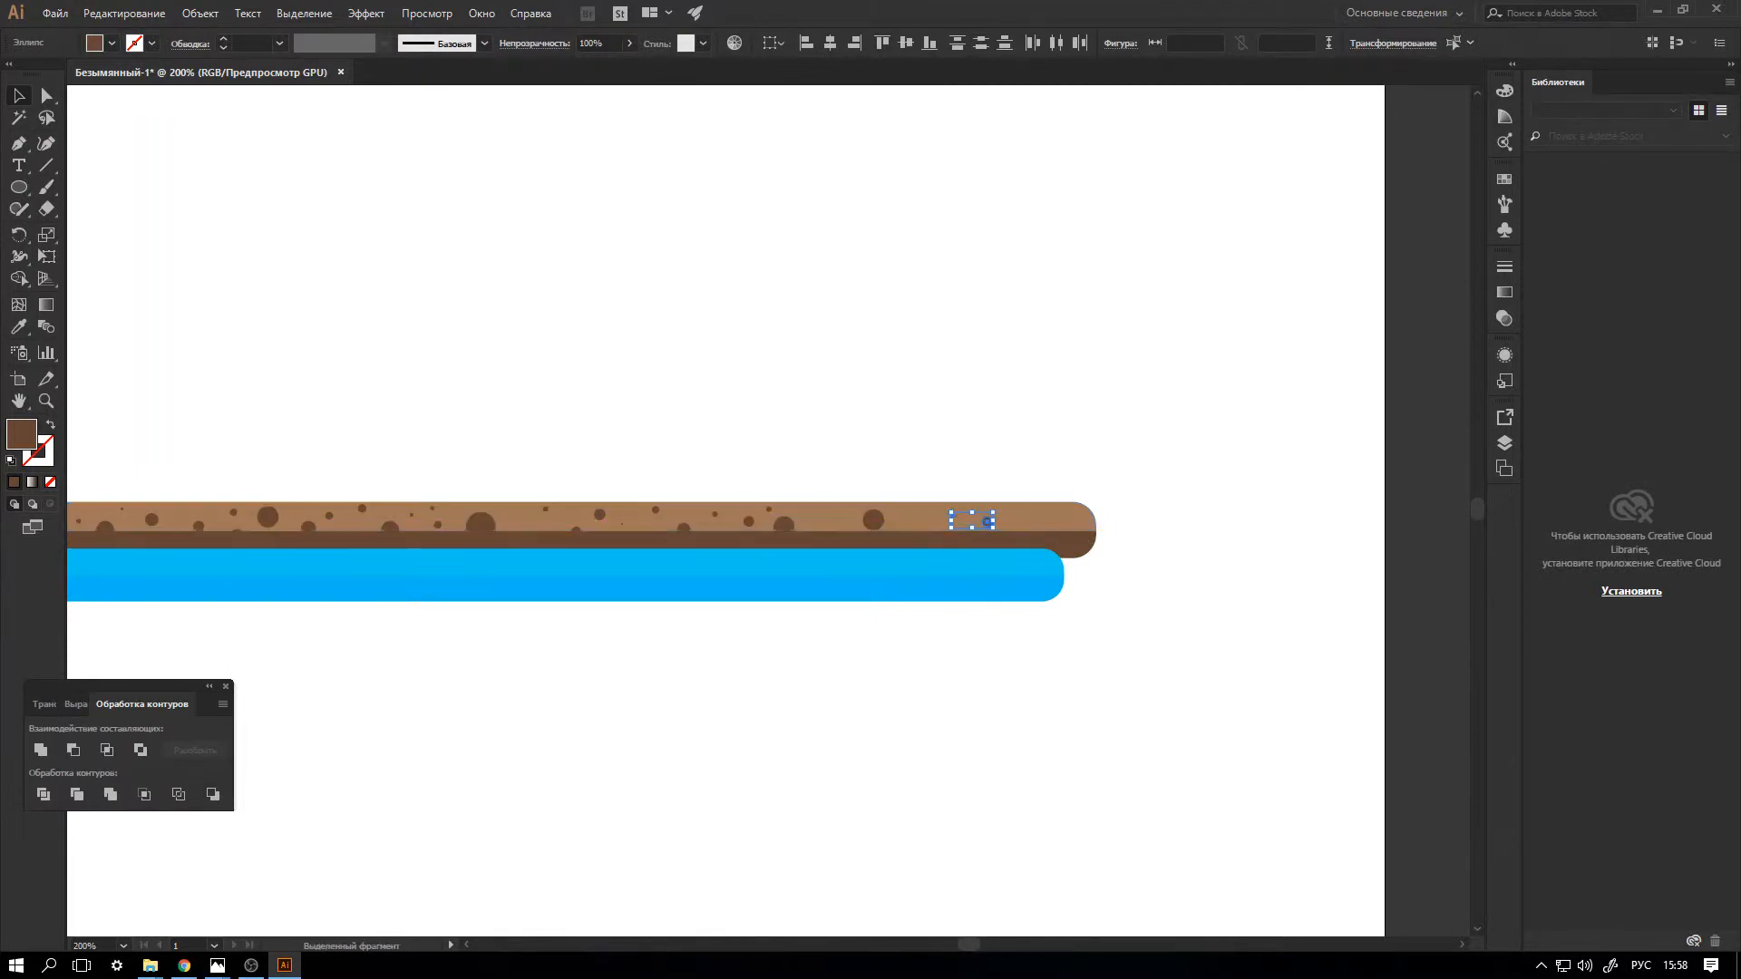
# Finish the brown bar's right end with a small dark brown circle and one about 3.3 mm wide.
pyautogui.hotkey('ctrl', 'shift', 'a')
pyautogui.press('l')
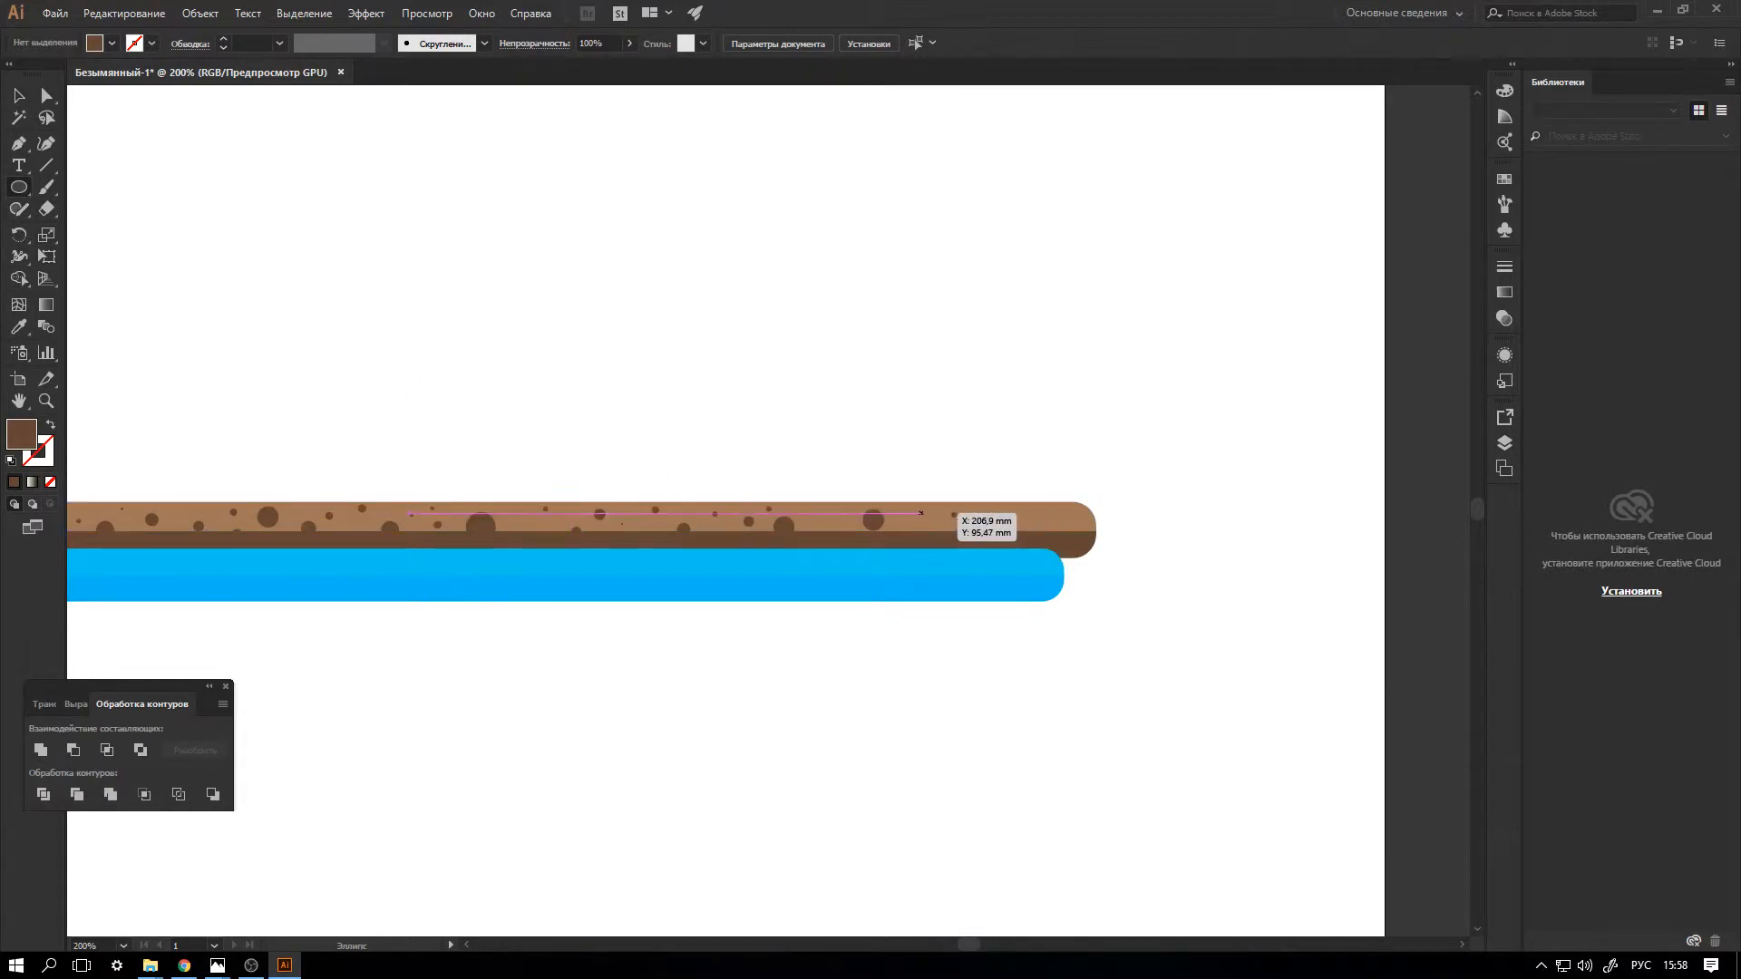
pyautogui.moveTo(921, 514); pyautogui.dragTo(928, 521)
pyautogui.moveTo(1051, 511); pyautogui.dragTo(1068, 528)
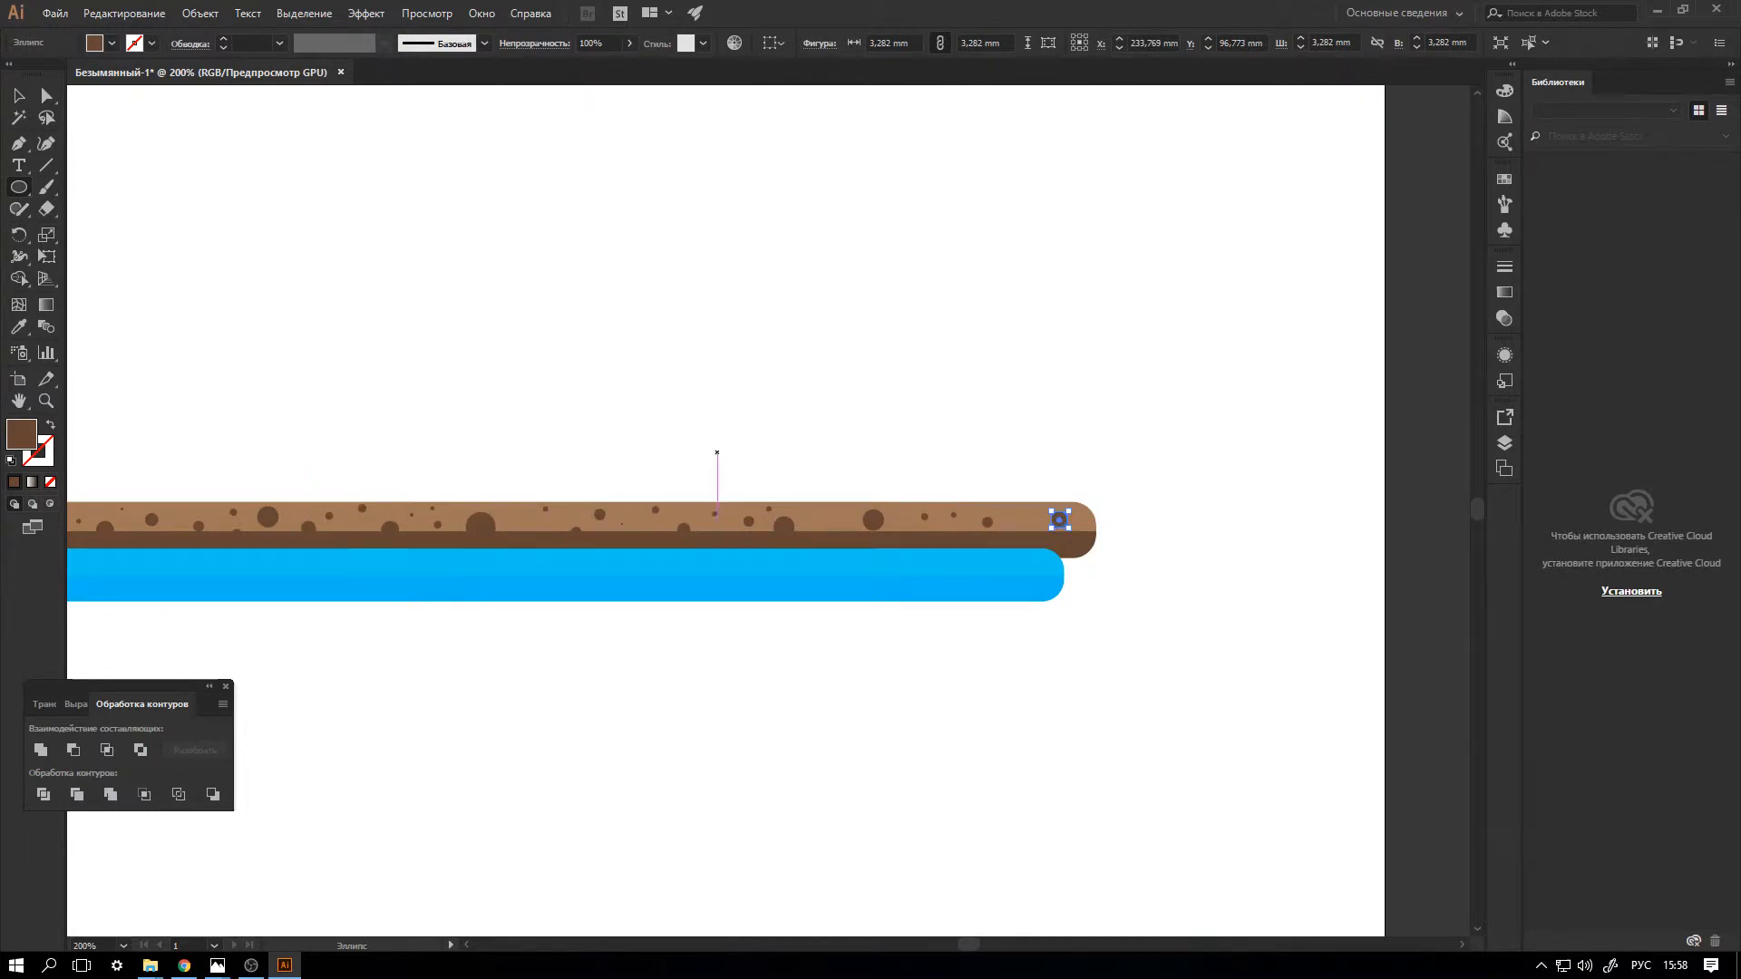
pyautogui.press('v')
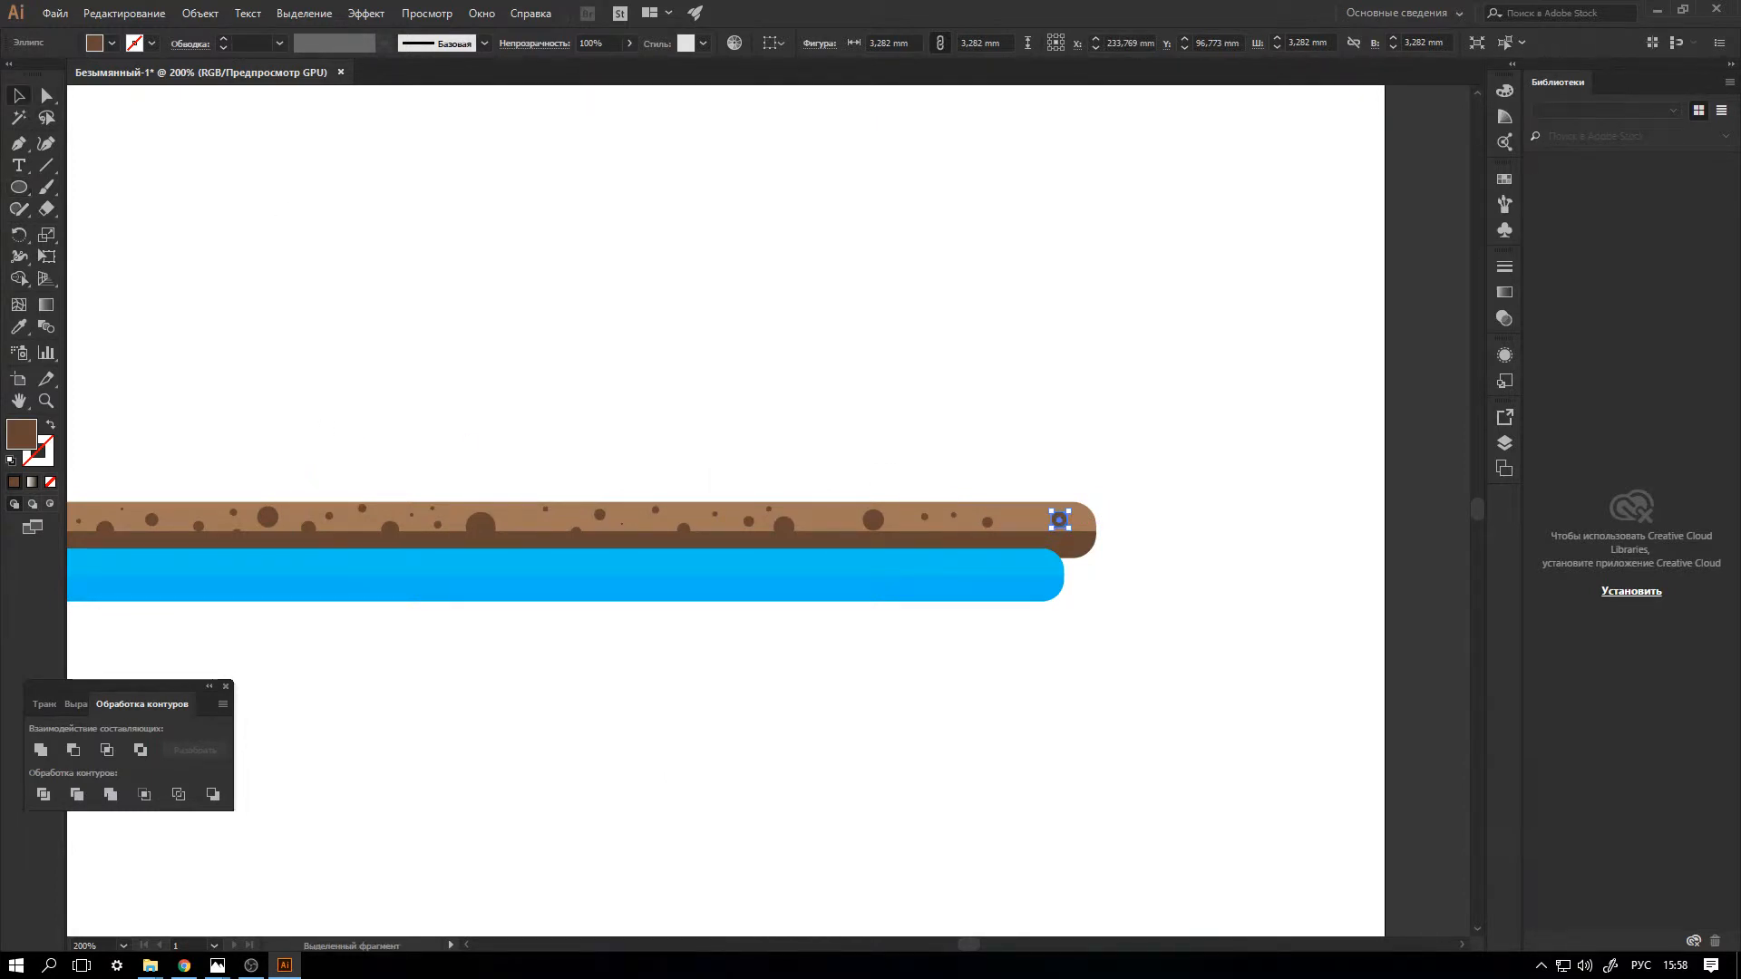
# Move both halves of the blue bar up about 0.7 mm so they overlap the brown bar more.
pyautogui.hotkey('ctrl', '-')
pyautogui.hotkey('ctrl', '-')
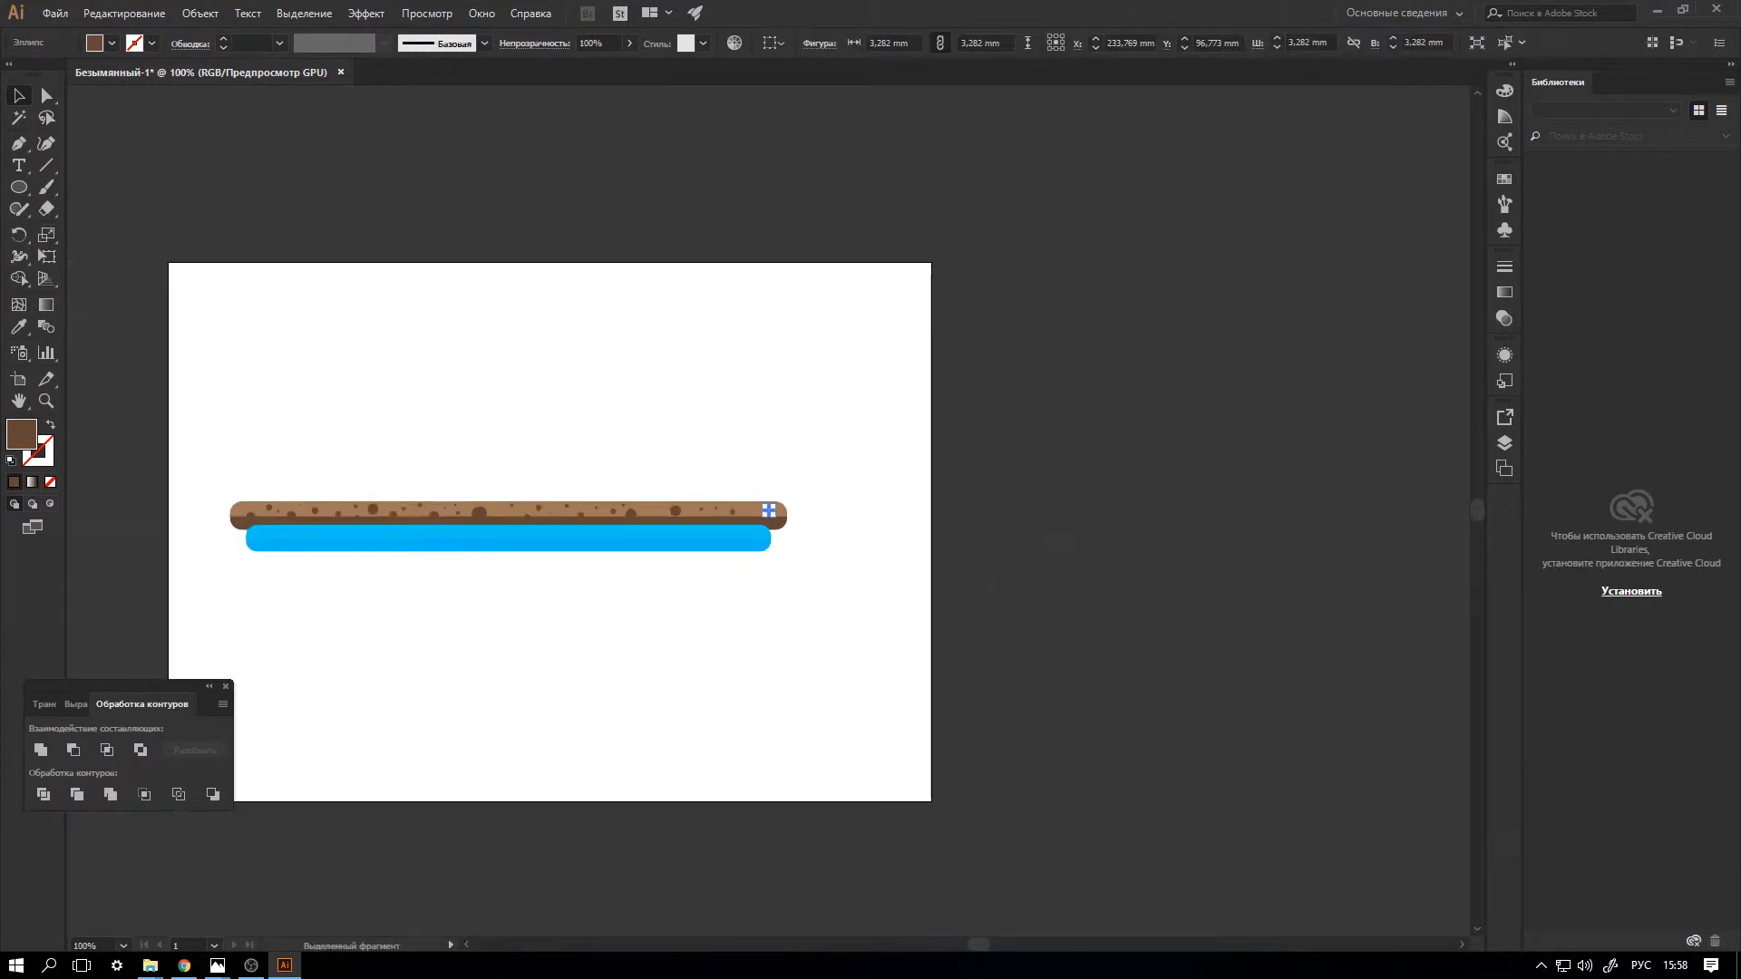
pyautogui.hotkey('ctrl', '+')
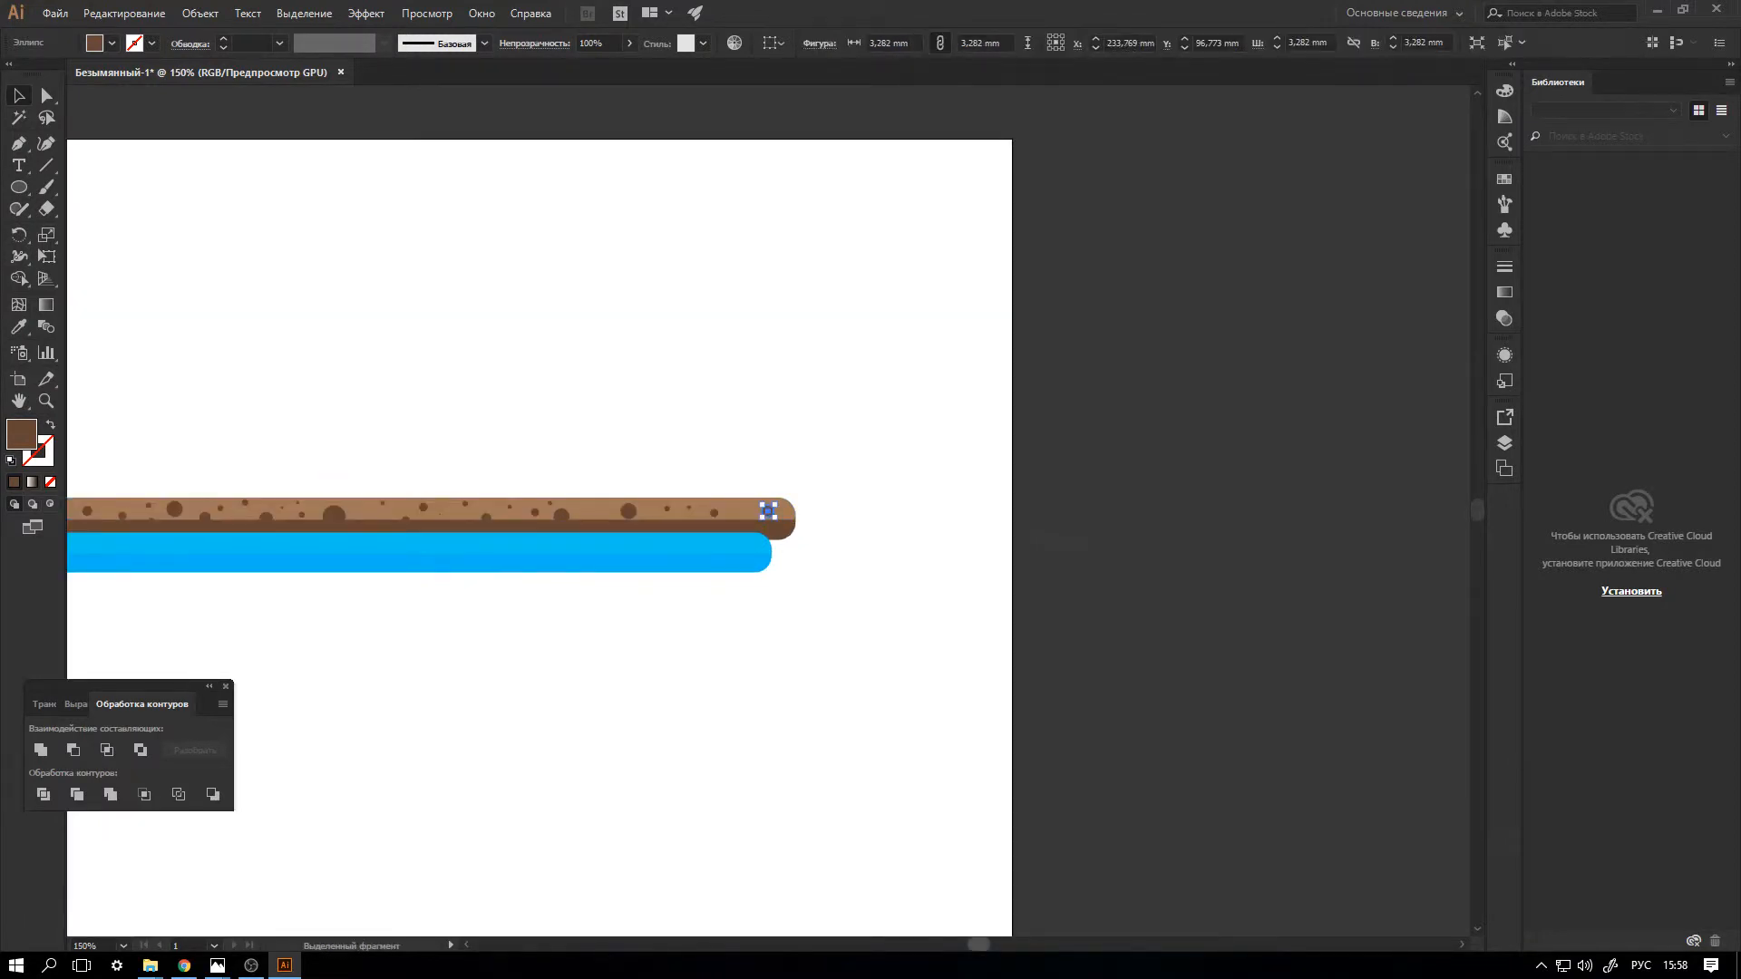
pyautogui.hscroll(-5, 769, 511)
pyautogui.hotkey('ctrl', 'shift', 'a')
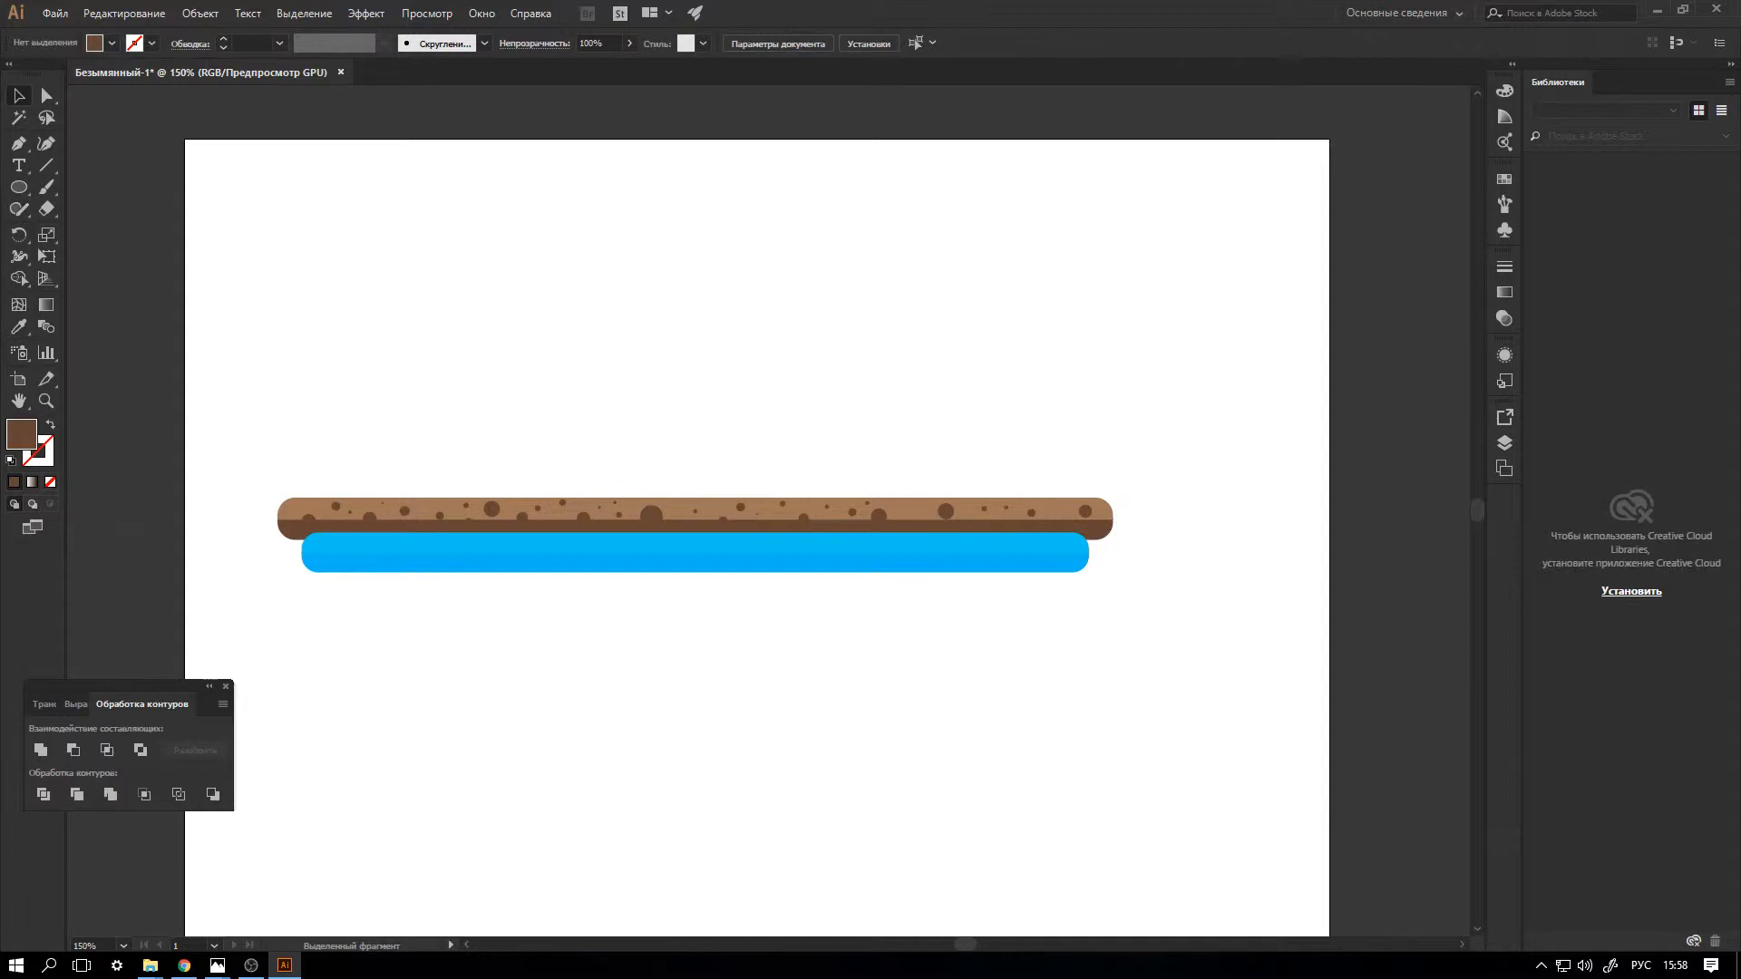
pyautogui.moveTo(294, 550); pyautogui.dragTo(361, 574)
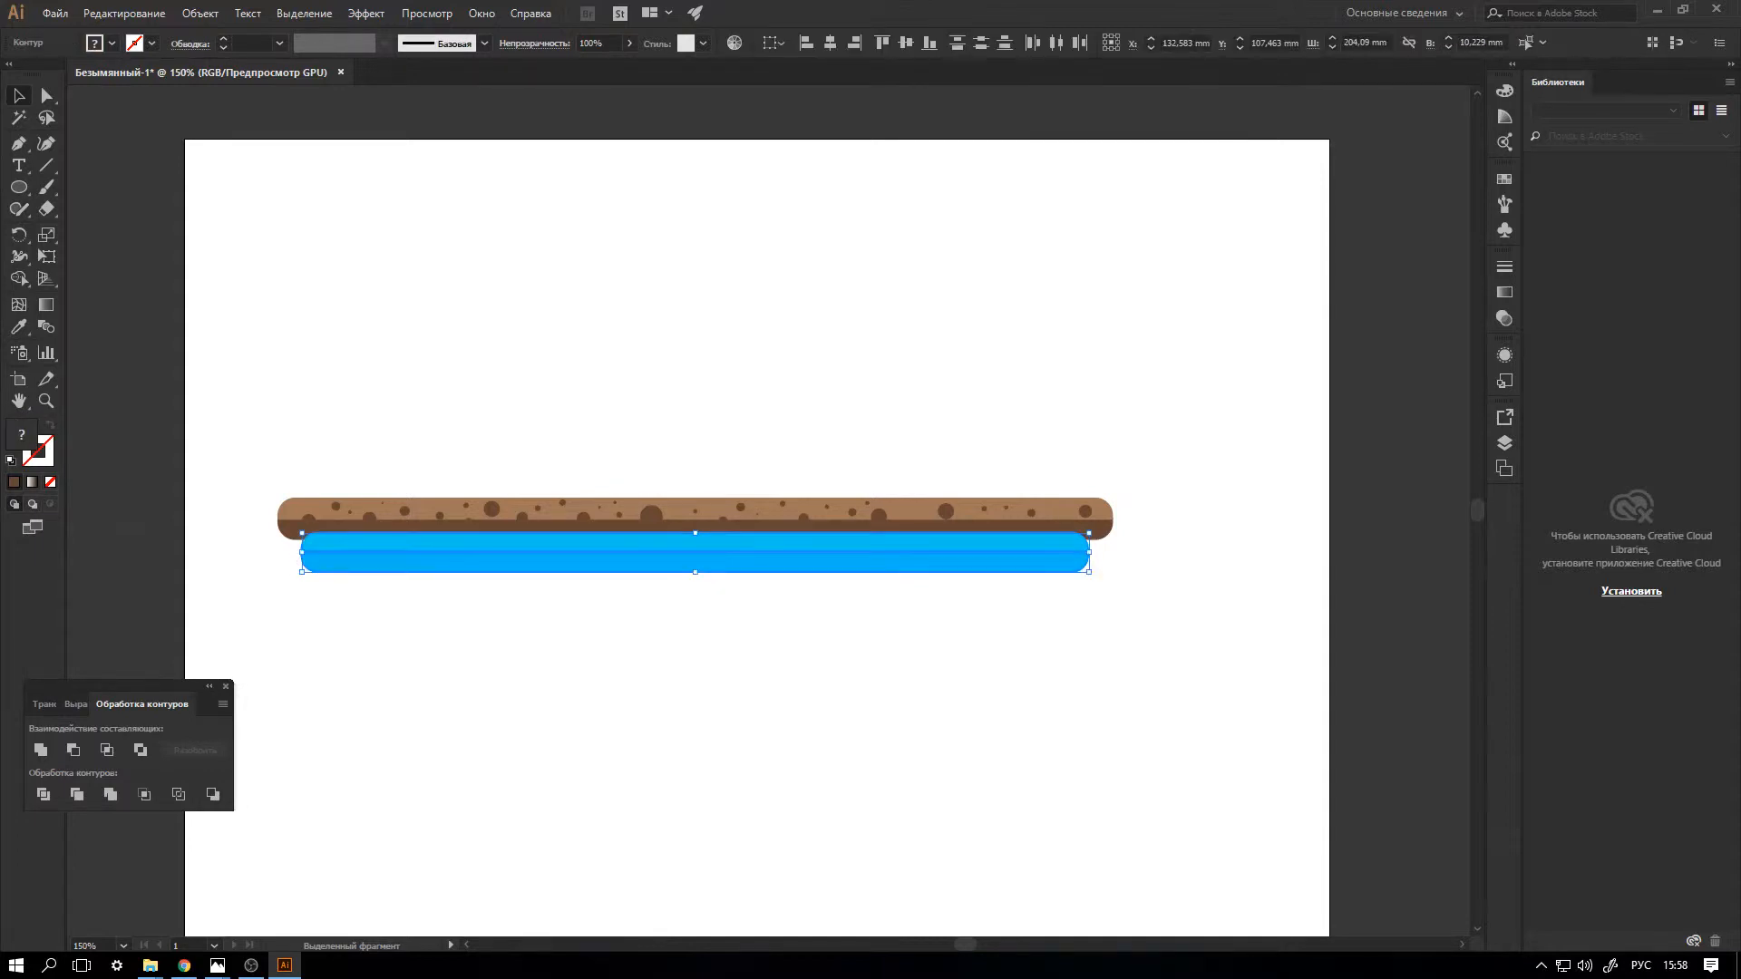
pyautogui.press('Up')
pyautogui.press('Up')
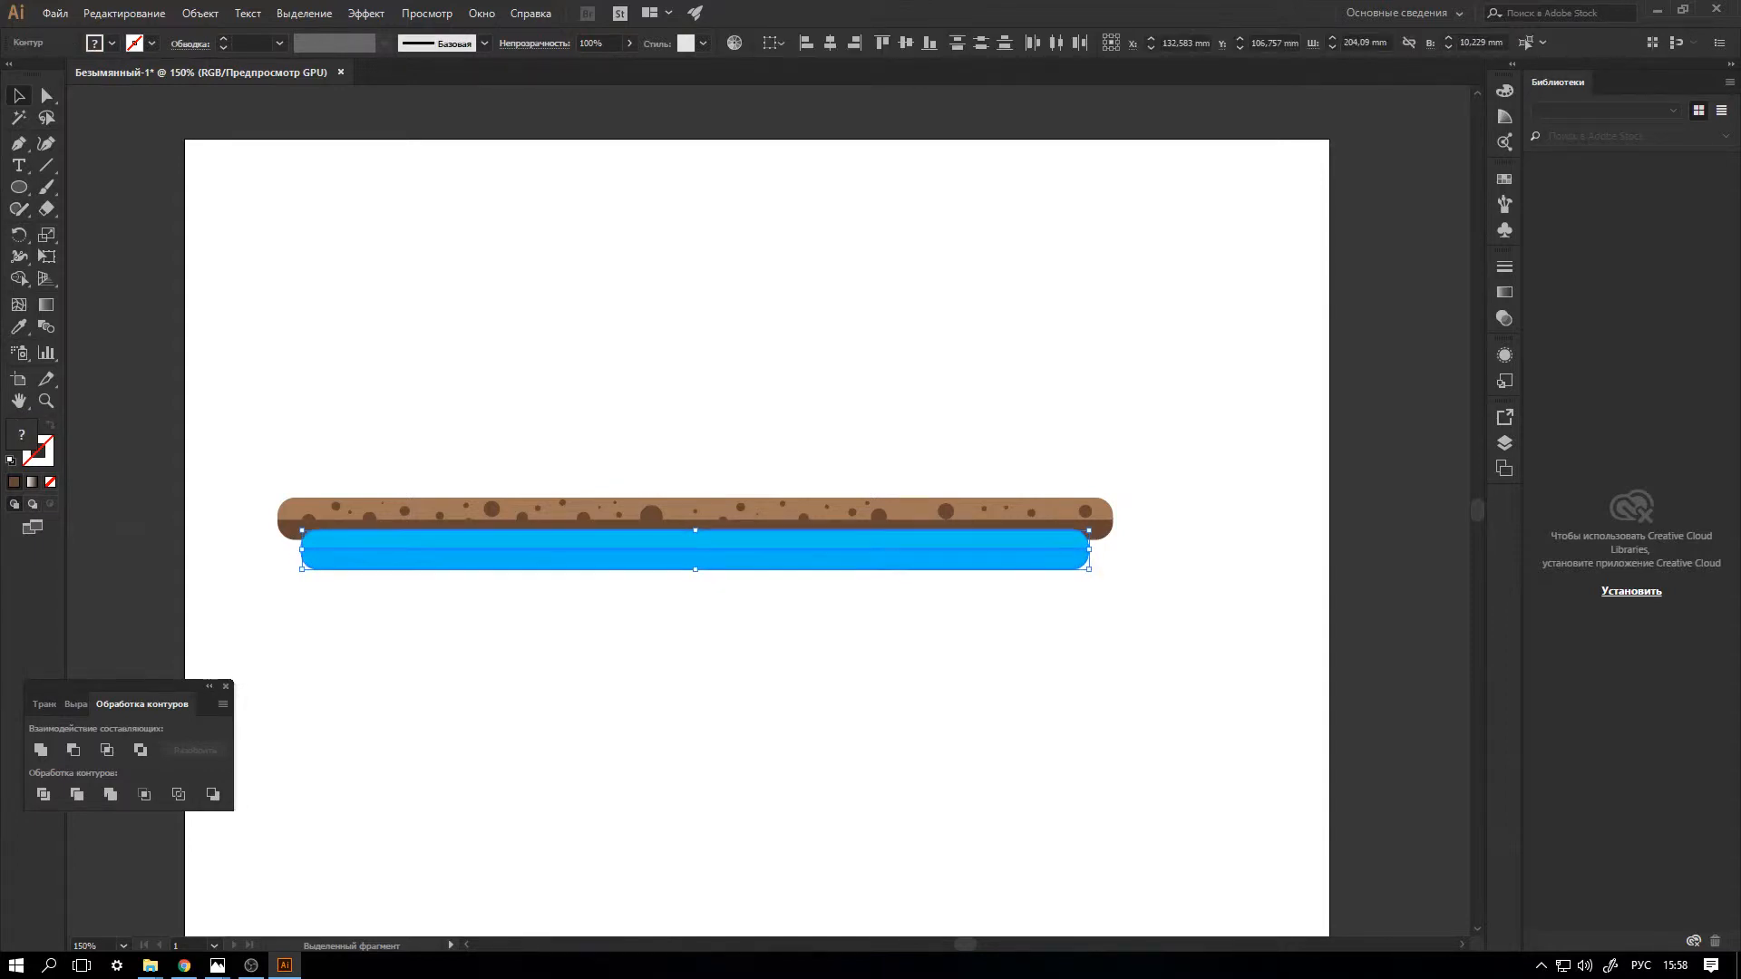
# Move both bars with all the spots to the lower part of the artboard and deselect them.
pyautogui.moveTo(243, 368); pyautogui.dragTo(1244, 689)
pyautogui.moveTo(972, 539); pyautogui.dragTo(1040, 708)
pyautogui.scroll(-1, 1043, 817)
pyautogui.scroll(-1, 1043, 812)
pyautogui.scroll(3, 1043, 812)
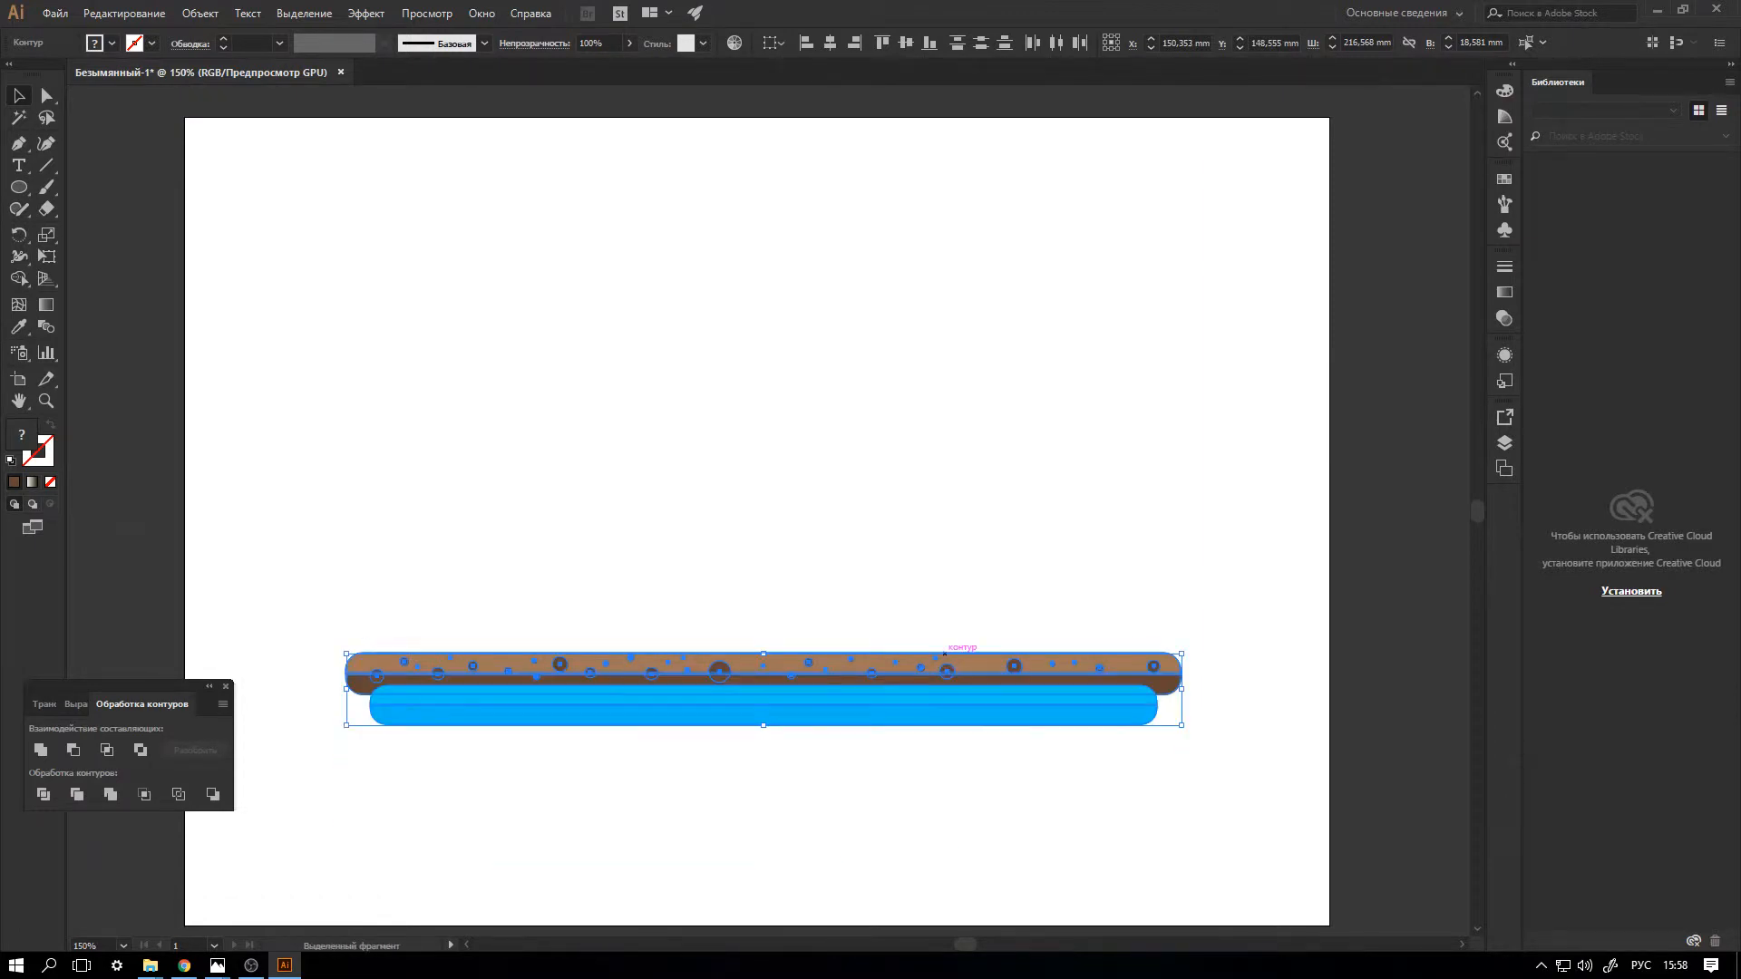
pyautogui.click(939, 553)
# Draw a narrow upright dark brown rectangle about 4.2 x 11 mm above the left part of the bars.
pyautogui.click(18, 187)
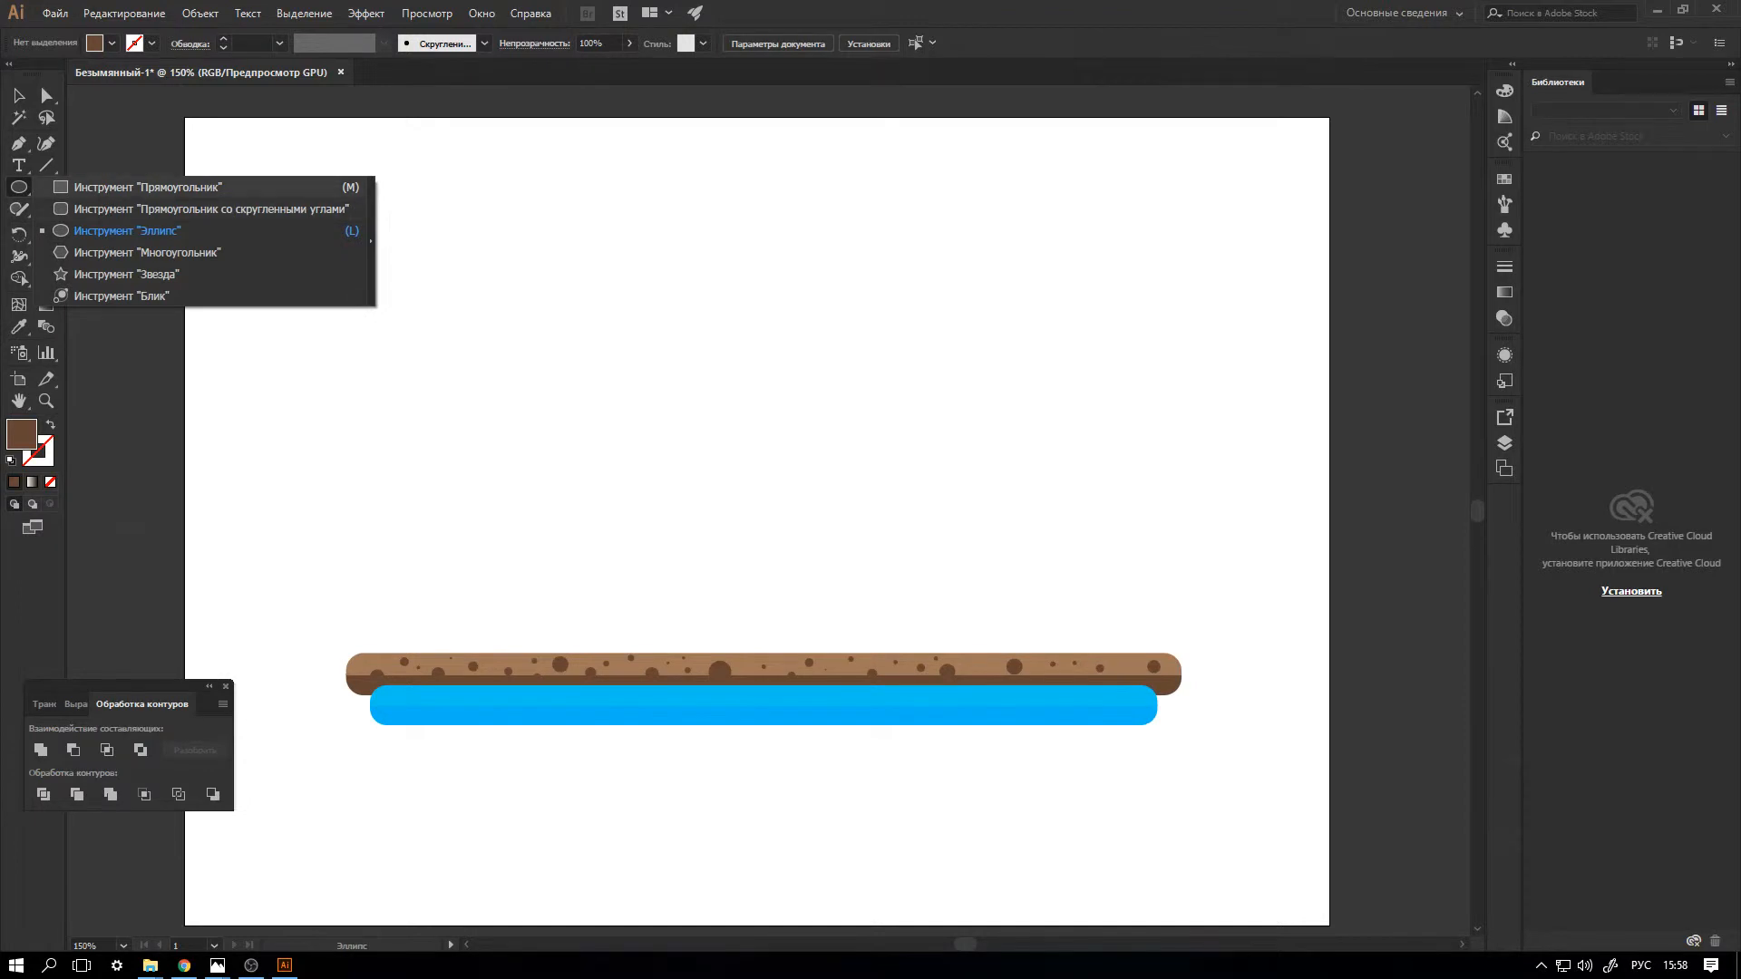
pyautogui.click(147, 187)
pyautogui.moveTo(384, 408); pyautogui.dragTo(402, 450)
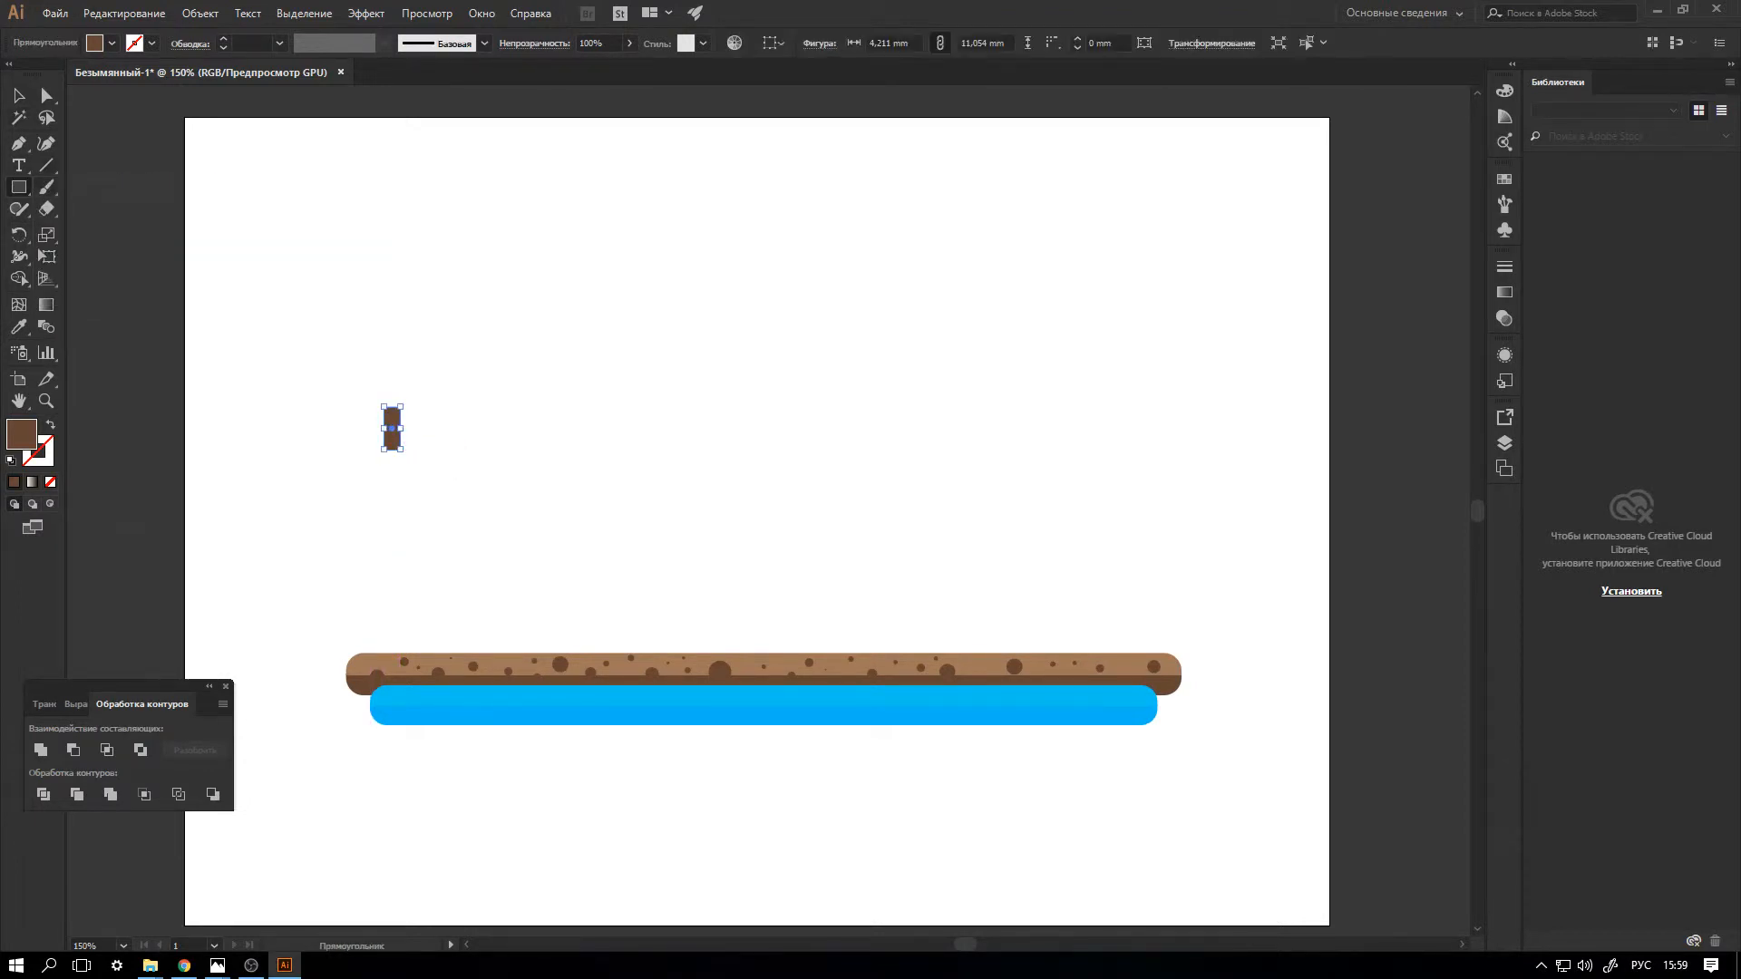
# Draw a dark brown circle about 57 mm in diameter in the upper part of the artboard, right of the small rectangle.
pyautogui.click(18, 186)
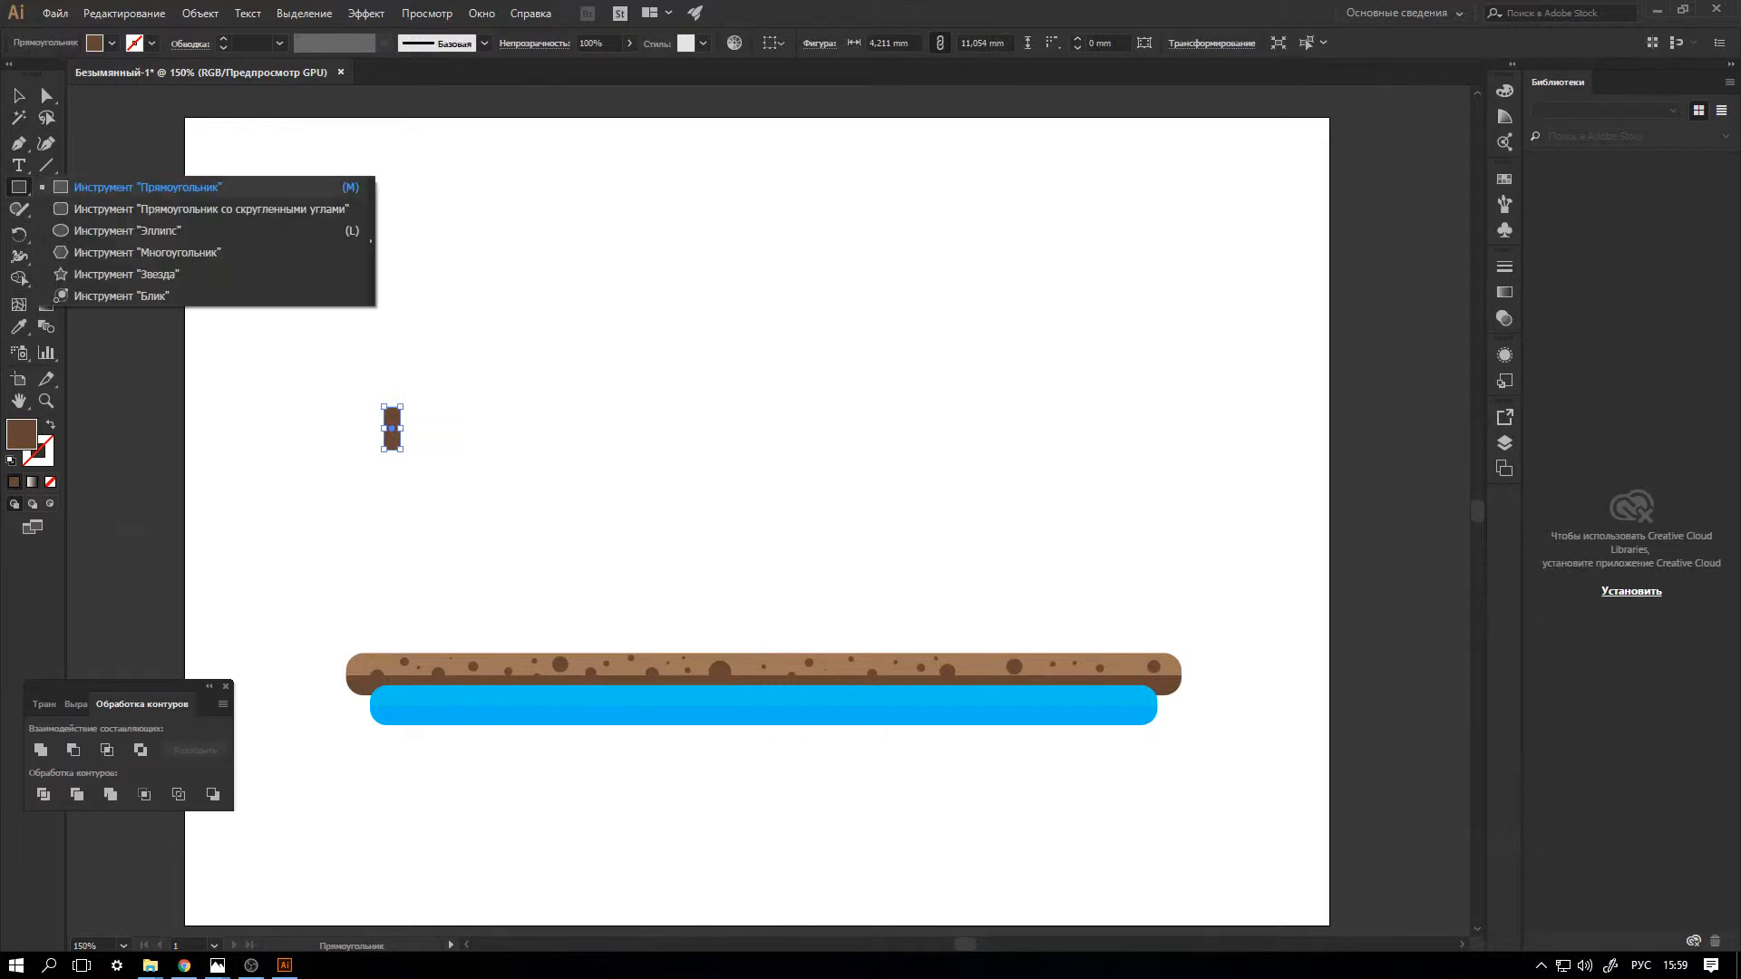
pyautogui.click(254, 251)
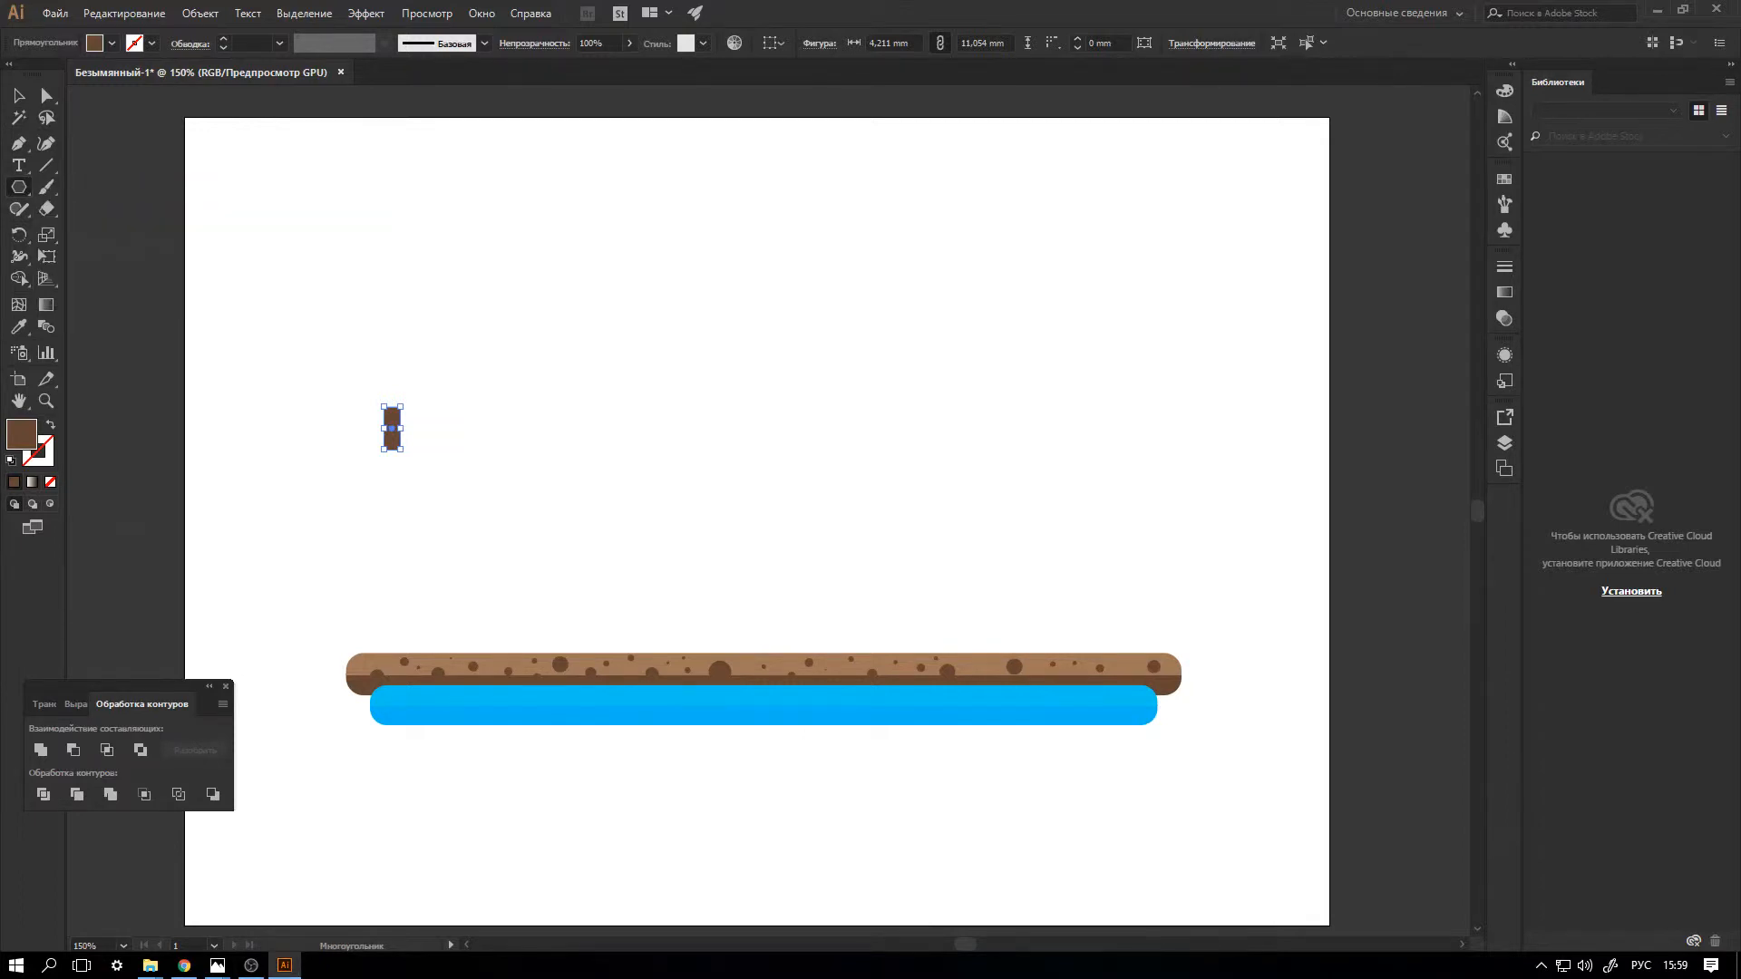
pyautogui.click(18, 186)
pyautogui.click(227, 228)
pyautogui.moveTo(489, 185); pyautogui.dragTo(711, 406)
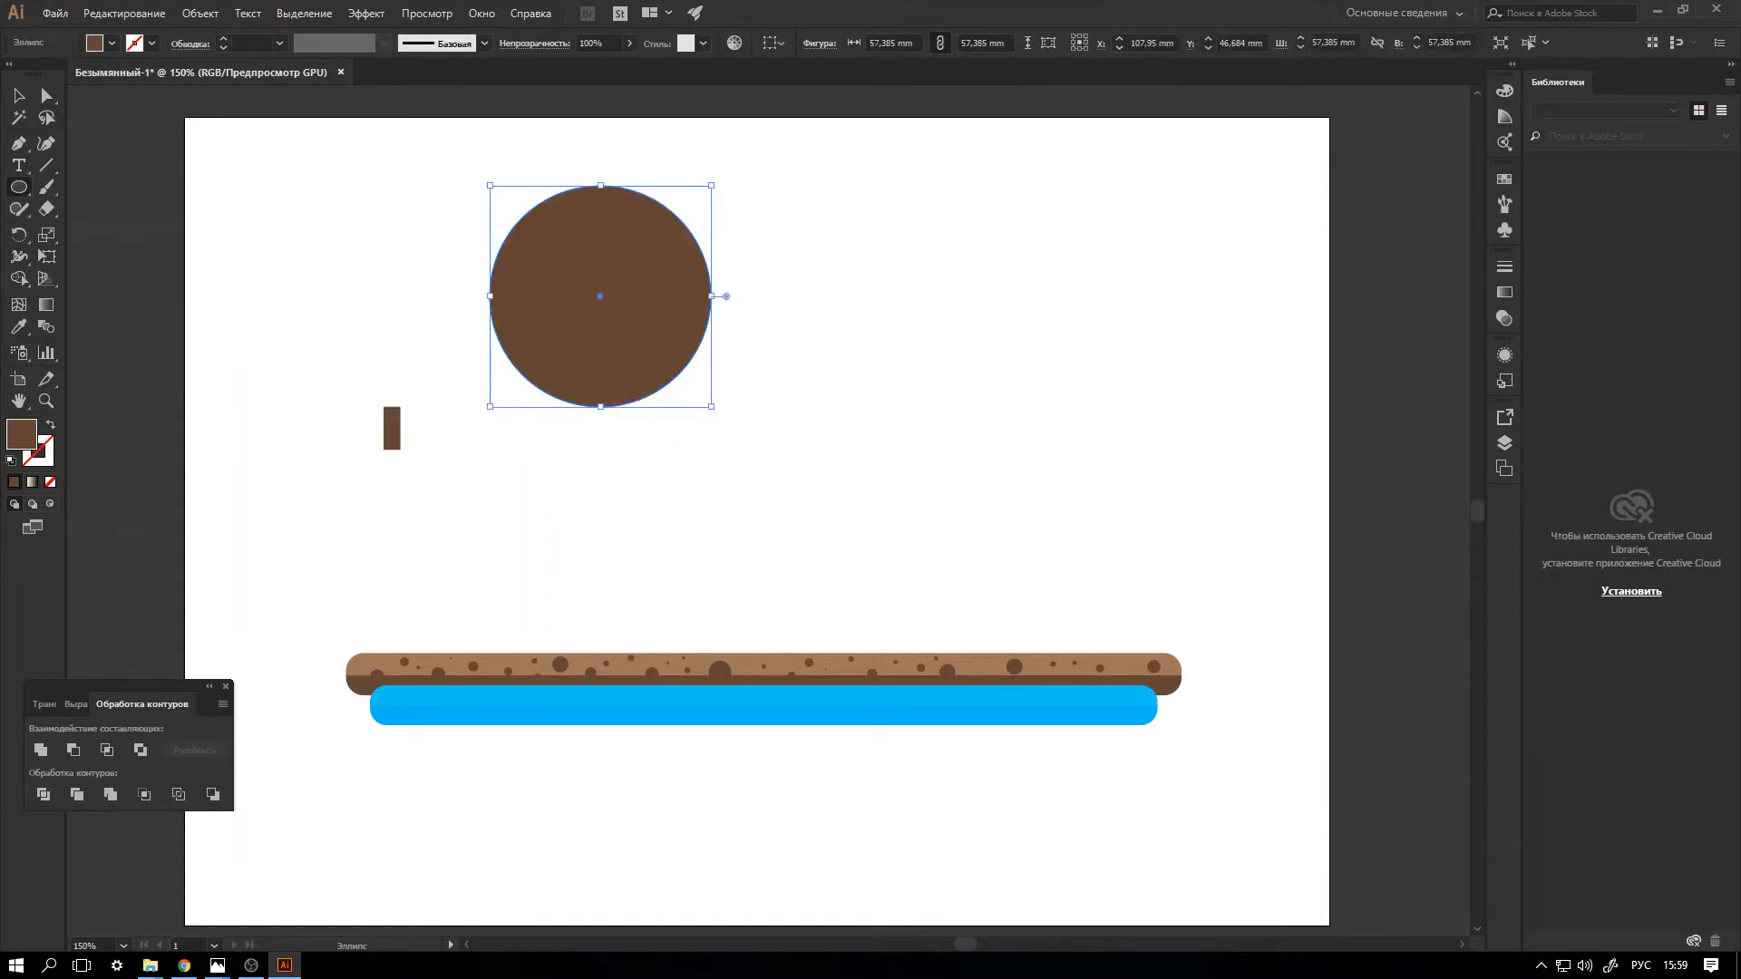
# Change the large circle's fill to the medium green swatch.
pyautogui.click(111, 43)
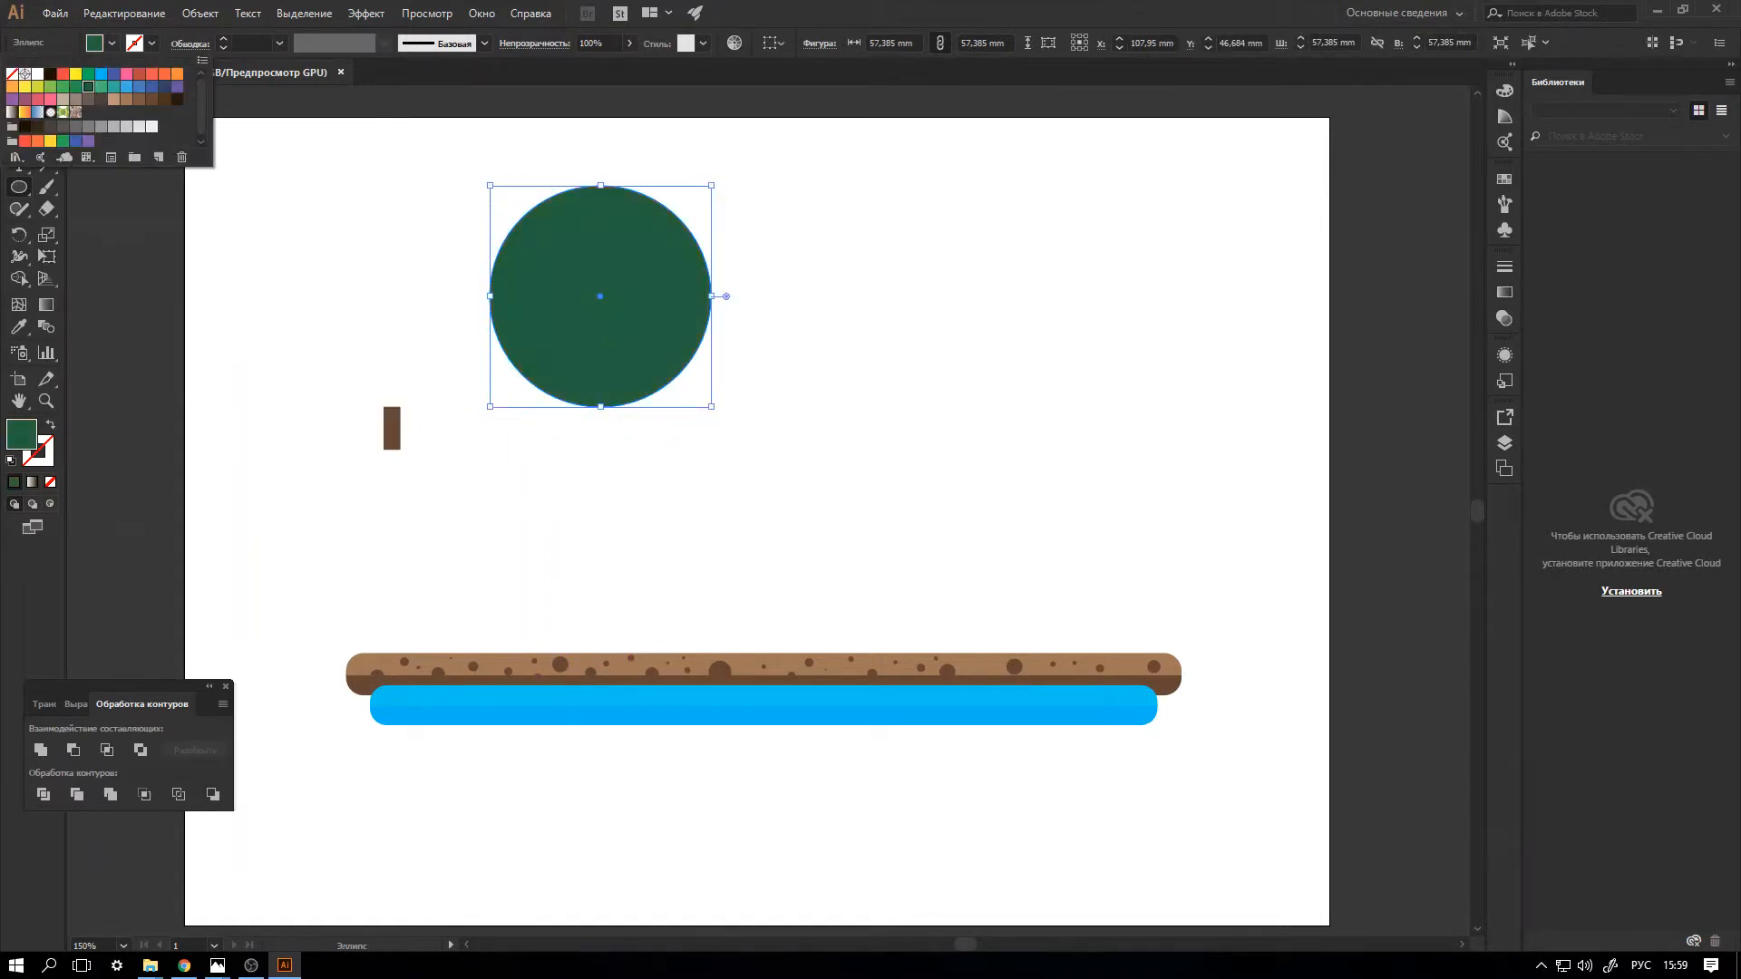
pyautogui.click(75, 87)
pyautogui.press('Escape')
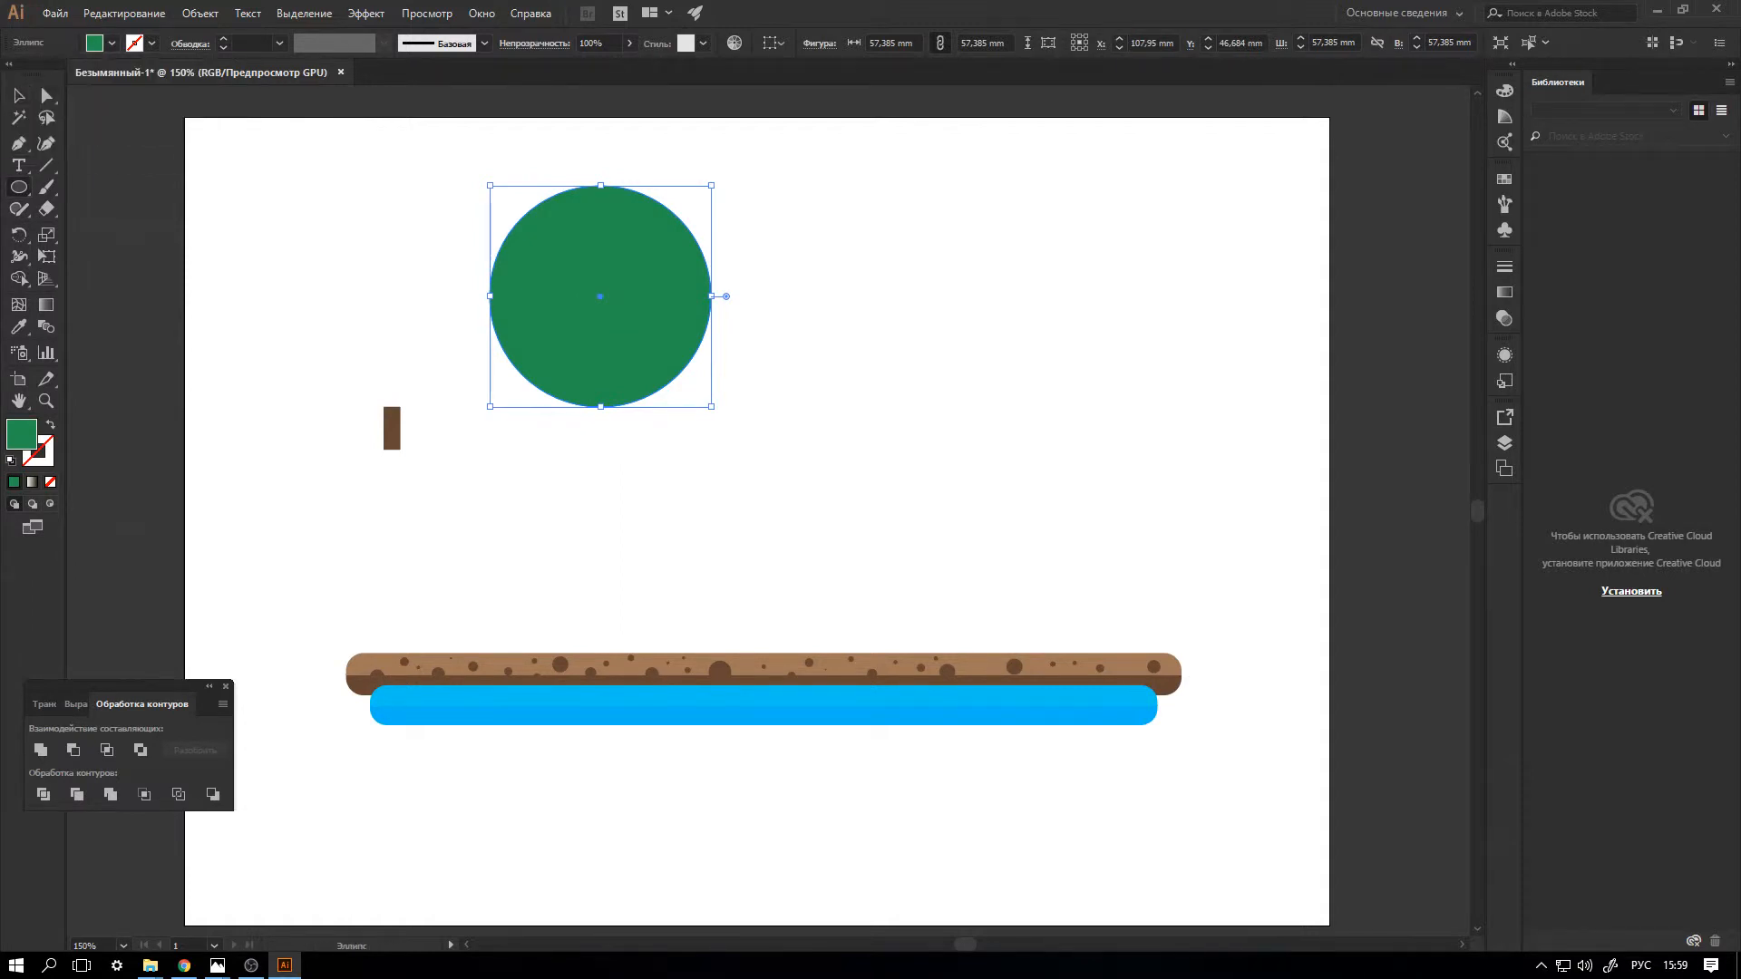
# Cut away the circle's right half by subtracting a rectangle about 43 x 73 mm that starts at its vertical centre line.
pyautogui.click(19, 187)
pyautogui.click(136, 187)
pyautogui.moveTo(601, 159); pyautogui.dragTo(766, 438)
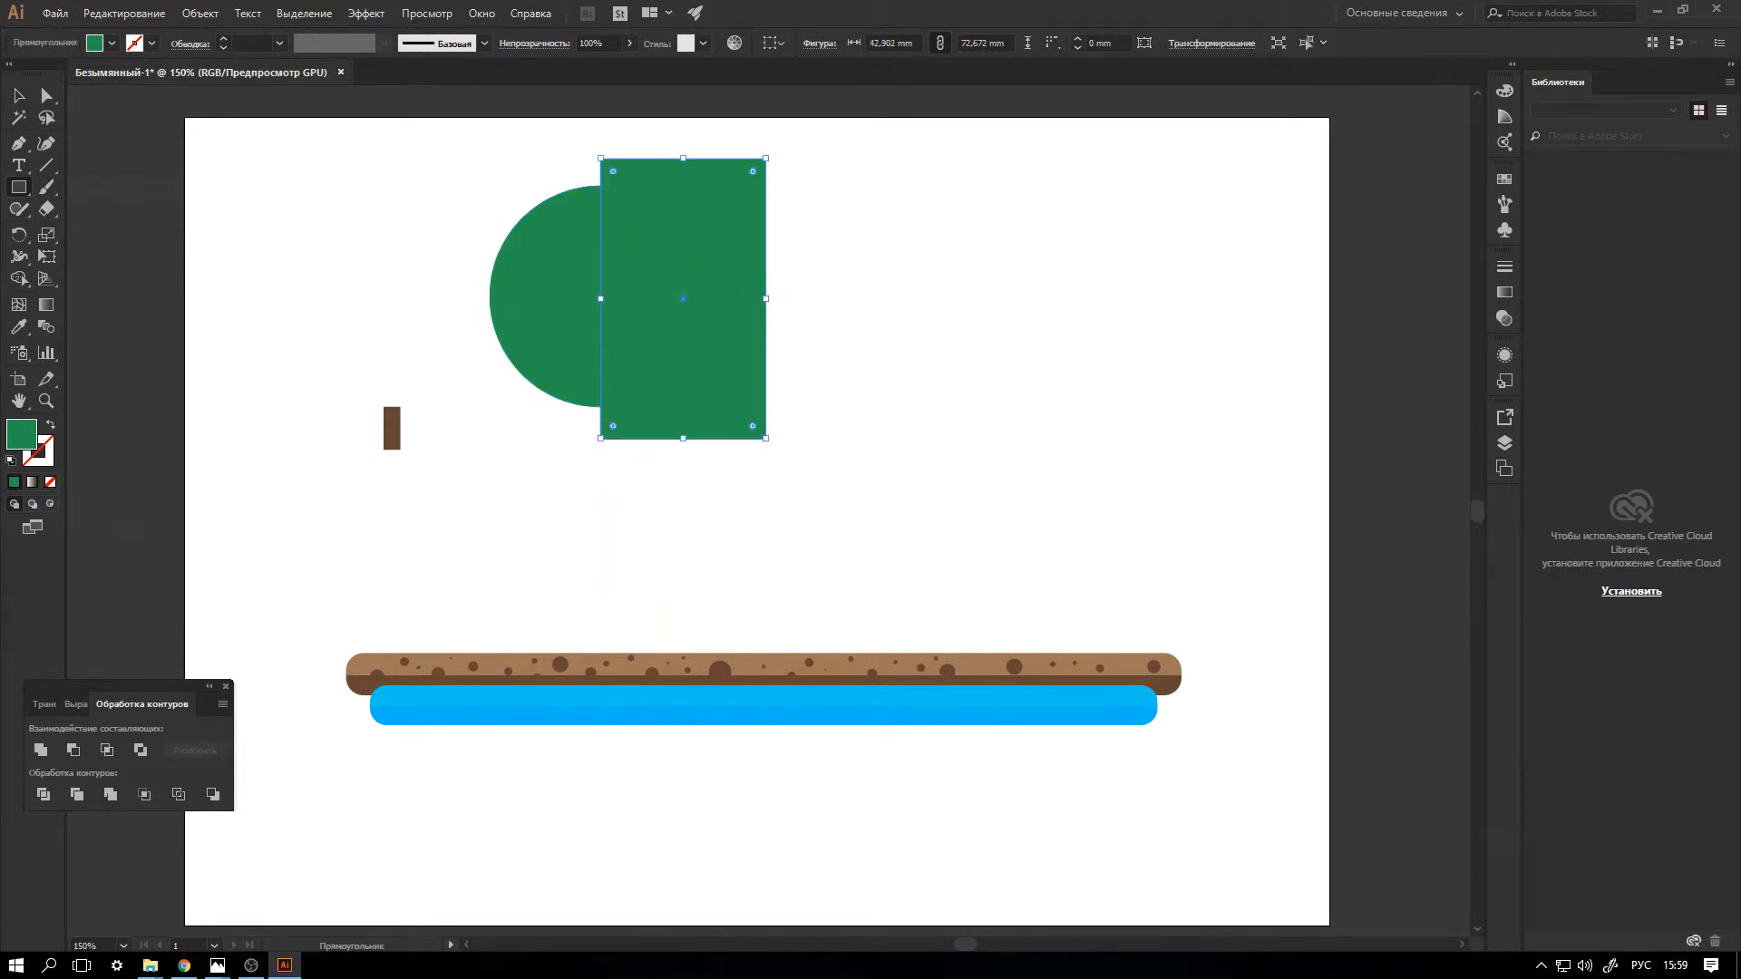
pyautogui.press('v')
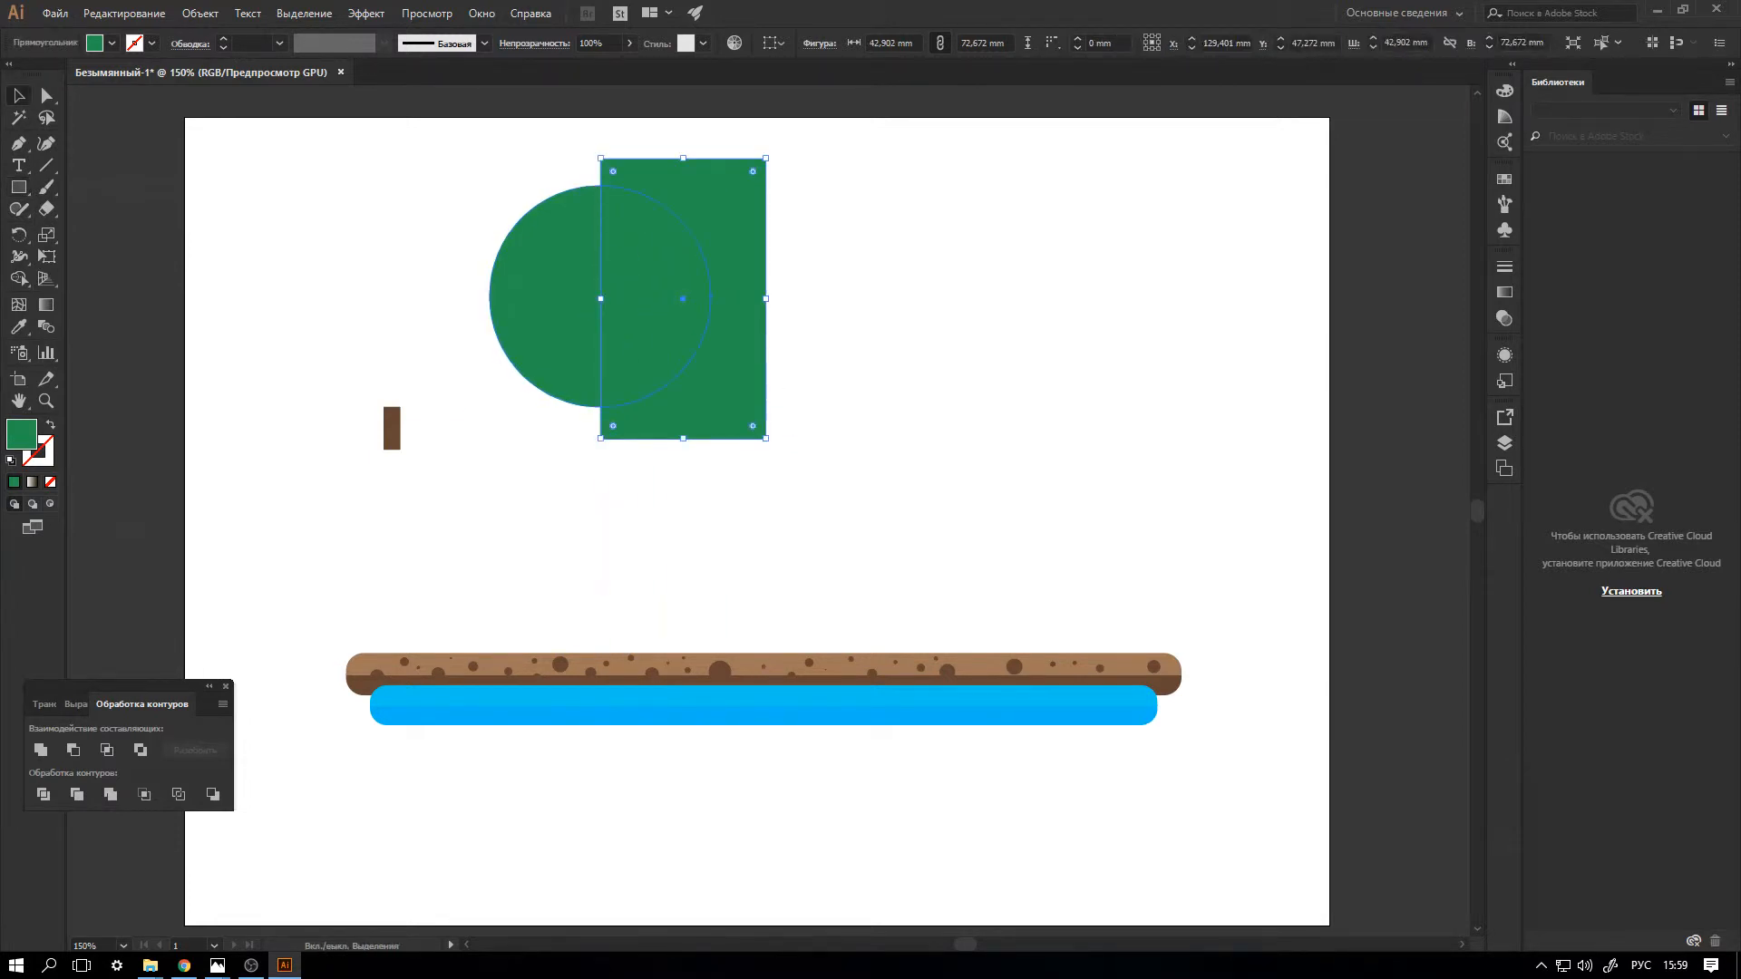
pyautogui.keyDown('shift'); pyautogui.click(544, 297); pyautogui.keyUp('shift')
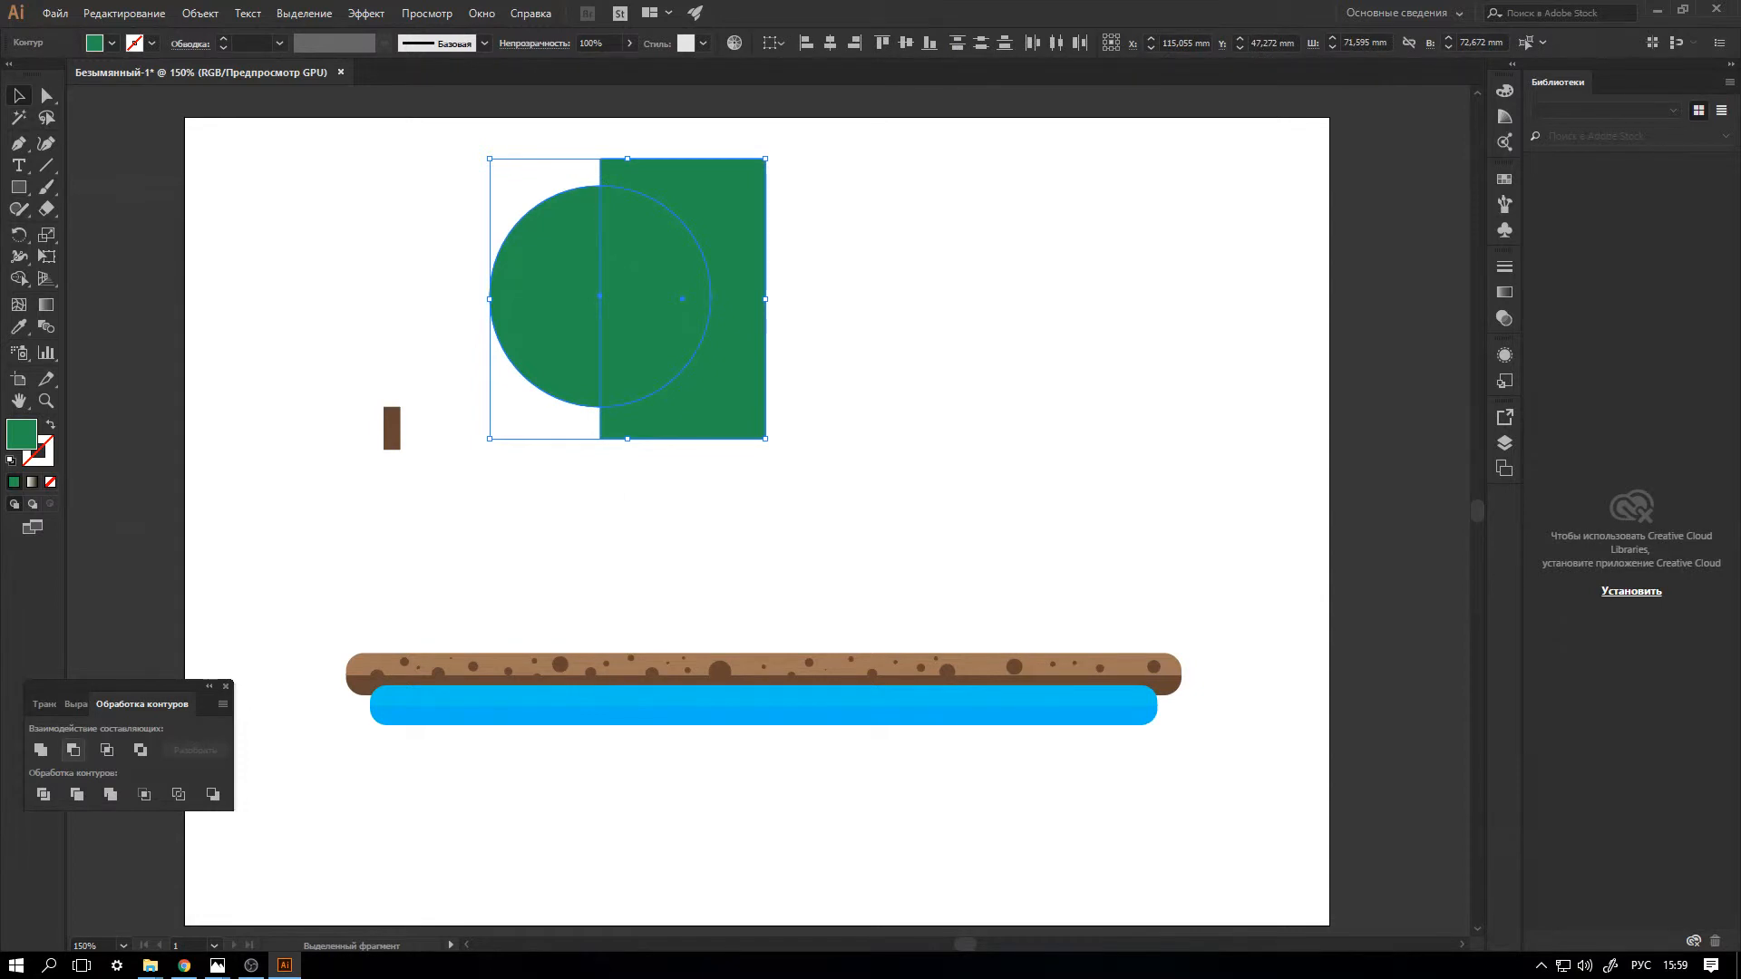
pyautogui.click(73, 749)
# Duplicate the green half circle and reflect the copy across the vertical axis.
pyautogui.hotkey('ctrl', 'c')
pyautogui.hotkey('ctrl', 'v')
pyautogui.rightClick(788, 470)
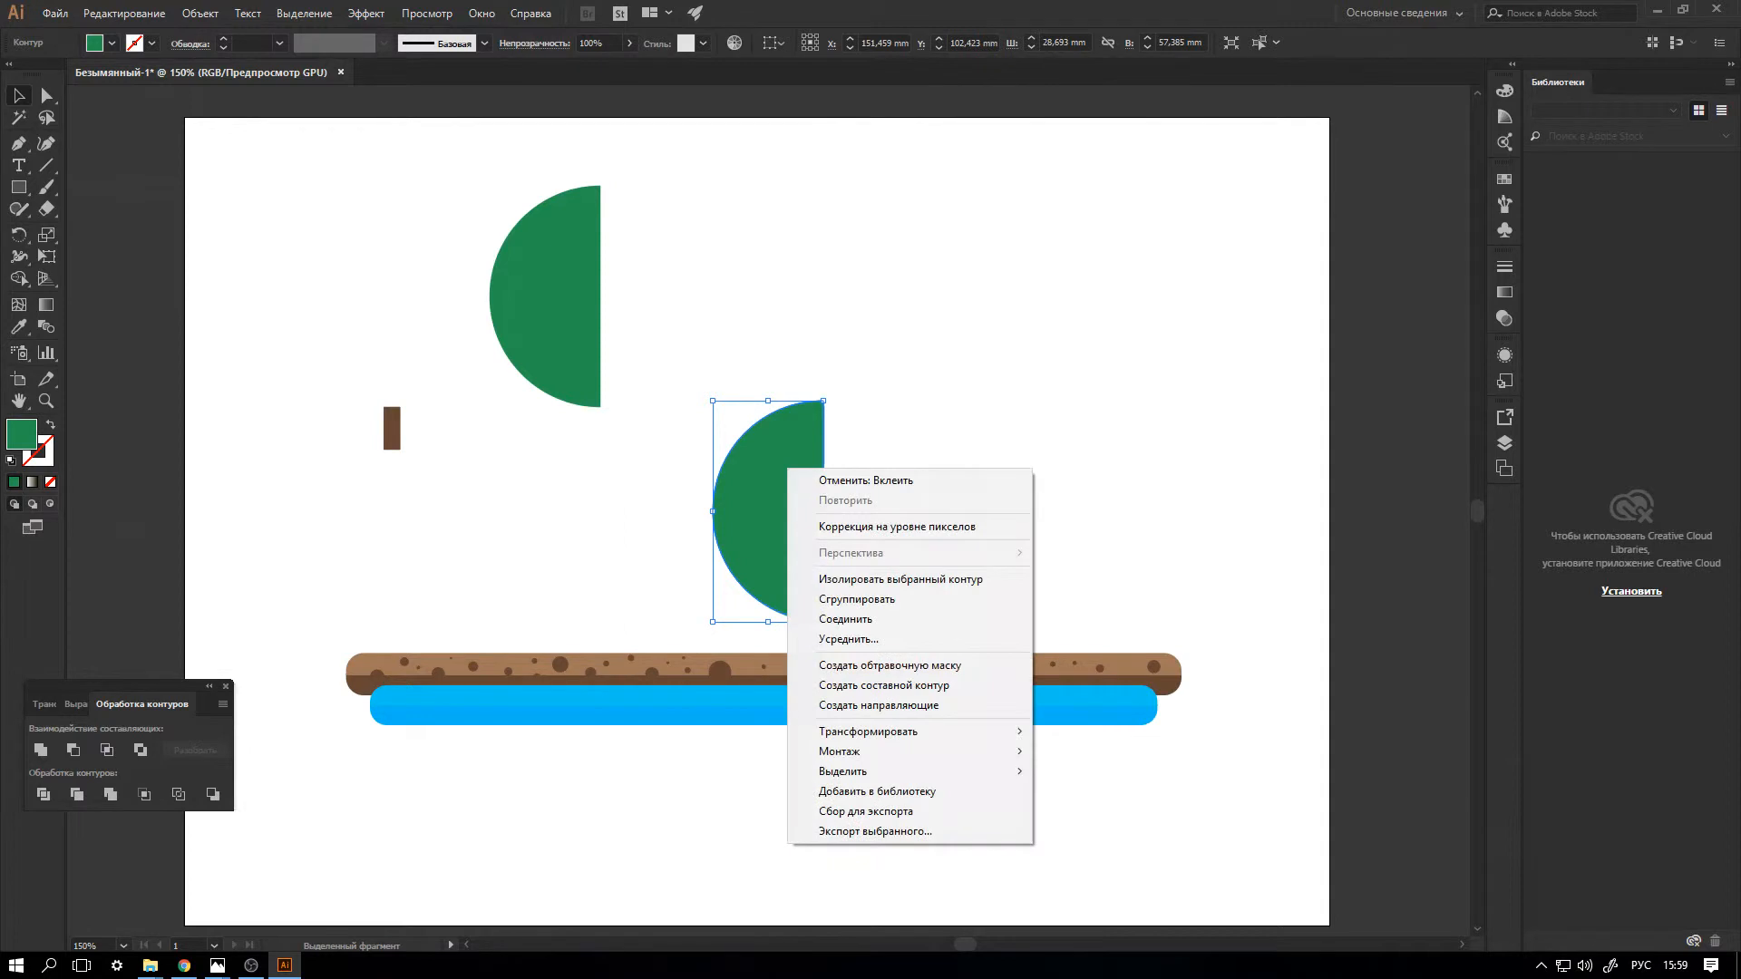
pyautogui.moveTo(871, 731)
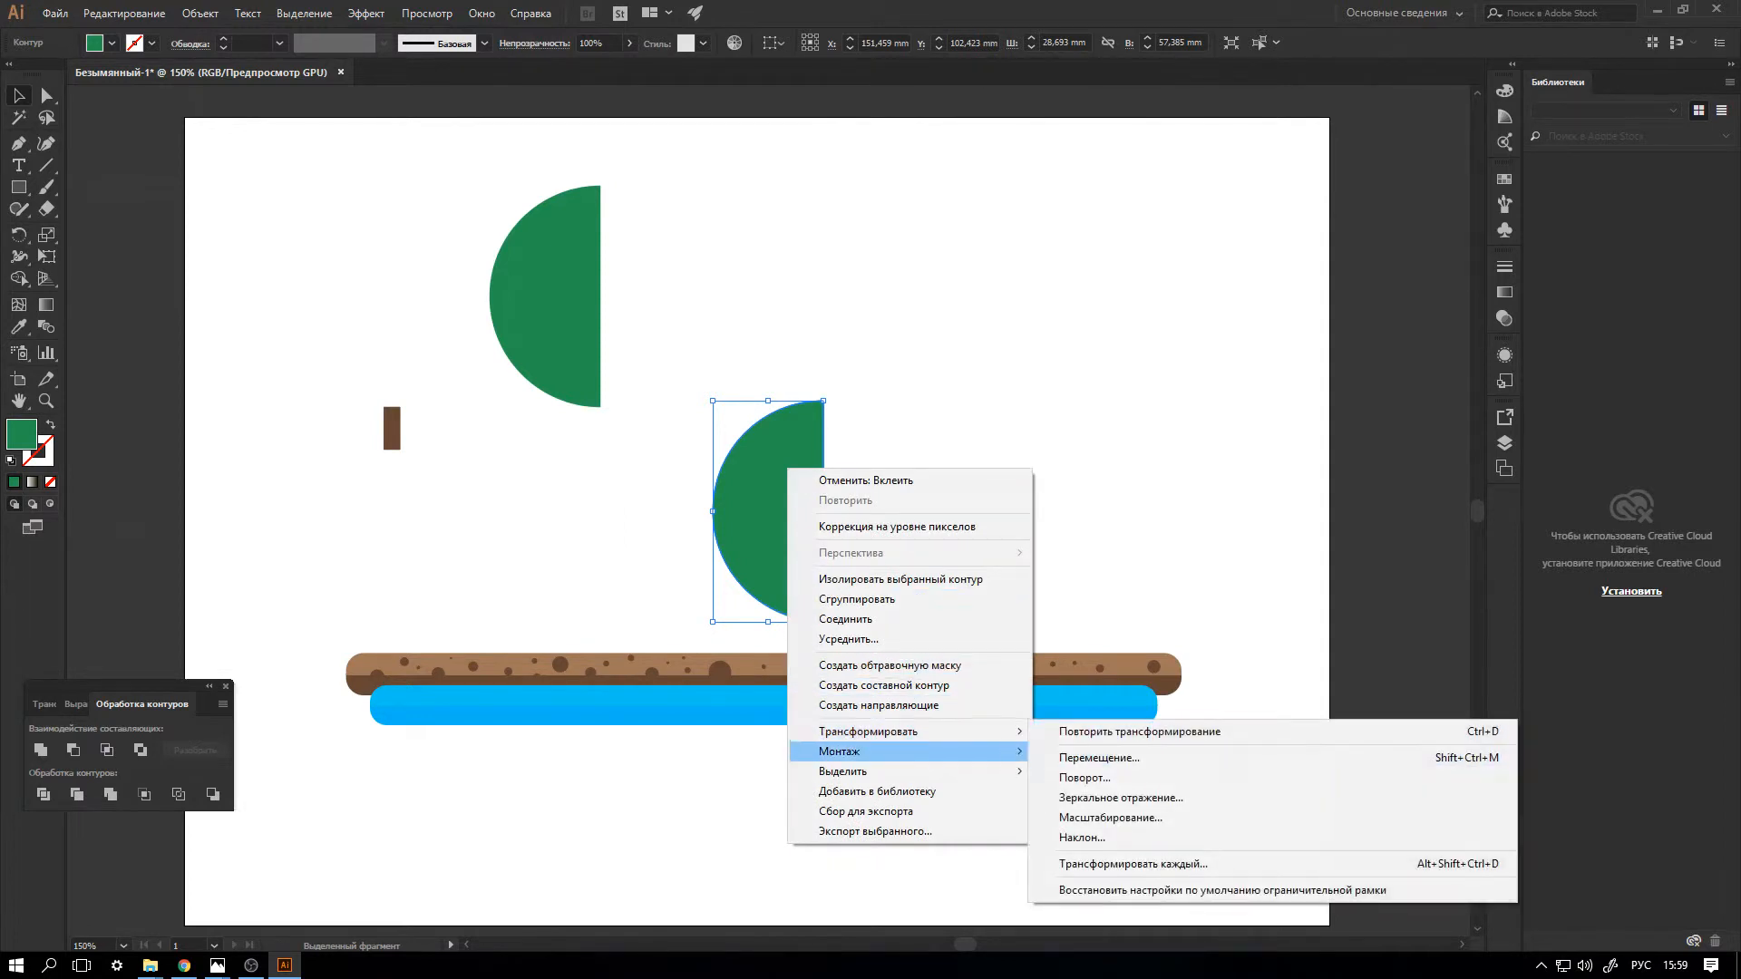
pyautogui.click(1121, 798)
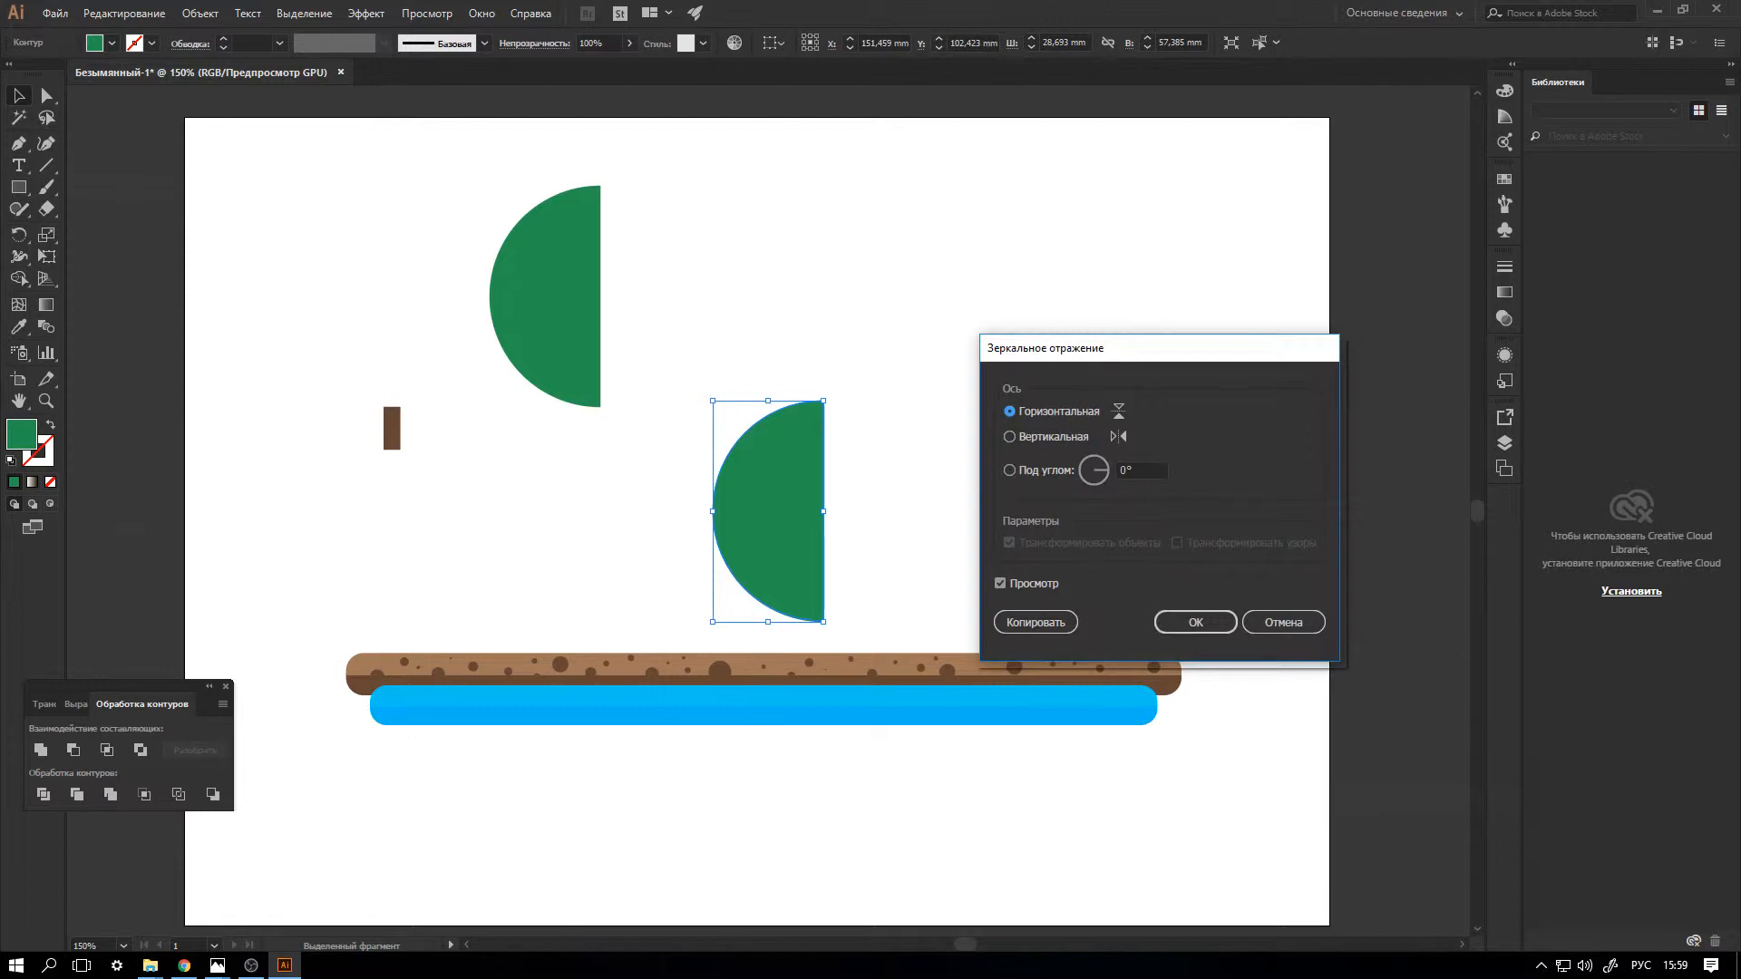
pyautogui.click(1010, 437)
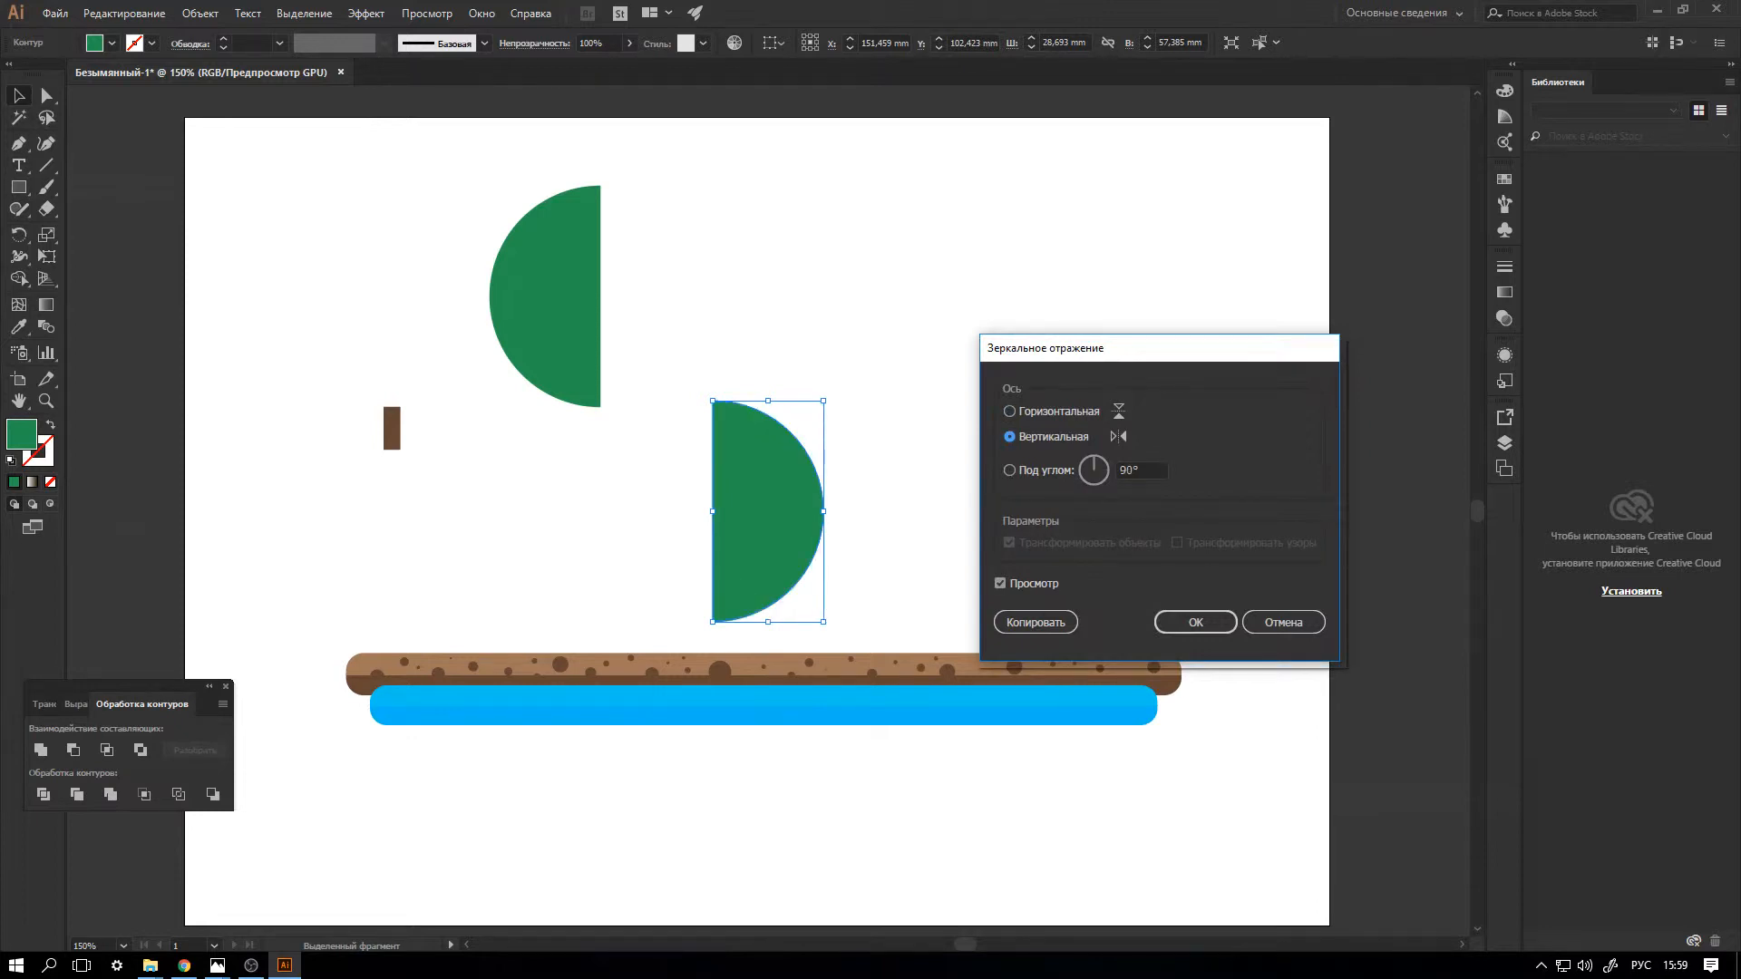
pyautogui.click(1195, 622)
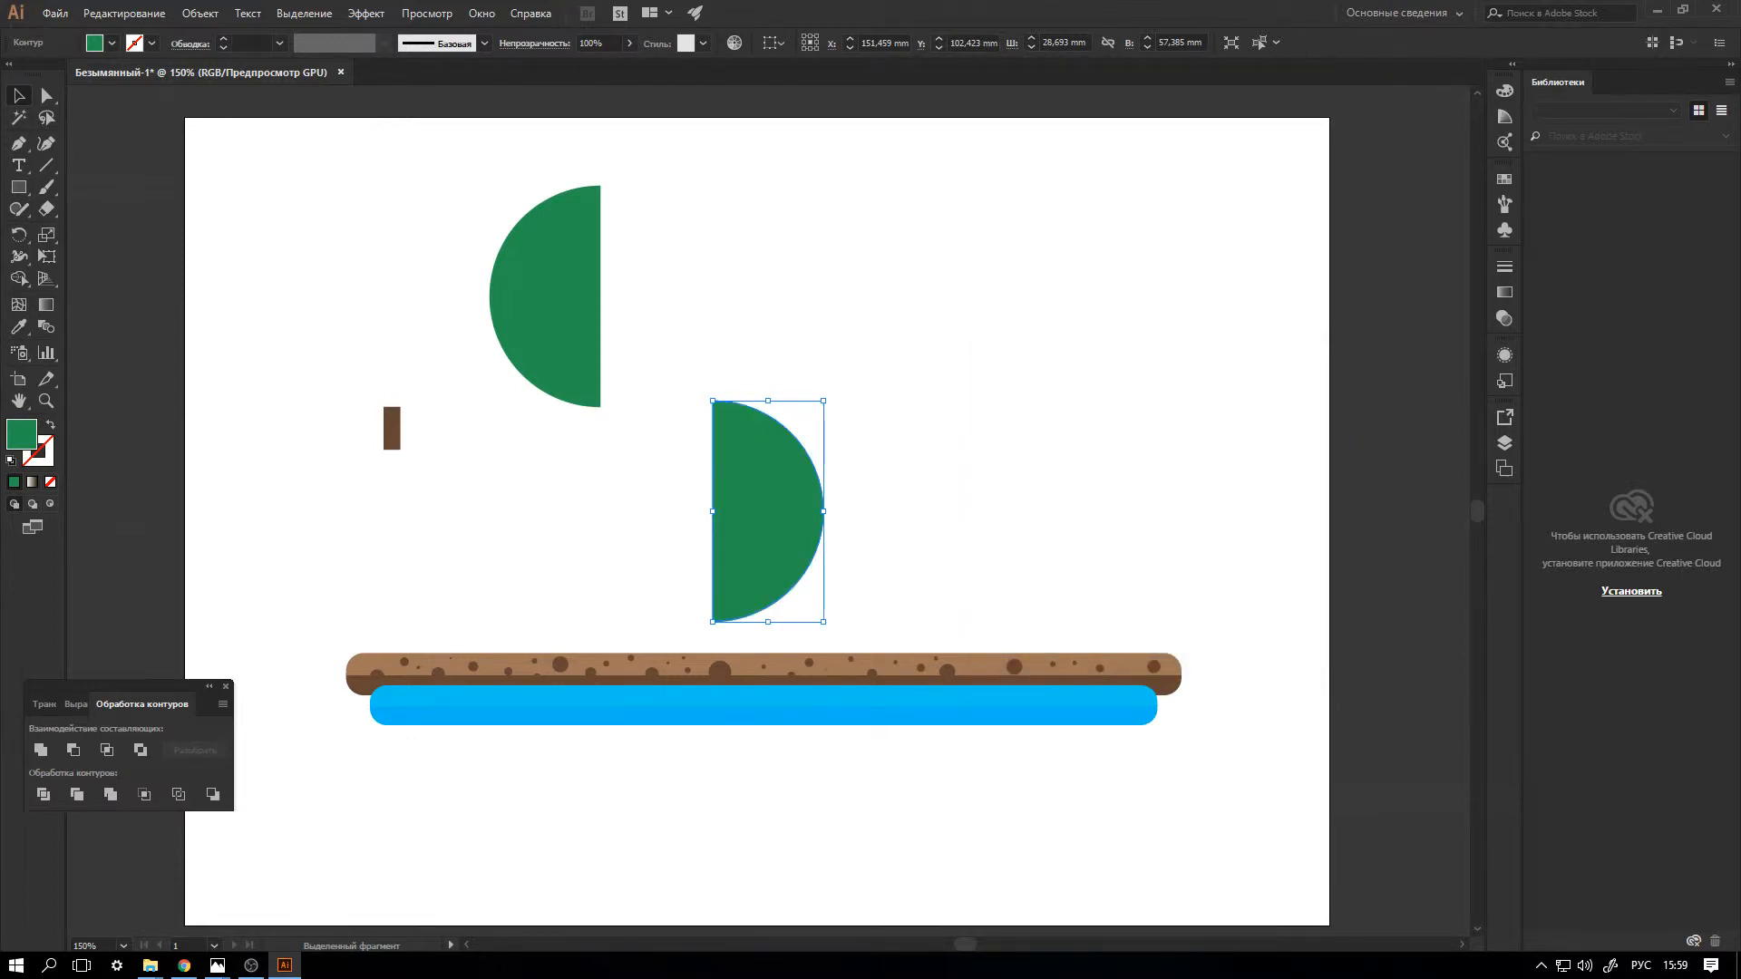
# Fill the mirrored half with a lighter green and join it to the straight edge of the dark half to form a crown.
pyautogui.doubleClick(22, 434)
pyautogui.moveTo(1035, 490); pyautogui.dragTo(1028, 468)
pyautogui.click(1380, 398)
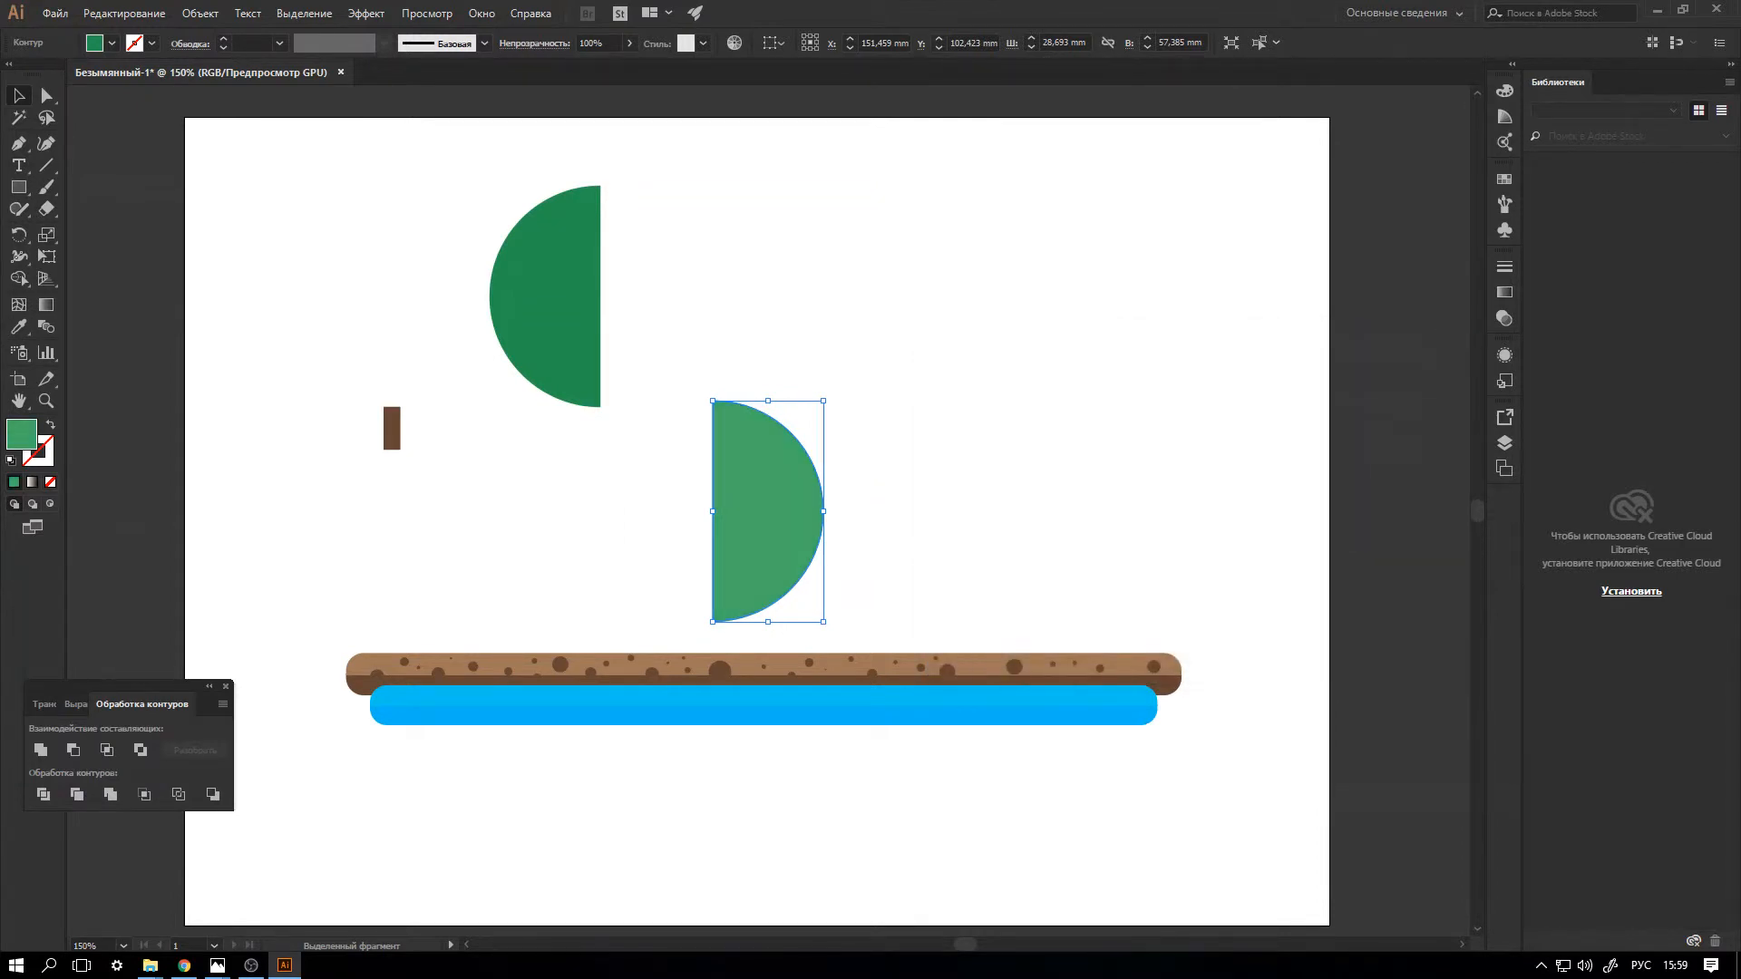
pyautogui.moveTo(768, 511); pyautogui.dragTo(655, 296)
# Centre the two-tone crown on top of the narrow brown rectangle and lengthen that trunk downward to about 26 mm.
pyautogui.moveTo(478, 194); pyautogui.dragTo(853, 313)
pyautogui.moveTo(600, 407); pyautogui.dragTo(392, 507)
pyautogui.click(394, 440)
pyautogui.click(440, 335)
pyautogui.press('Left')
pyautogui.click(581, 372)
# Move the crown and trunk onto the middle of the spotted brown bar and deselect them.
pyautogui.moveTo(238, 153); pyautogui.dragTo(596, 597)
pyautogui.moveTo(381, 426); pyautogui.dragTo(751, 586)
pyautogui.press('a')
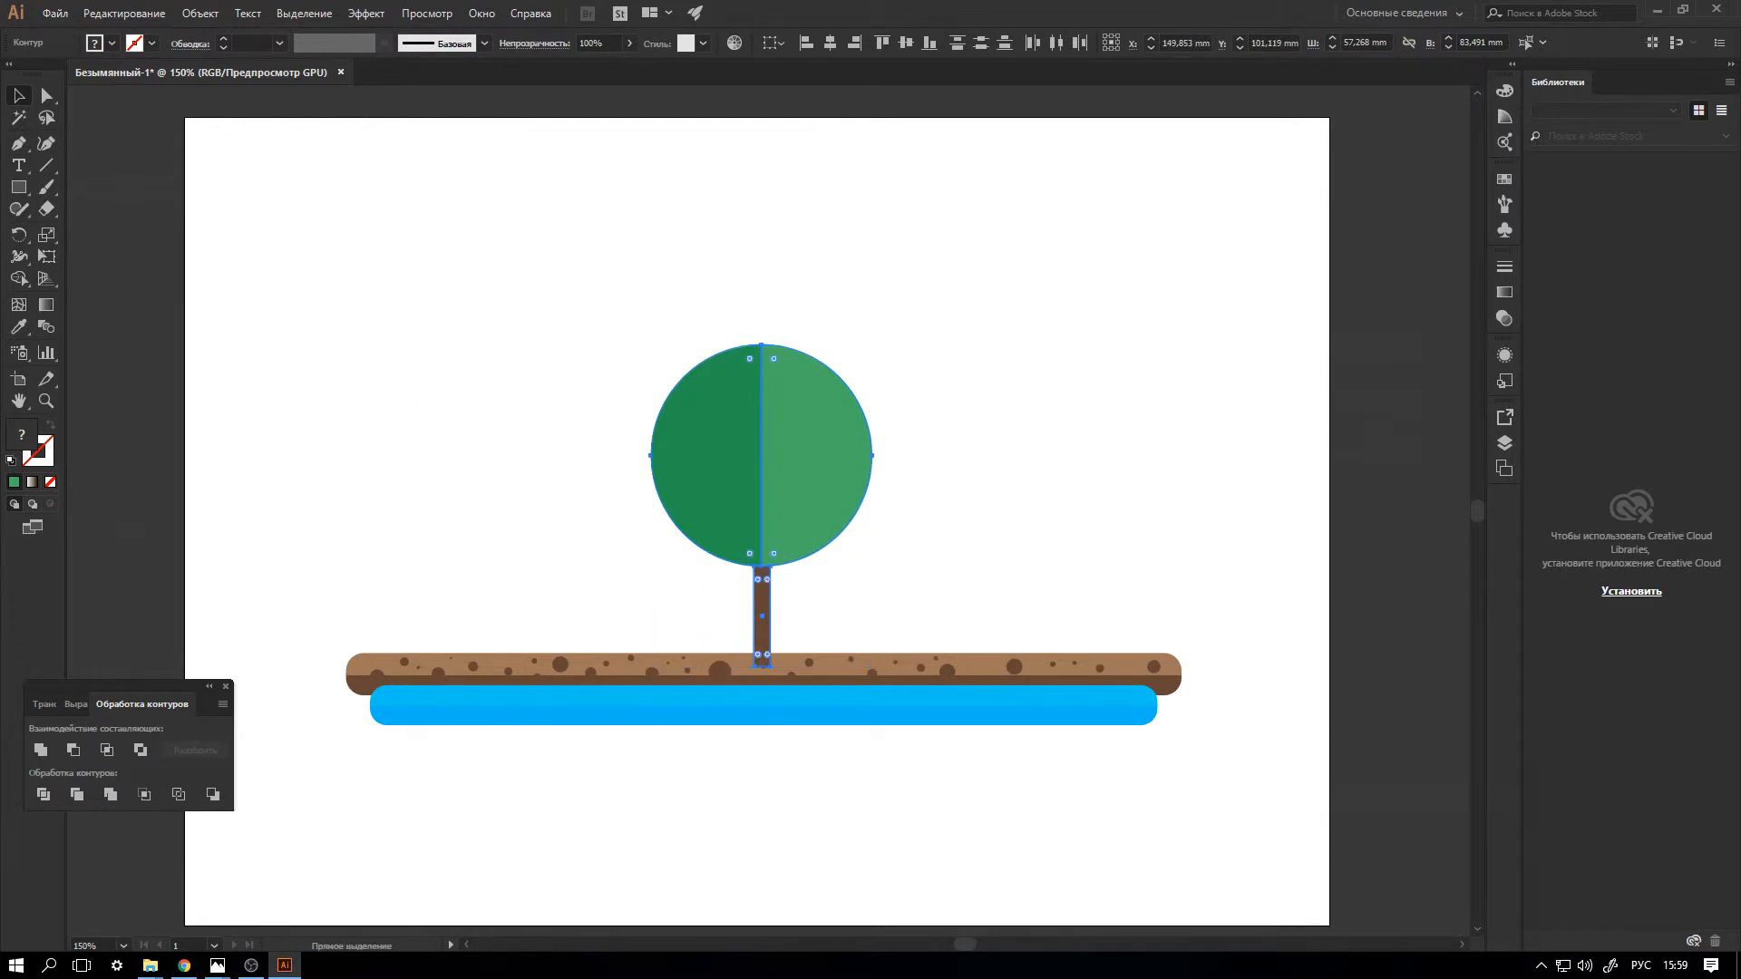
pyautogui.press('v')
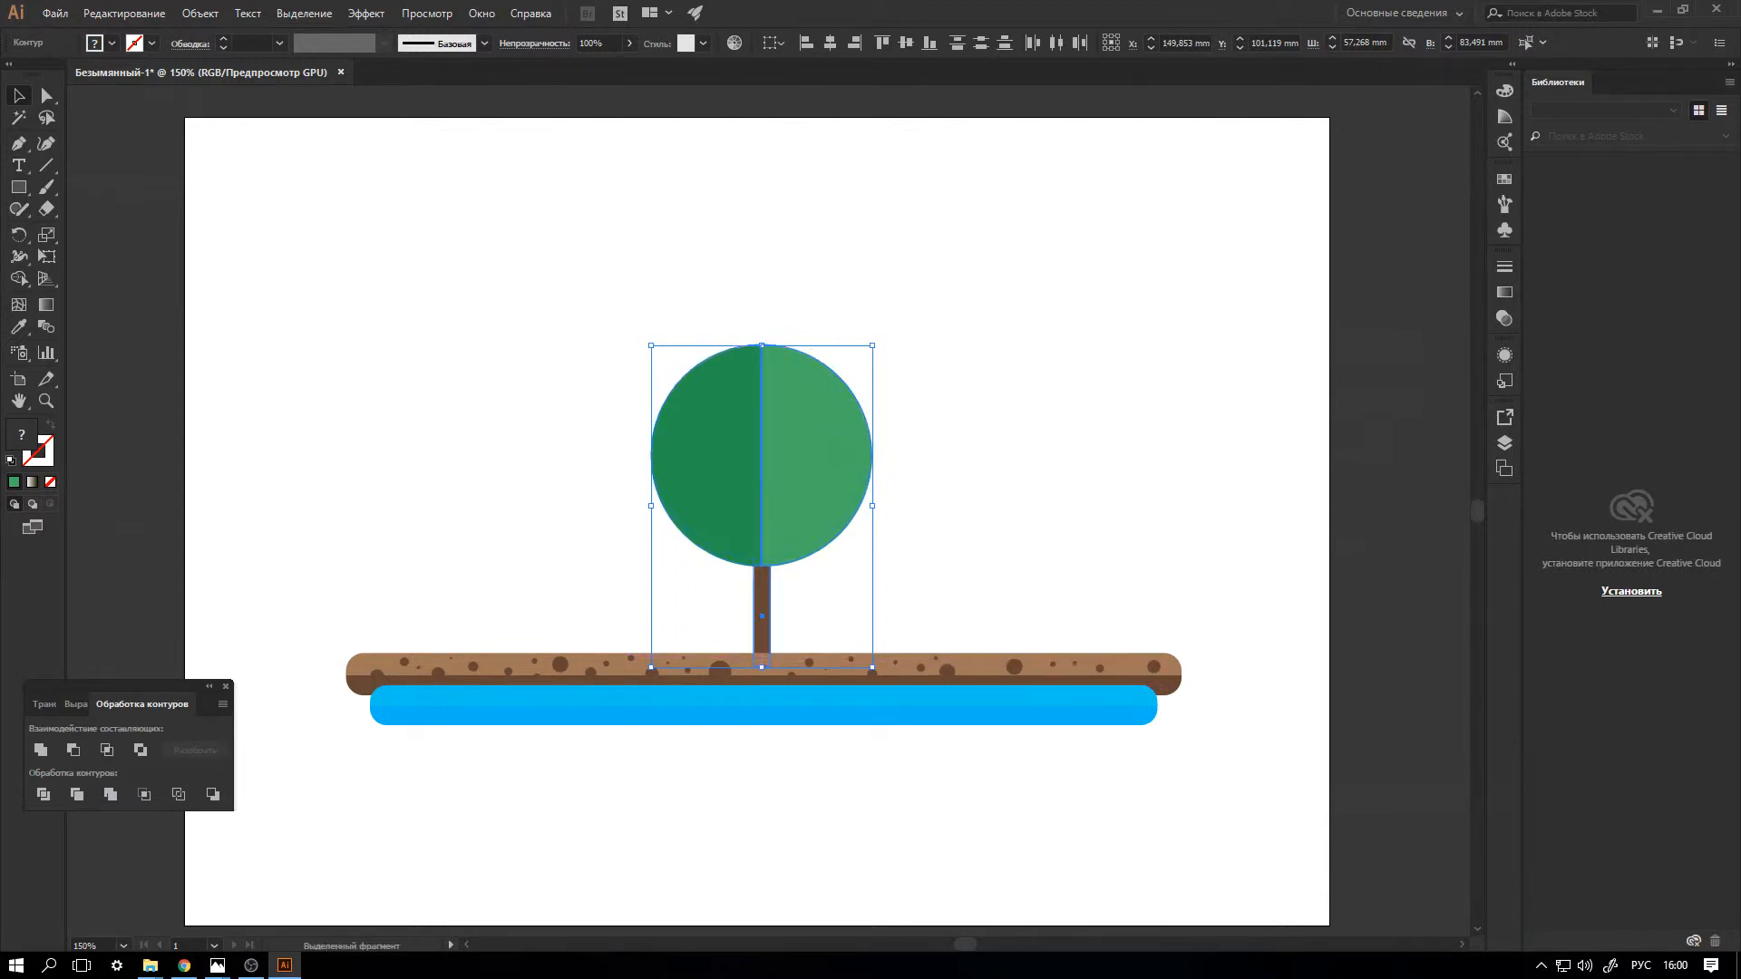
pyautogui.hotkey('ctrl', 'shift', 'a')
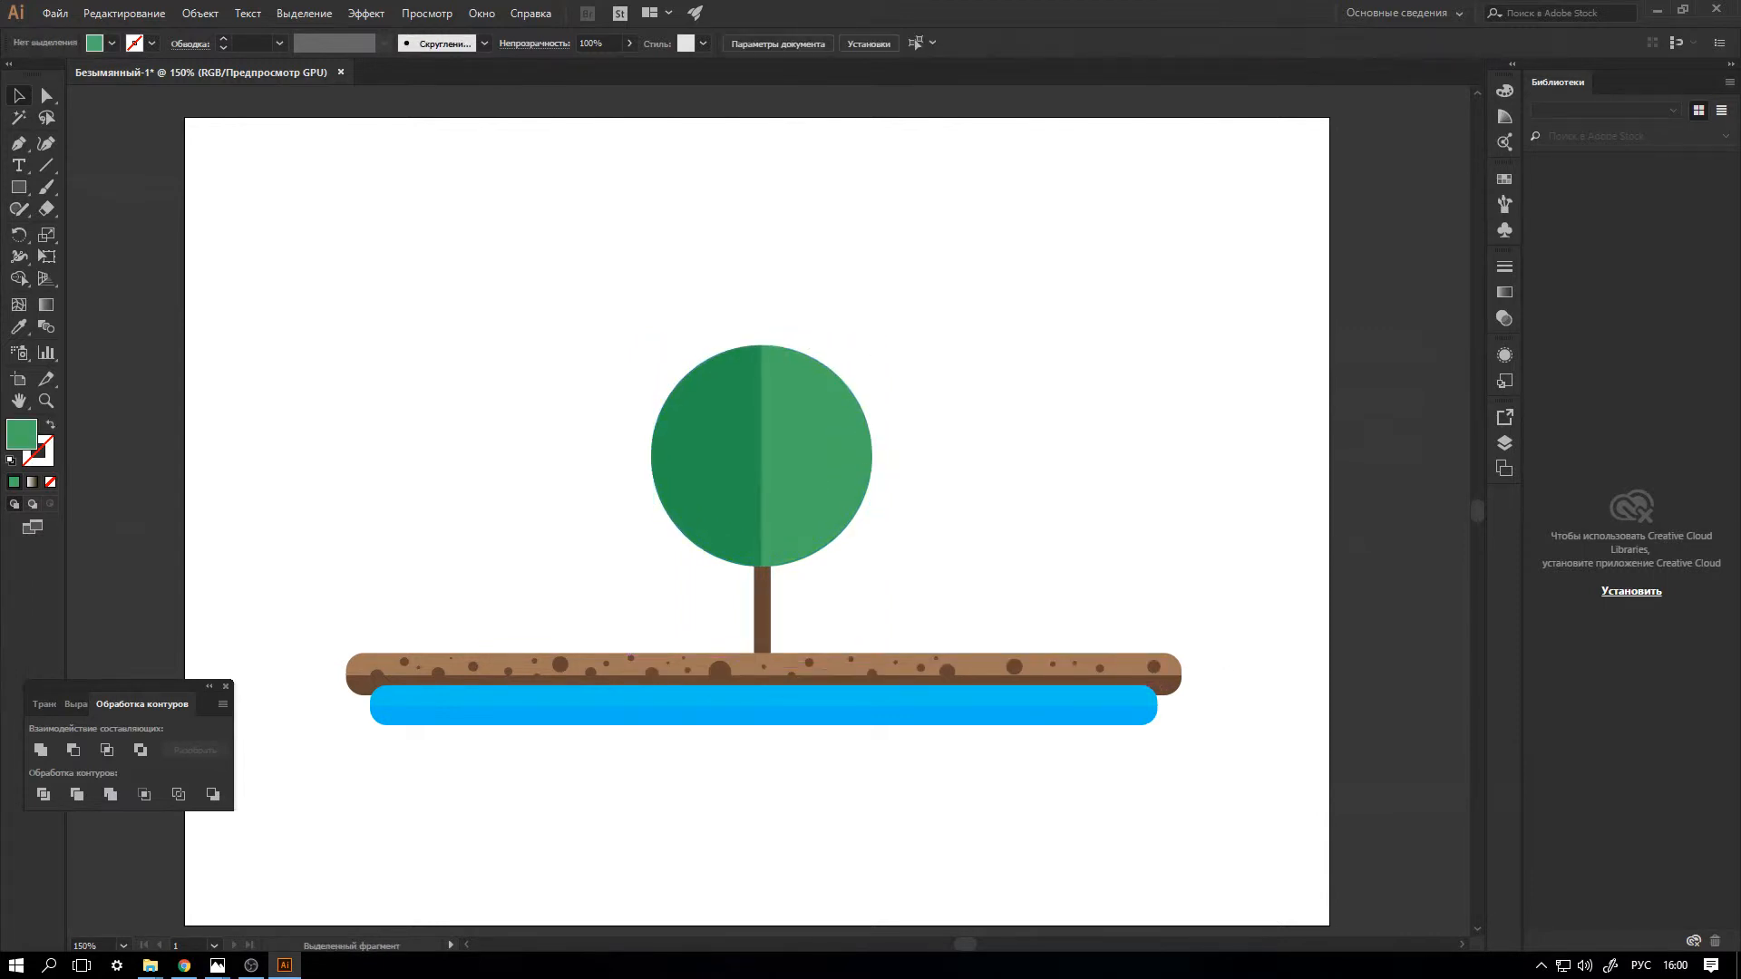
# Enlarge the round tree proportionally and shift it to the right part of the ground bar, keeping the trunk on the ground.
pyautogui.moveTo(567, 308); pyautogui.dragTo(1001, 653)
pyautogui.moveTo(873, 345); pyautogui.dragTo(938, 249)
pyautogui.moveTo(794, 457); pyautogui.dragTo(938, 457)
pyautogui.hotkey('ctrl', 'shift', 'a')
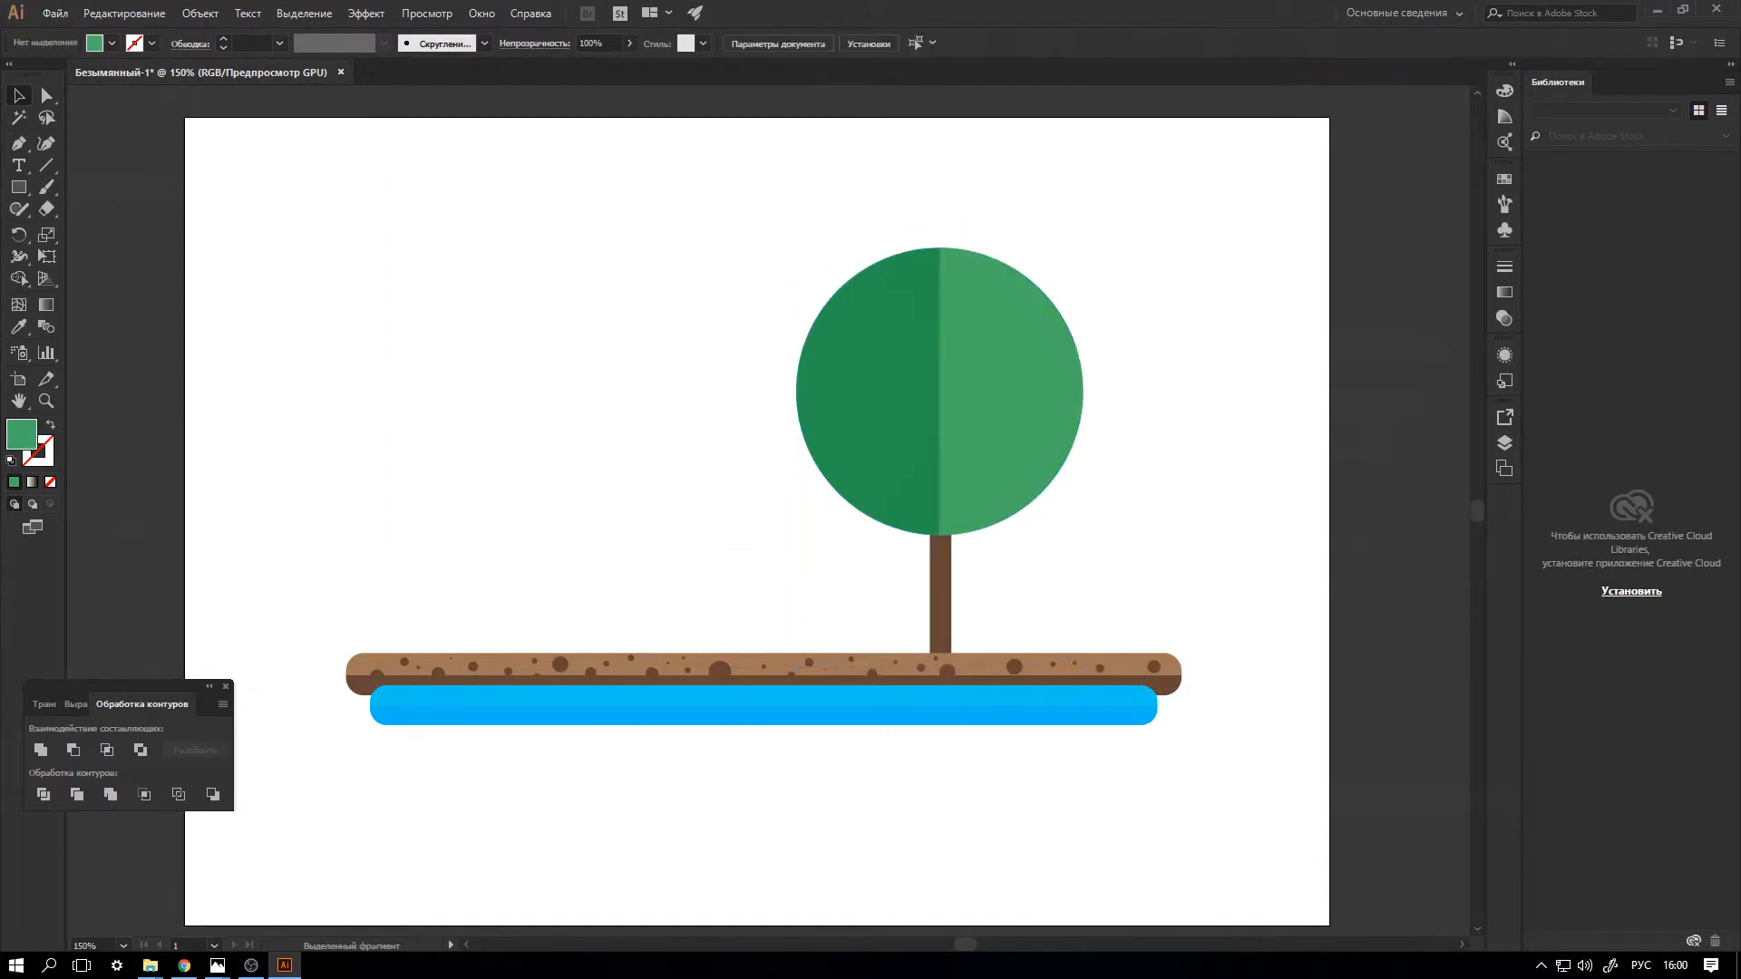
# Create a green polygon with a radius of 17.6389 mm and 3 sides, and place it in the artboard's upper left corner.
pyautogui.click(18, 187)
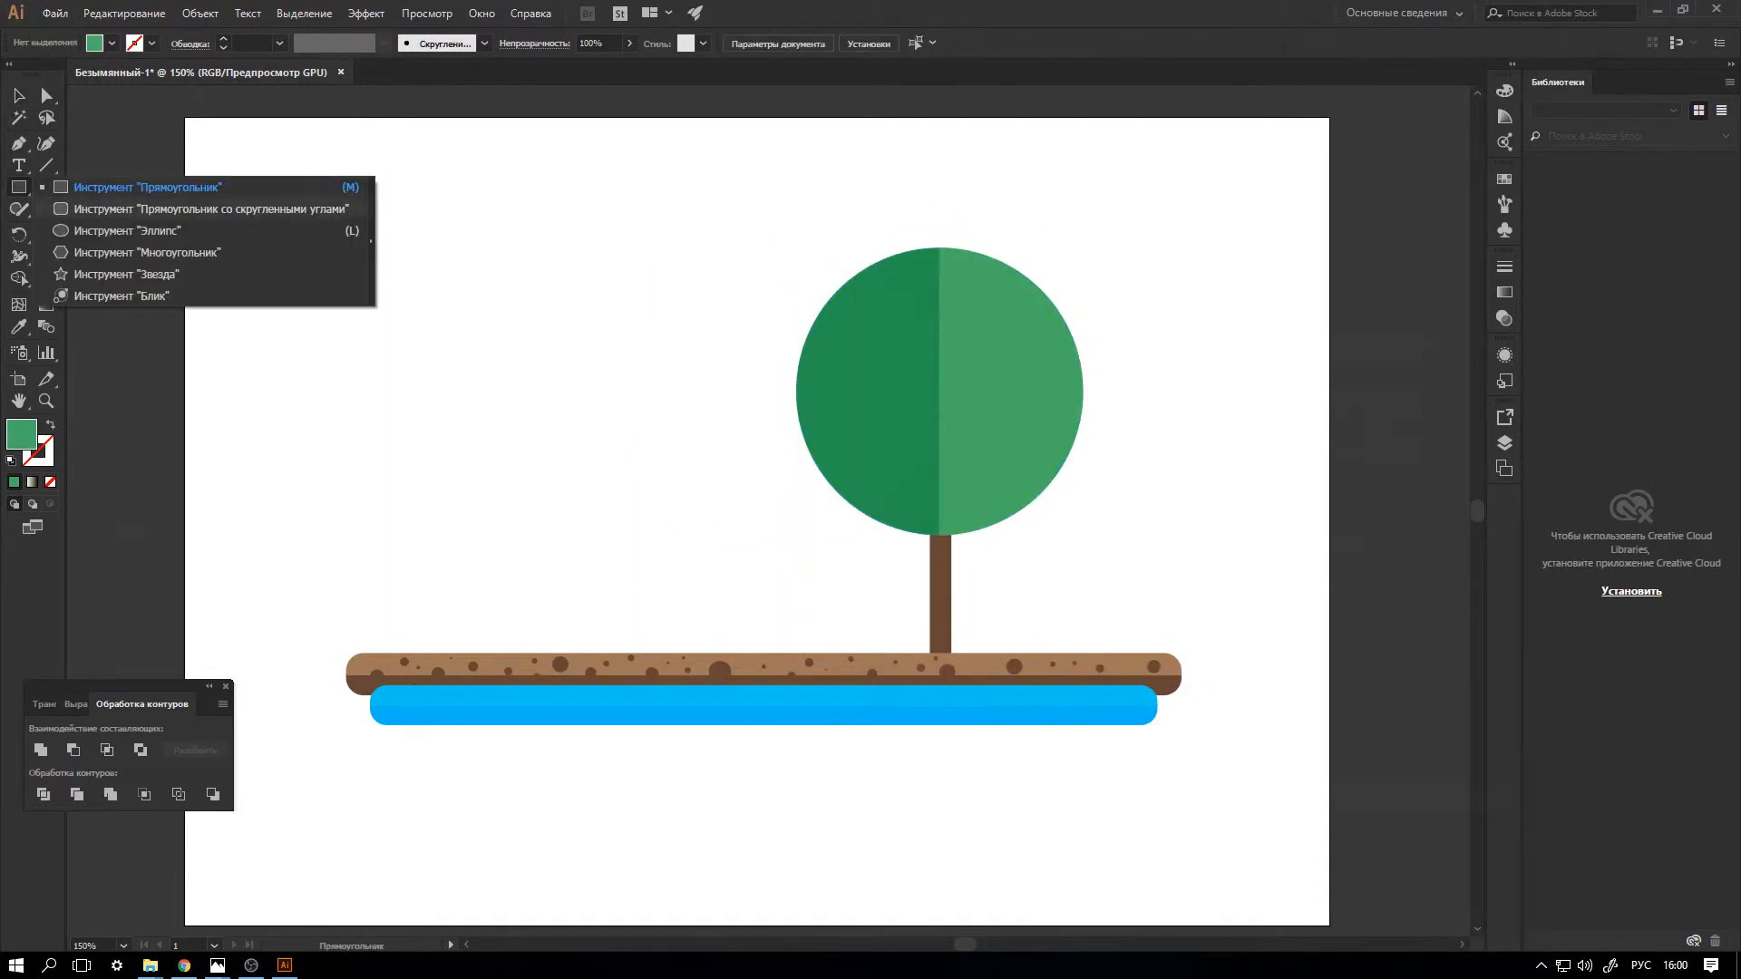
pyautogui.click(146, 252)
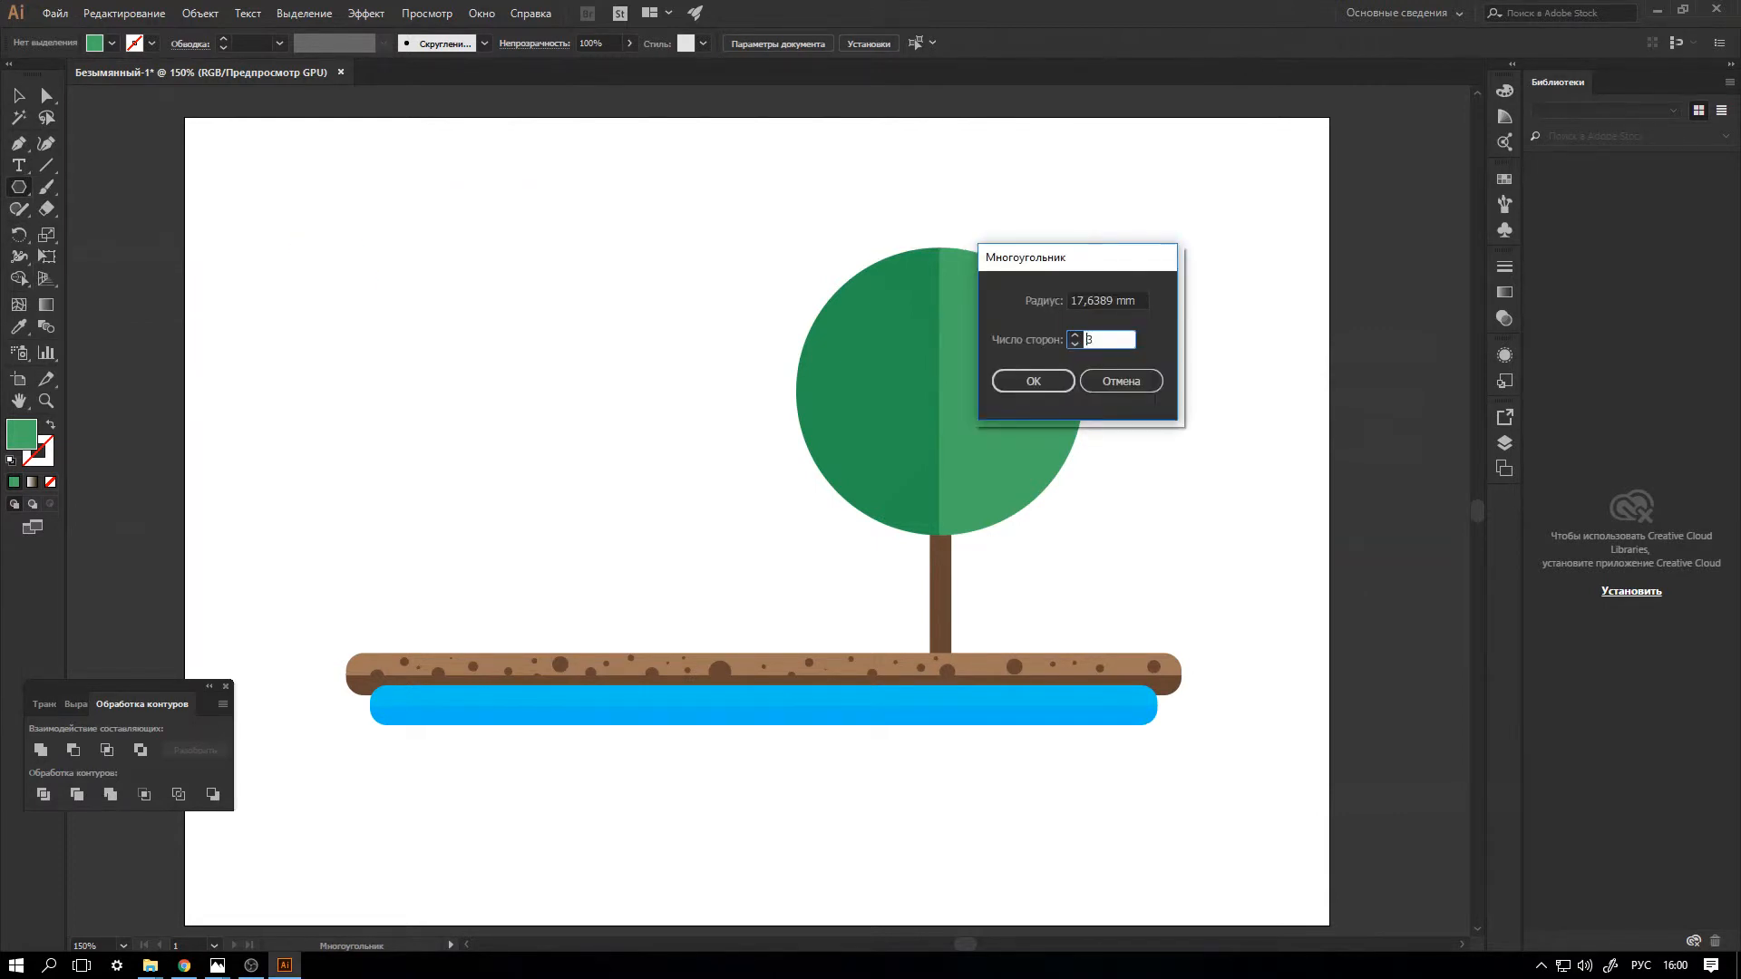
pyautogui.press('Return')
pyautogui.press('v')
pyautogui.click(453, 290)
pyautogui.click(329, 231)
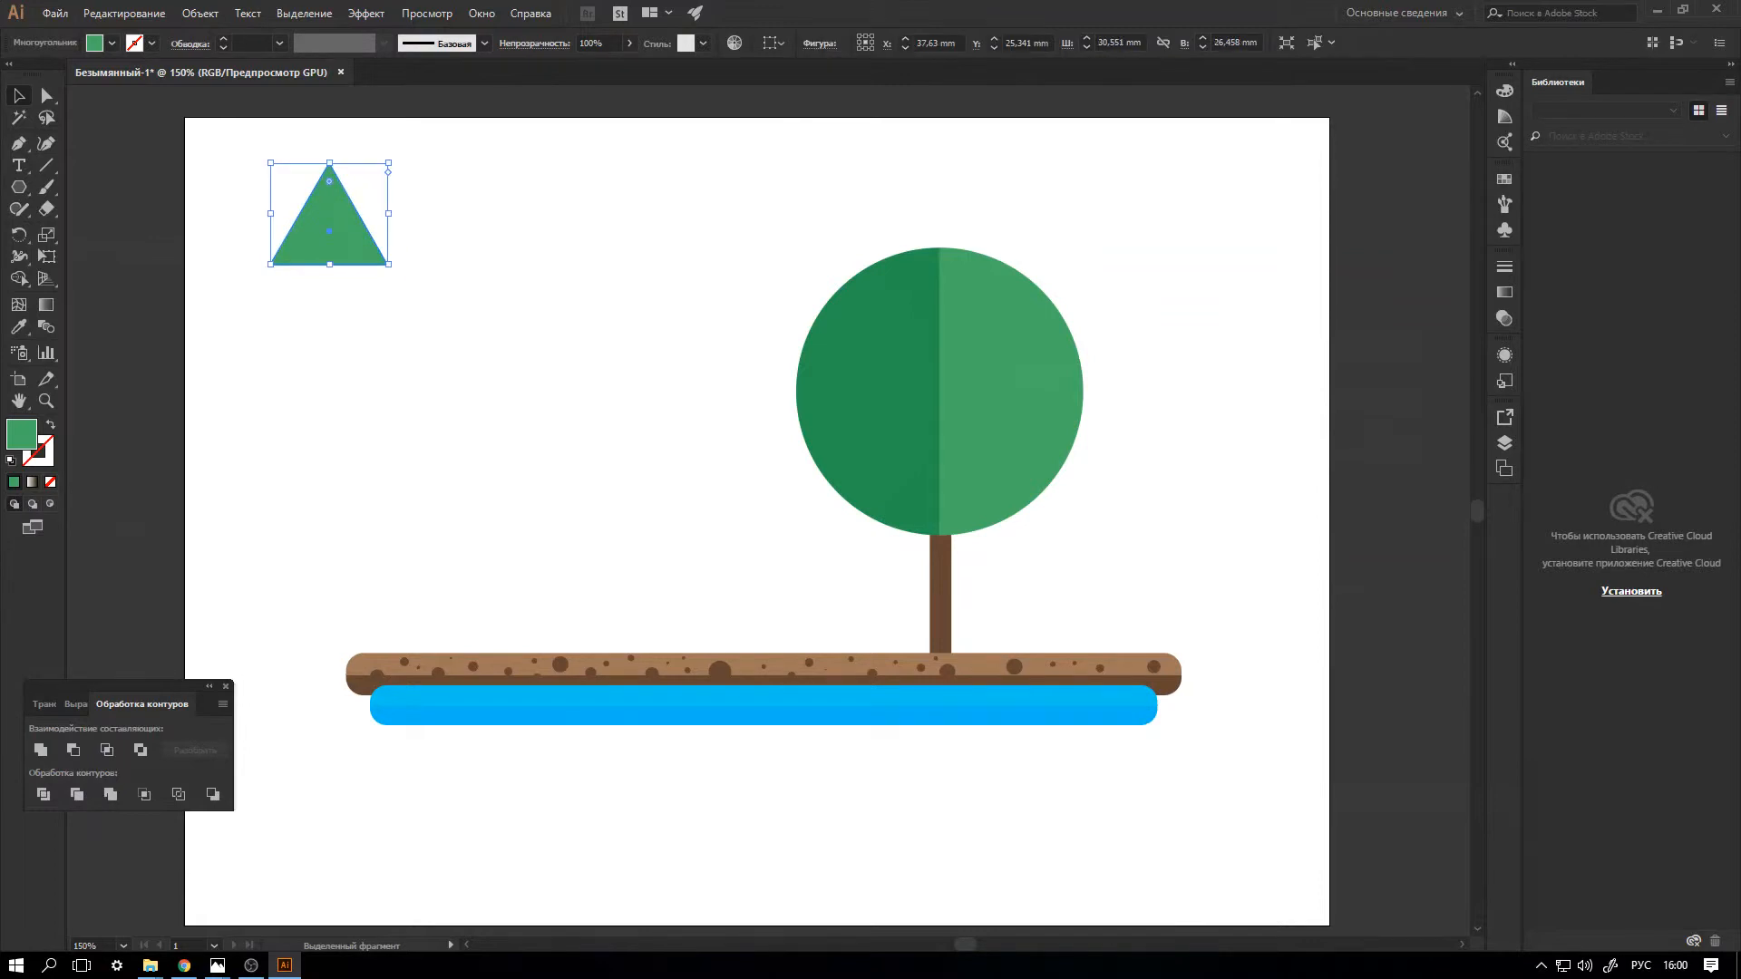
# Stack two overlapping copies below the triangle and scale the upper two tiers down to about 27.7 mm wide.
pyautogui.moveTo(350, 227); pyautogui.dragTo(350, 328)
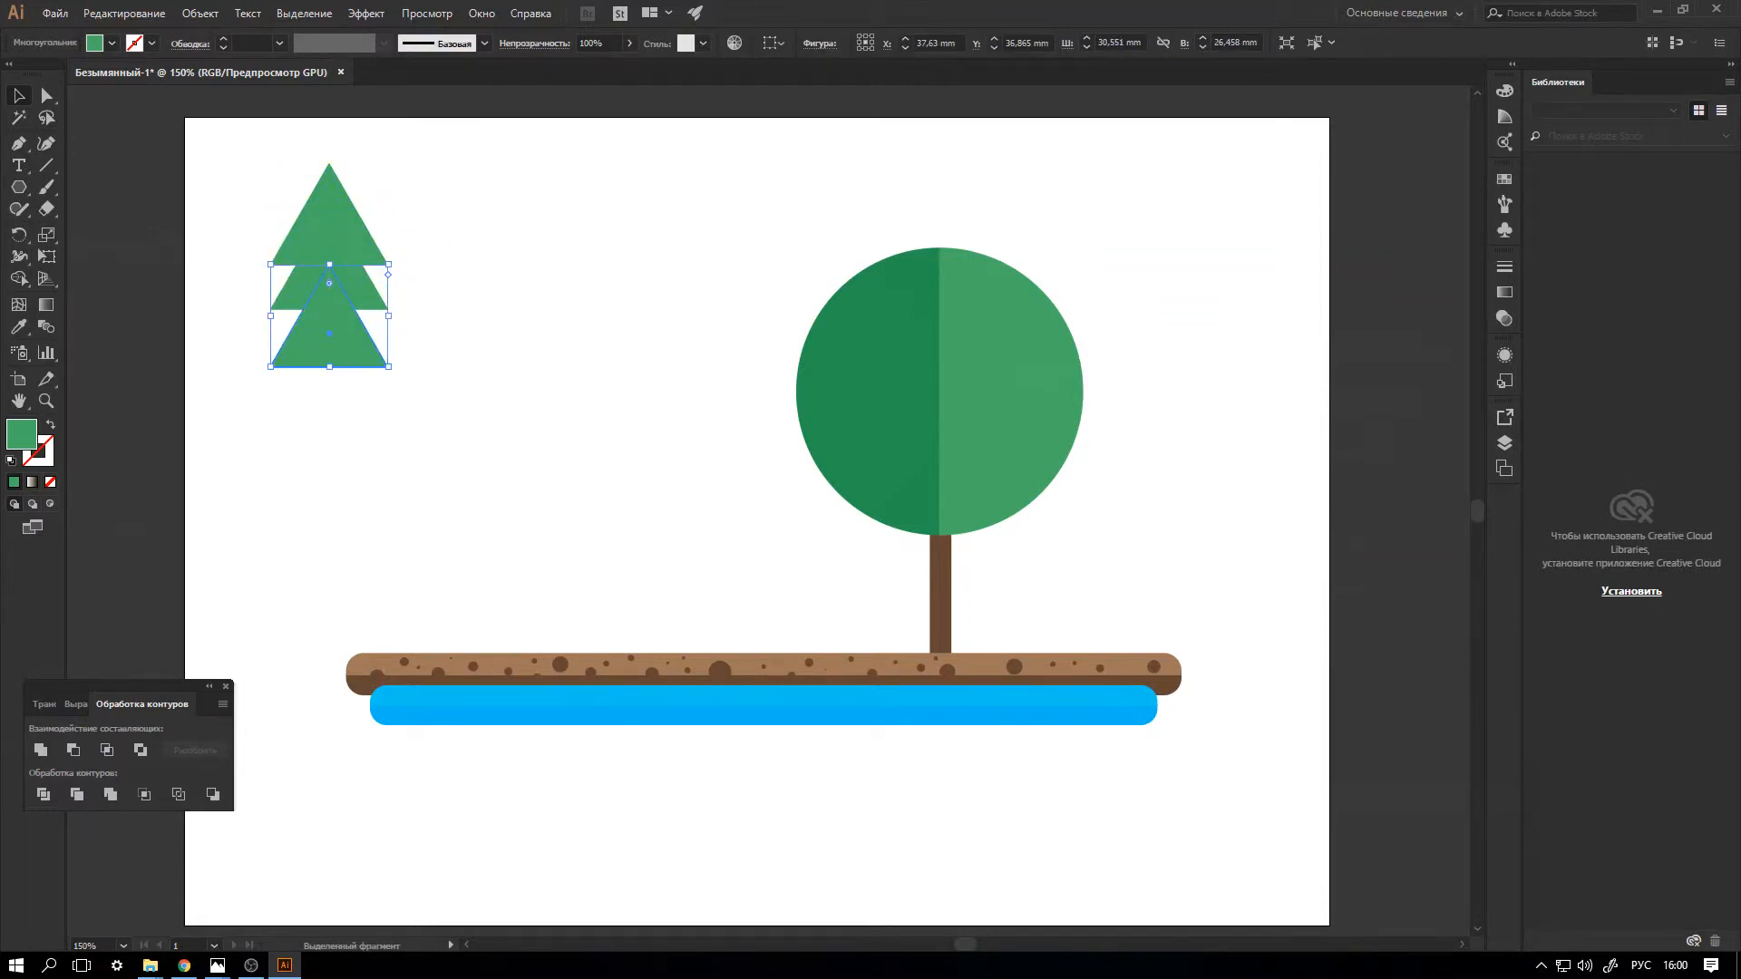
pyautogui.click(360, 294)
pyautogui.keyDown('shift'); pyautogui.click(356, 339); pyautogui.keyUp('shift')
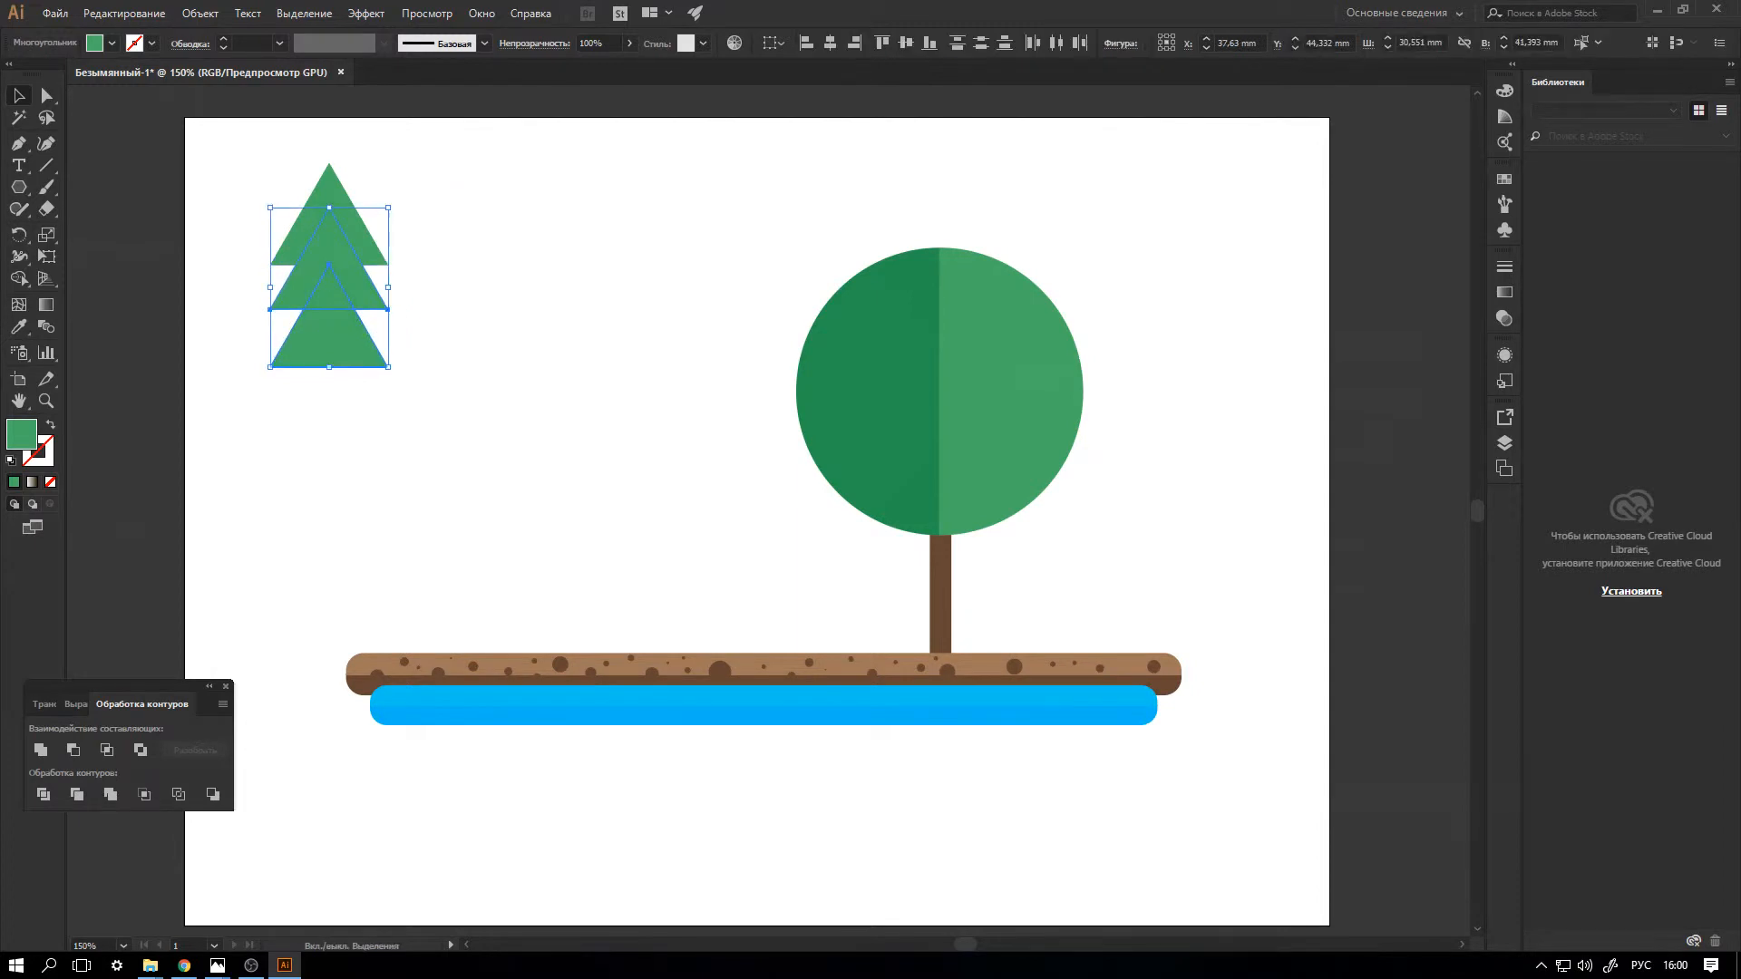
pyautogui.moveTo(389, 368); pyautogui.dragTo(388, 368)
pyautogui.click(365, 230)
pyautogui.moveTo(388, 264); pyautogui.dragTo(325, 287)
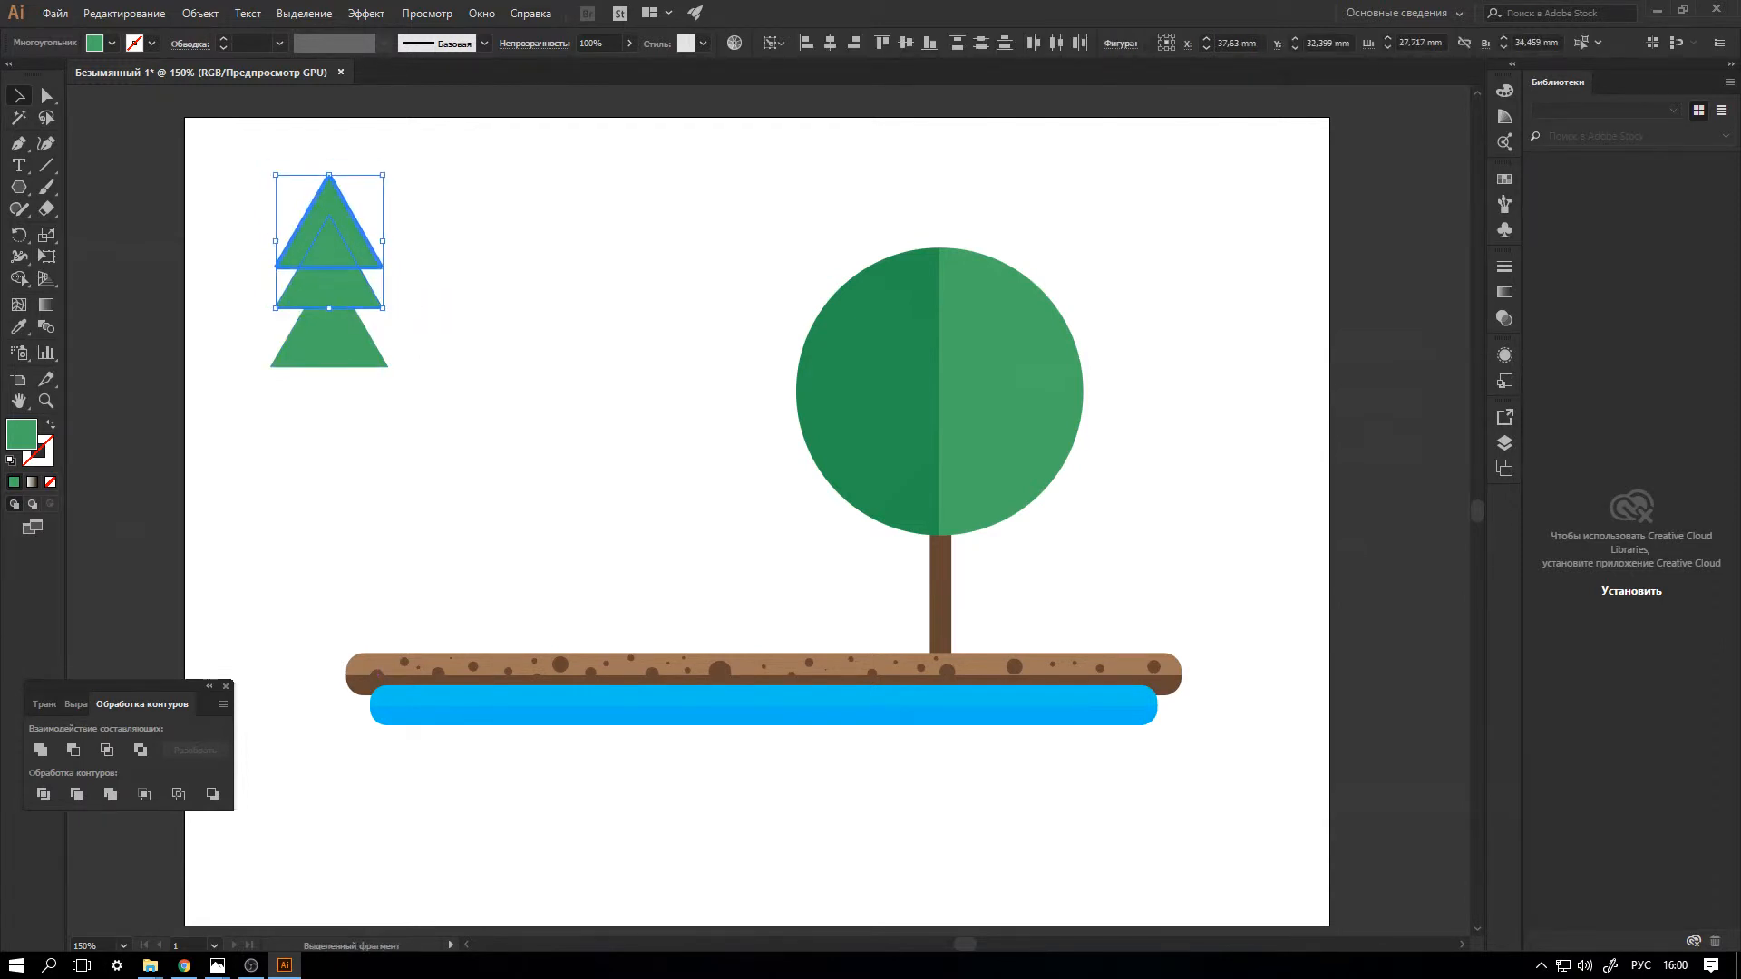
# Scale the top triangle down further so that it is narrower than the middle tier.
pyautogui.click(406, 237)
pyautogui.click(360, 229)
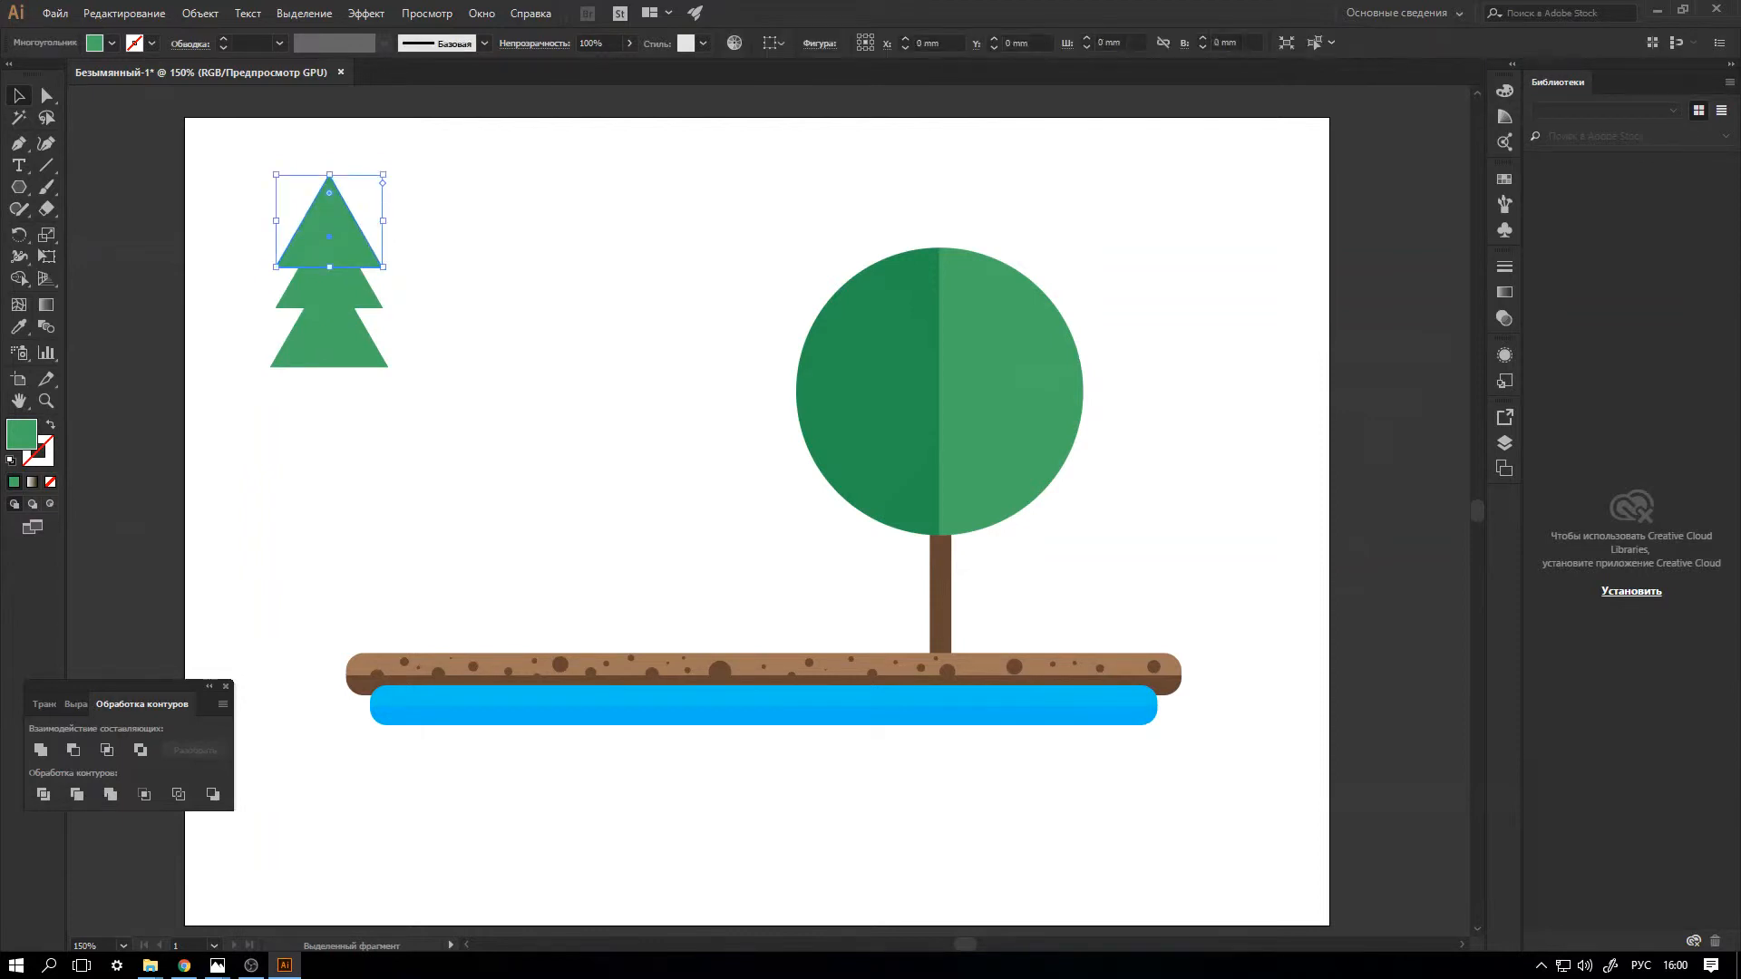
pyautogui.moveTo(383, 267); pyautogui.dragTo(324, 312)
pyautogui.click(425, 305)
# Adjust the positions of the fir's three triangles so the tiers overlap evenly around a common middle.
pyautogui.click(328, 362)
pyautogui.press('Down')
pyautogui.press('Down')
pyautogui.press('Down')
pyautogui.press('Right')
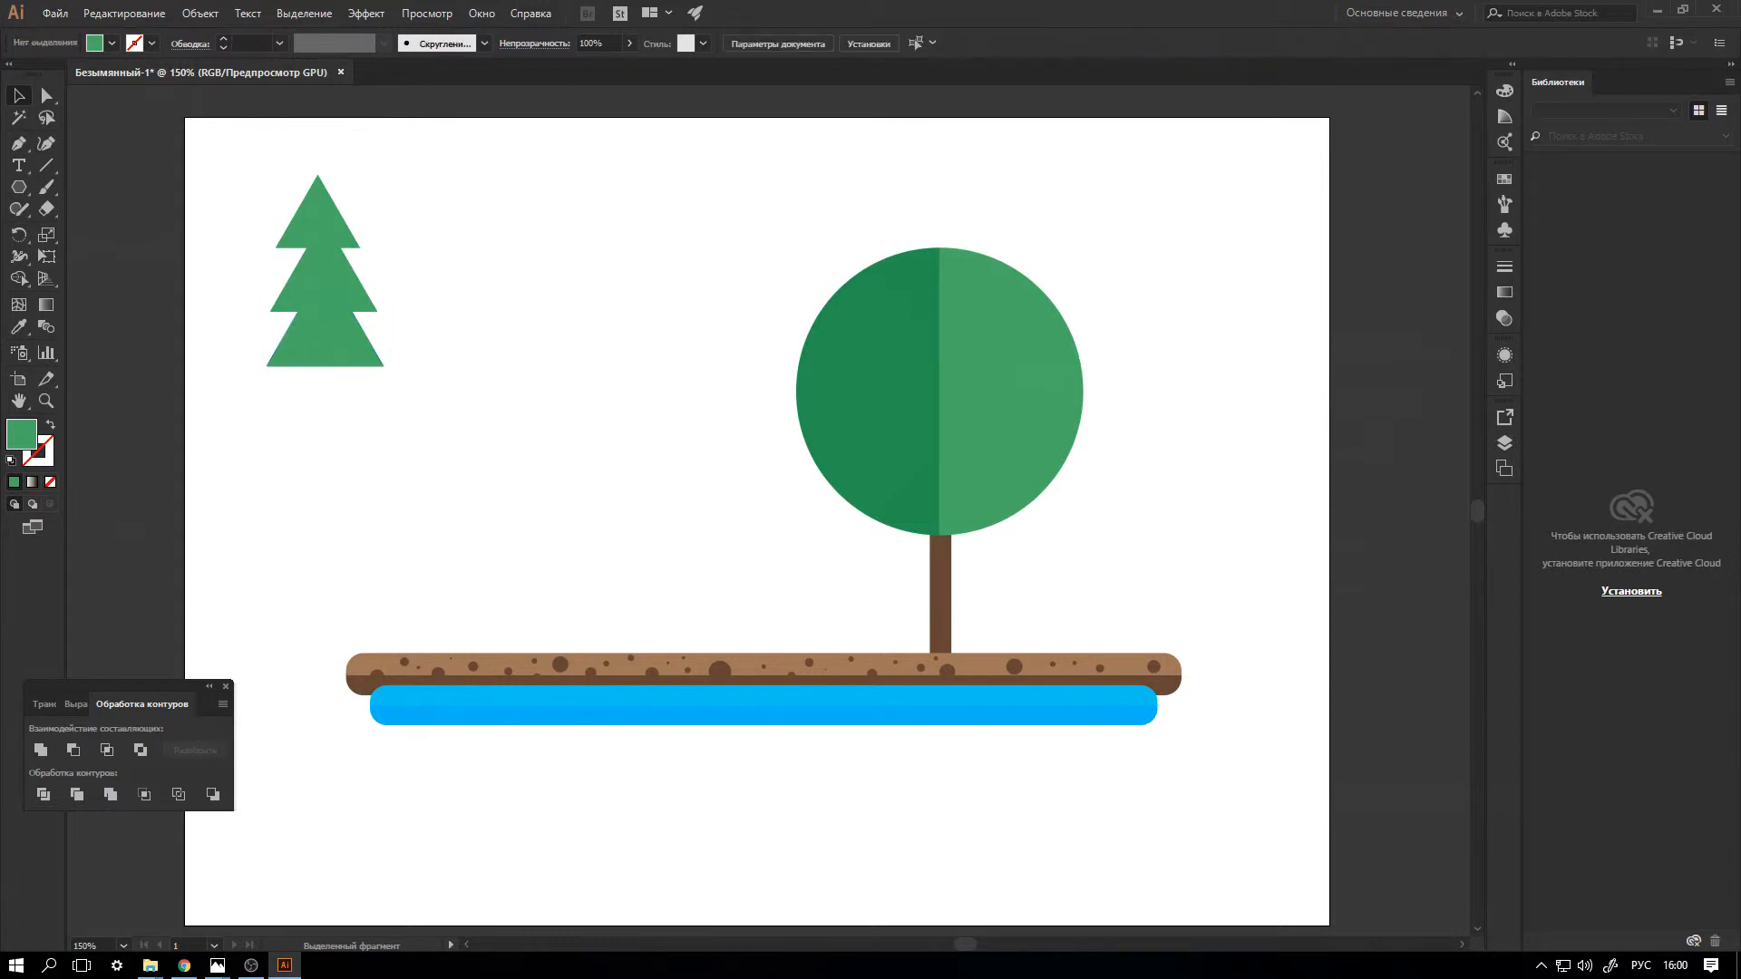
pyautogui.moveTo(337, 221); pyautogui.dragTo(345, 231)
pyautogui.click(426, 240)
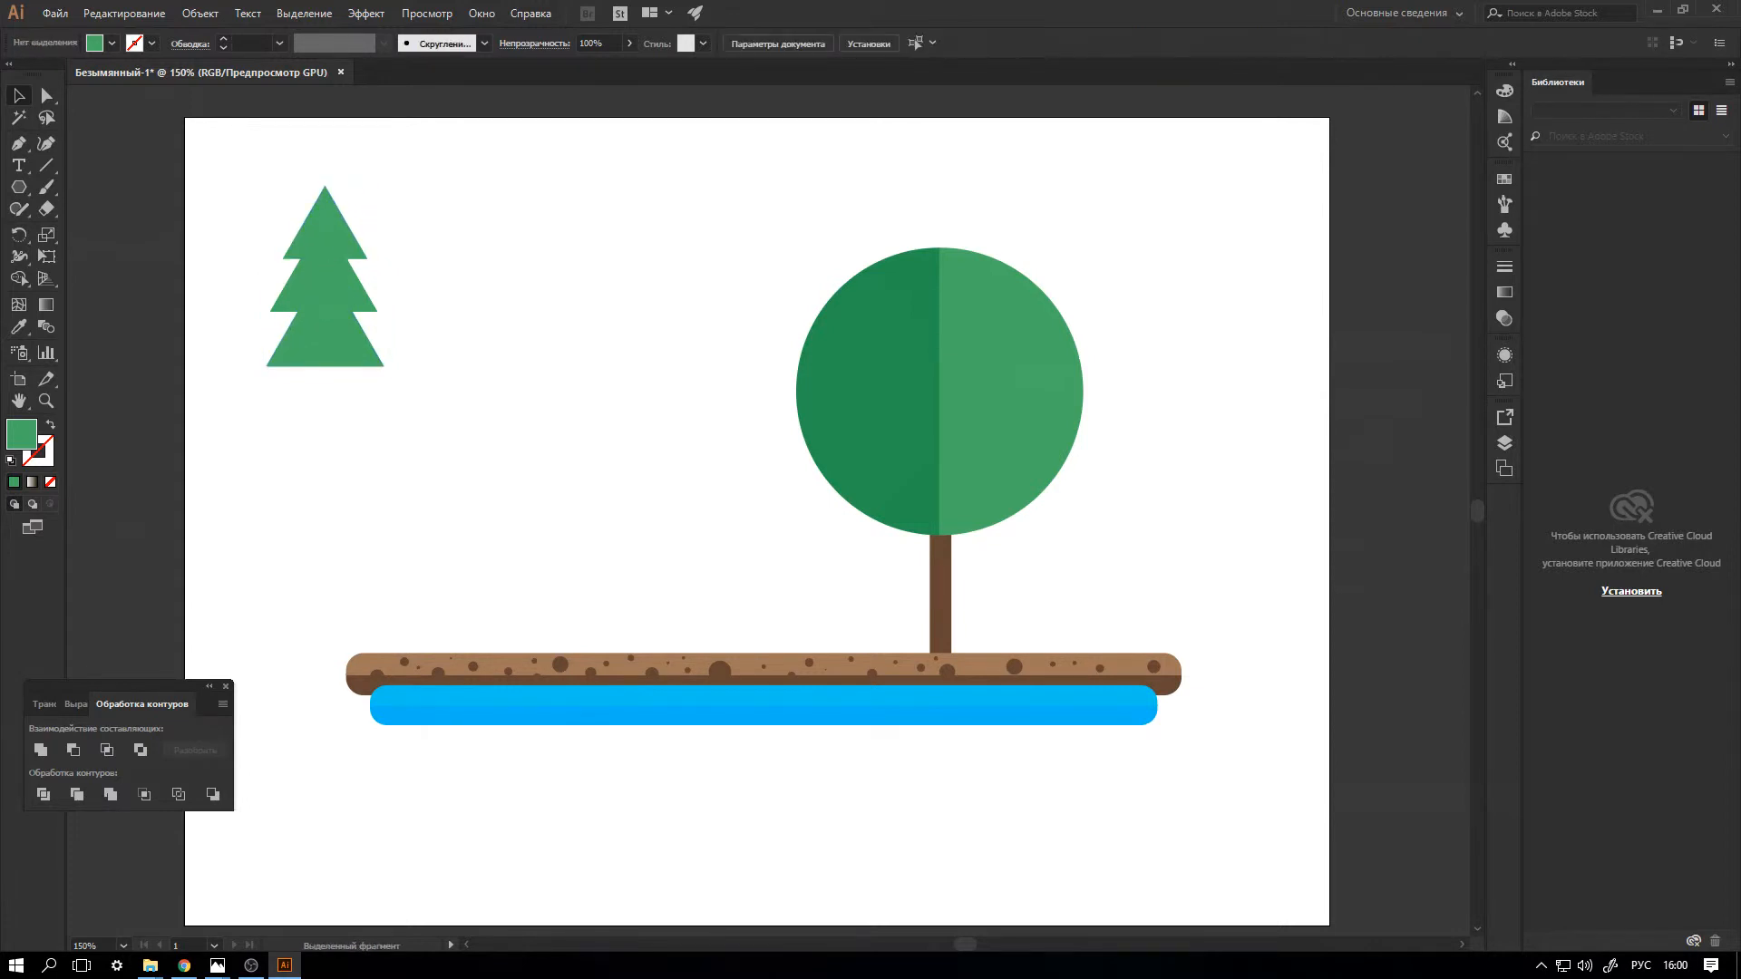
# Align all three triangles of the fir to their horizontal centres.
pyautogui.click(335, 231)
pyautogui.moveTo(419, 180); pyautogui.dragTo(287, 387)
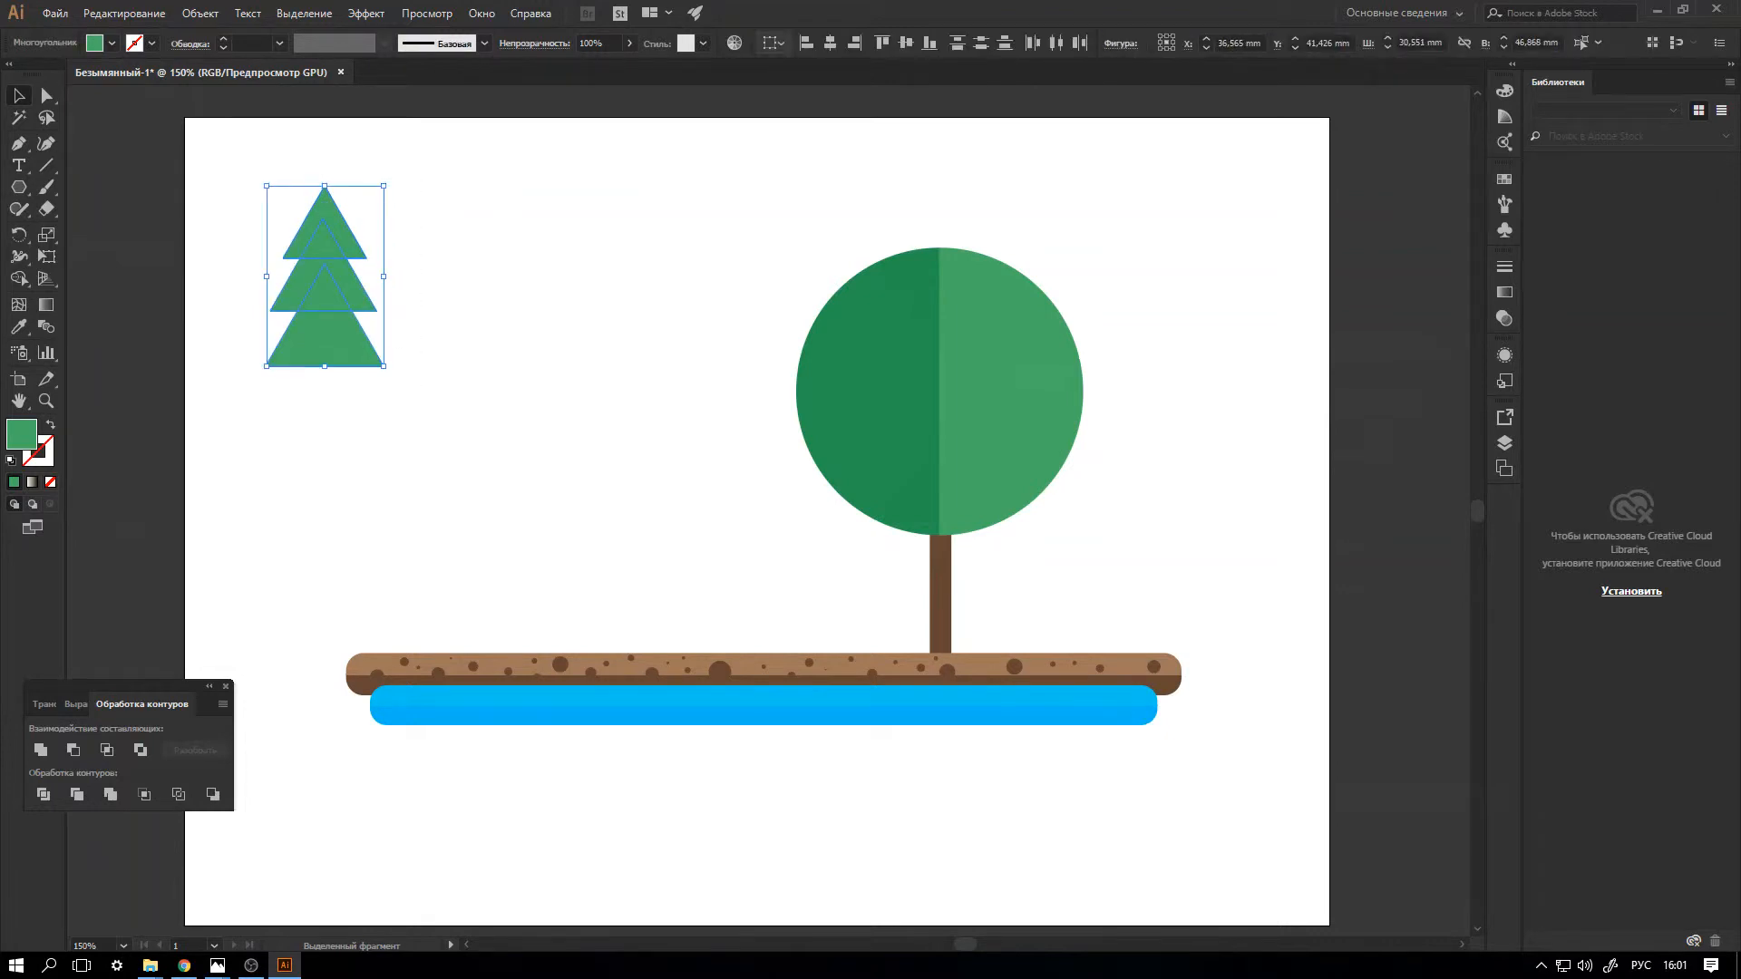
pyautogui.click(831, 42)
# Compare the medium and dark green swatches on the three triangles and fill them with the dark green.
pyautogui.click(112, 42)
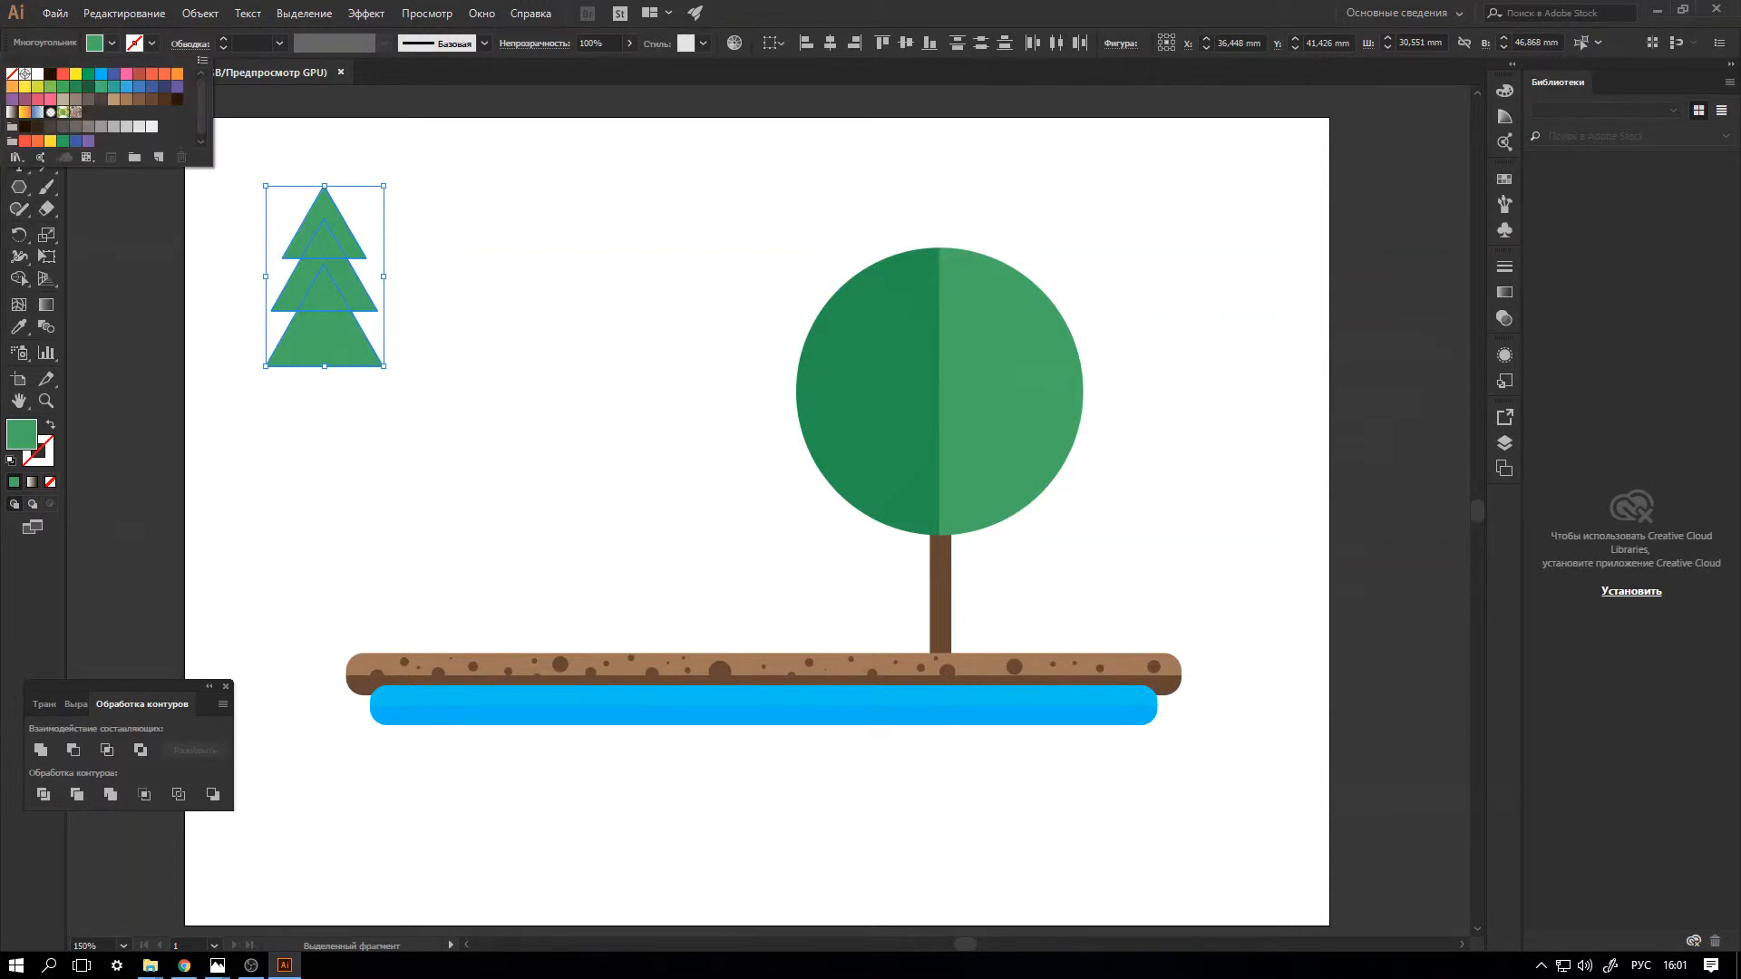
pyautogui.click(88, 86)
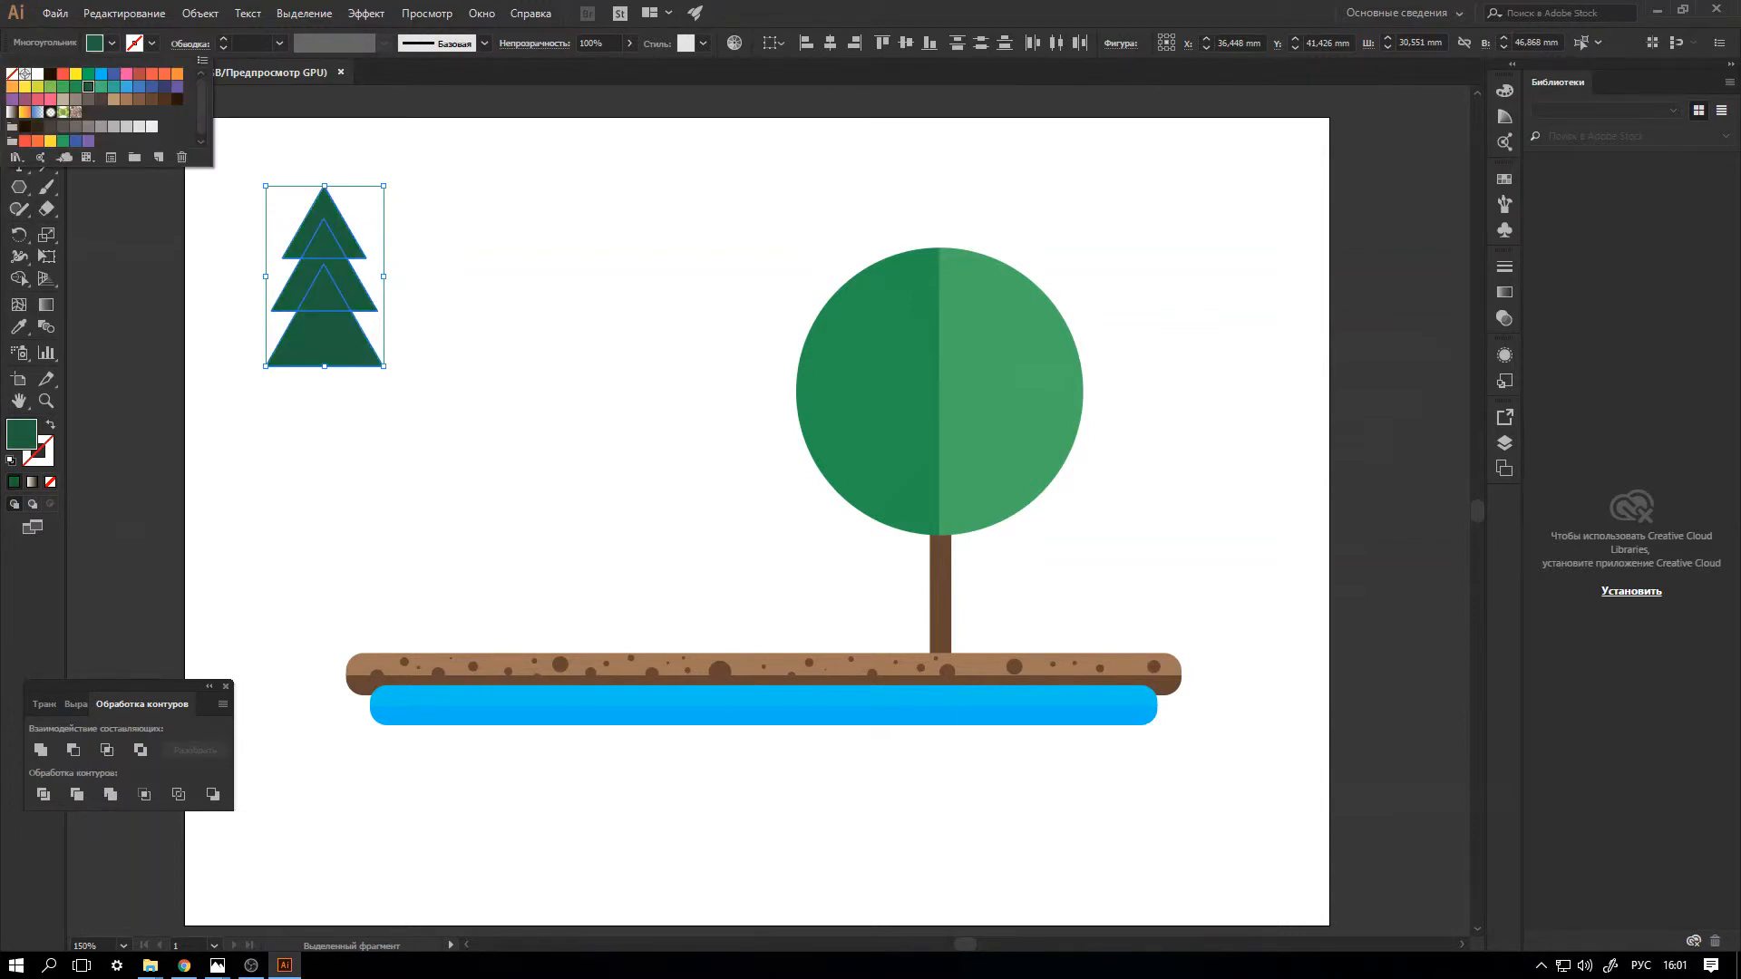
pyautogui.click(75, 86)
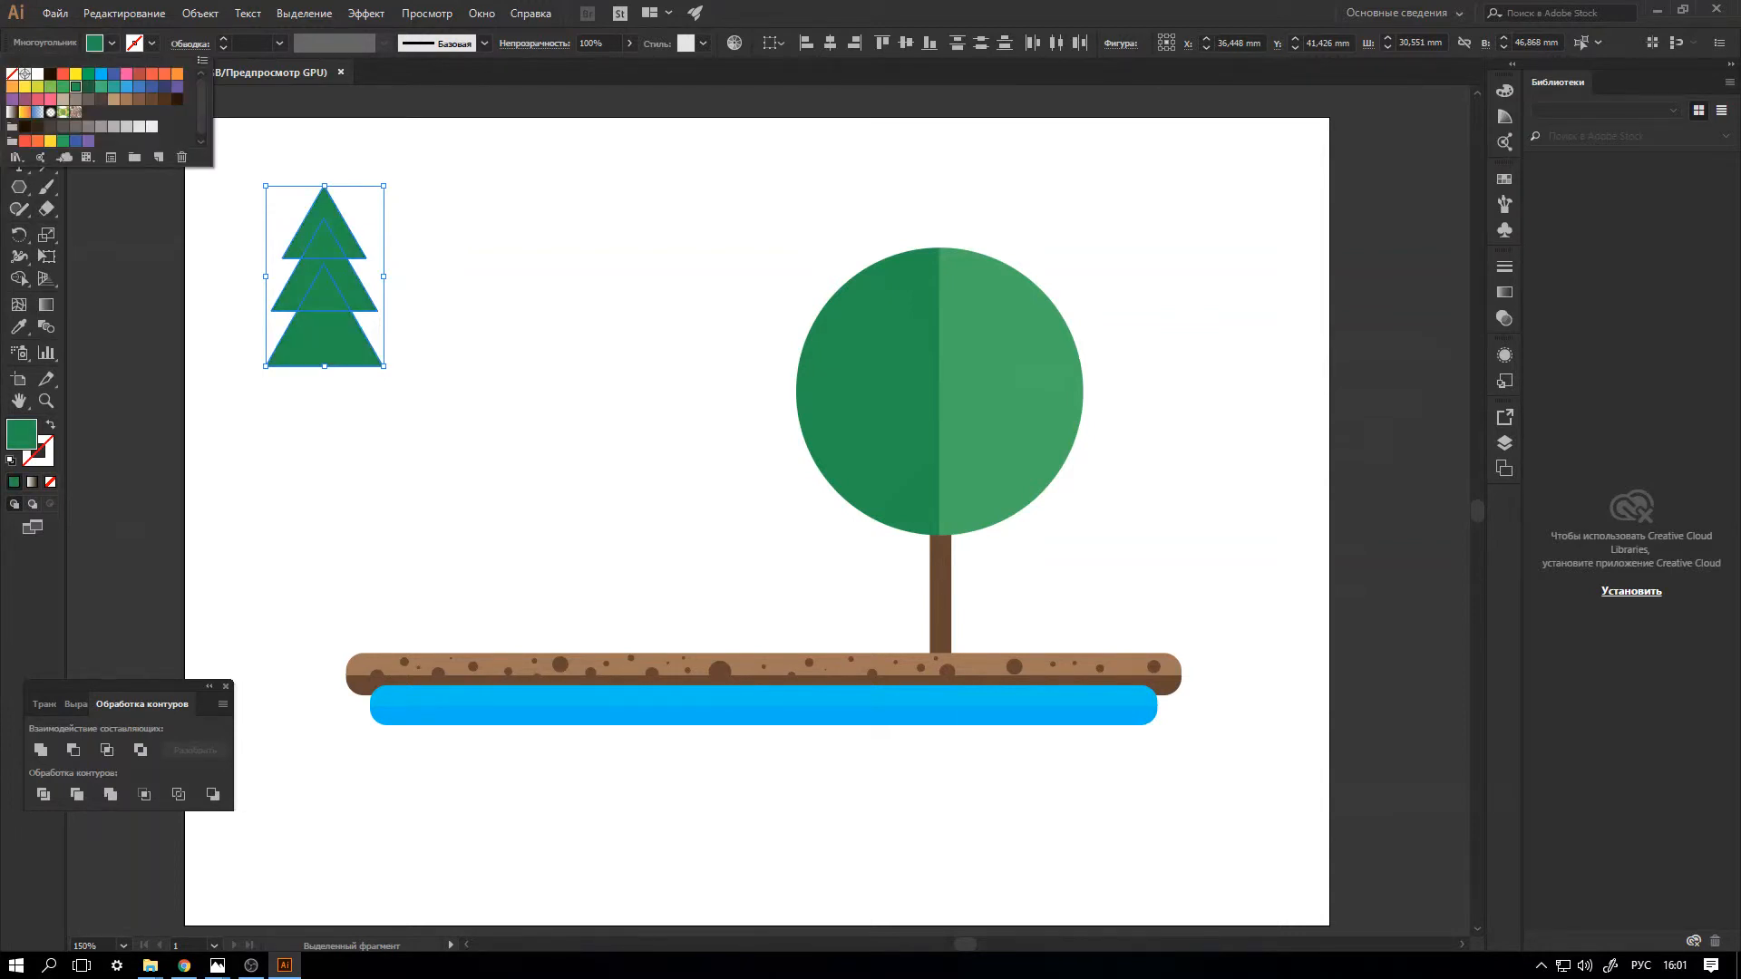
pyautogui.click(88, 86)
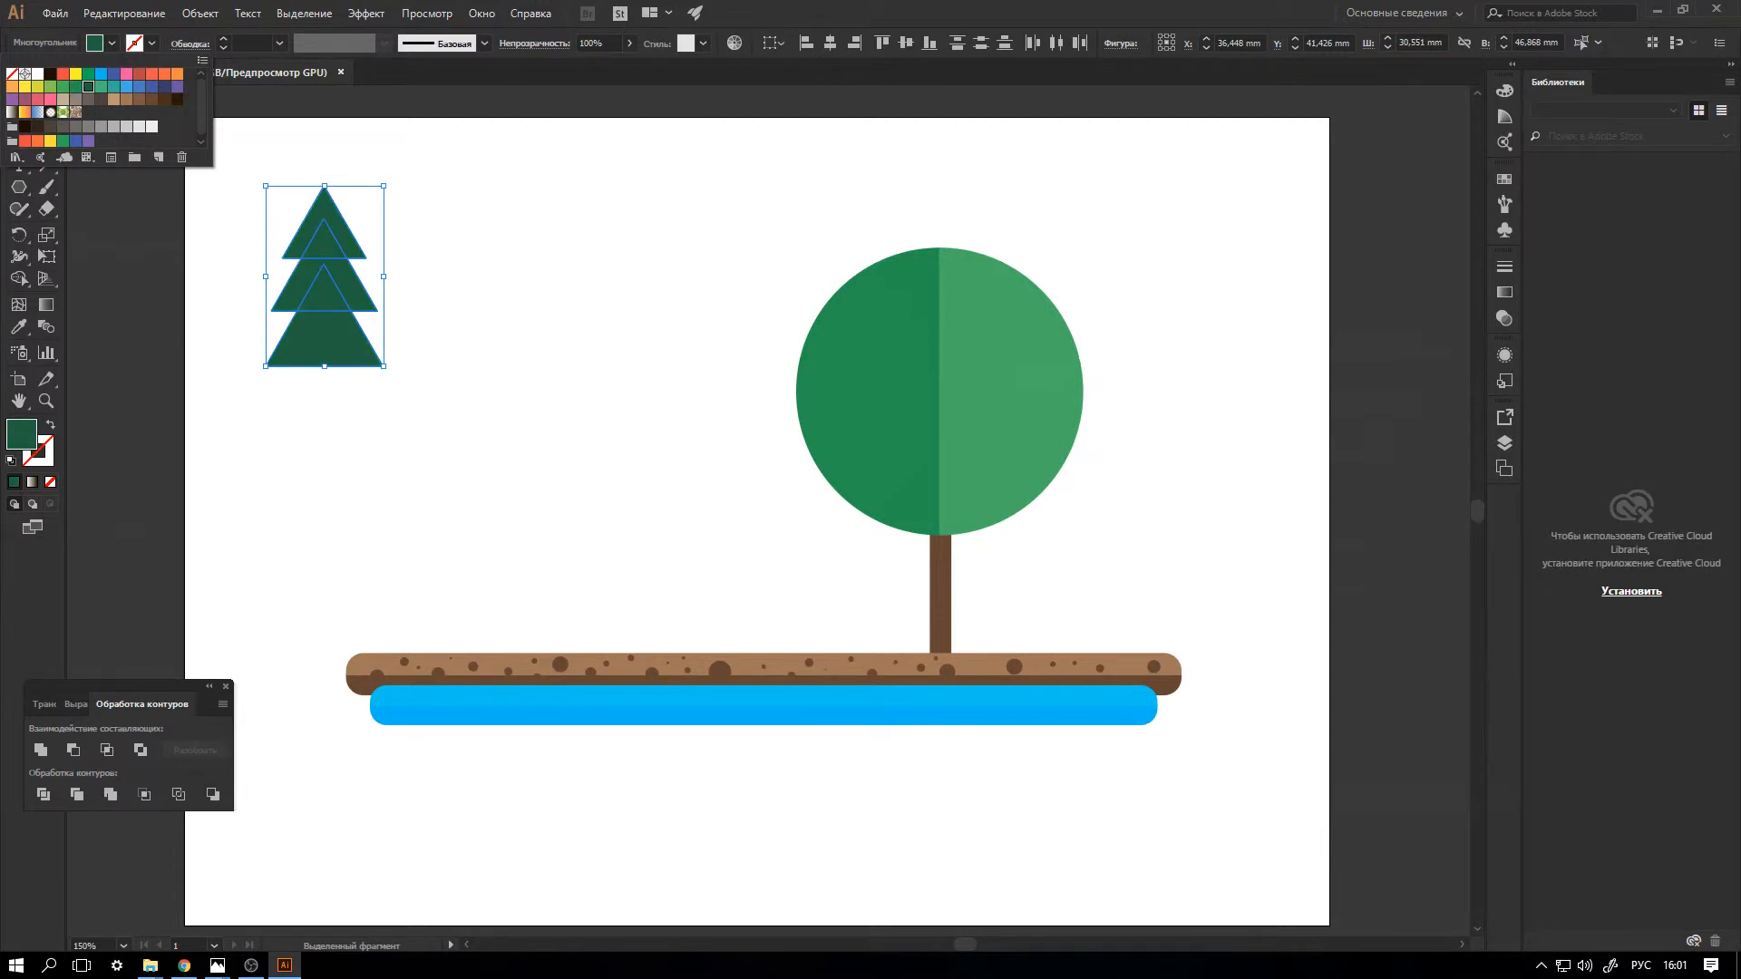
# Unite the three triangles into one fir shape and enlarge it proportionally to about 39 x 60 mm.
pyautogui.click(41, 751)
pyautogui.click(41, 751)
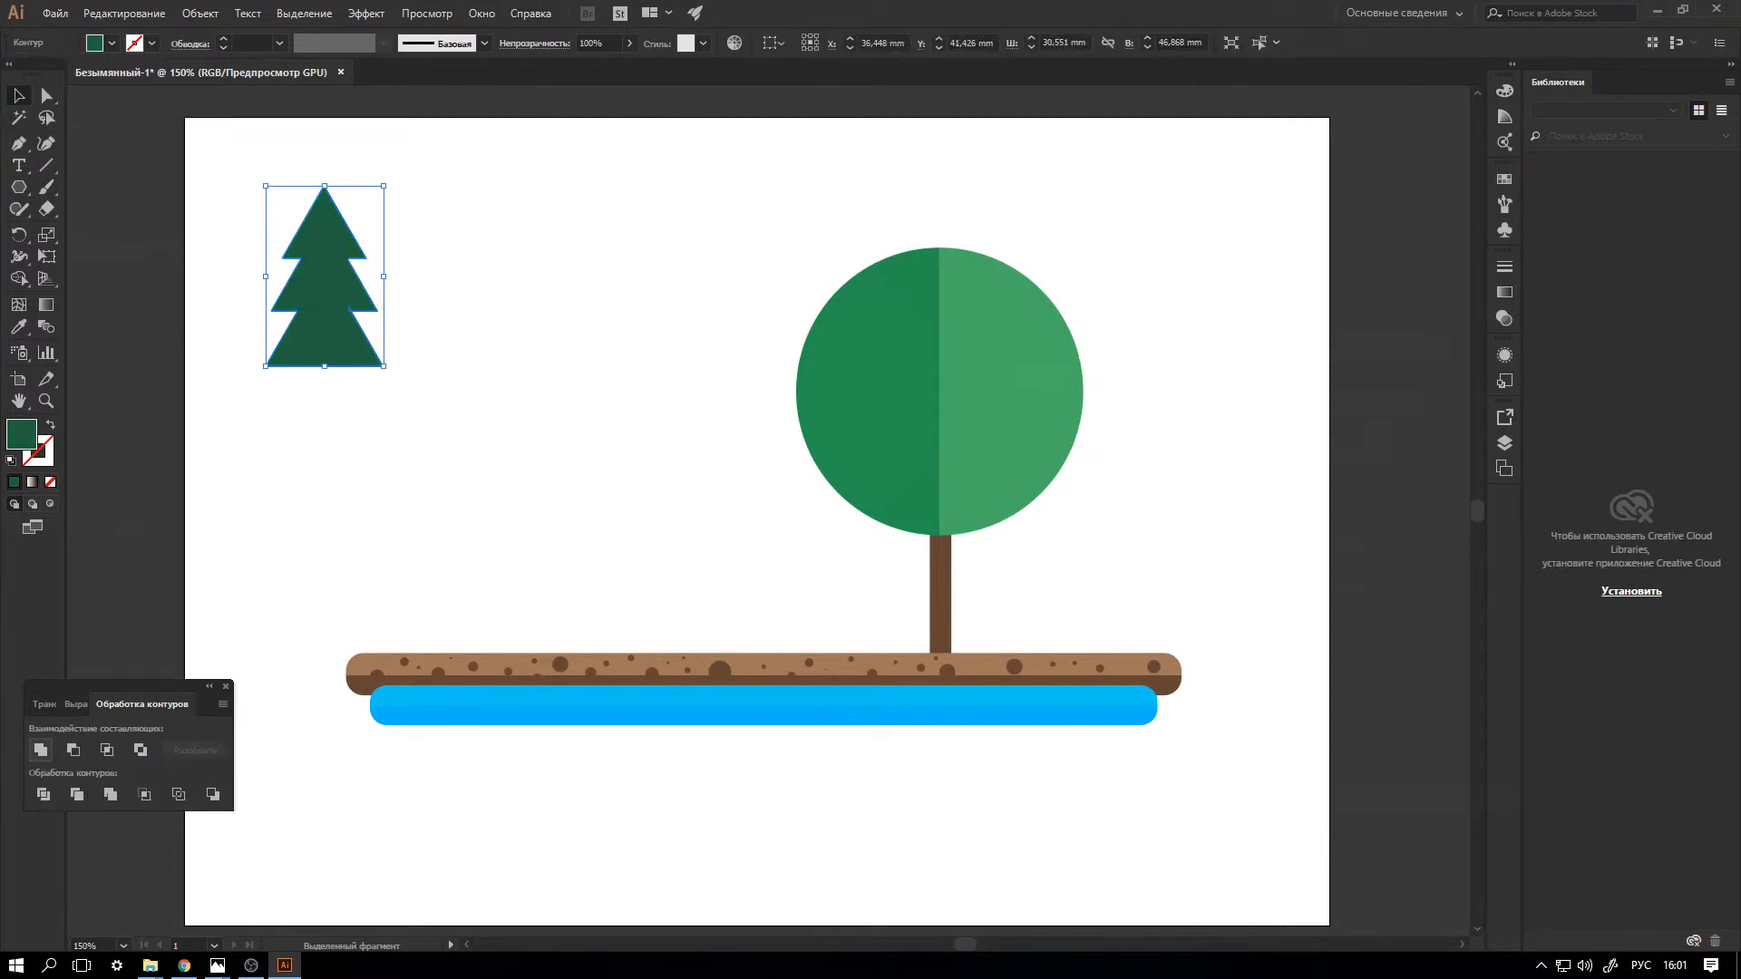
pyautogui.moveTo(384, 366); pyautogui.dragTo(416, 416)
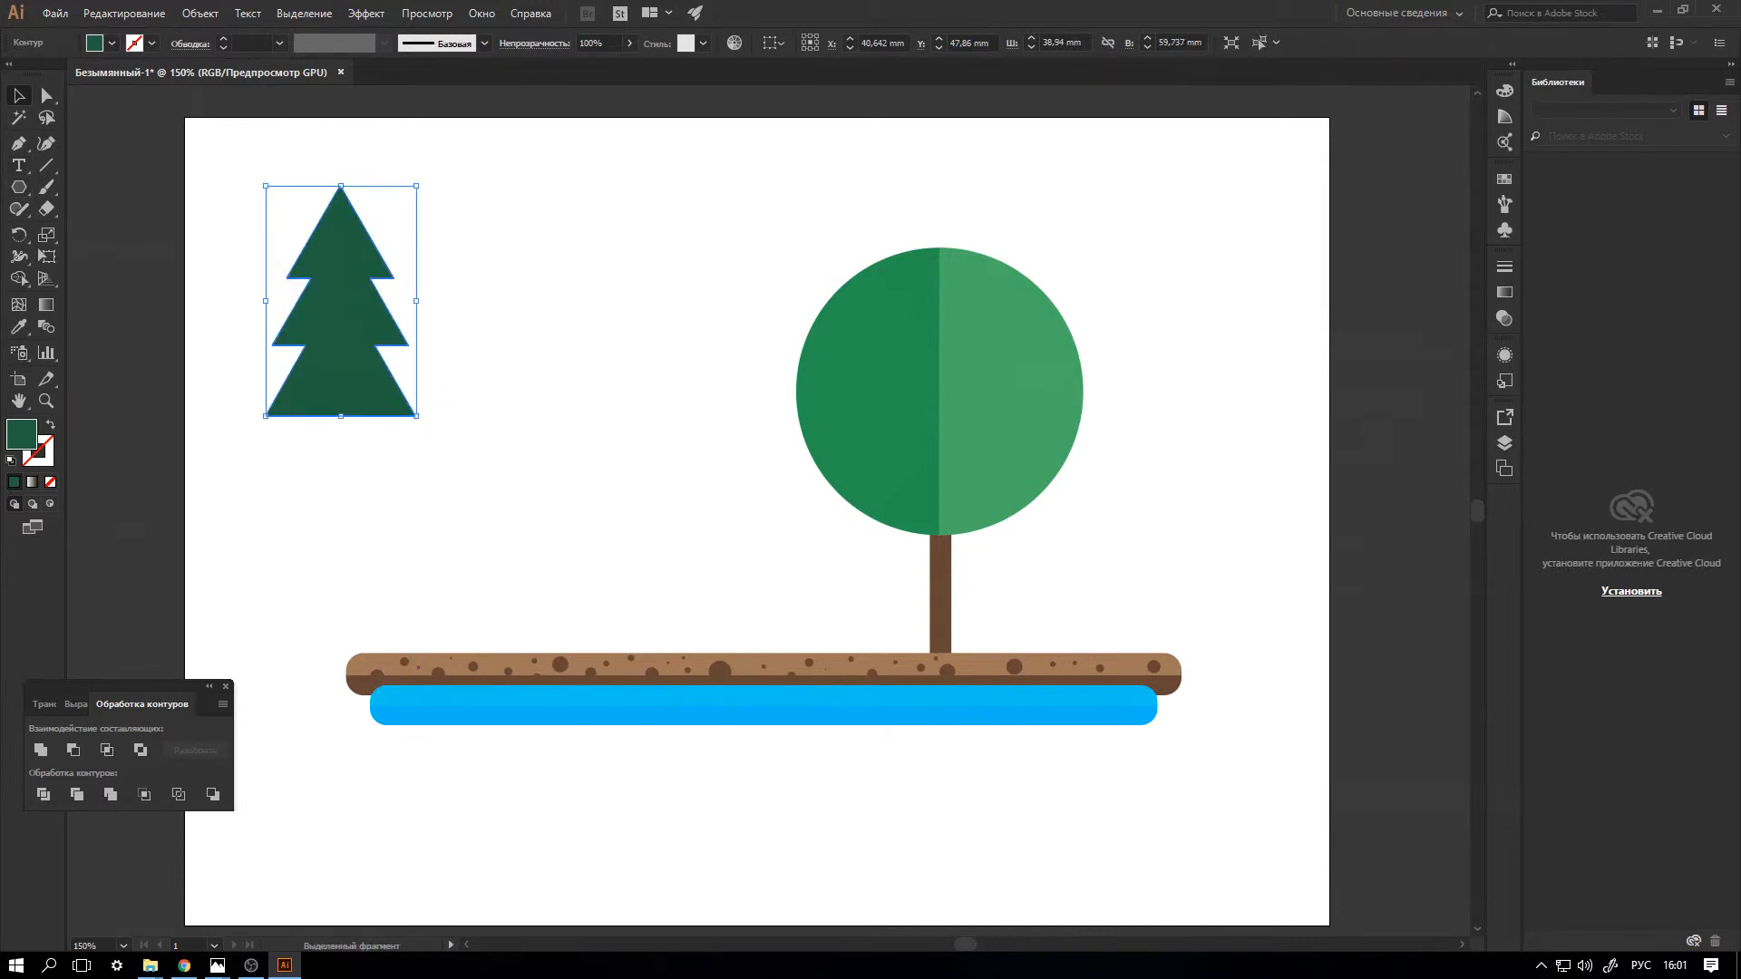
# Cut away the fir's right half by subtracting a tall rectangle that starts at its vertical centre line.
pyautogui.moveTo(18, 187); pyautogui.dragTo(136, 186)
pyautogui.moveTo(341, 146)
pyautogui.mouseDown()
pyautogui.moveTo(400, 589)
pyautogui.moveTo(445, 449)
pyautogui.mouseUp()
pyautogui.press('v')
pyautogui.moveTo(245, 142); pyautogui.dragTo(521, 417)
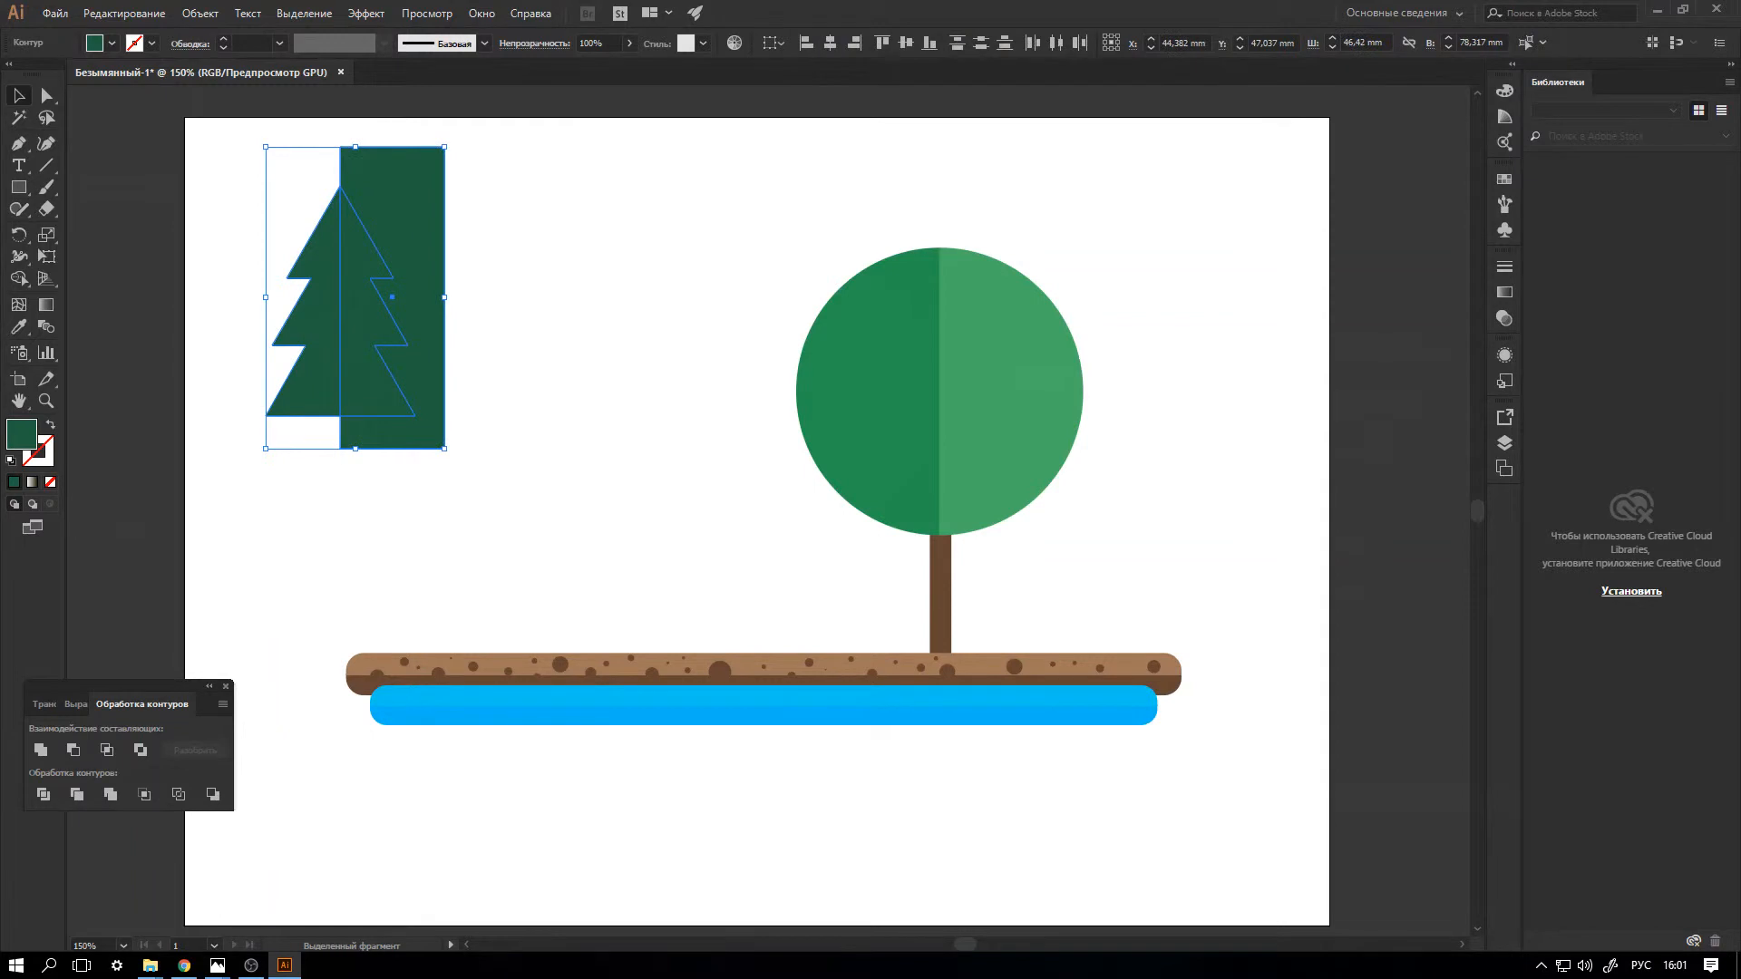
pyautogui.click(40, 749)
pyautogui.hotkey('ctrl', 'z')
pyautogui.click(73, 749)
# Duplicate the remaining fir half and place the copy to its right at the same height.
pyautogui.hotkey('ctrl', 'c')
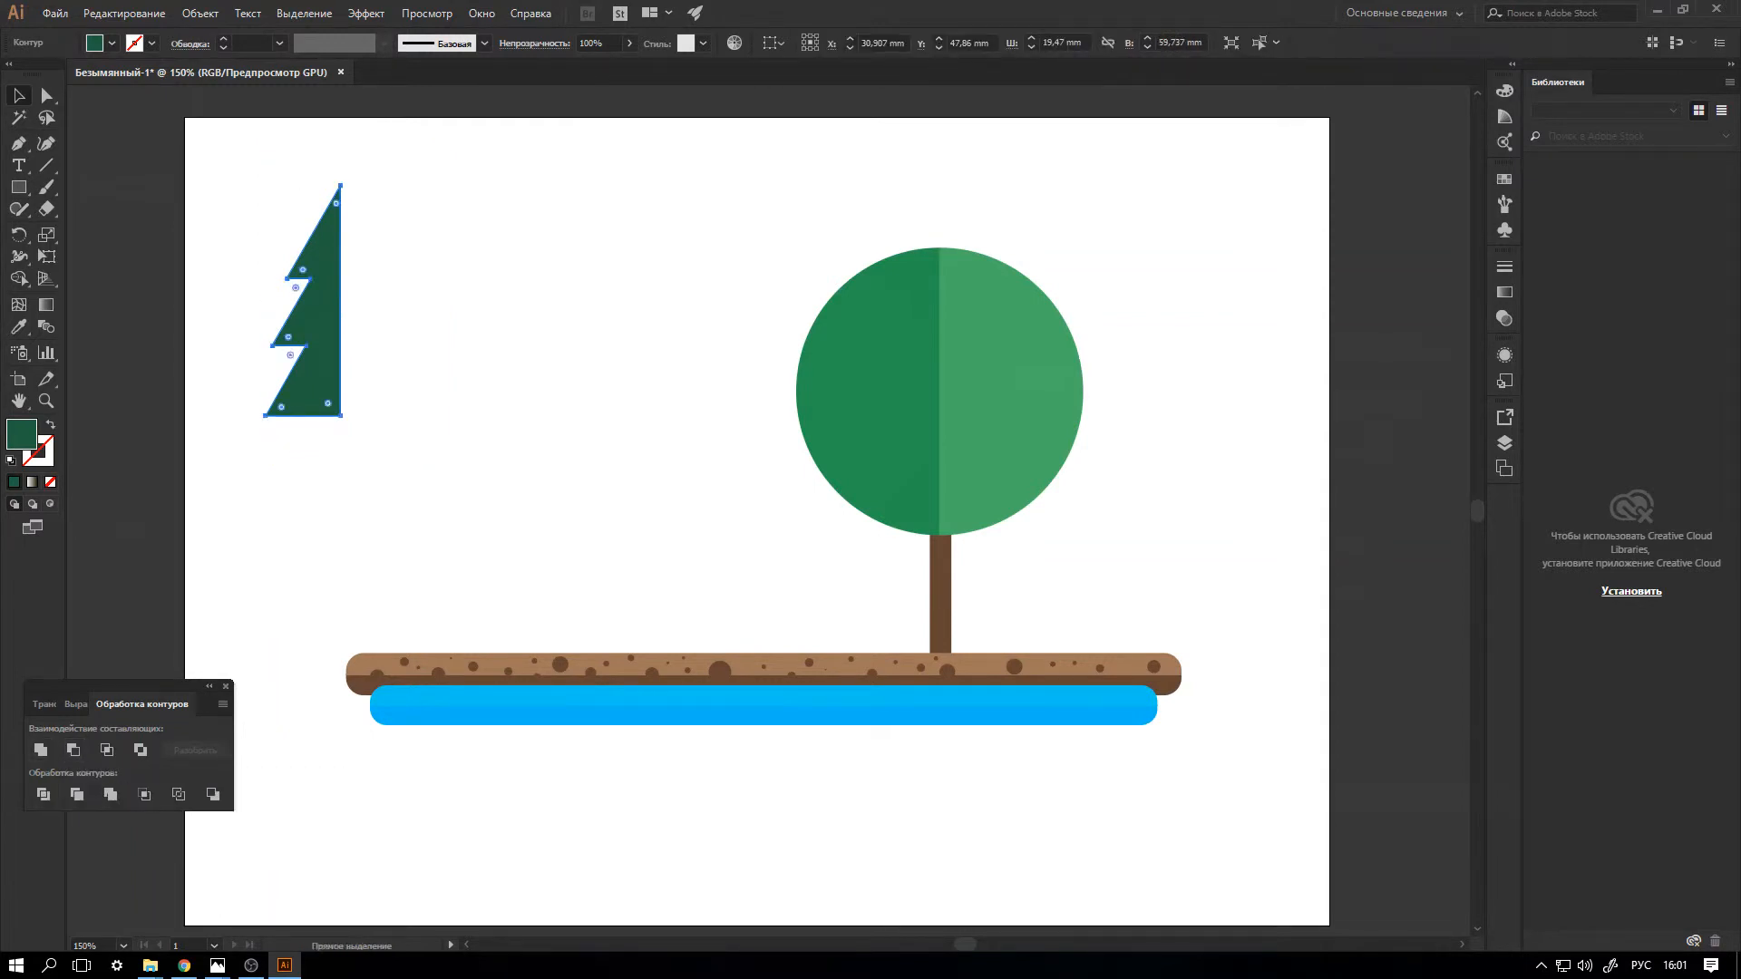
pyautogui.hotkey('ctrl', 'v')
pyautogui.moveTo(787, 525); pyautogui.dragTo(450, 315)
# Fill the duplicated fir half with the lighter green #43754A.
pyautogui.doubleClick(22, 434)
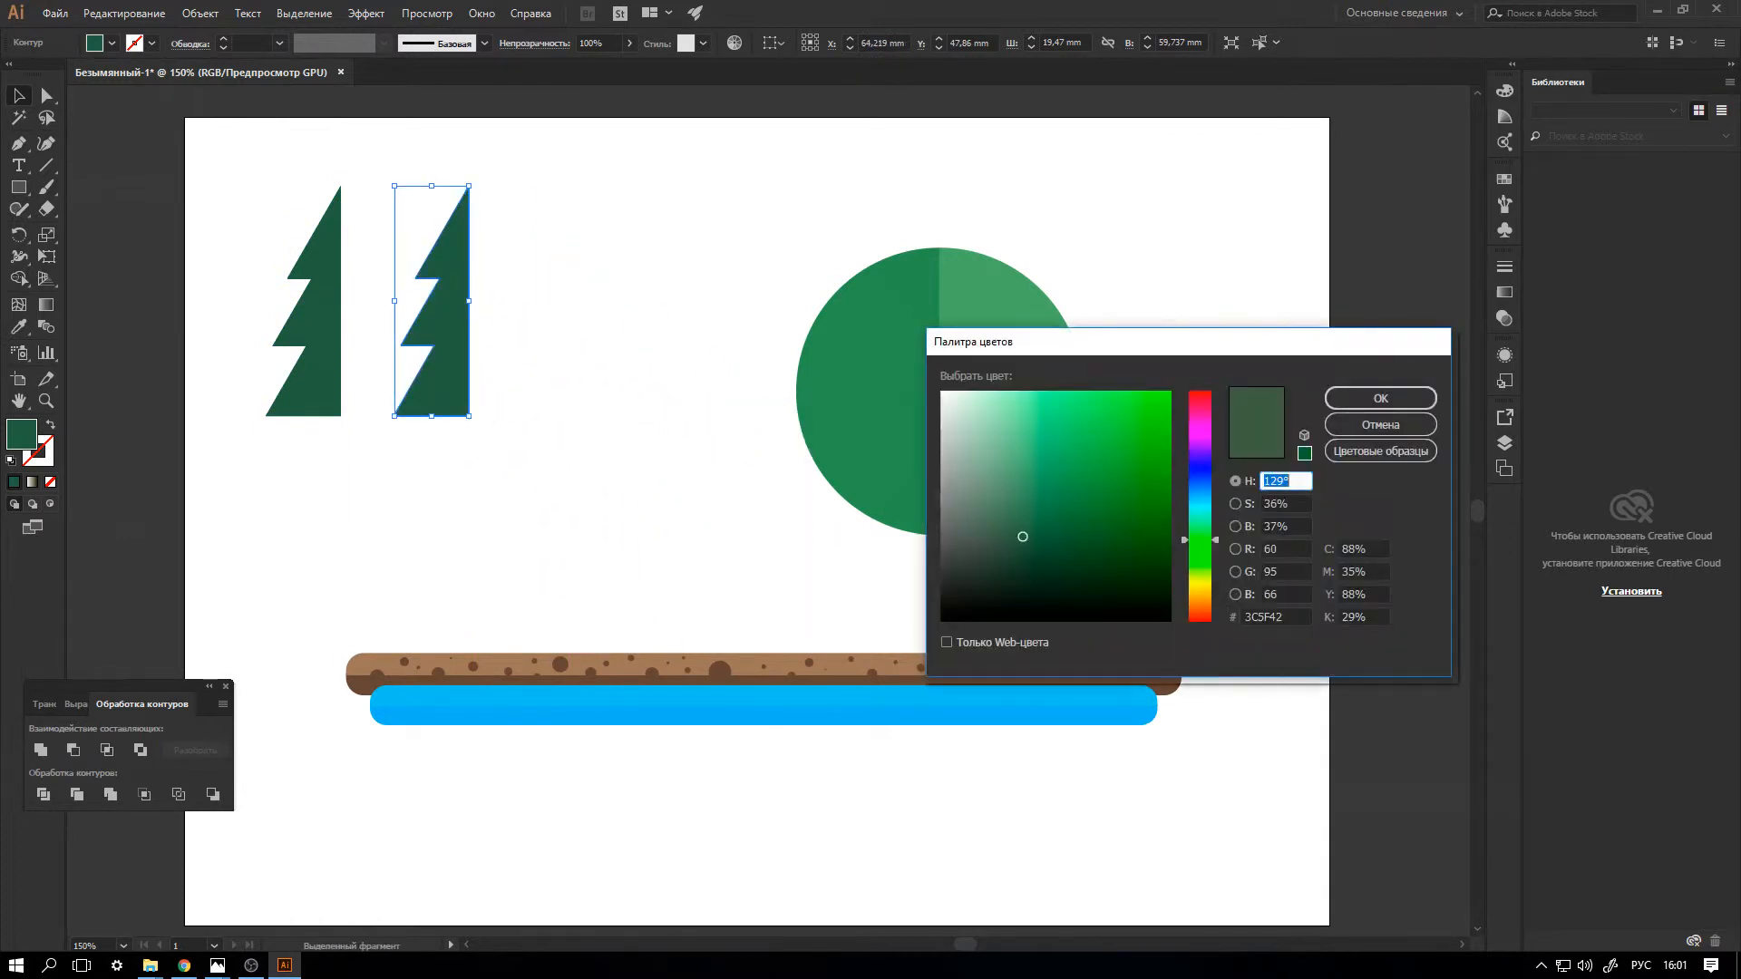
pyautogui.moveTo(1023, 537); pyautogui.dragTo(1039, 516)
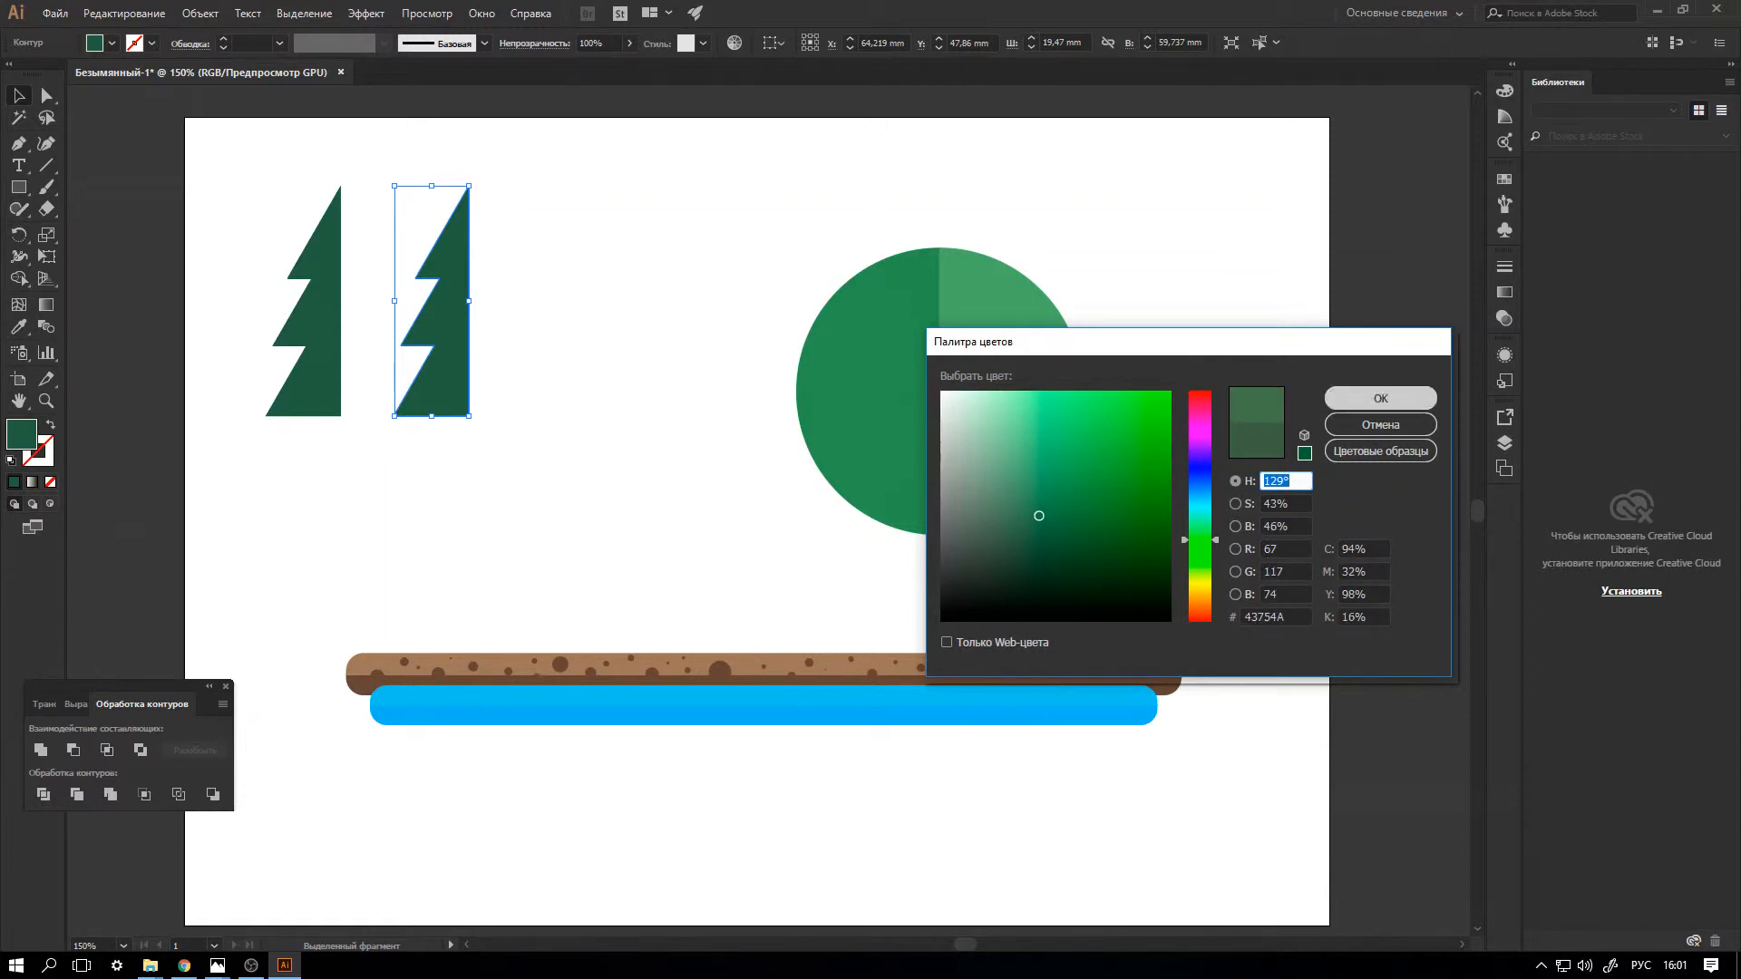
pyautogui.click(1381, 398)
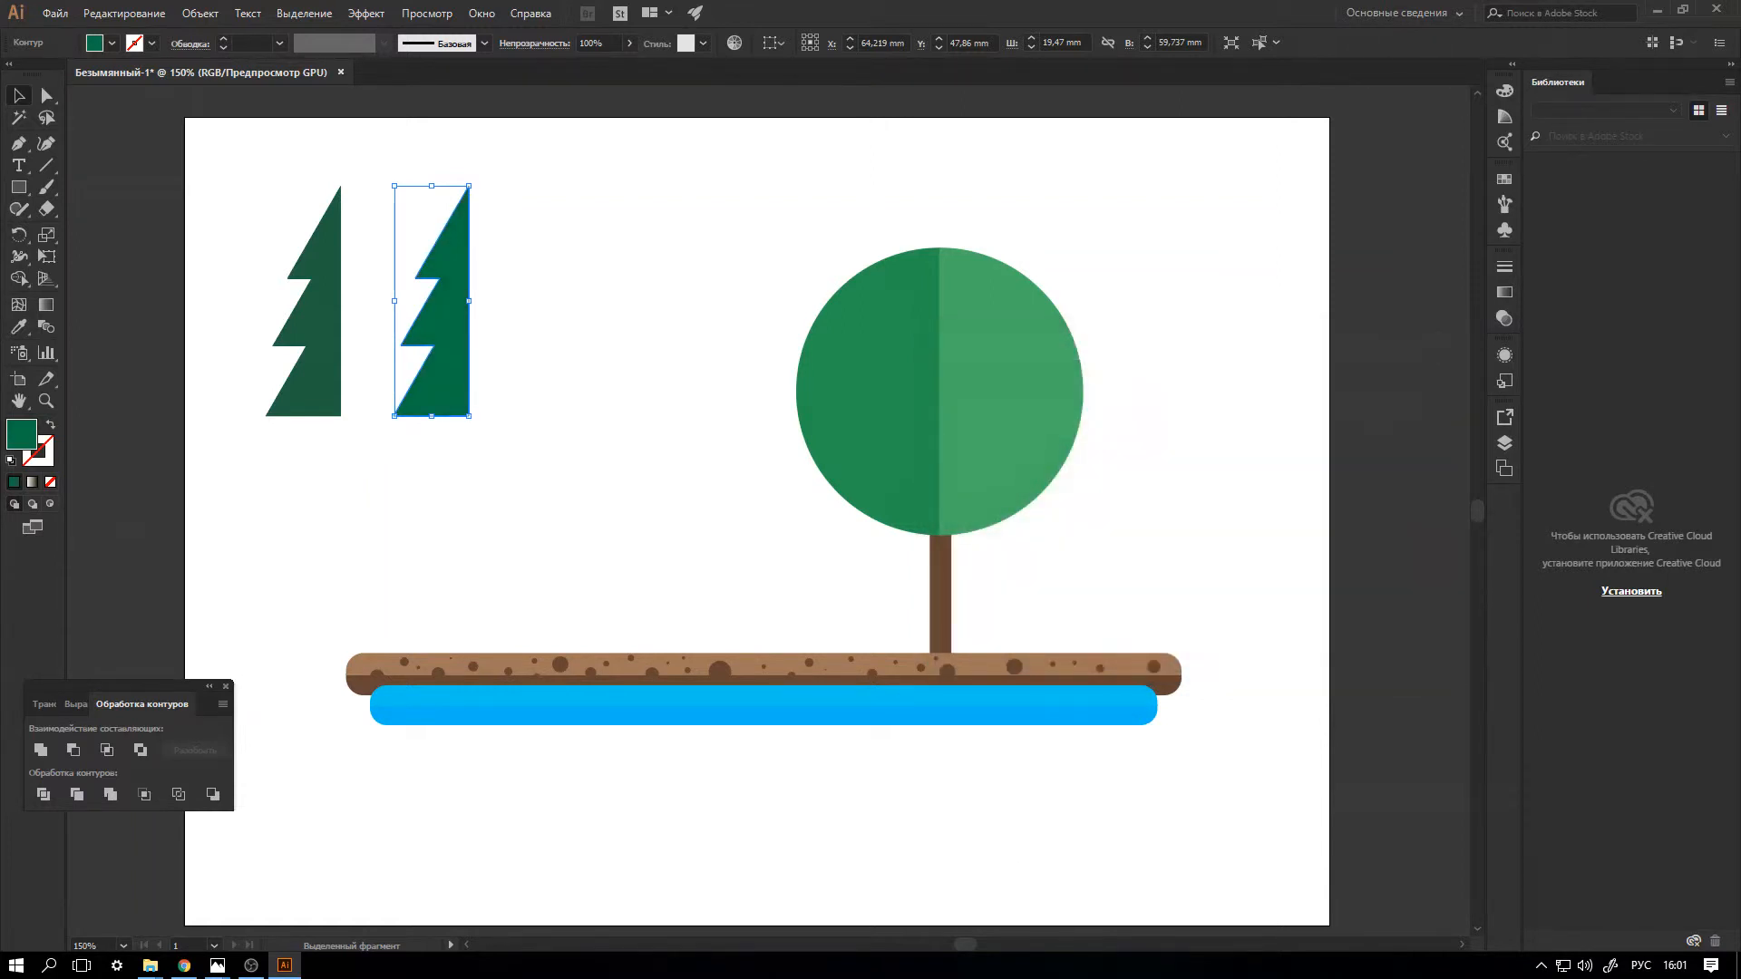
# Reflect the duplicated fir half about the vertical axis and join it to the left half along the centre line.
pyautogui.rightClick(455, 344)
pyautogui.moveTo(544, 606)
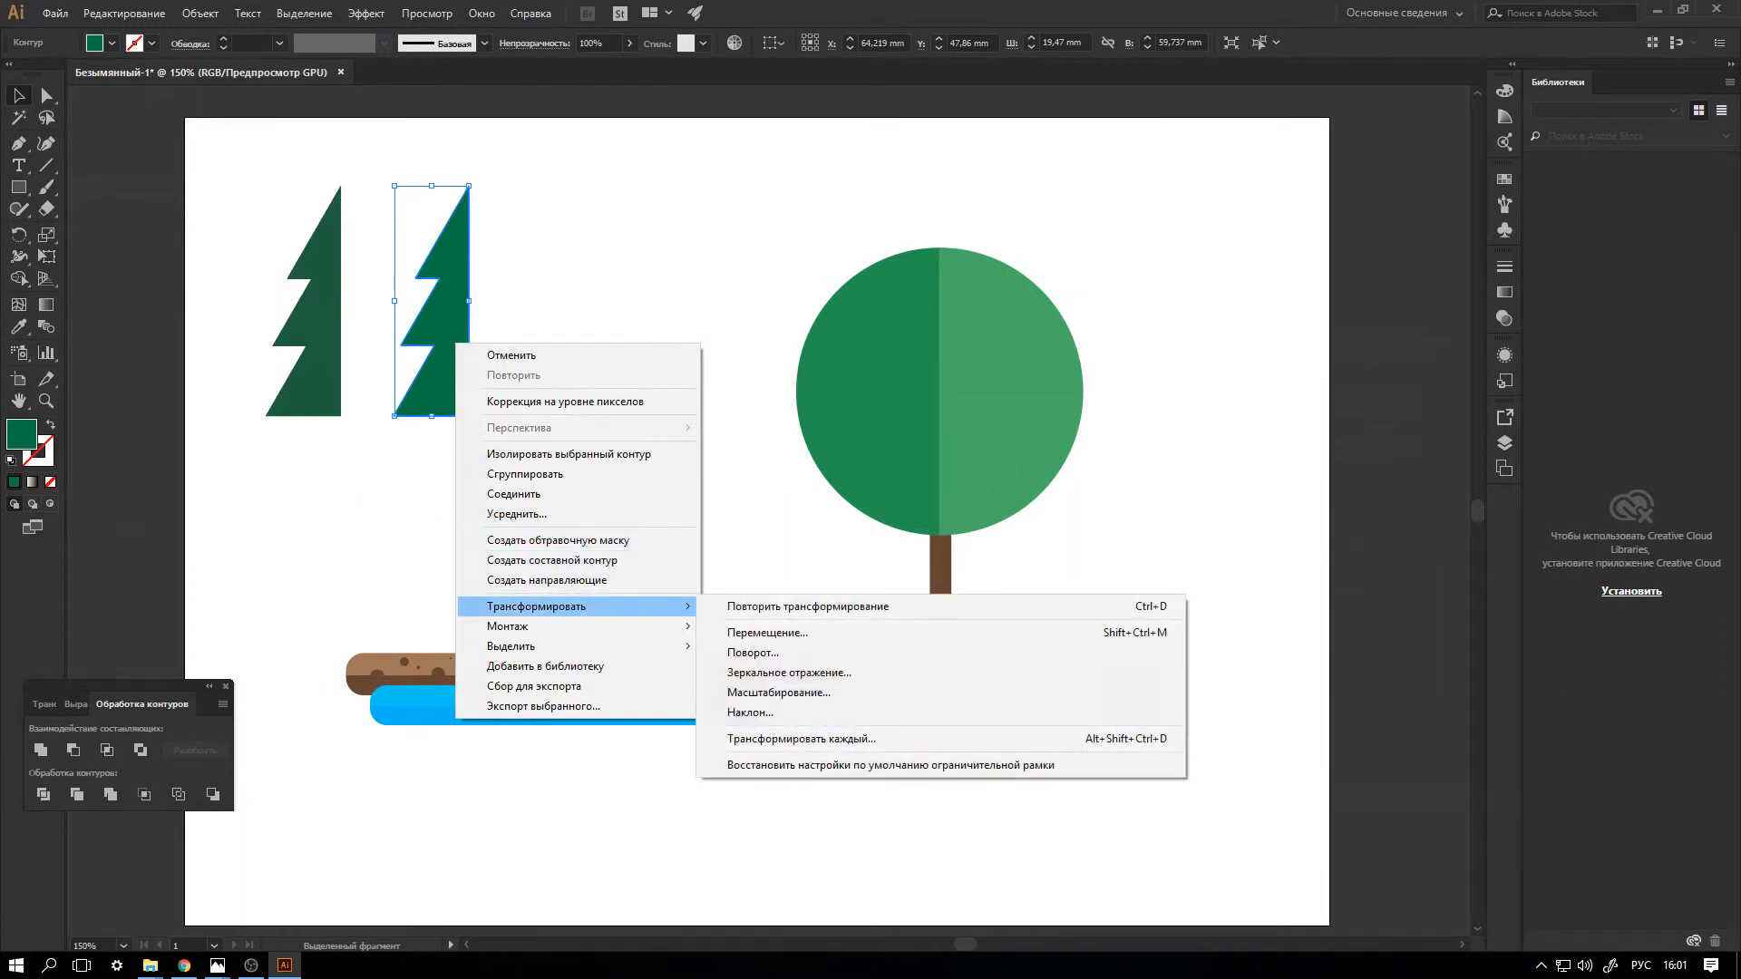
pyautogui.click(789, 672)
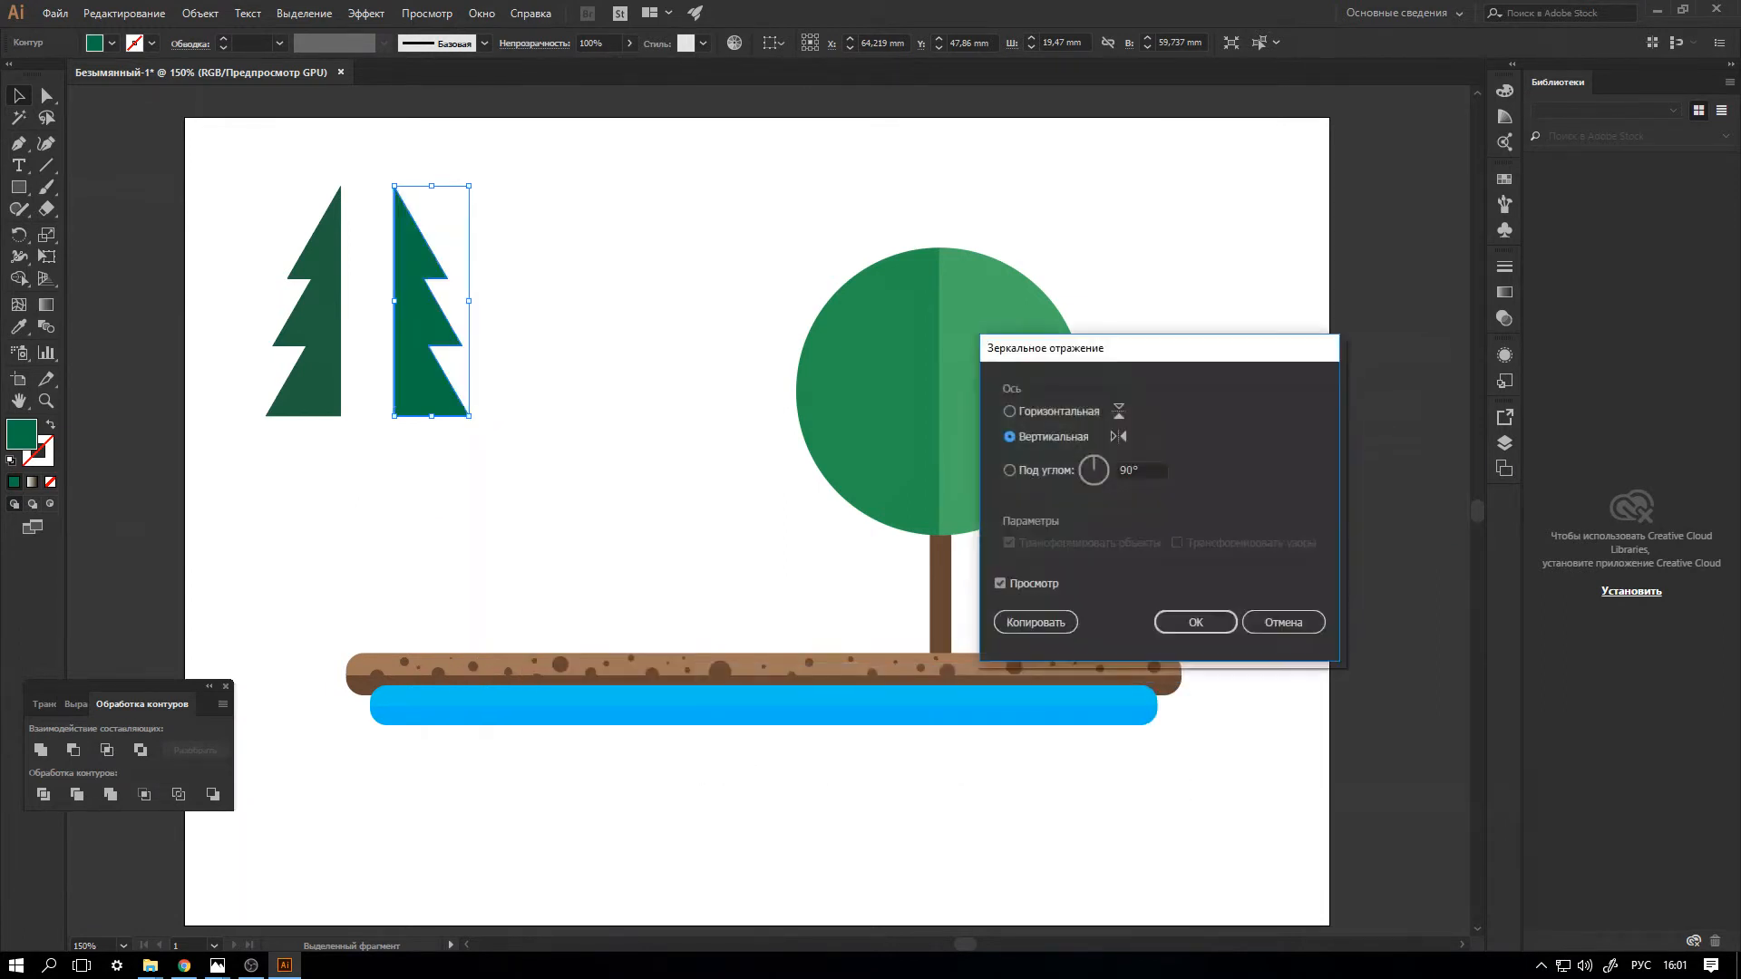
pyautogui.click(1195, 622)
pyautogui.moveTo(431, 300); pyautogui.dragTo(377, 300)
pyautogui.click(564, 426)
# Duplicate the round tree's trunk to its left and place the two-tone fir on it, overlapping the round crown.
pyautogui.click(940, 628)
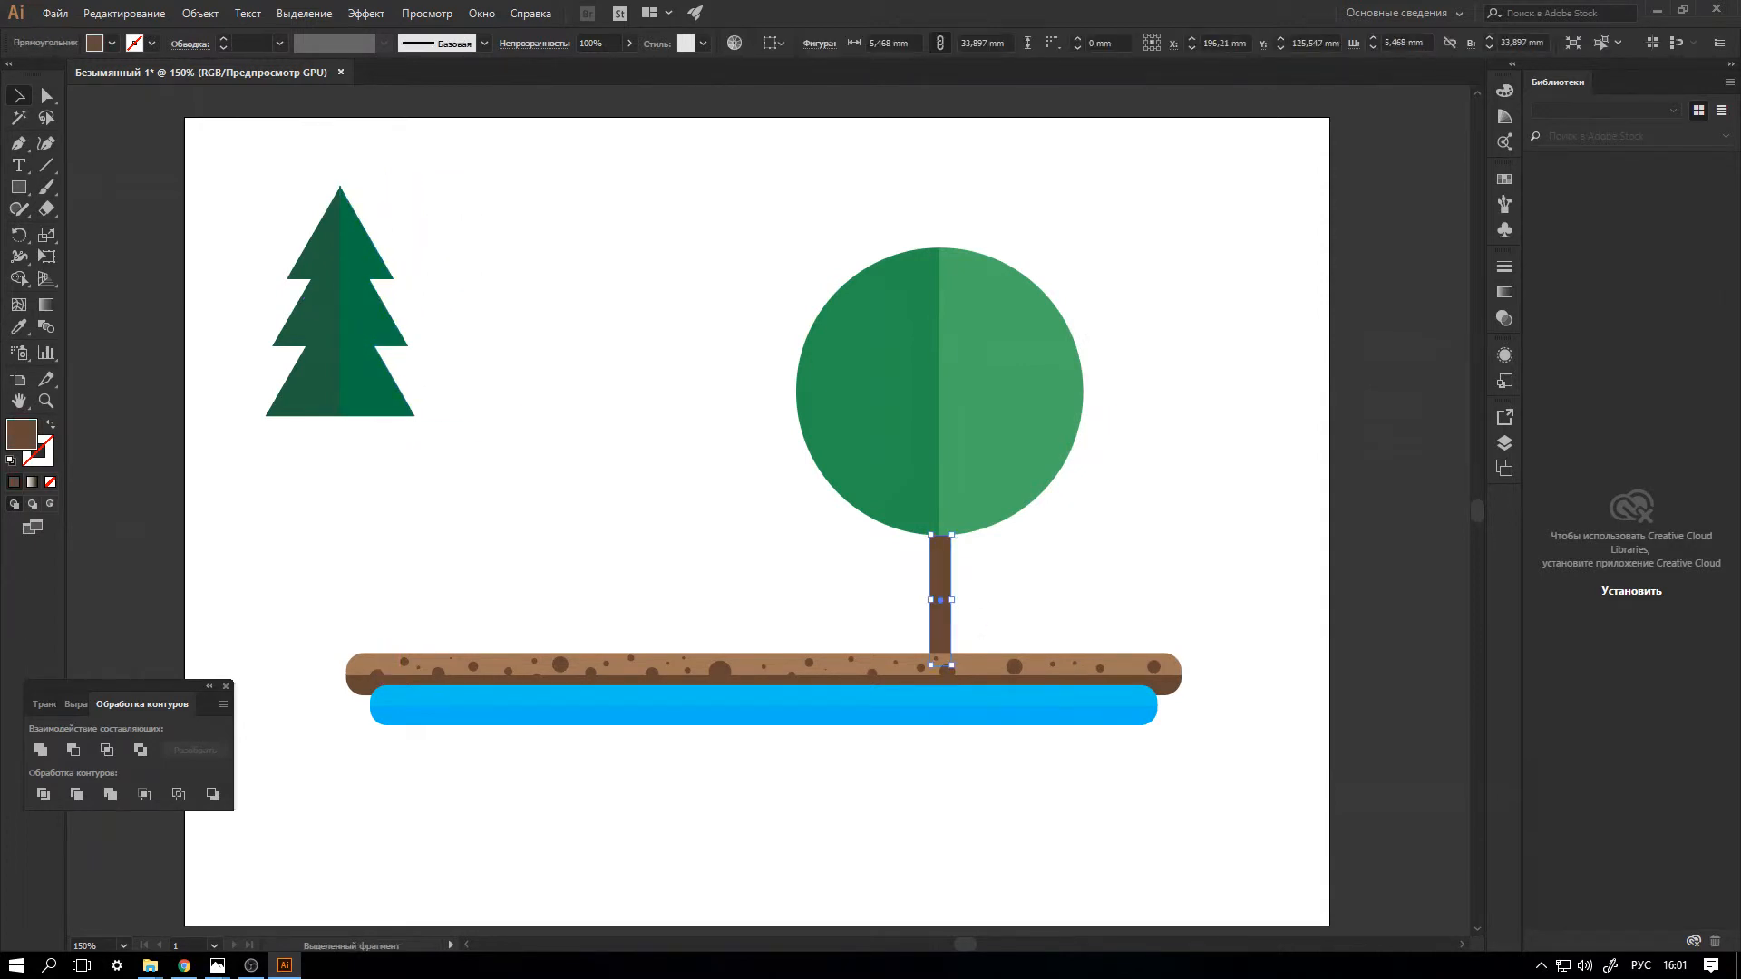
pyautogui.moveTo(949, 665); pyautogui.dragTo(809, 663)
pyautogui.moveTo(384, 352); pyautogui.dragTo(844, 526)
pyautogui.keyDown('shift'); pyautogui.click(799, 625); pyautogui.keyUp('shift')
pyautogui.moveTo(843, 526); pyautogui.dragTo(910, 529)
# Duplicate the fir with its trunk near the ground bar's left end and enlarge it to about 52 x 107 mm.
pyautogui.hotkey('ctrl', 'c')
pyautogui.hotkey('ctrl', 'v')
pyautogui.moveTo(787, 526); pyautogui.dragTo(424, 508)
pyautogui.moveTo(502, 357); pyautogui.dragTo(604, 256)
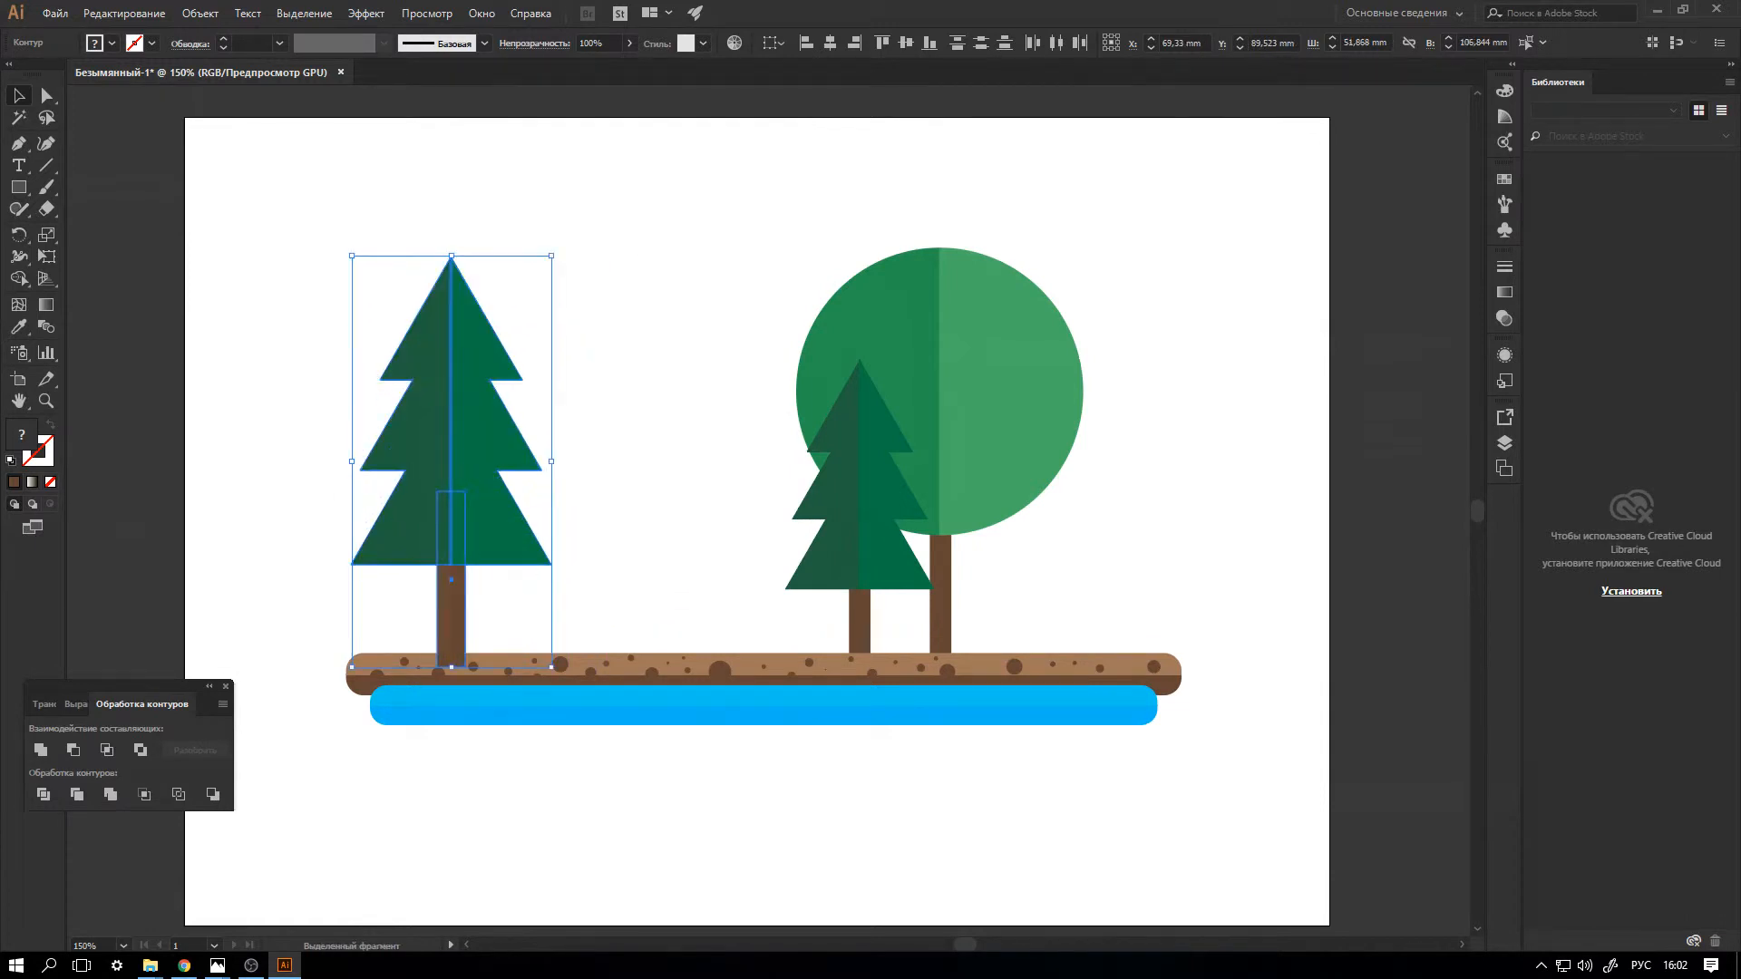
# Duplicate the large fir, shrink the copy to about 23 x 47 mm and stand it on the ground between the two firs.
pyautogui.moveTo(330, 215); pyautogui.dragTo(571, 430)
pyautogui.hotkey('ctrl', 'c')
pyautogui.hotkey('ctrl', 'v')
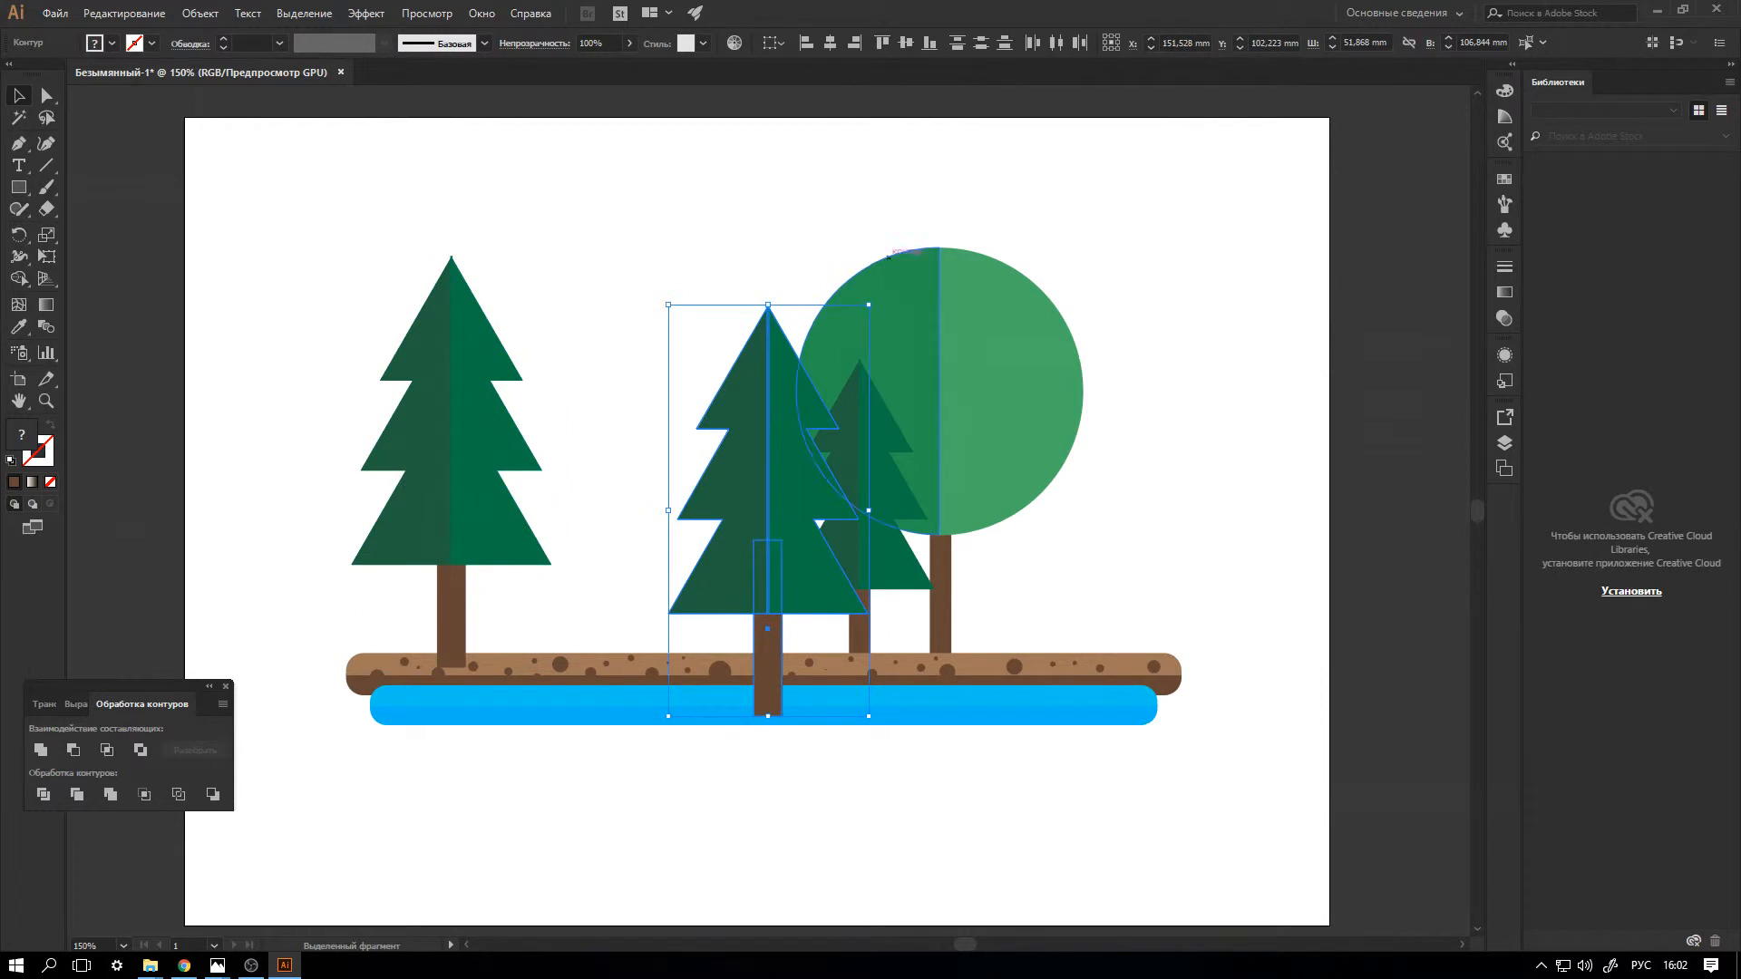
pyautogui.moveTo(869, 305); pyautogui.dragTo(756, 536)
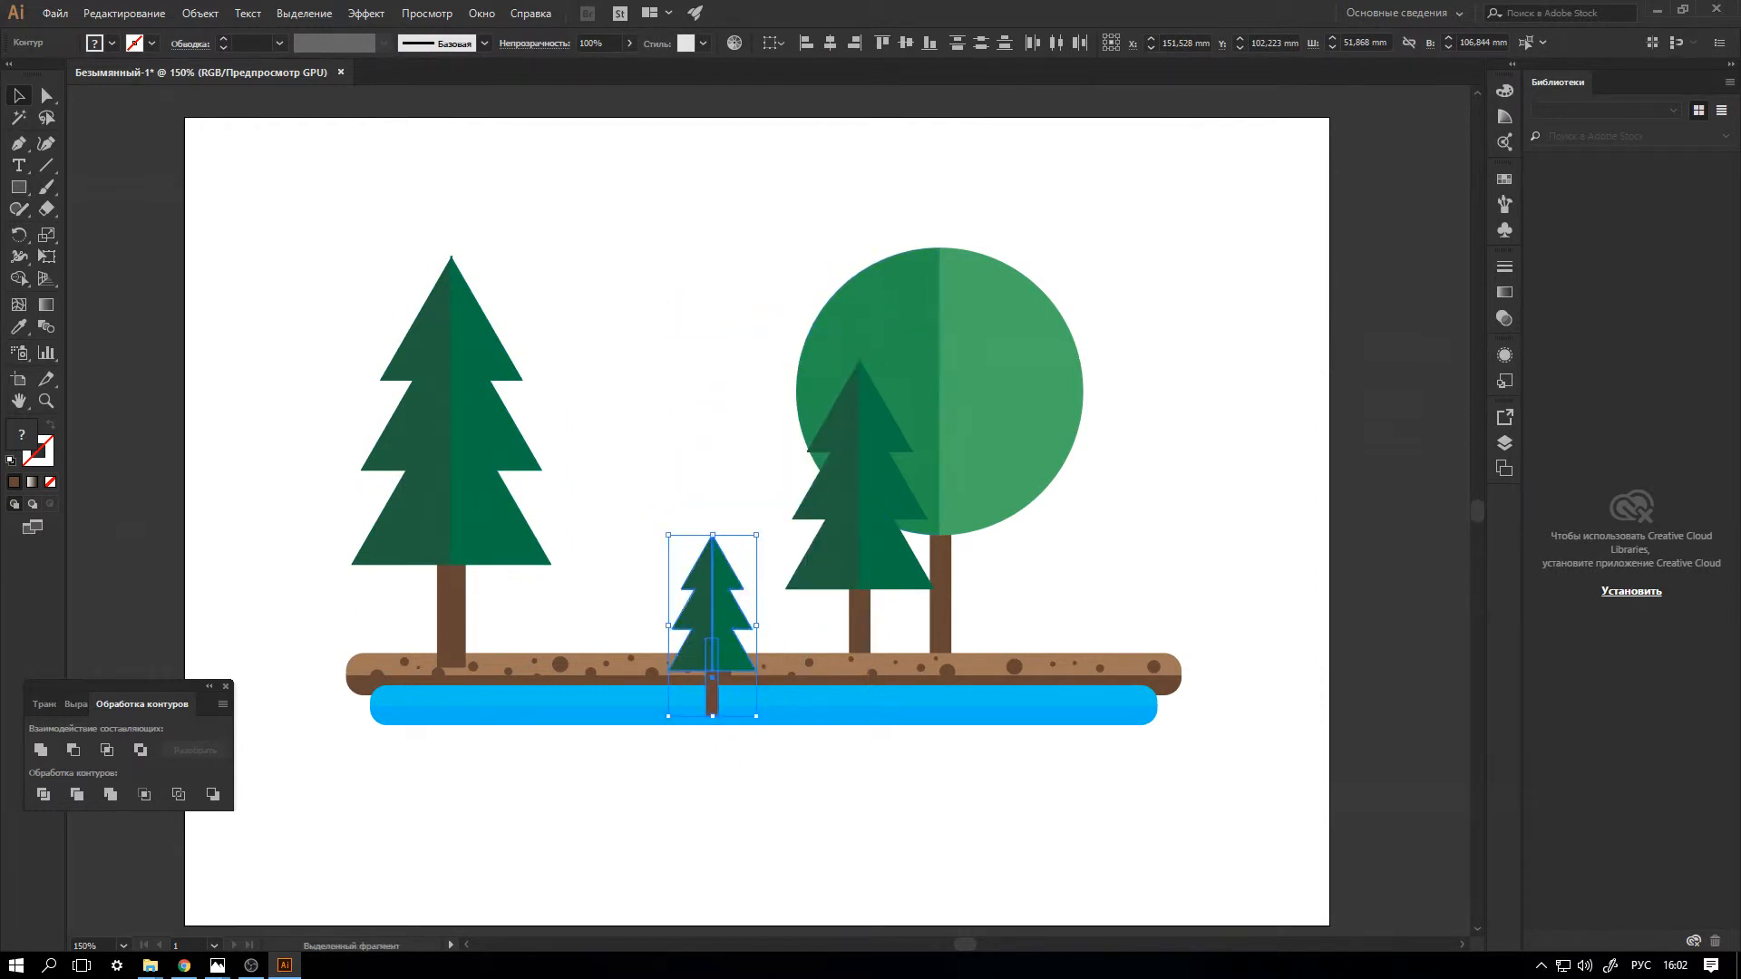
pyautogui.moveTo(713, 714); pyautogui.dragTo(652, 663)
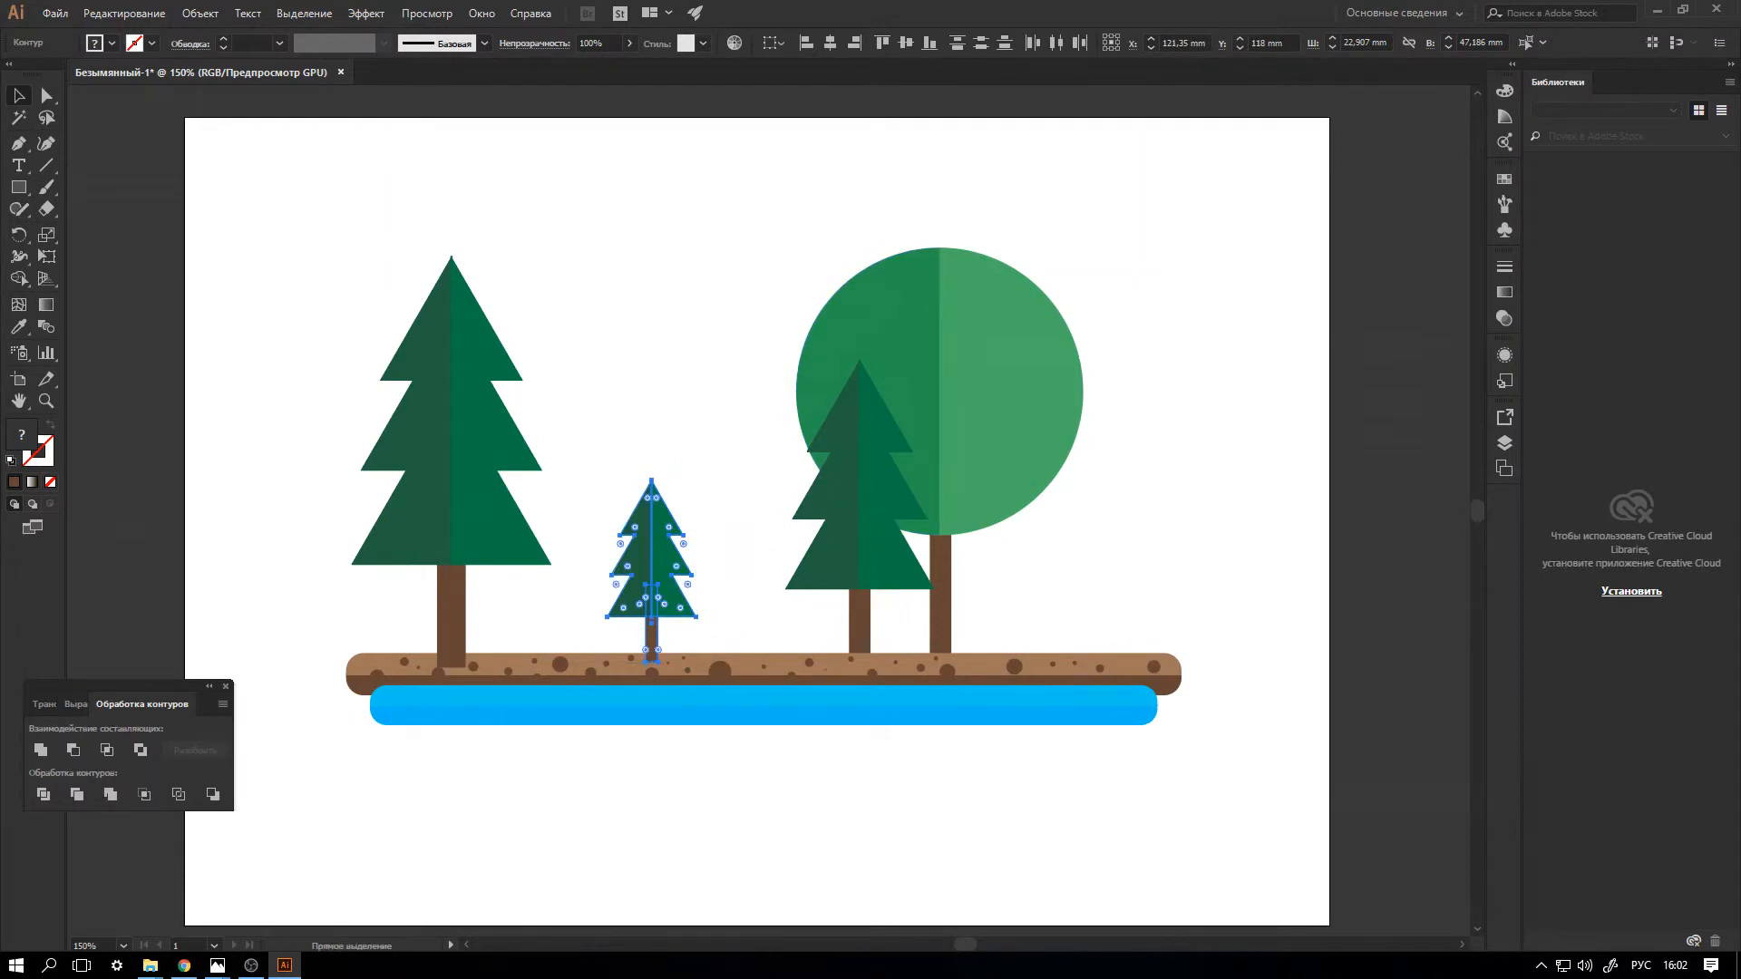
# Send the large fir and its trunk behind the ground bar.
pyautogui.moveTo(315, 241); pyautogui.dragTo(513, 623)
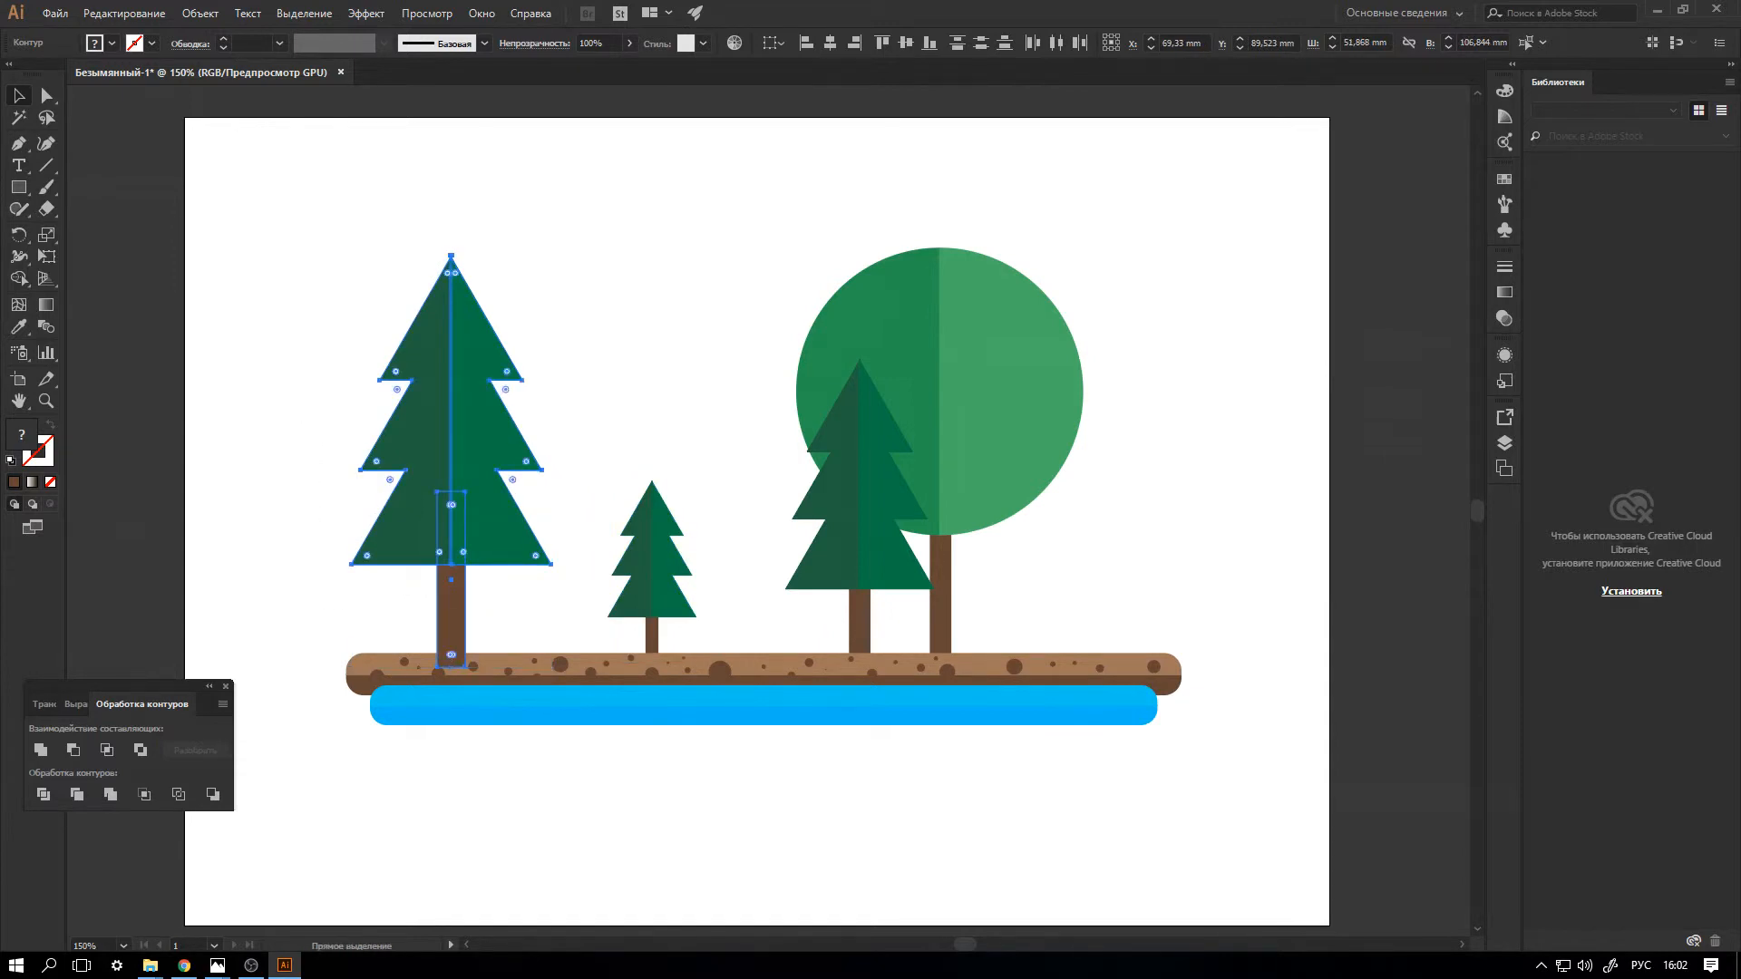
pyautogui.press('v')
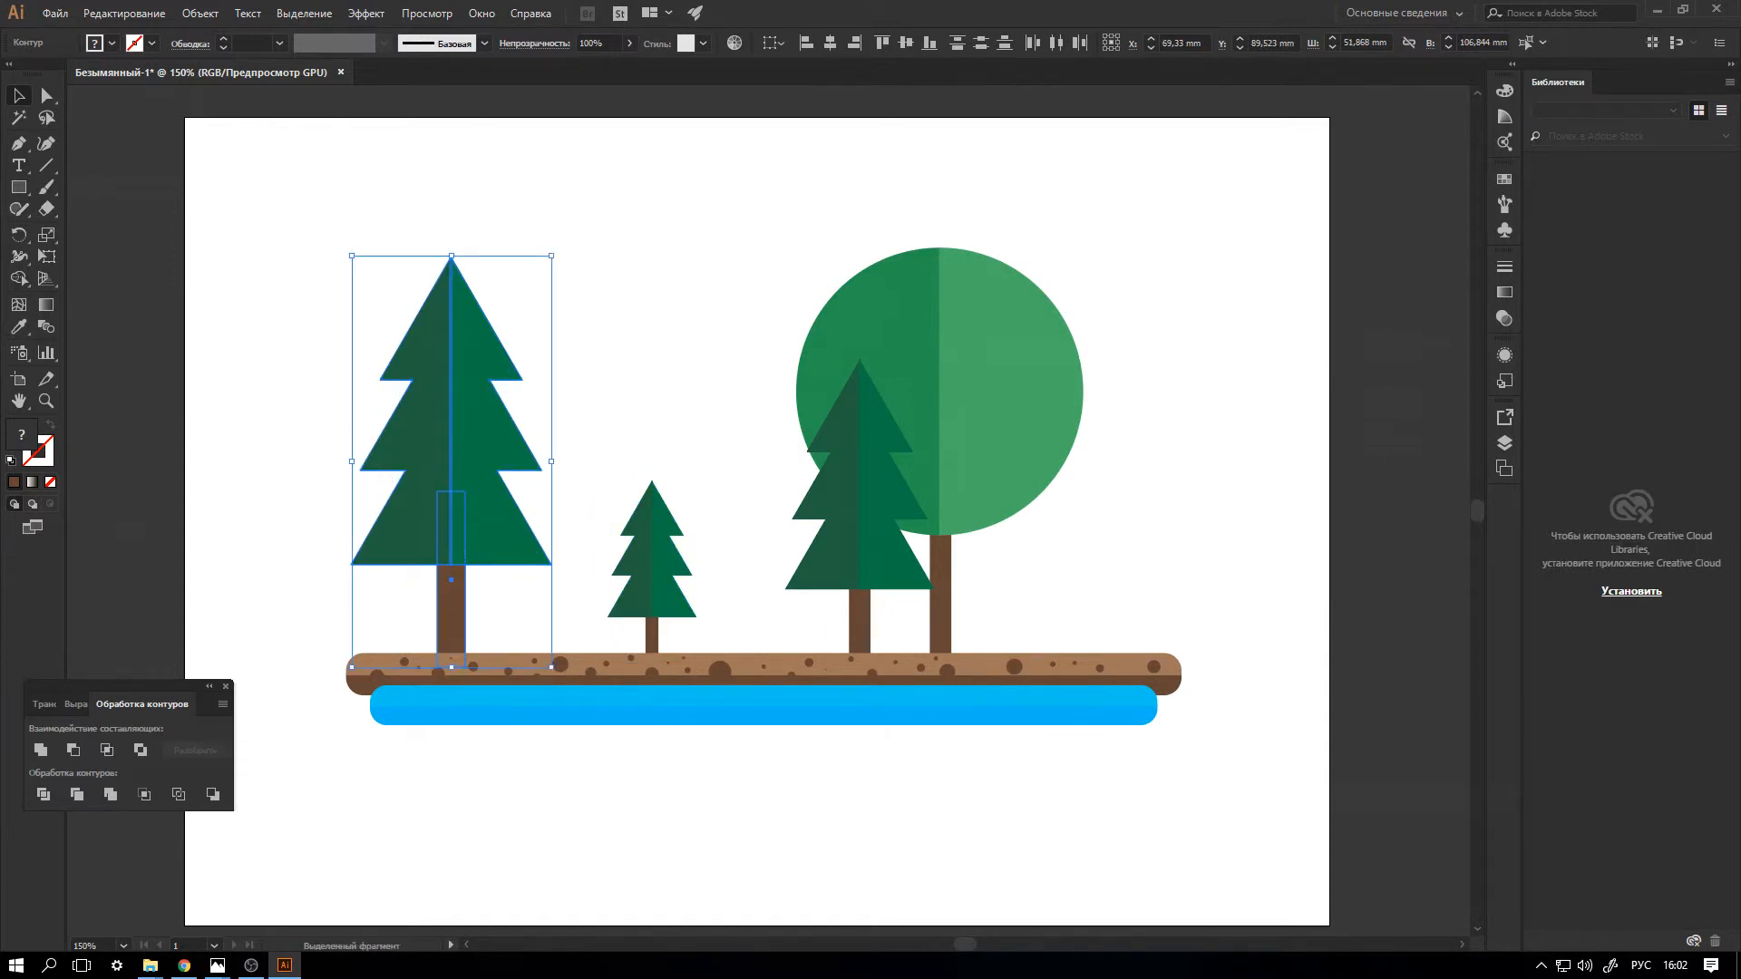
pyautogui.hotkey('ctrl', 'shift', 'a')
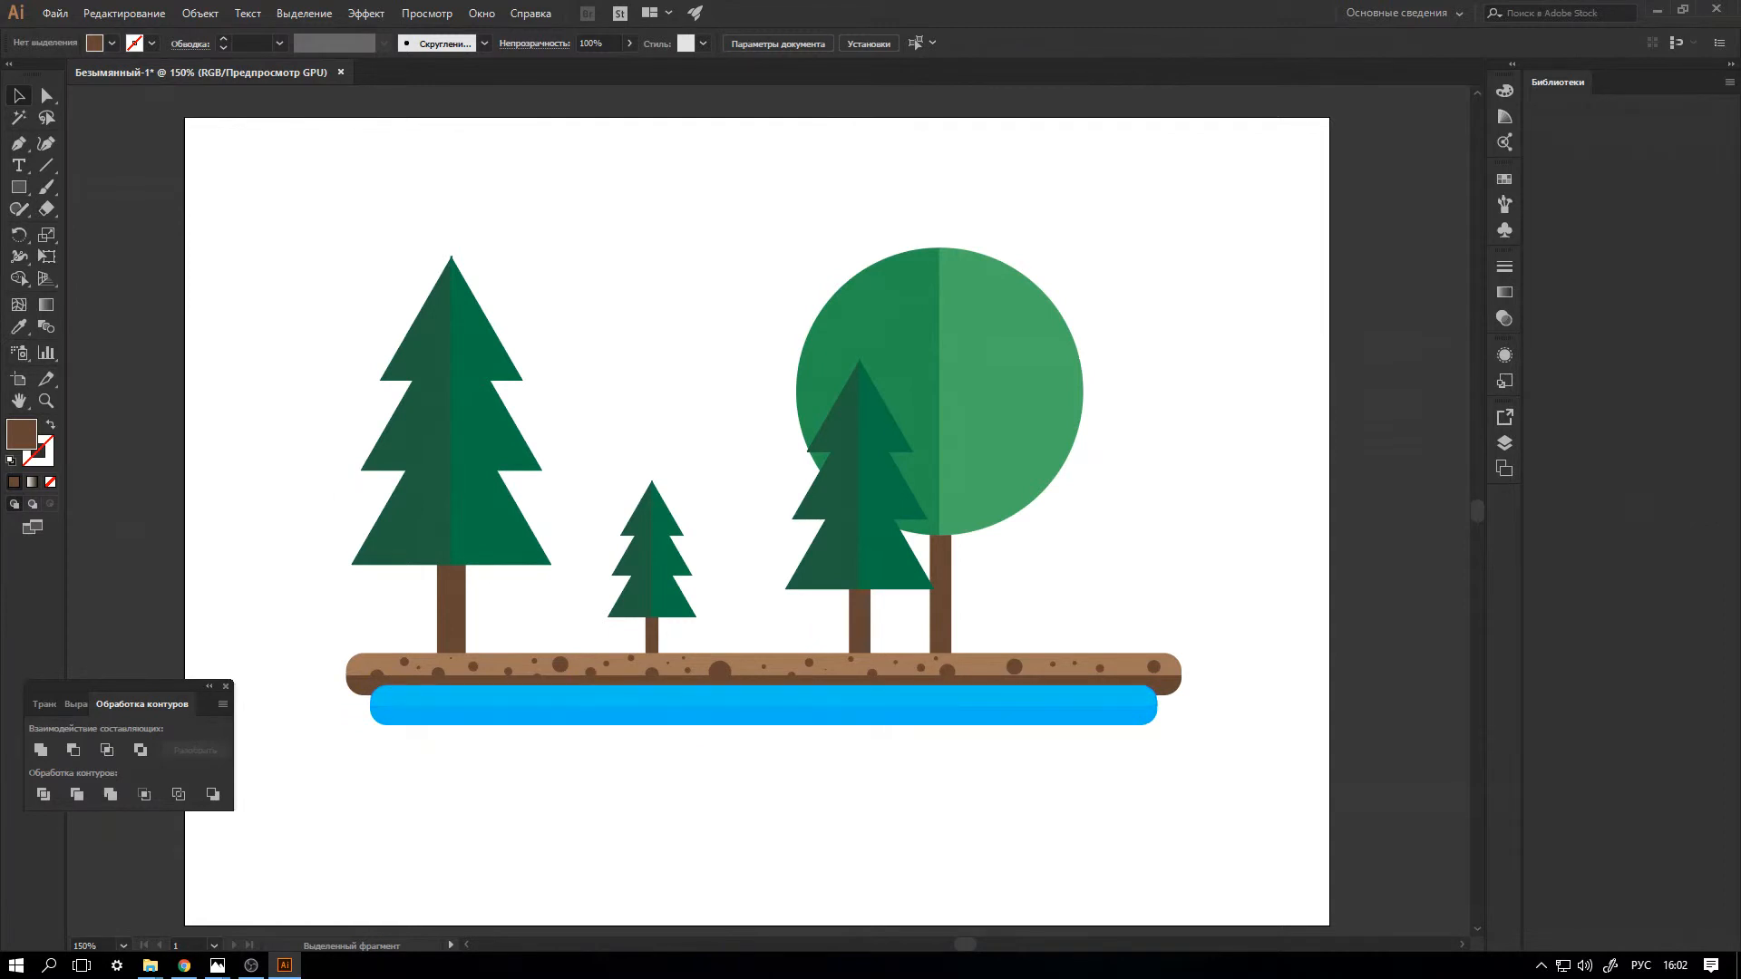
# Duplicate the round tree with both crown halves and its trunk, and place the copy below the blue bar.
pyautogui.moveTo(943, 227); pyautogui.dragTo(1125, 567)
pyautogui.moveTo(791, 212); pyautogui.dragTo(1034, 318)
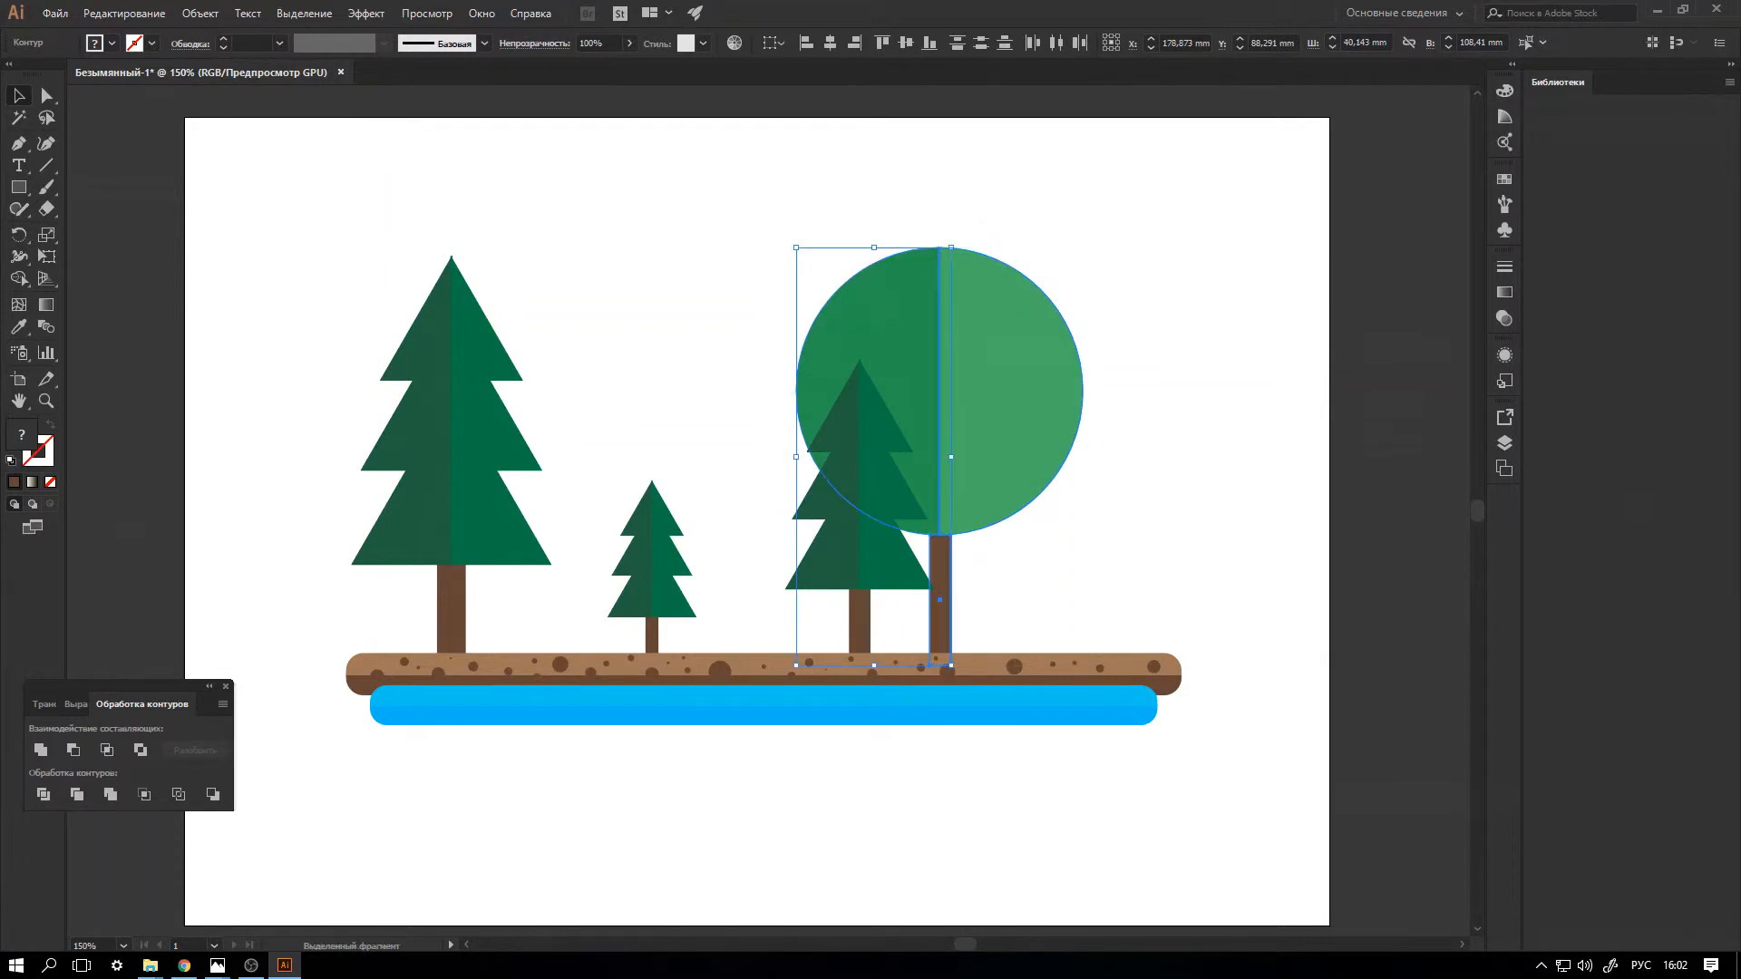
pyautogui.hotkey('ctrl', 'shift', 'a')
pyautogui.moveTo(1141, 272); pyautogui.dragTo(1071, 338)
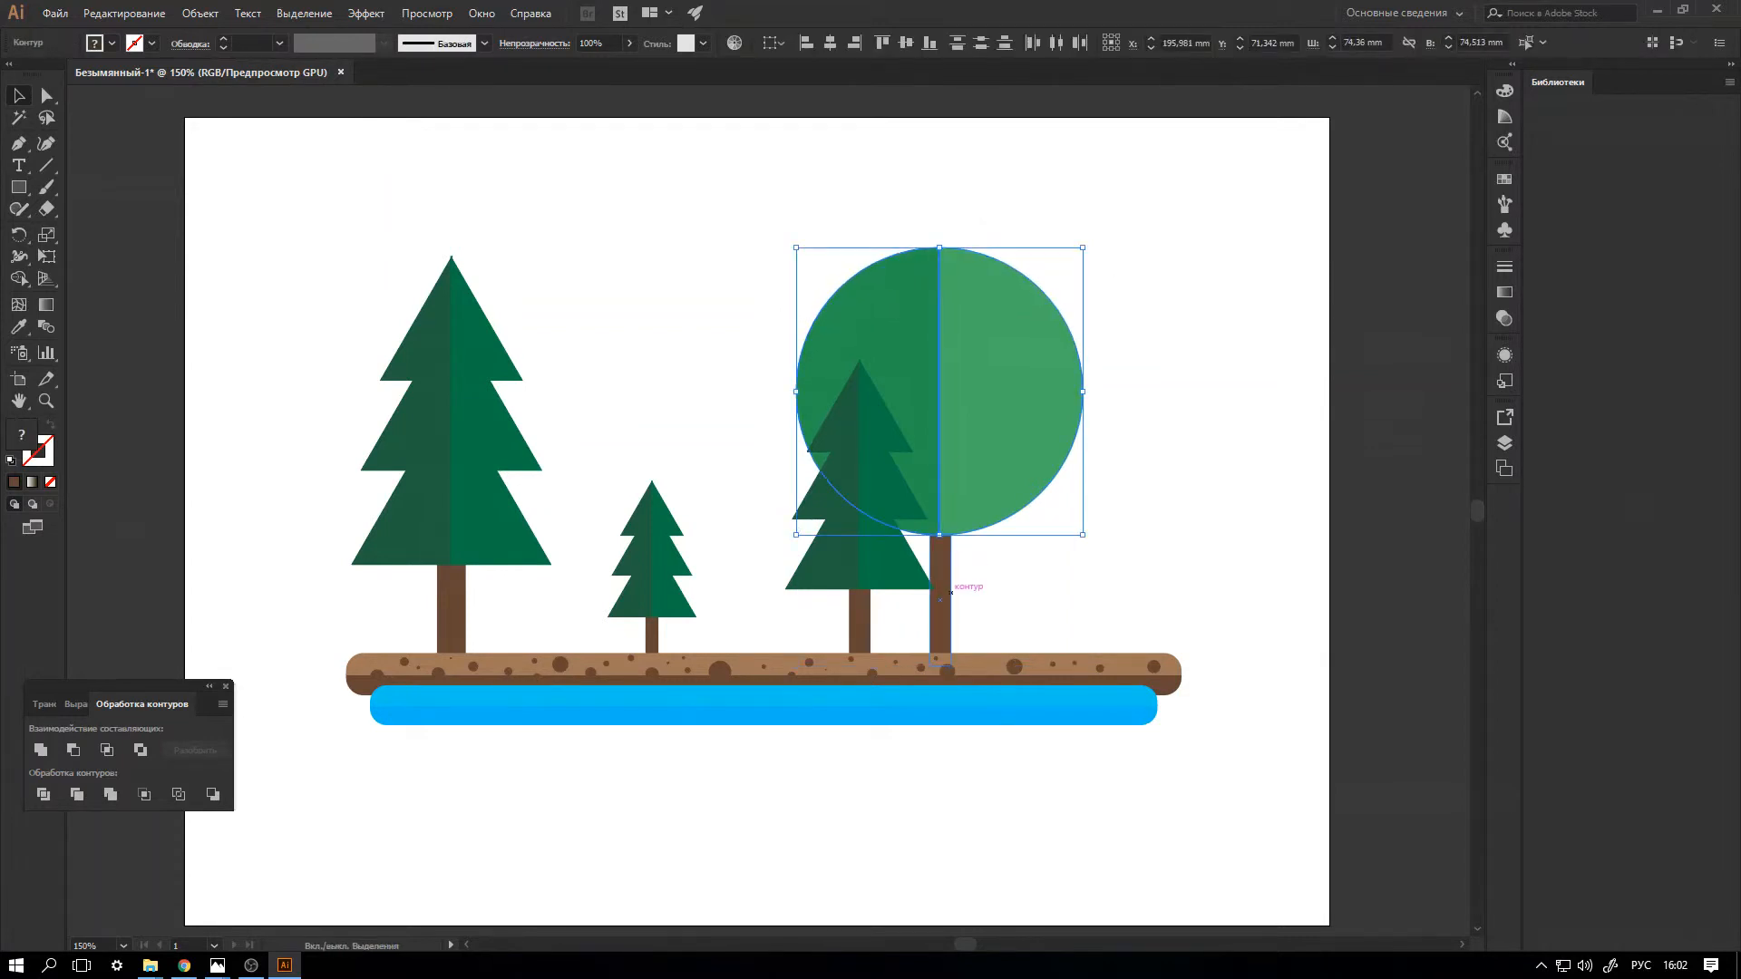
pyautogui.hotkey('ctrl', 'g')
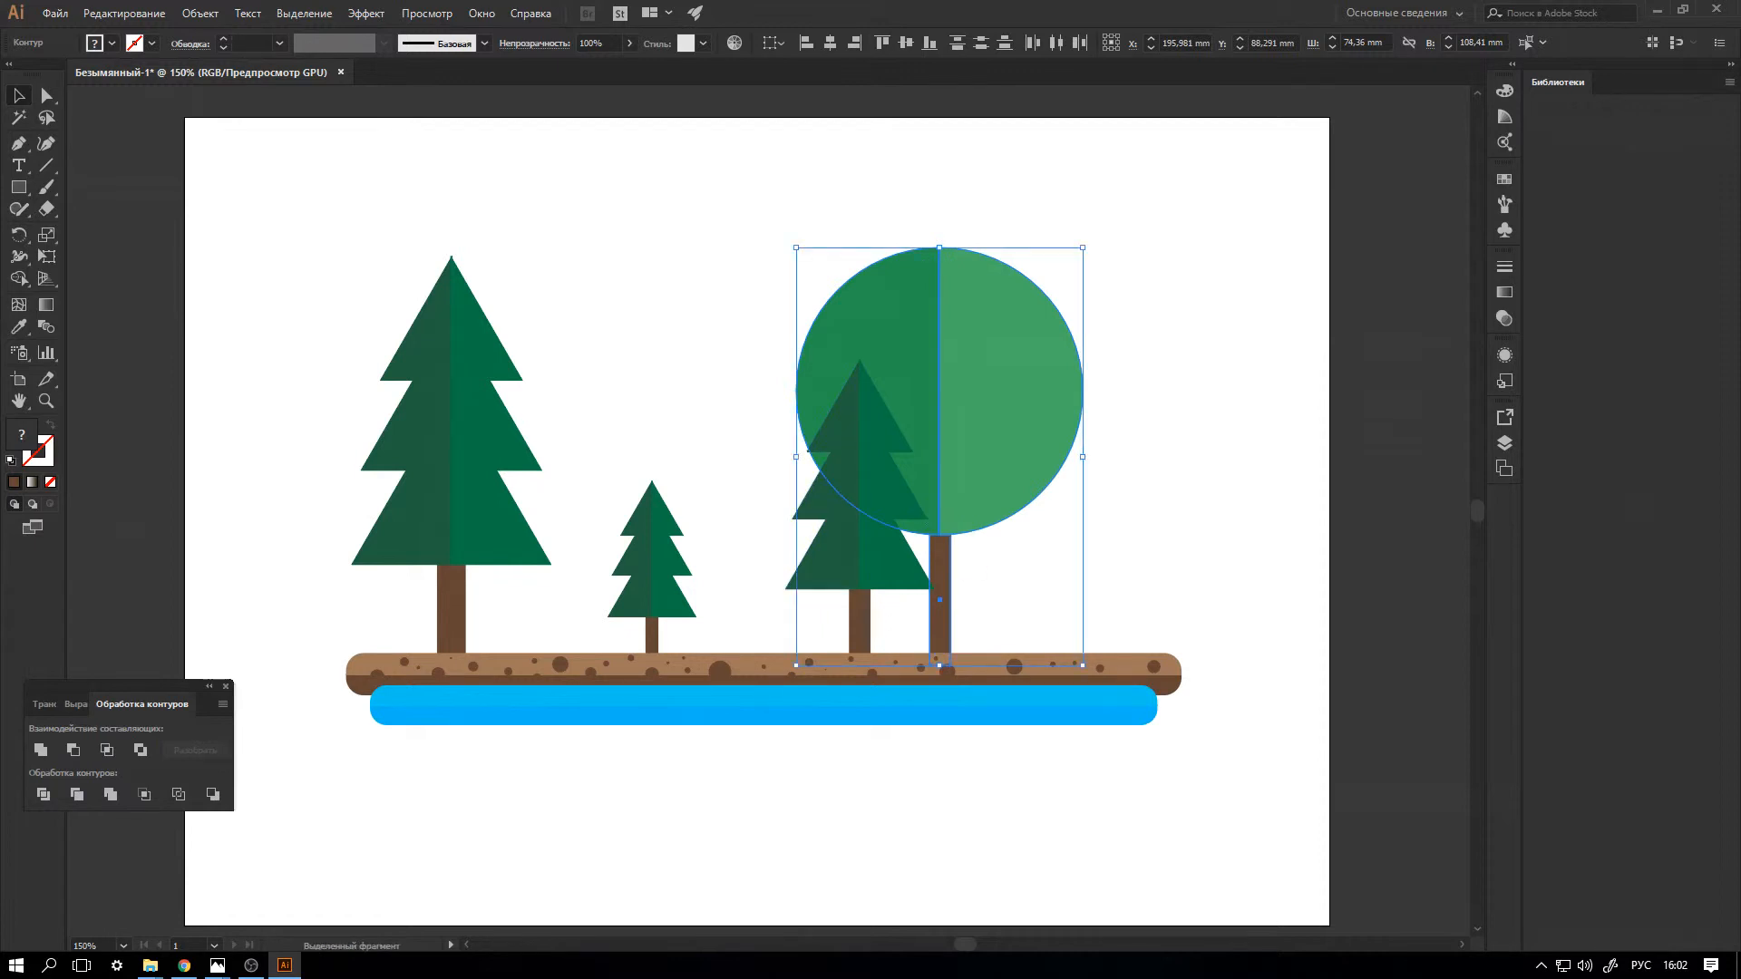
pyautogui.moveTo(1015, 373); pyautogui.dragTo(1228, 517)
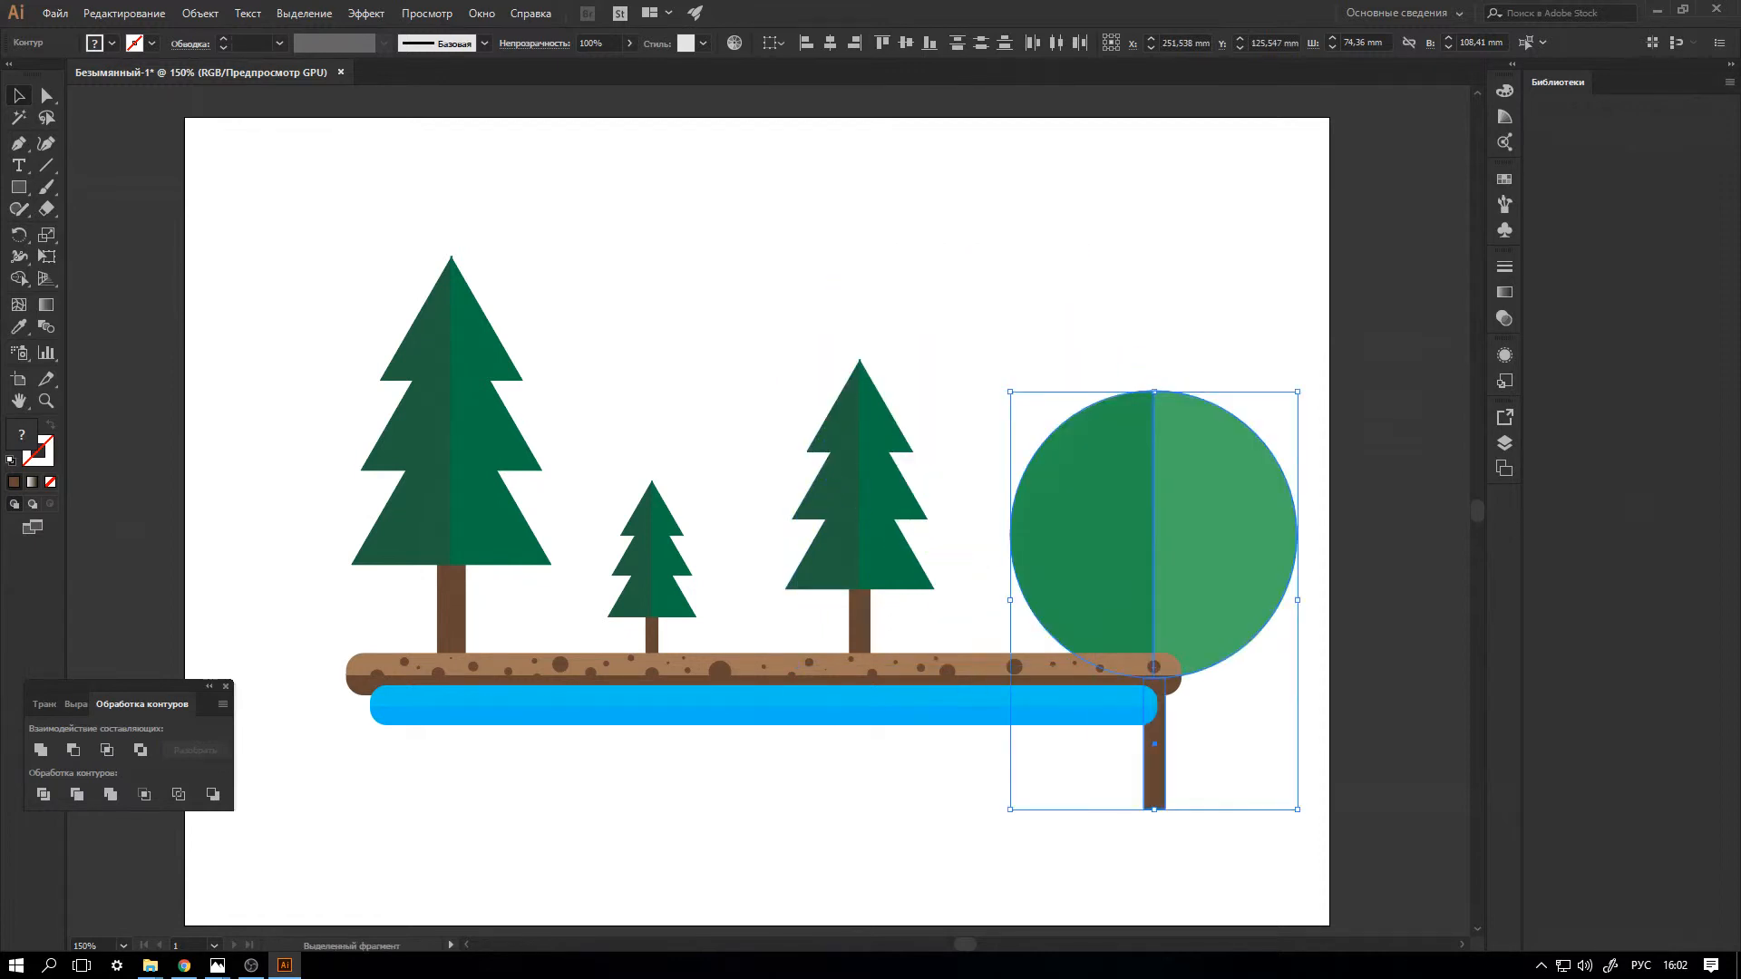
pyautogui.hotkey('ctrl', 'z')
pyautogui.moveTo(1011, 401); pyautogui.dragTo(1292, 613)
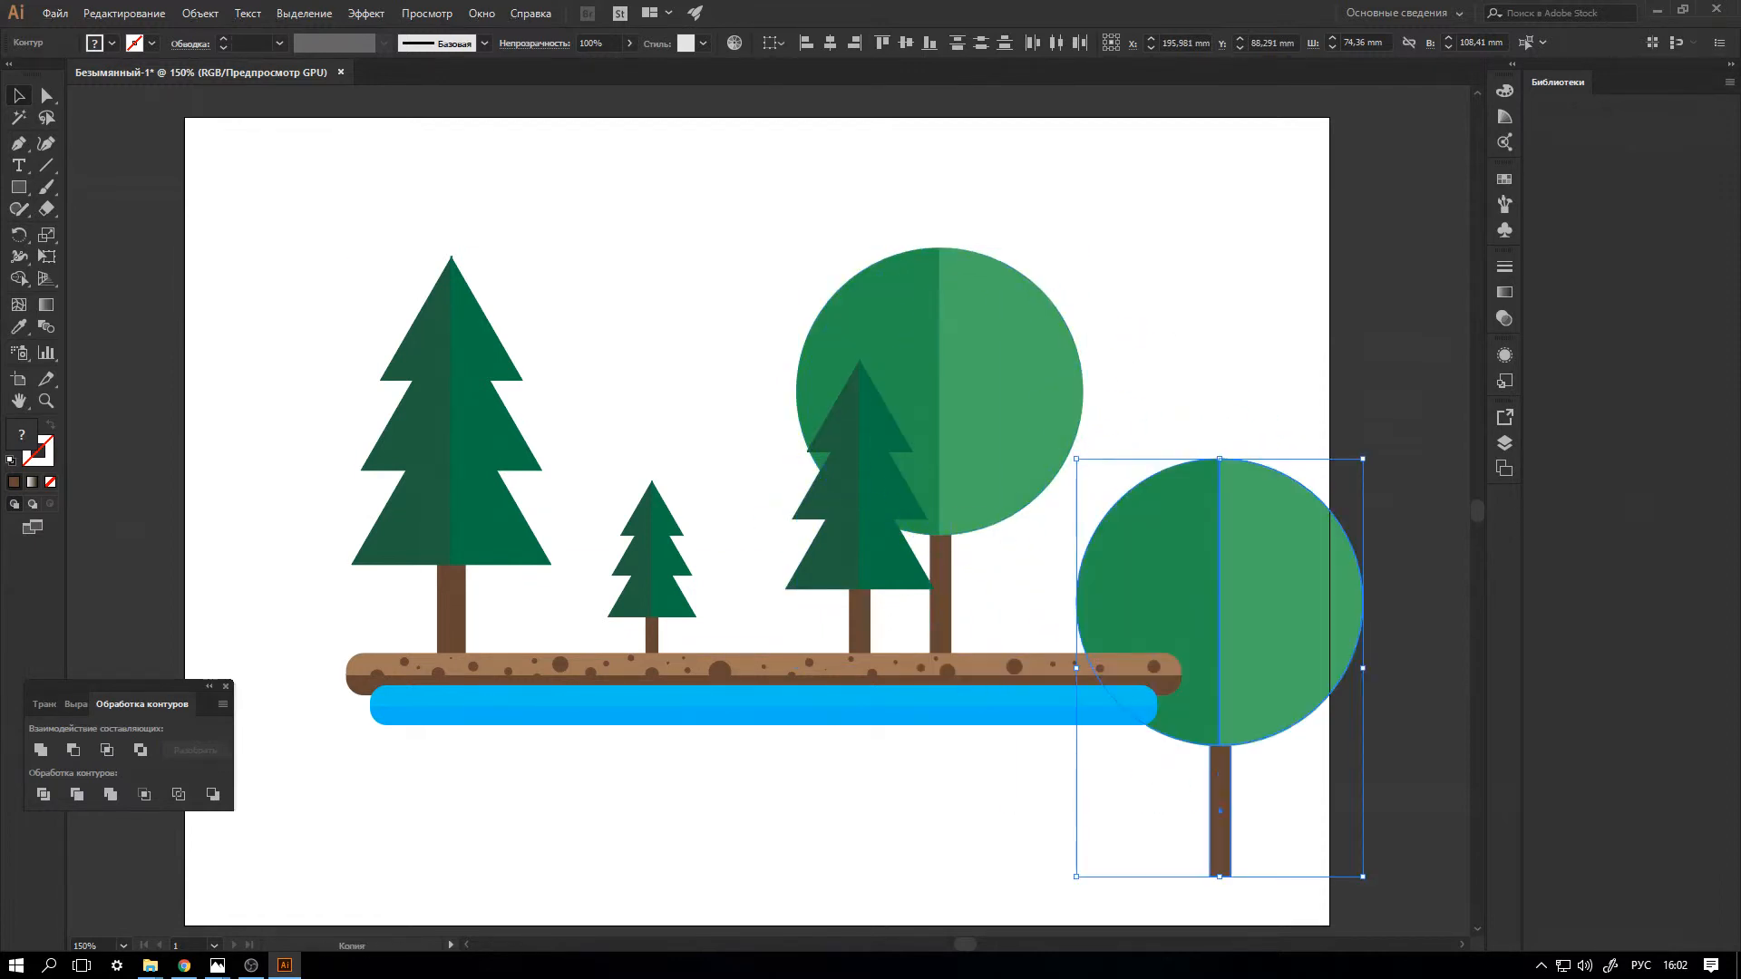
pyautogui.scroll(-2, 1291, 608)
pyautogui.moveTo(1288, 452); pyautogui.dragTo(900, 727)
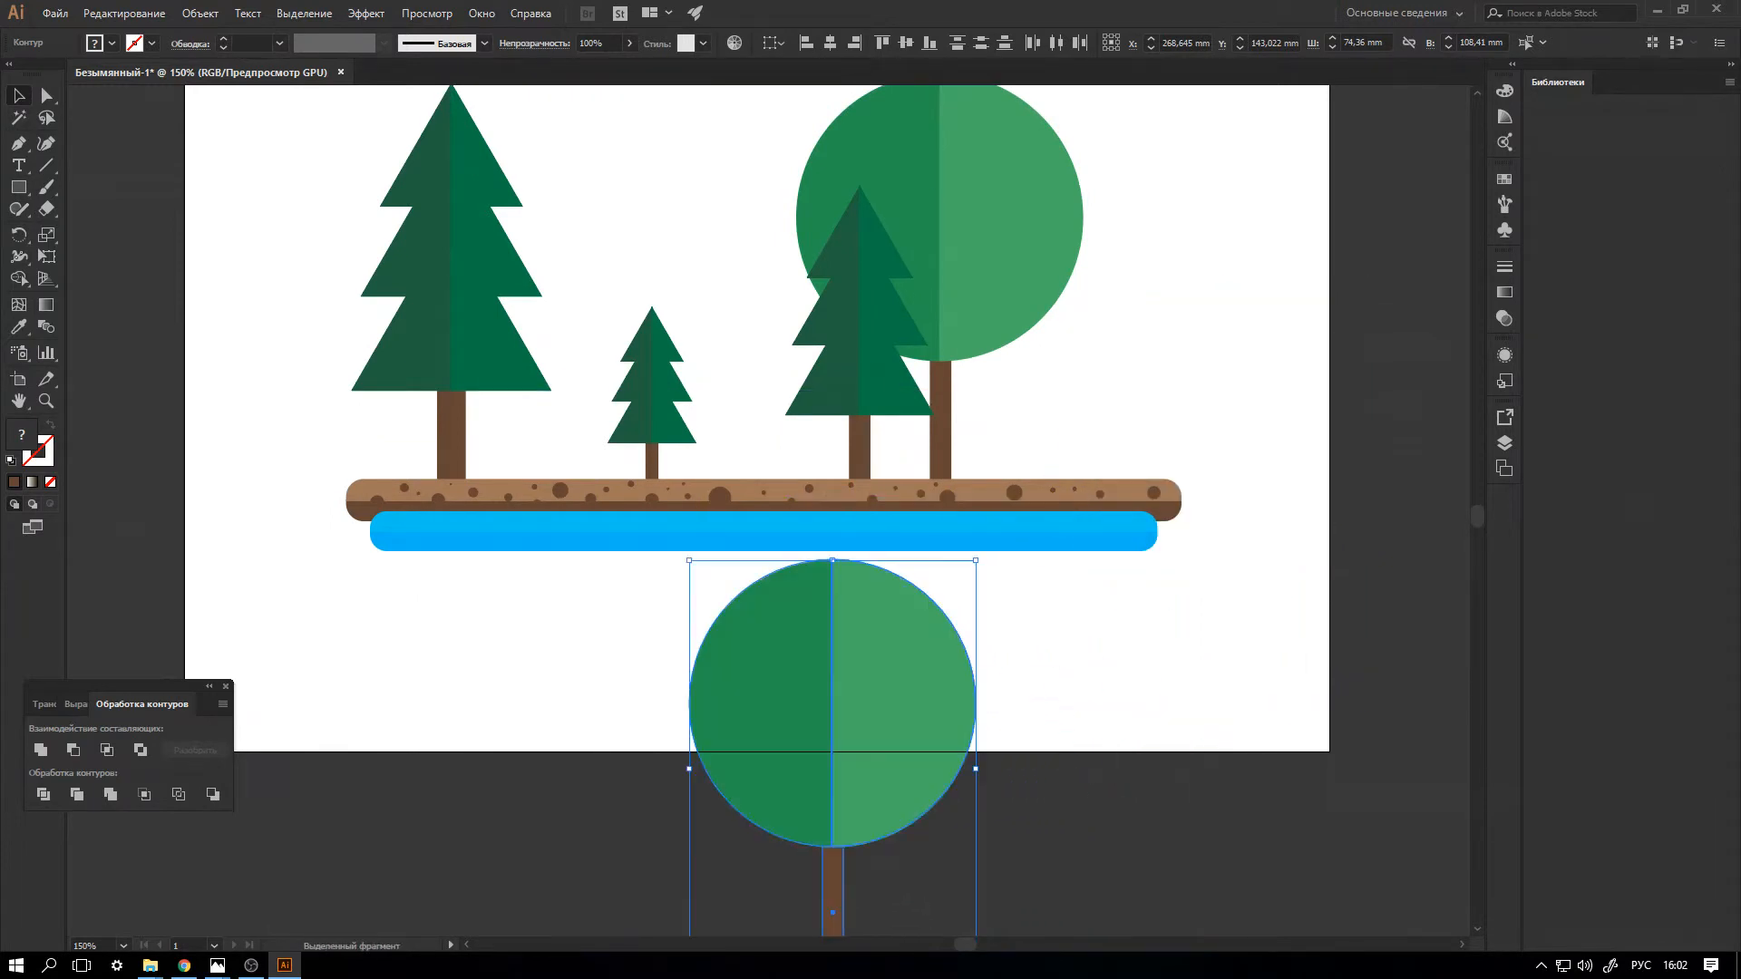
# Unite the two crown halves of the duplicated round tree into one circle.
pyautogui.scroll(-2, 900, 727)
pyautogui.click(1020, 716)
pyautogui.click(897, 653)
pyautogui.keyDown('shift'); pyautogui.click(780, 653); pyautogui.keyUp('shift')
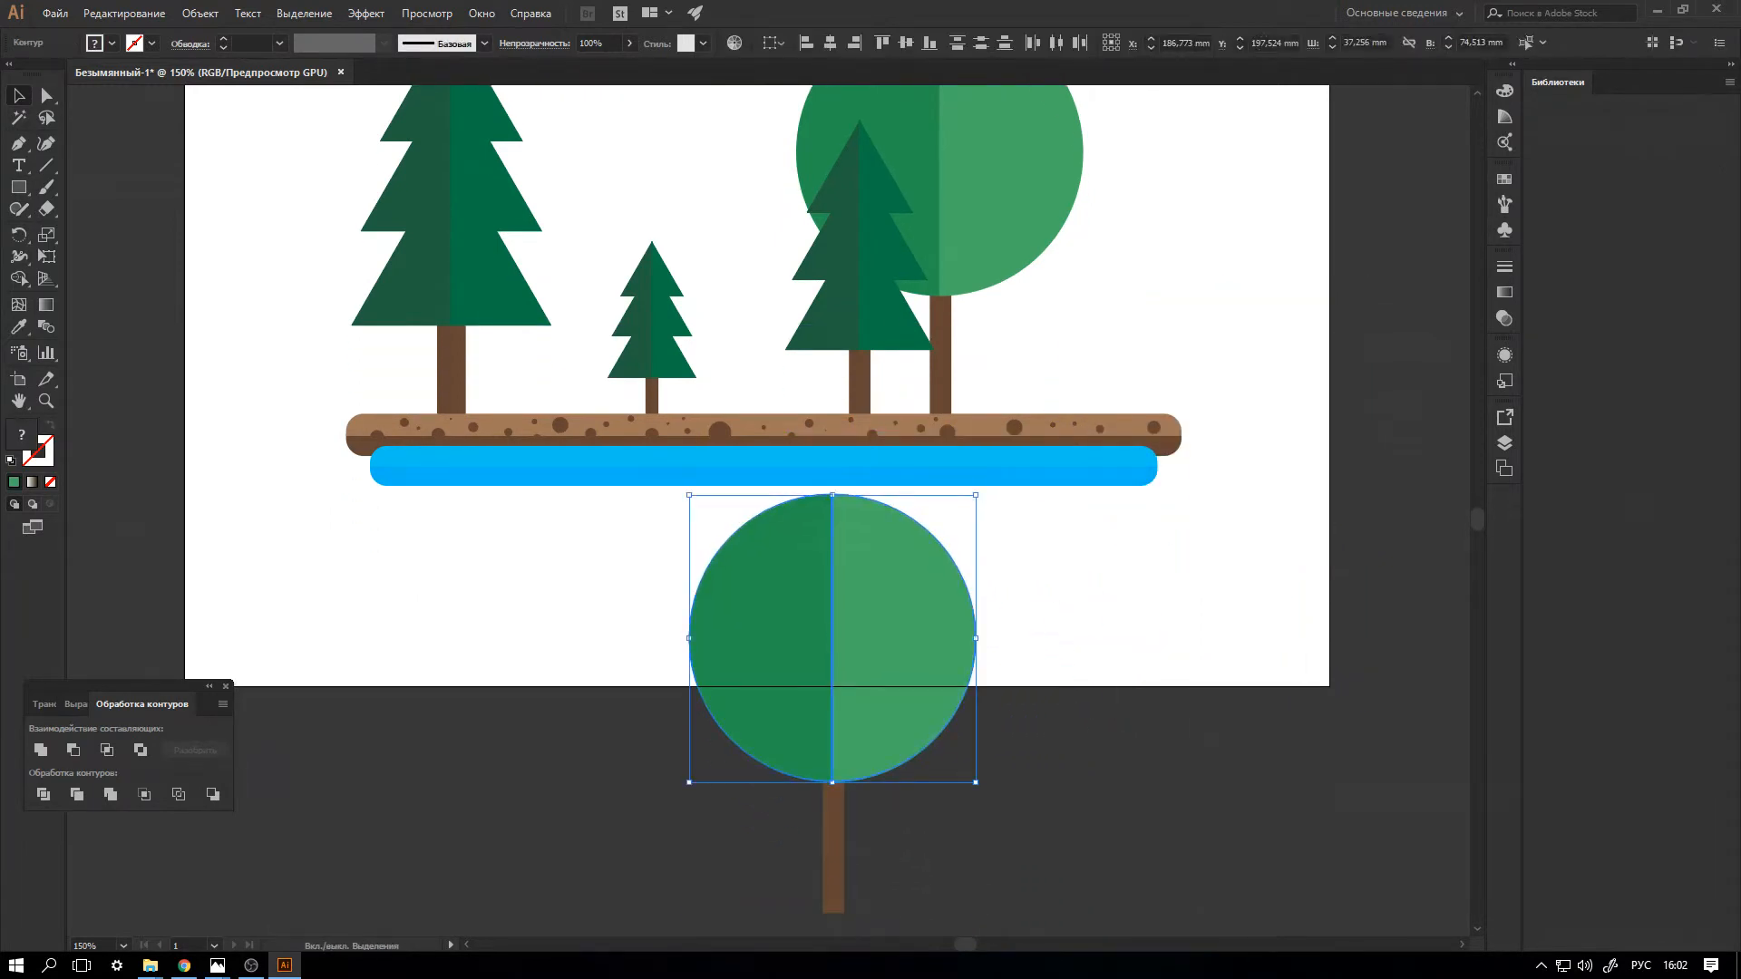
pyautogui.click(40, 749)
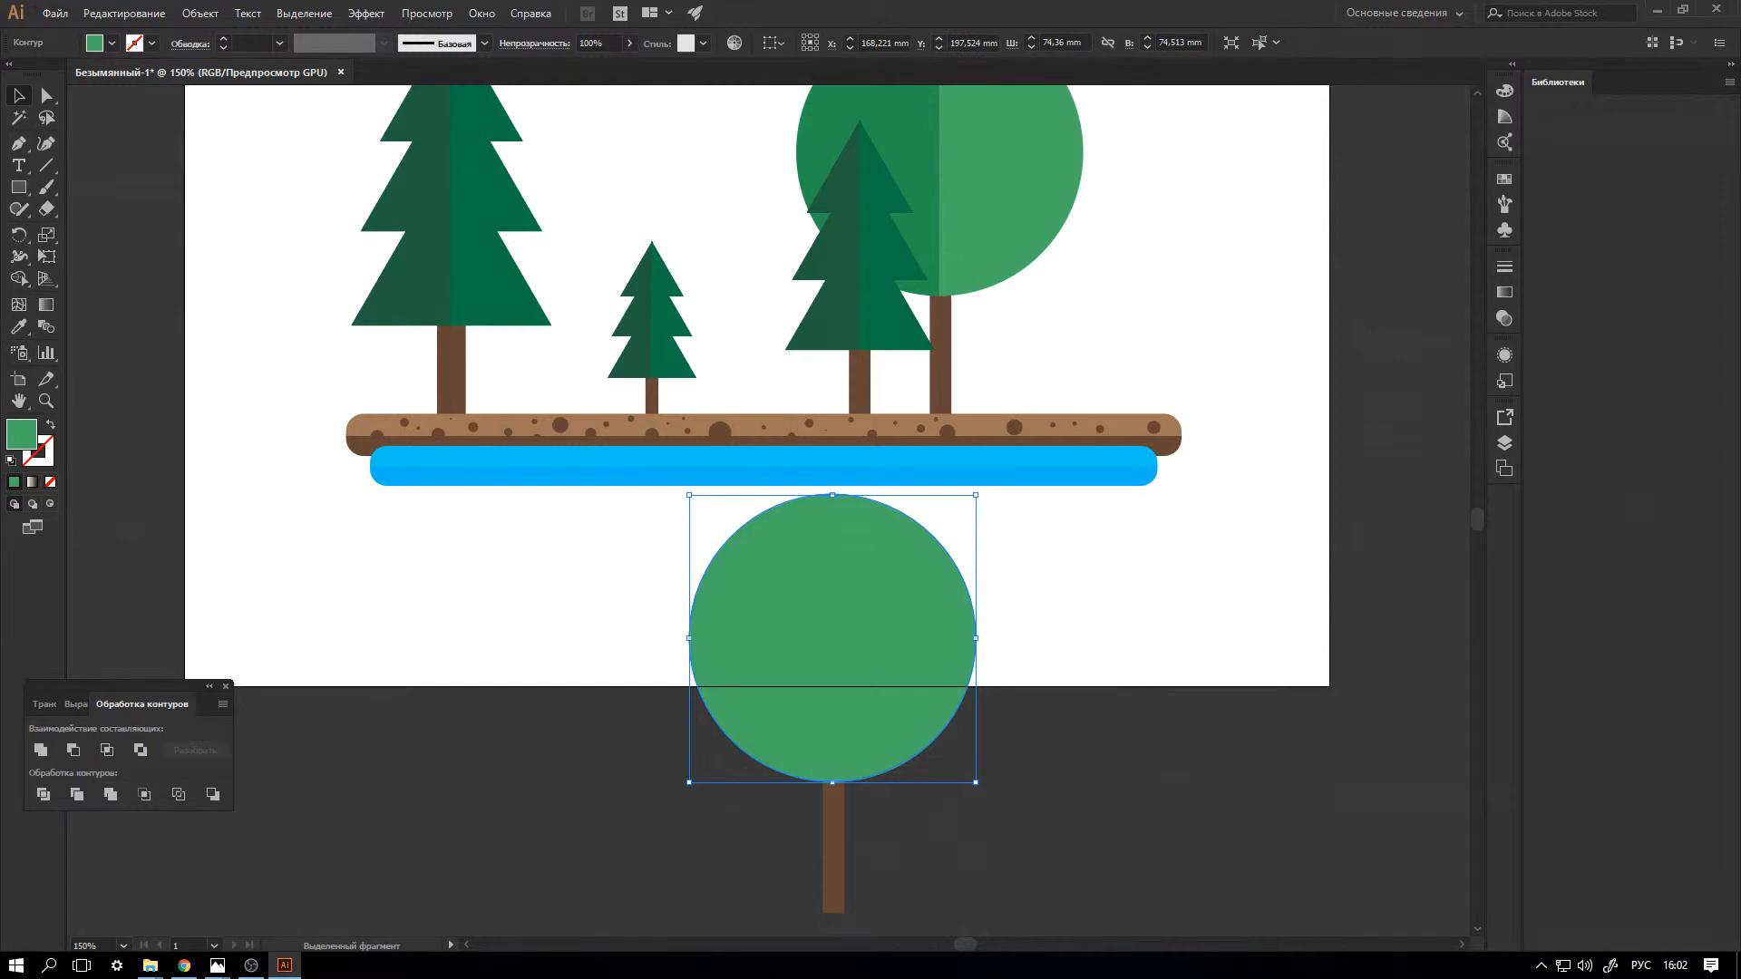
# Fill the united crown circle with a brighter green swatch.
pyautogui.click(111, 43)
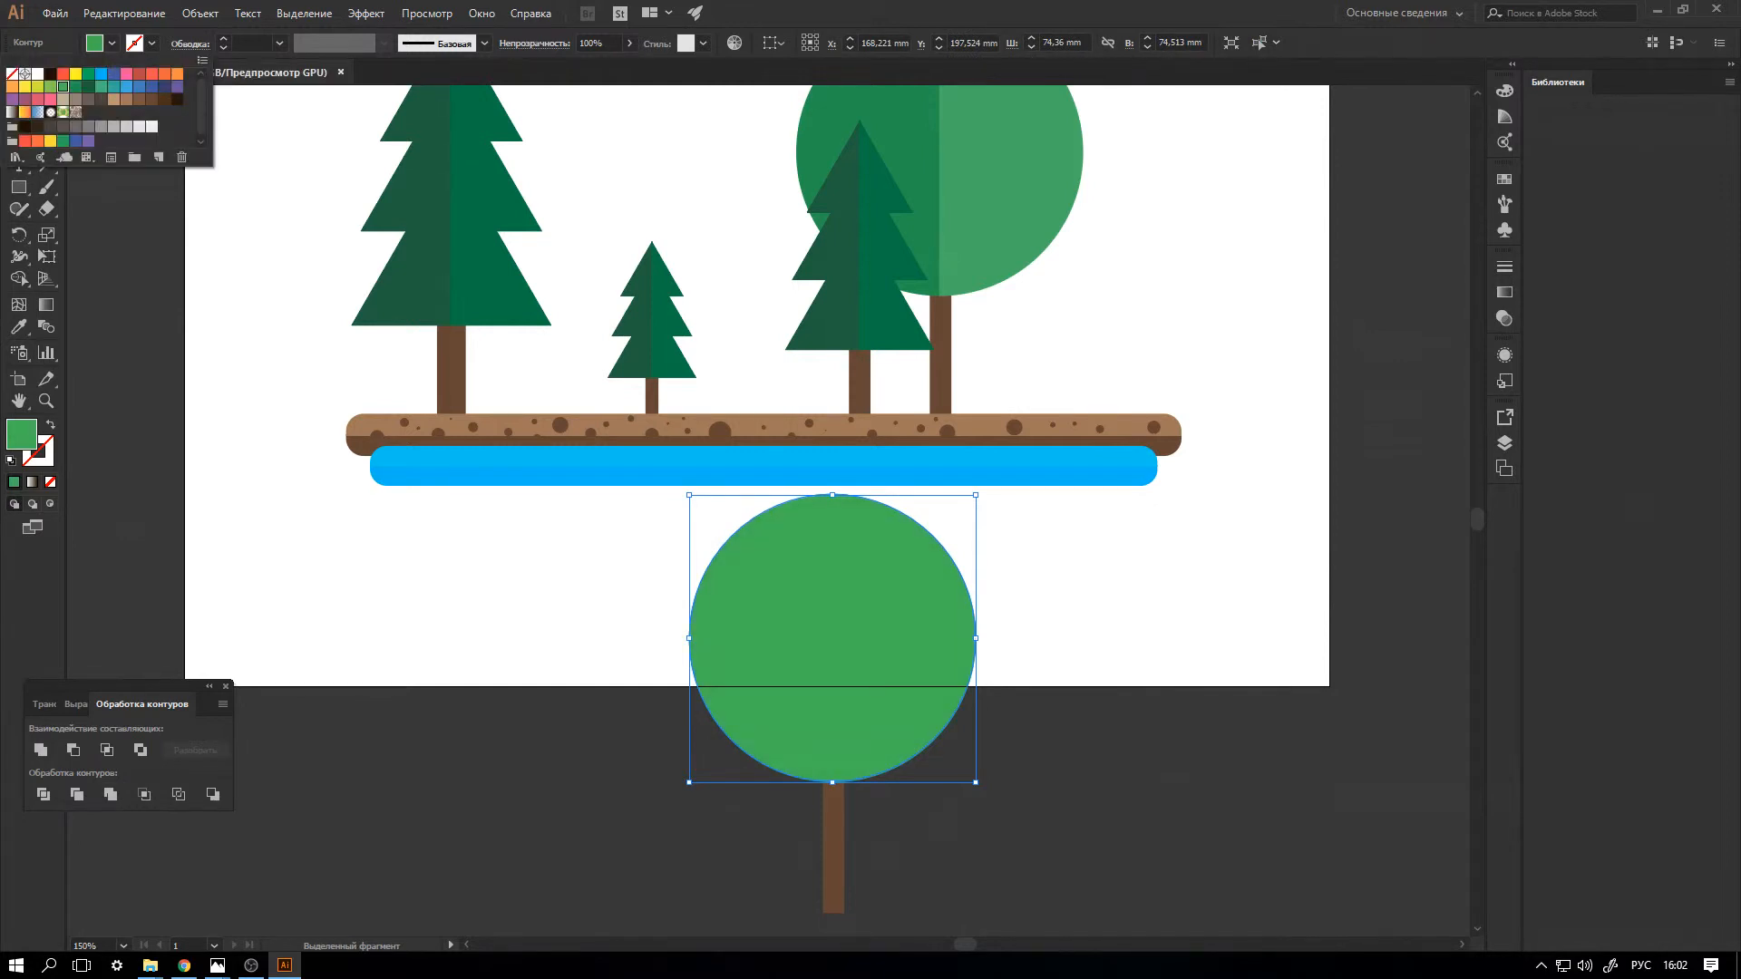
pyautogui.press('Escape')
pyautogui.click(1070, 599)
pyautogui.click(870, 625)
pyautogui.press('a')
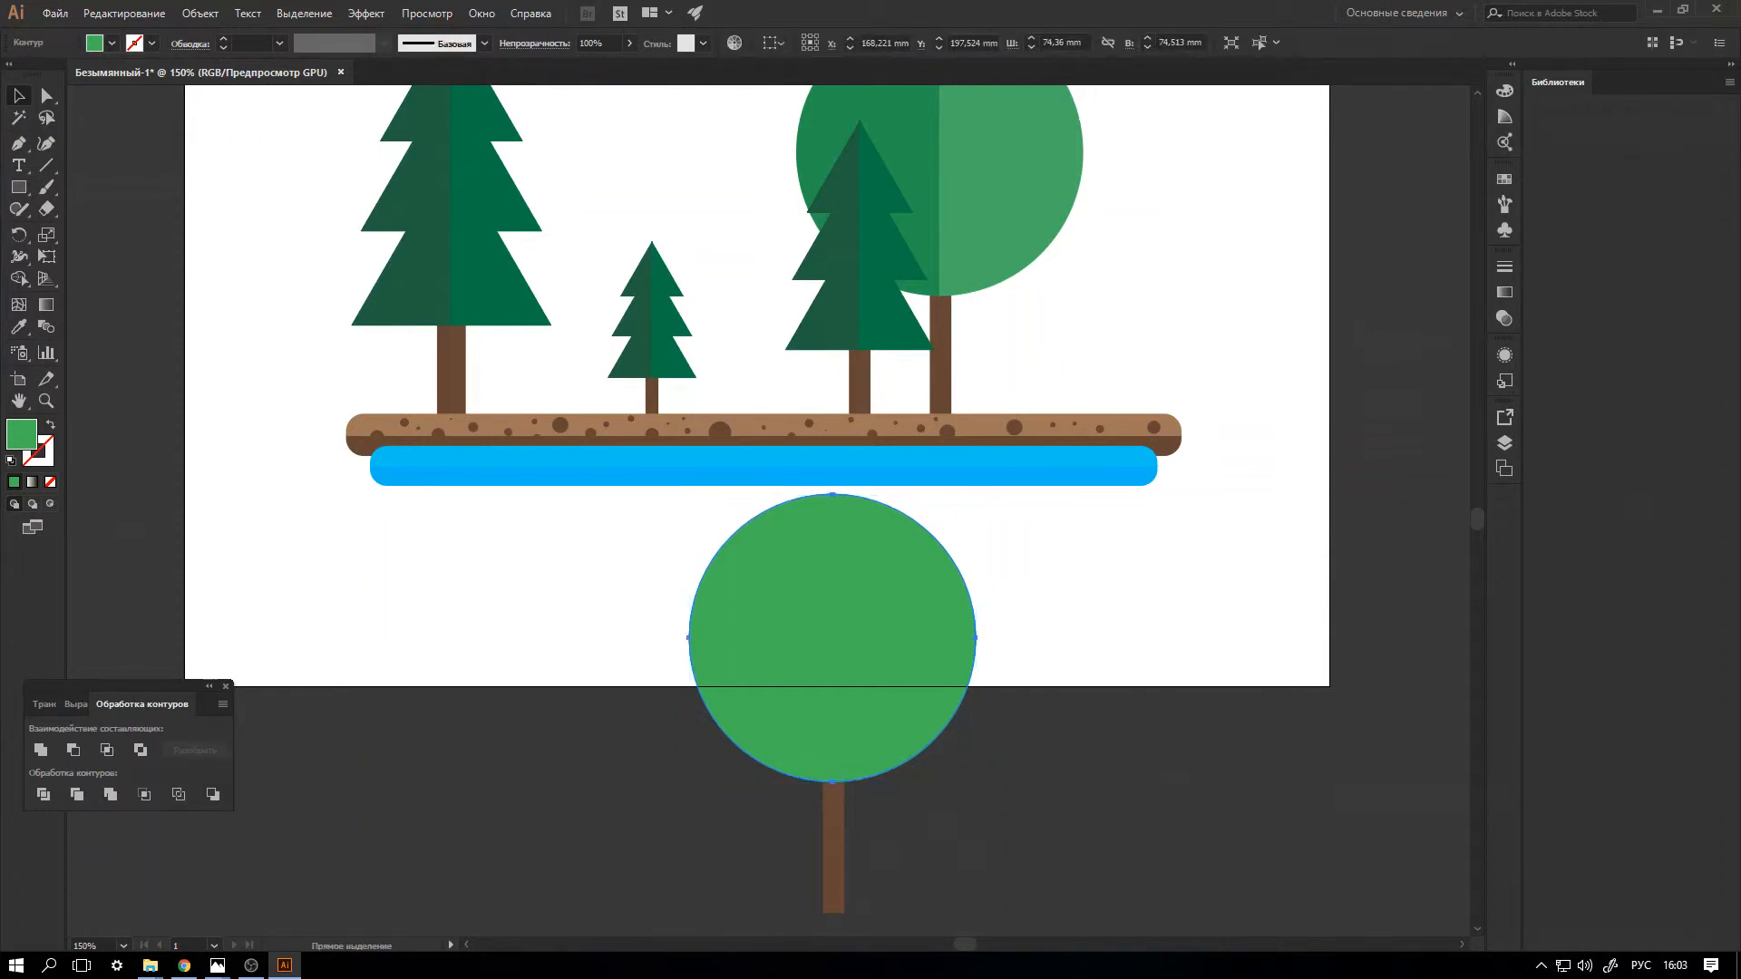
# Paste a copy of the crown circle, shrink it proportionally and centre it inside the original crown.
pyautogui.hotkey('ctrl', 'v')
pyautogui.moveTo(827, 471); pyautogui.dragTo(1305, 600)
pyautogui.moveTo(1390, 495); pyautogui.dragTo(1338, 549)
pyautogui.moveTo(1221, 664); pyautogui.dragTo(832, 640)
pyautogui.hotkey('ctrl', 'h')
# Recolour the outer crown circle with the dark green sampled from the original round tree's left half.
pyautogui.click(961, 646)
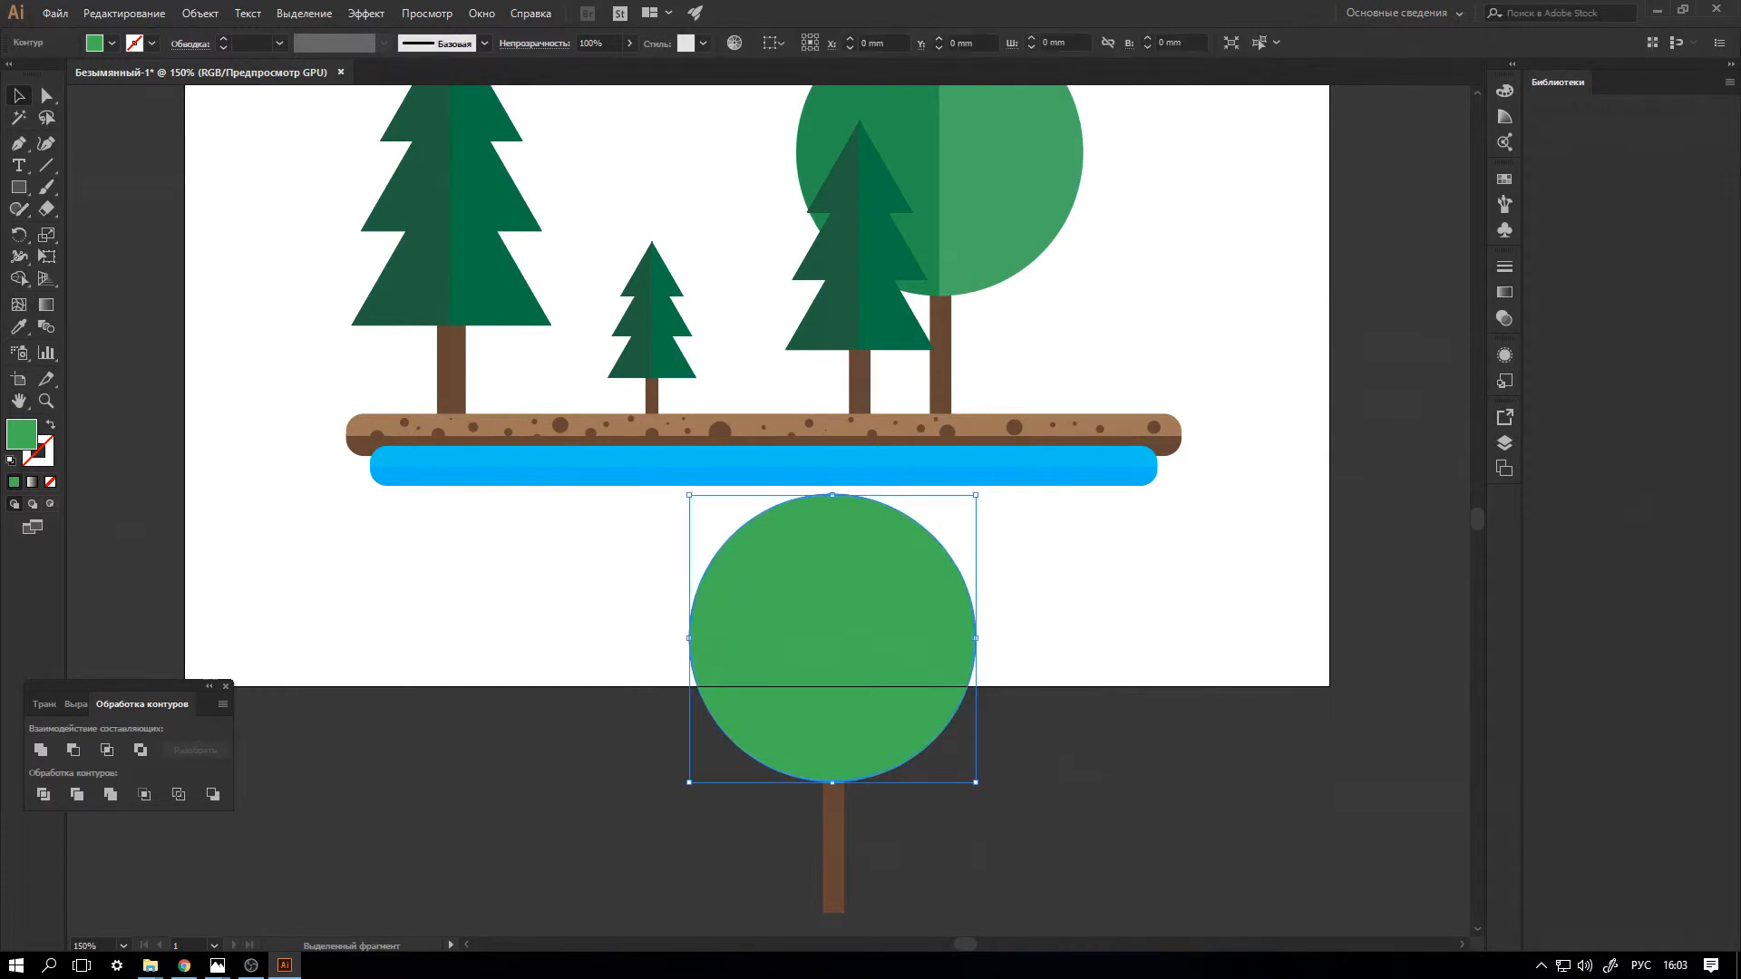
pyautogui.click(19, 326)
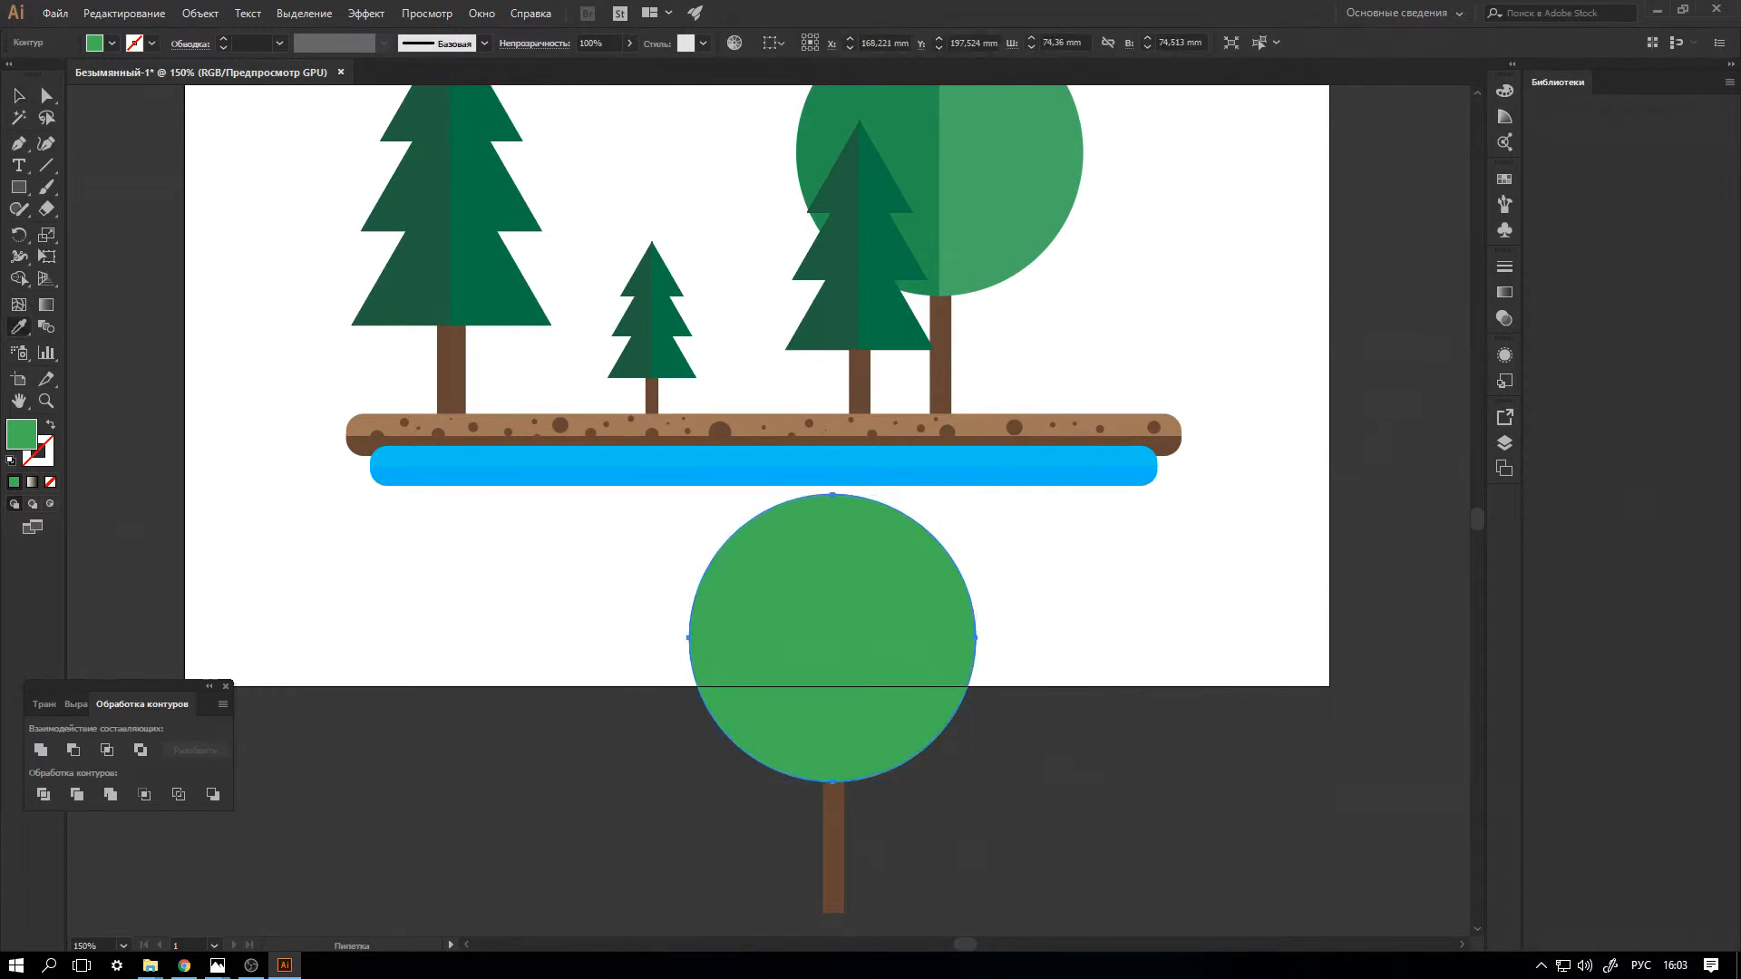
pyautogui.click(829, 146)
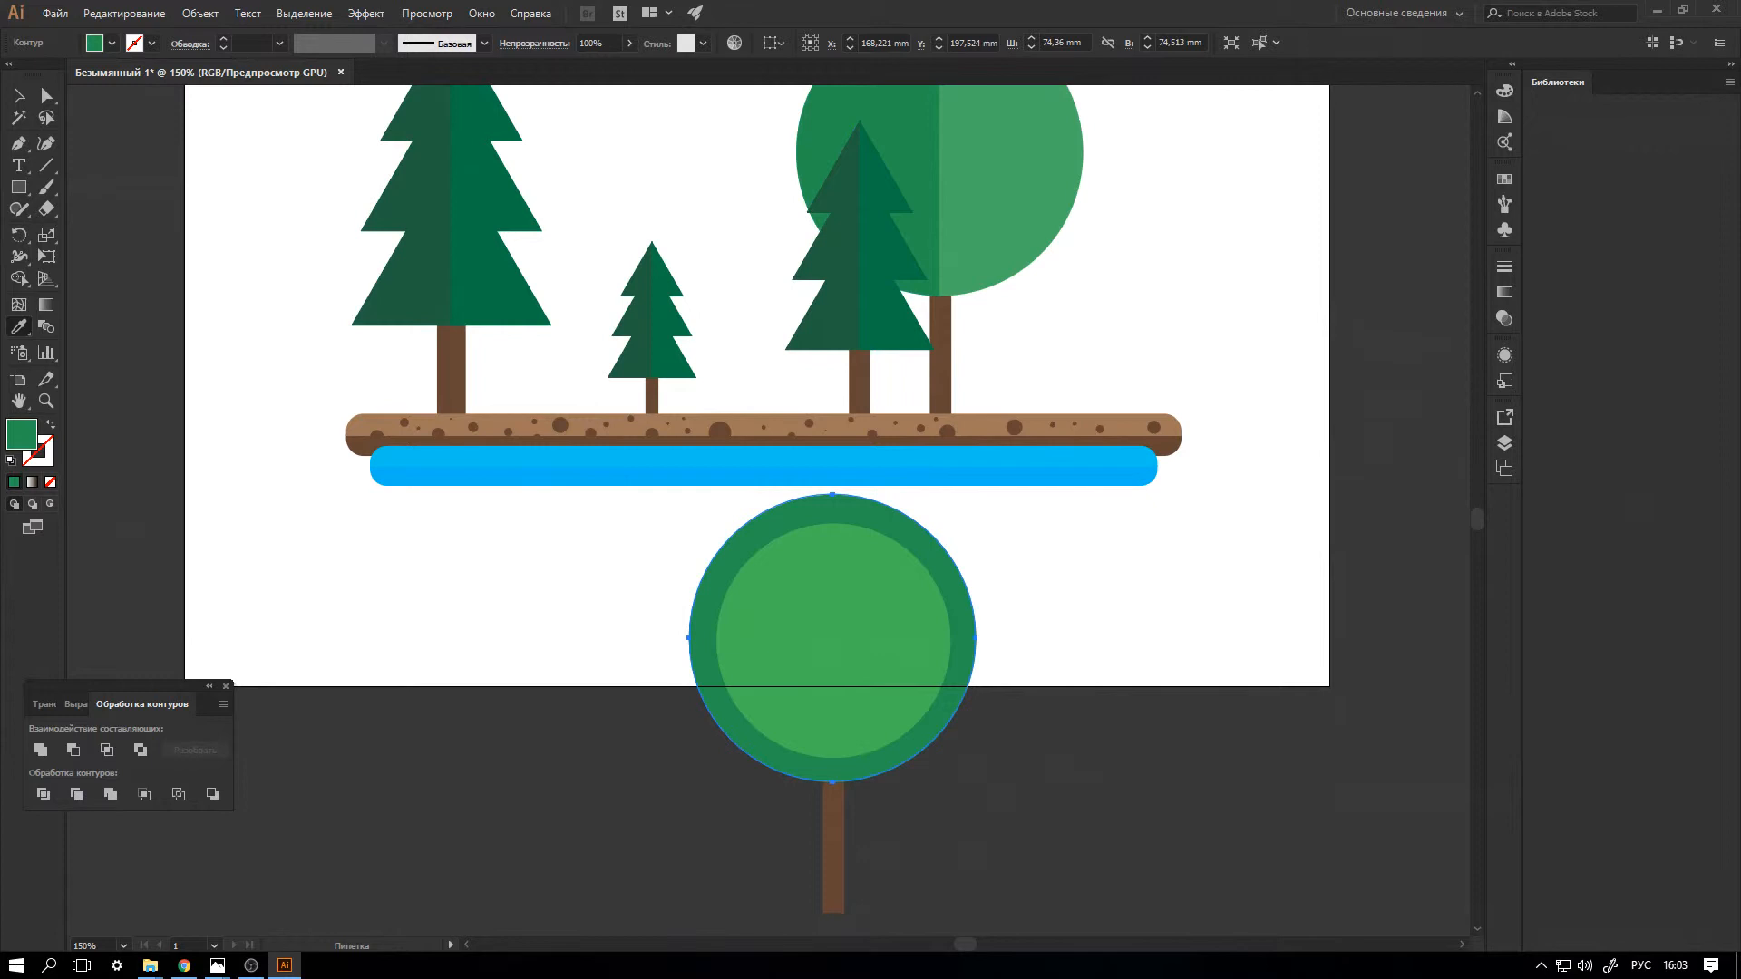
# Raise the trunk slightly into the crown and scale the whole new tree down proportionally to about 47 x 64 mm.
pyautogui.press('v')
pyautogui.press('a')
pyautogui.press('v')
pyautogui.moveTo(836, 832); pyautogui.dragTo(835, 798)
pyautogui.click(610, 567)
pyautogui.moveTo(609, 567); pyautogui.dragTo(872, 740)
pyautogui.scroll(3, 873, 740)
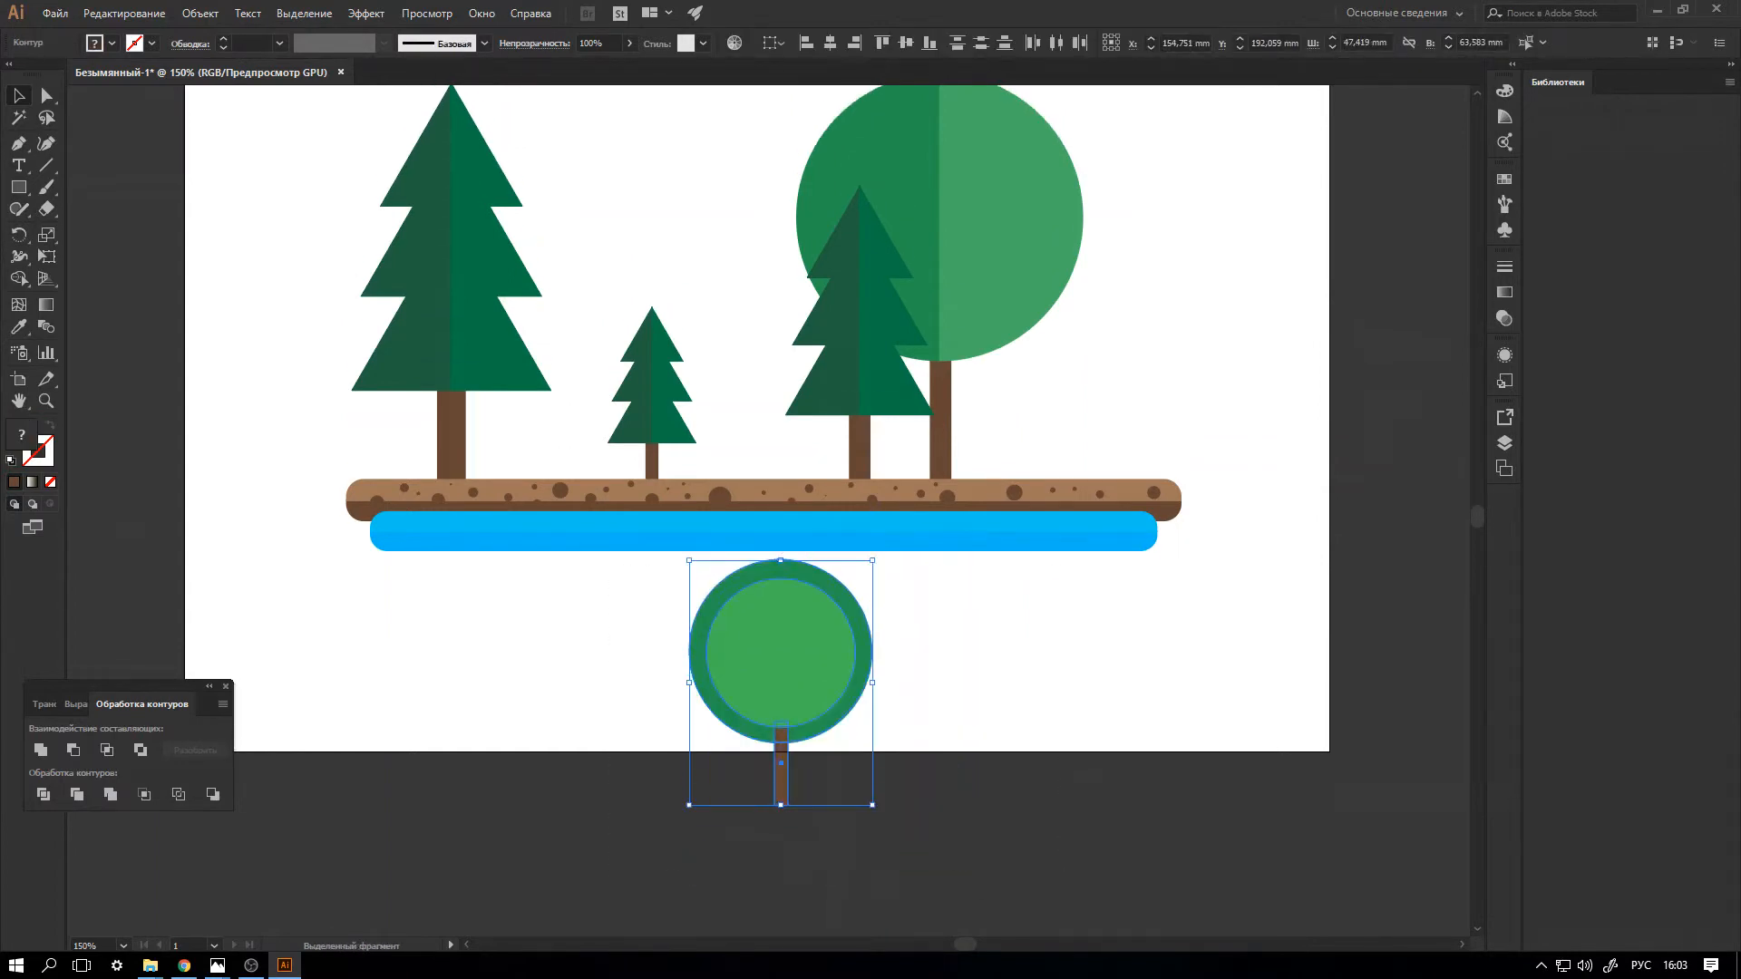
# Stretch the new tree to about 71 mm tall and place it on the ground, behind the small fir.
pyautogui.moveTo(781, 625); pyautogui.dragTo(781, 598)
pyautogui.moveTo(781, 735); pyautogui.dragTo(569, 413)
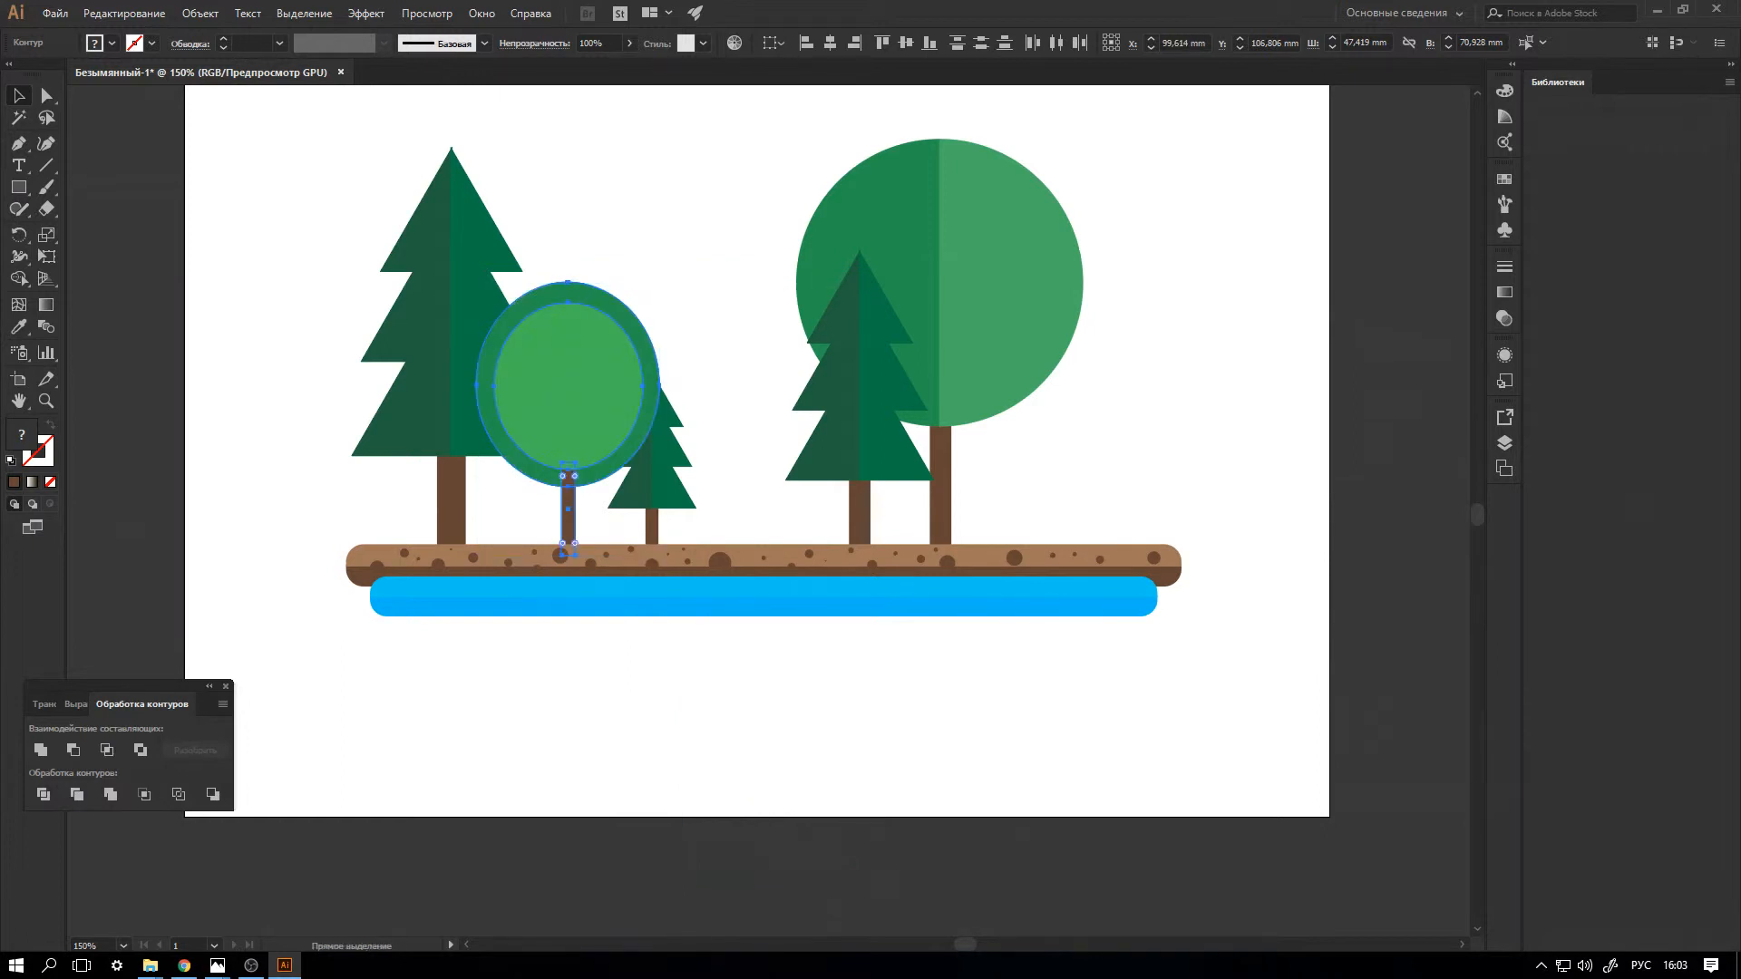
pyautogui.press('a')
pyautogui.press('v')
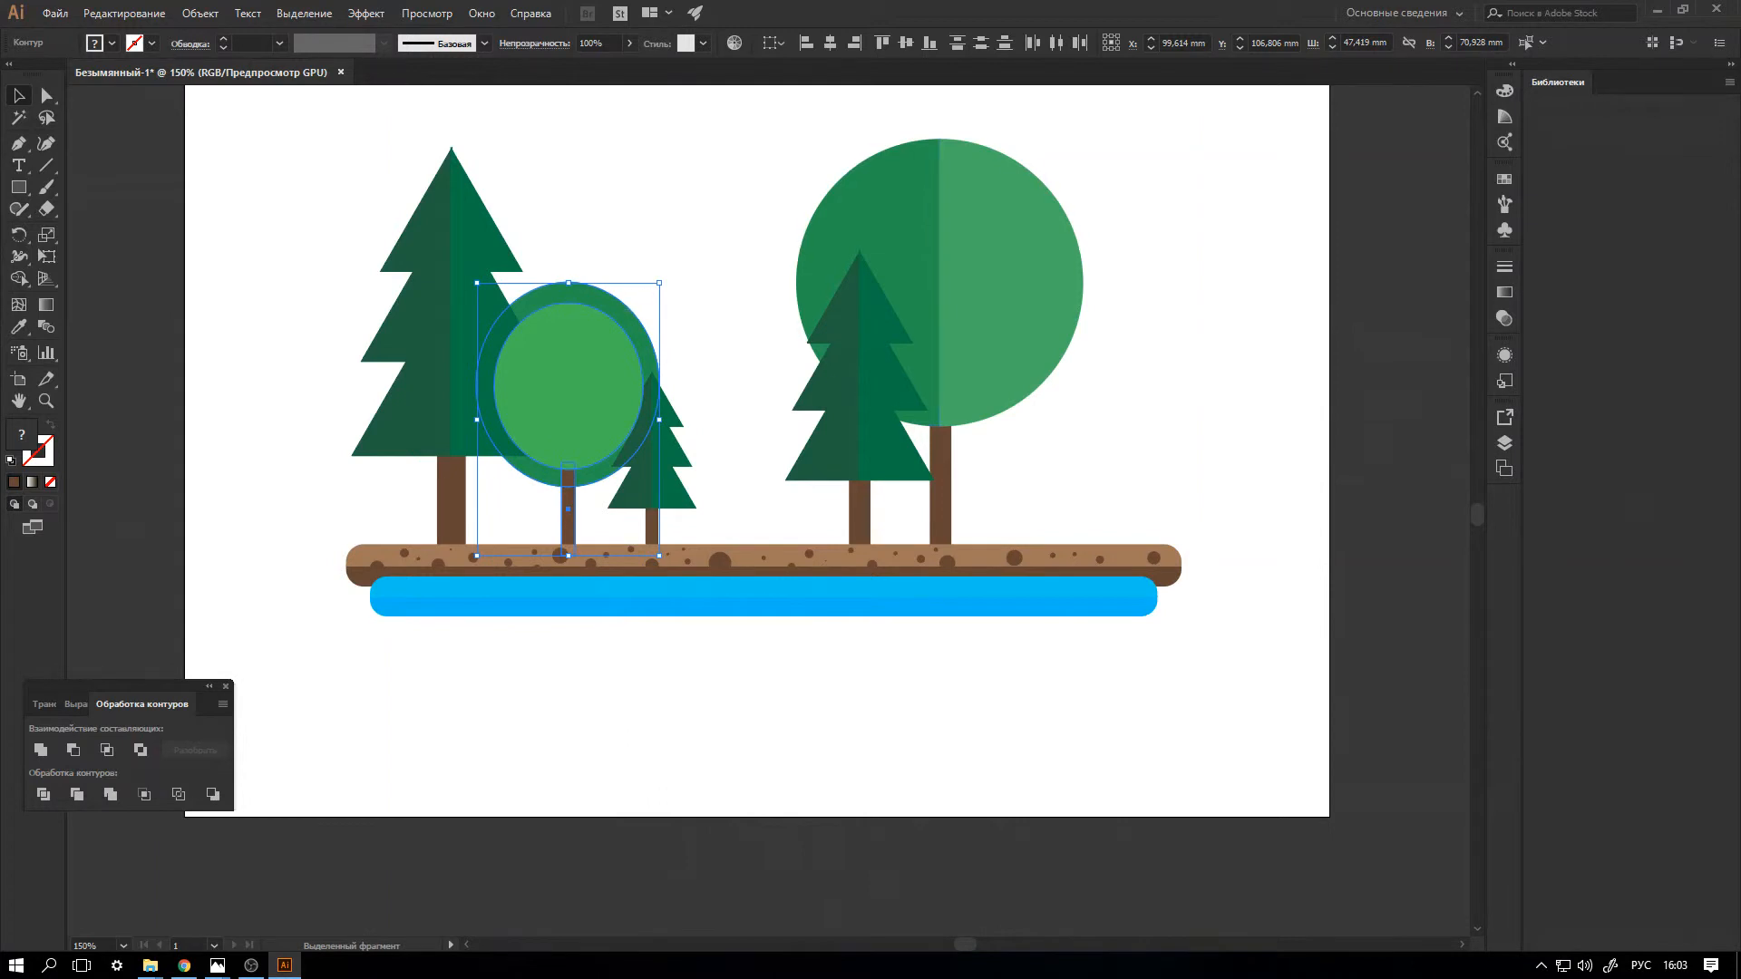
# Duplicate the oval-crowned tree at the ground's right end, resize it to about 52 x 78 mm and send it behind the round tree.
pyautogui.moveTo(568, 481)
pyautogui.mouseDown()
pyautogui.moveTo(767, 571)
pyautogui.moveTo(1140, 443)
pyautogui.moveTo(1043, 488)
pyautogui.mouseUp()
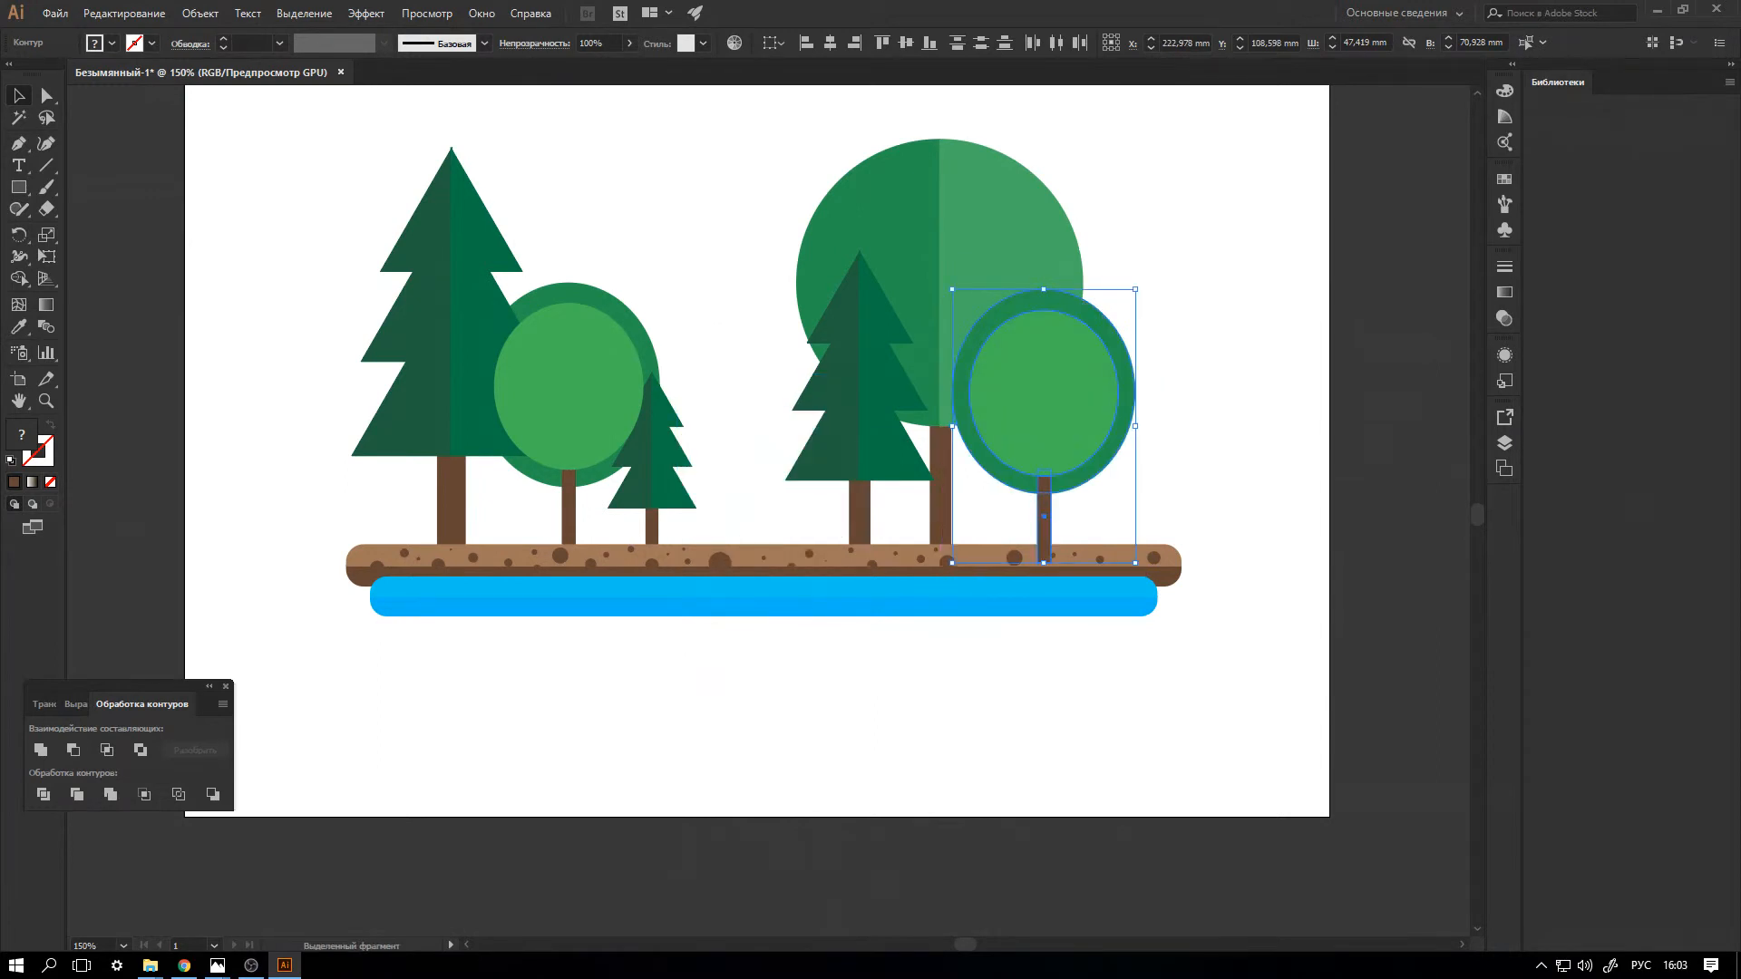
pyautogui.moveTo(1136, 289); pyautogui.dragTo(1062, 399)
pyautogui.moveTo(1007, 481); pyautogui.dragTo(1036, 482)
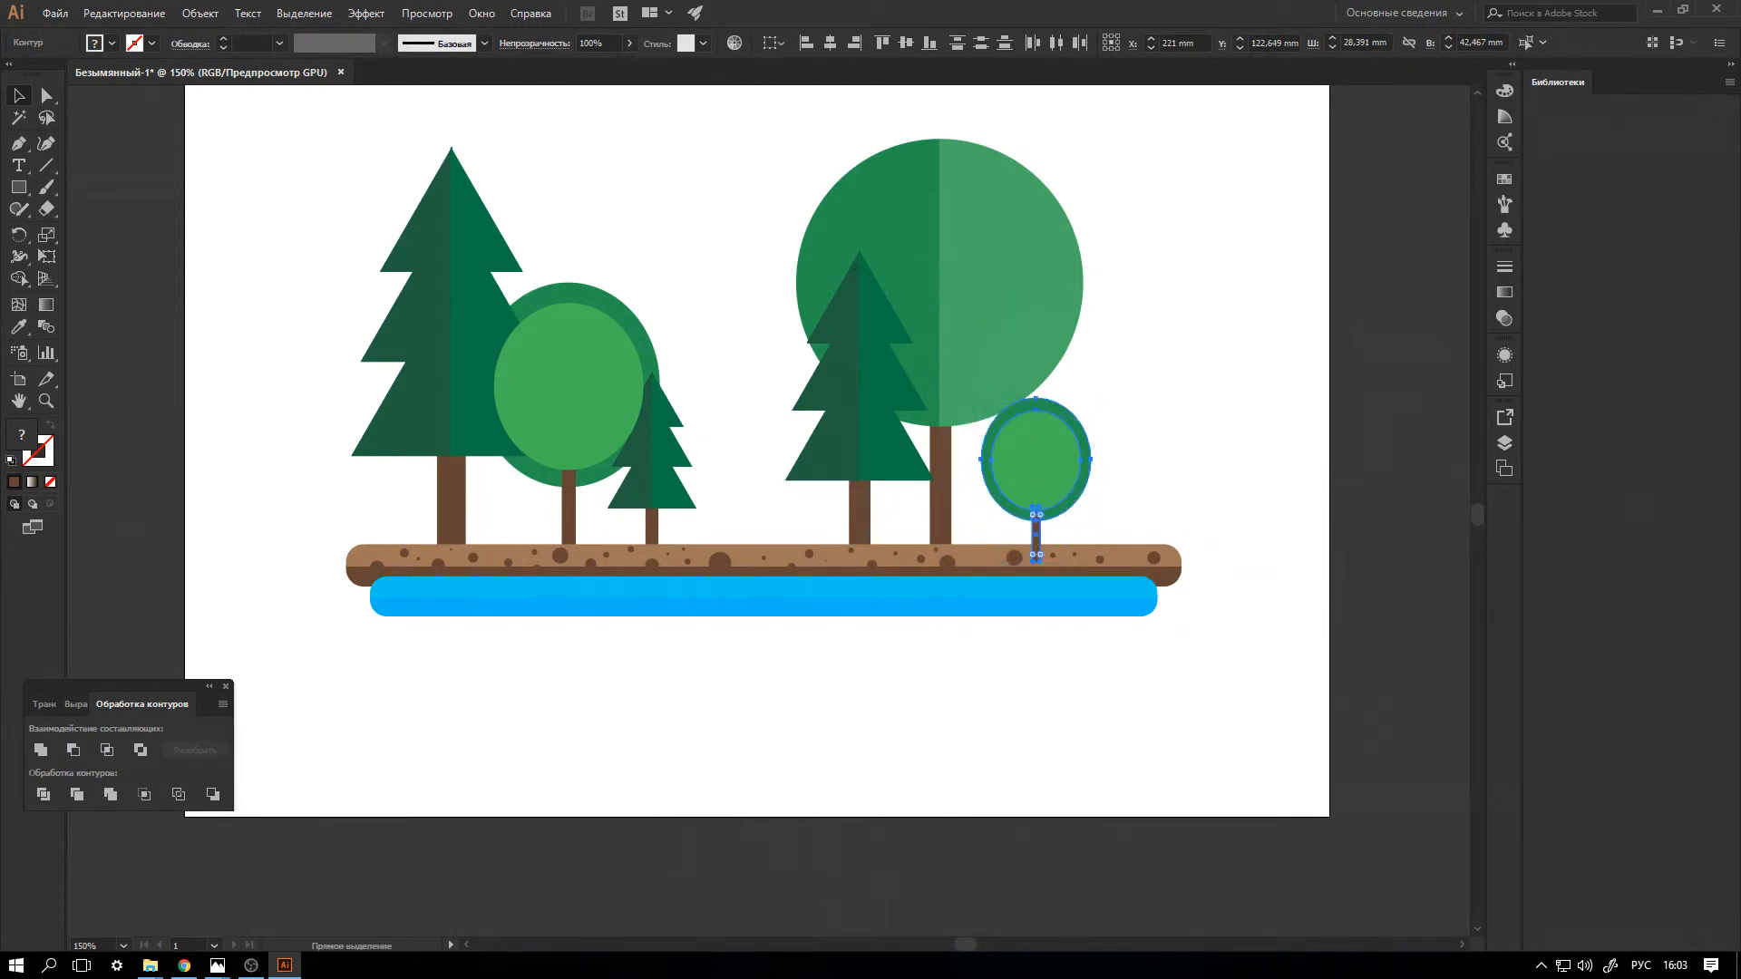
pyautogui.moveTo(1090, 399); pyautogui.dragTo(1184, 260)
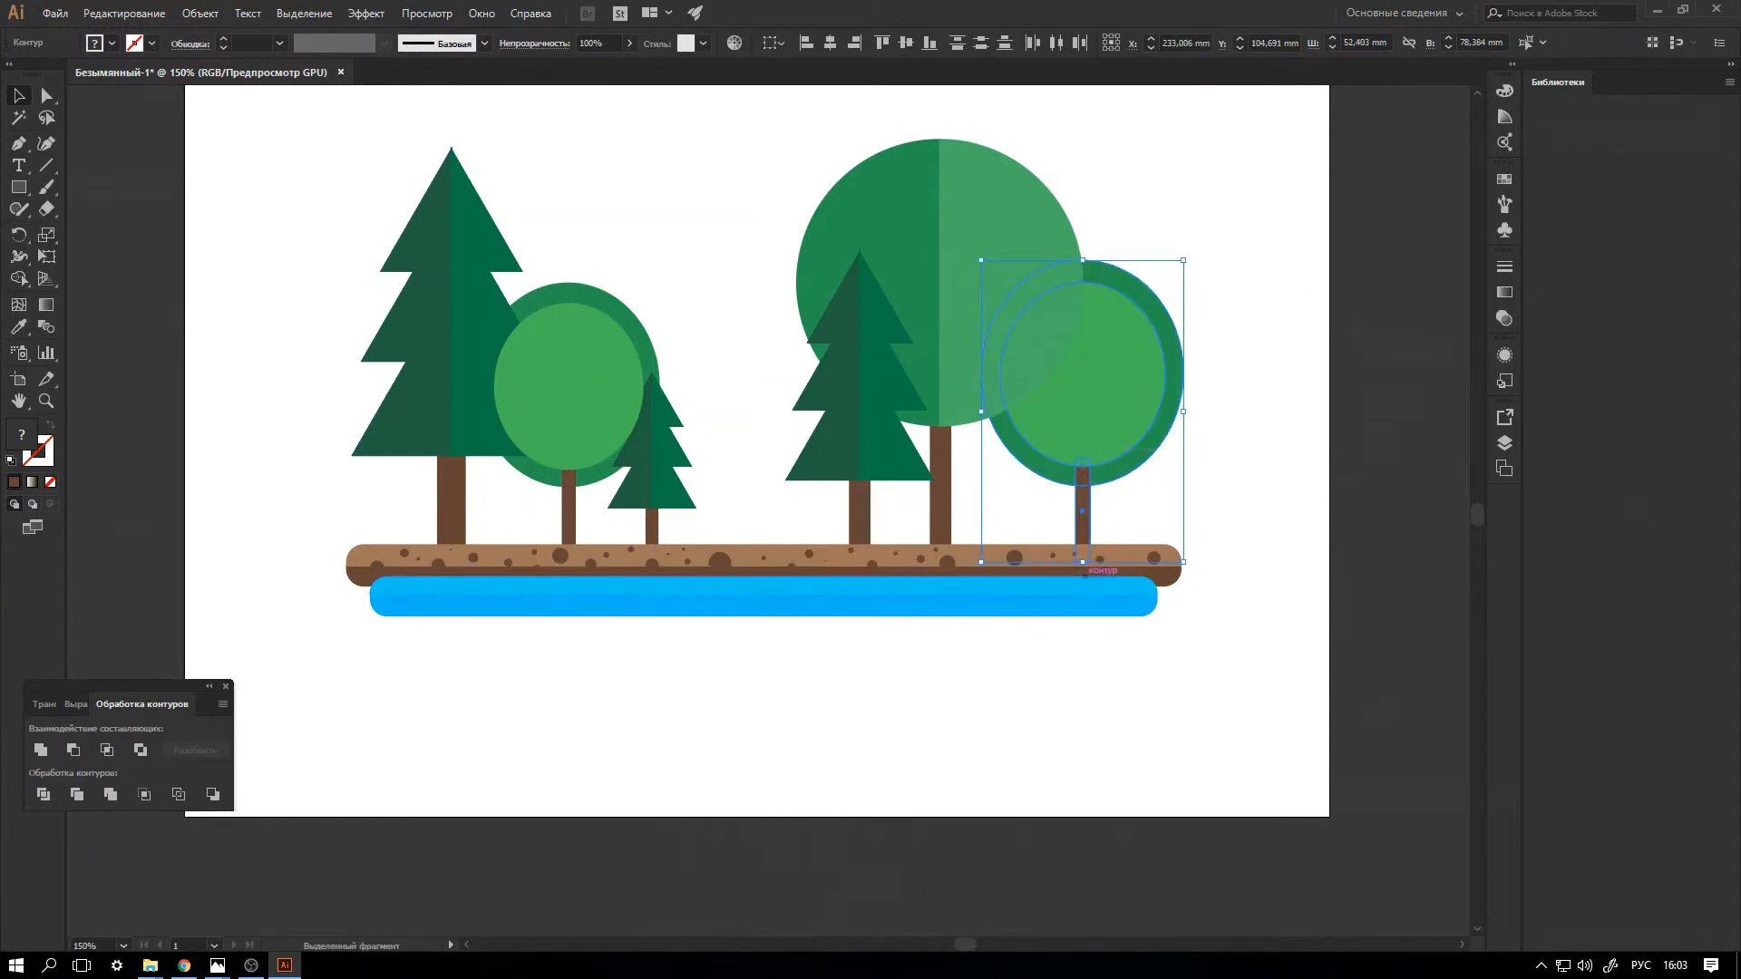
pyautogui.hotkey('ctrl', 'shift', 'a')
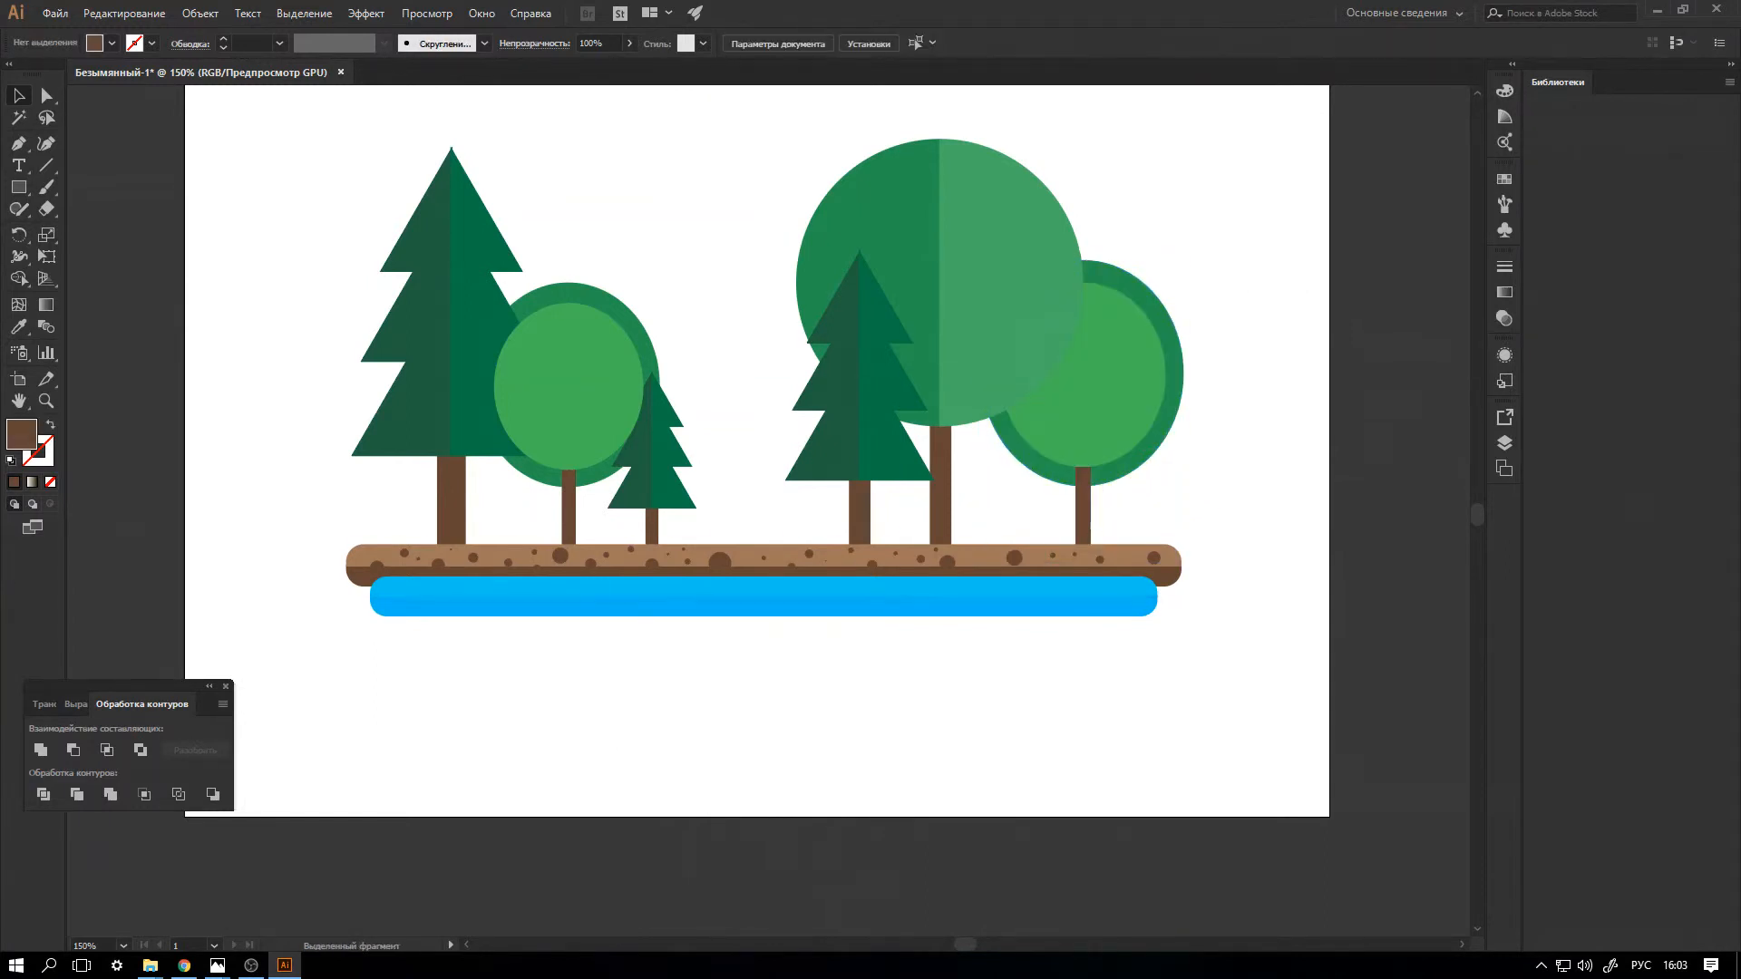
# Draw a brown circle about 43.5 mm in diameter below the blue bar with the Ellipse tool.
pyautogui.moveTo(18, 187); pyautogui.dragTo(236, 230)
pyautogui.moveTo(748, 658); pyautogui.dragTo(917, 826)
pyautogui.scroll(-3, 911, 816)
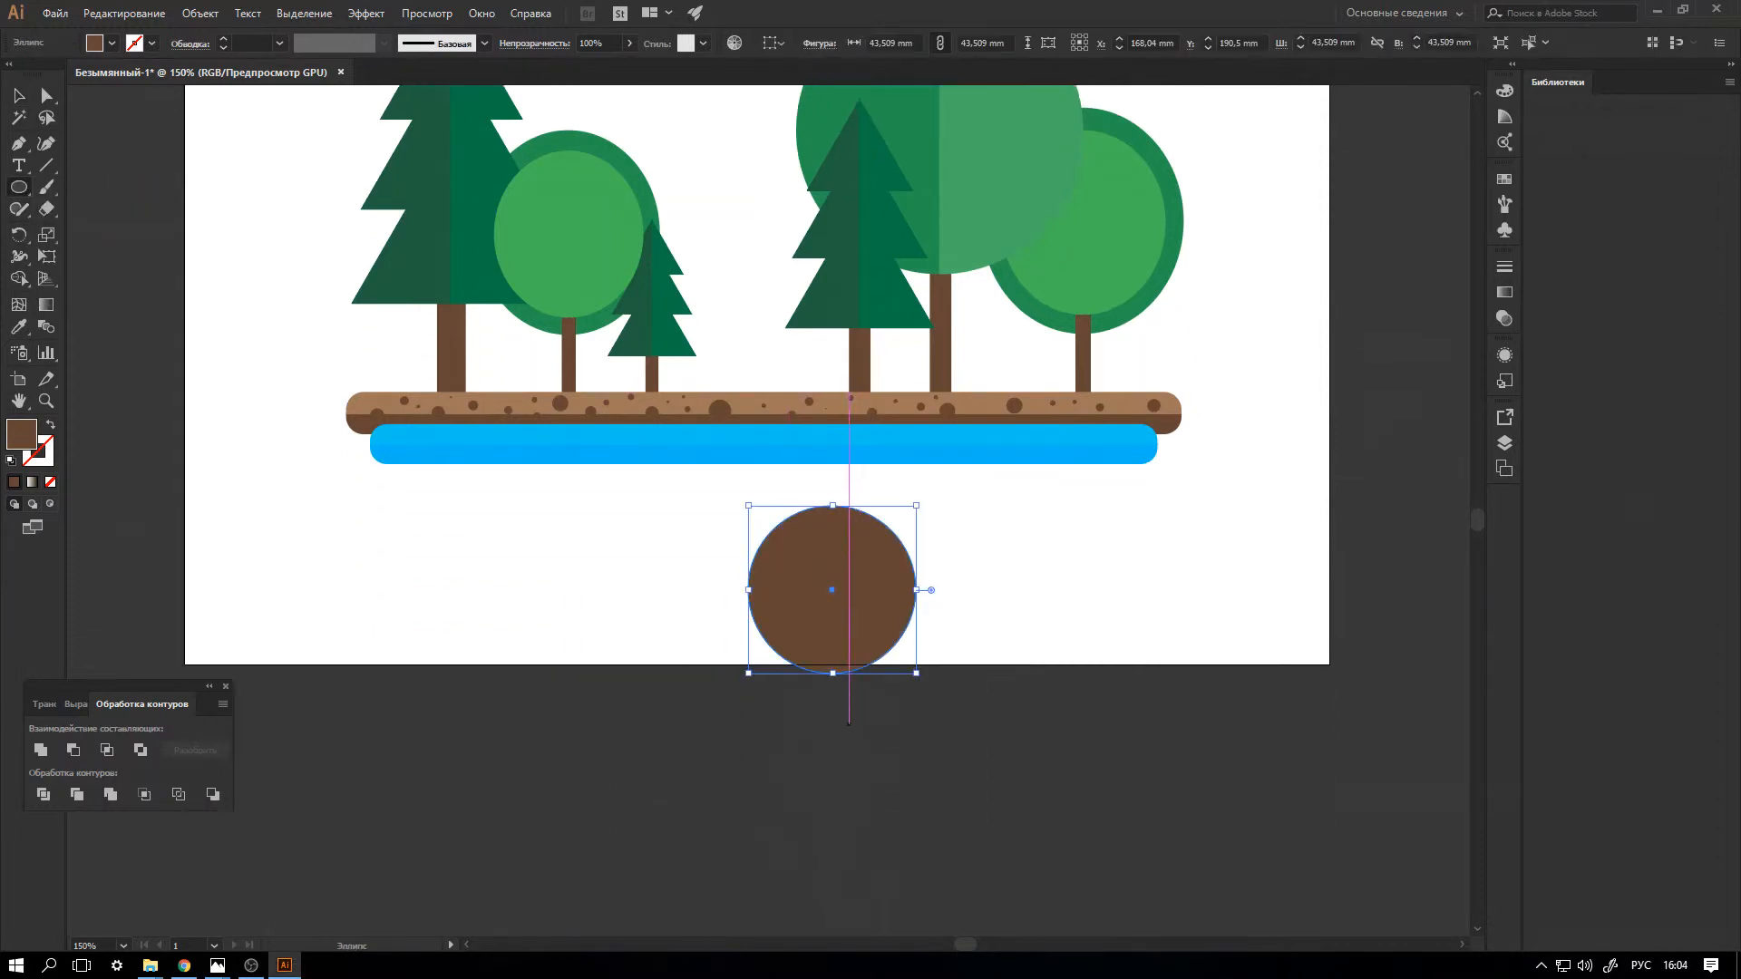
pyautogui.click(19, 96)
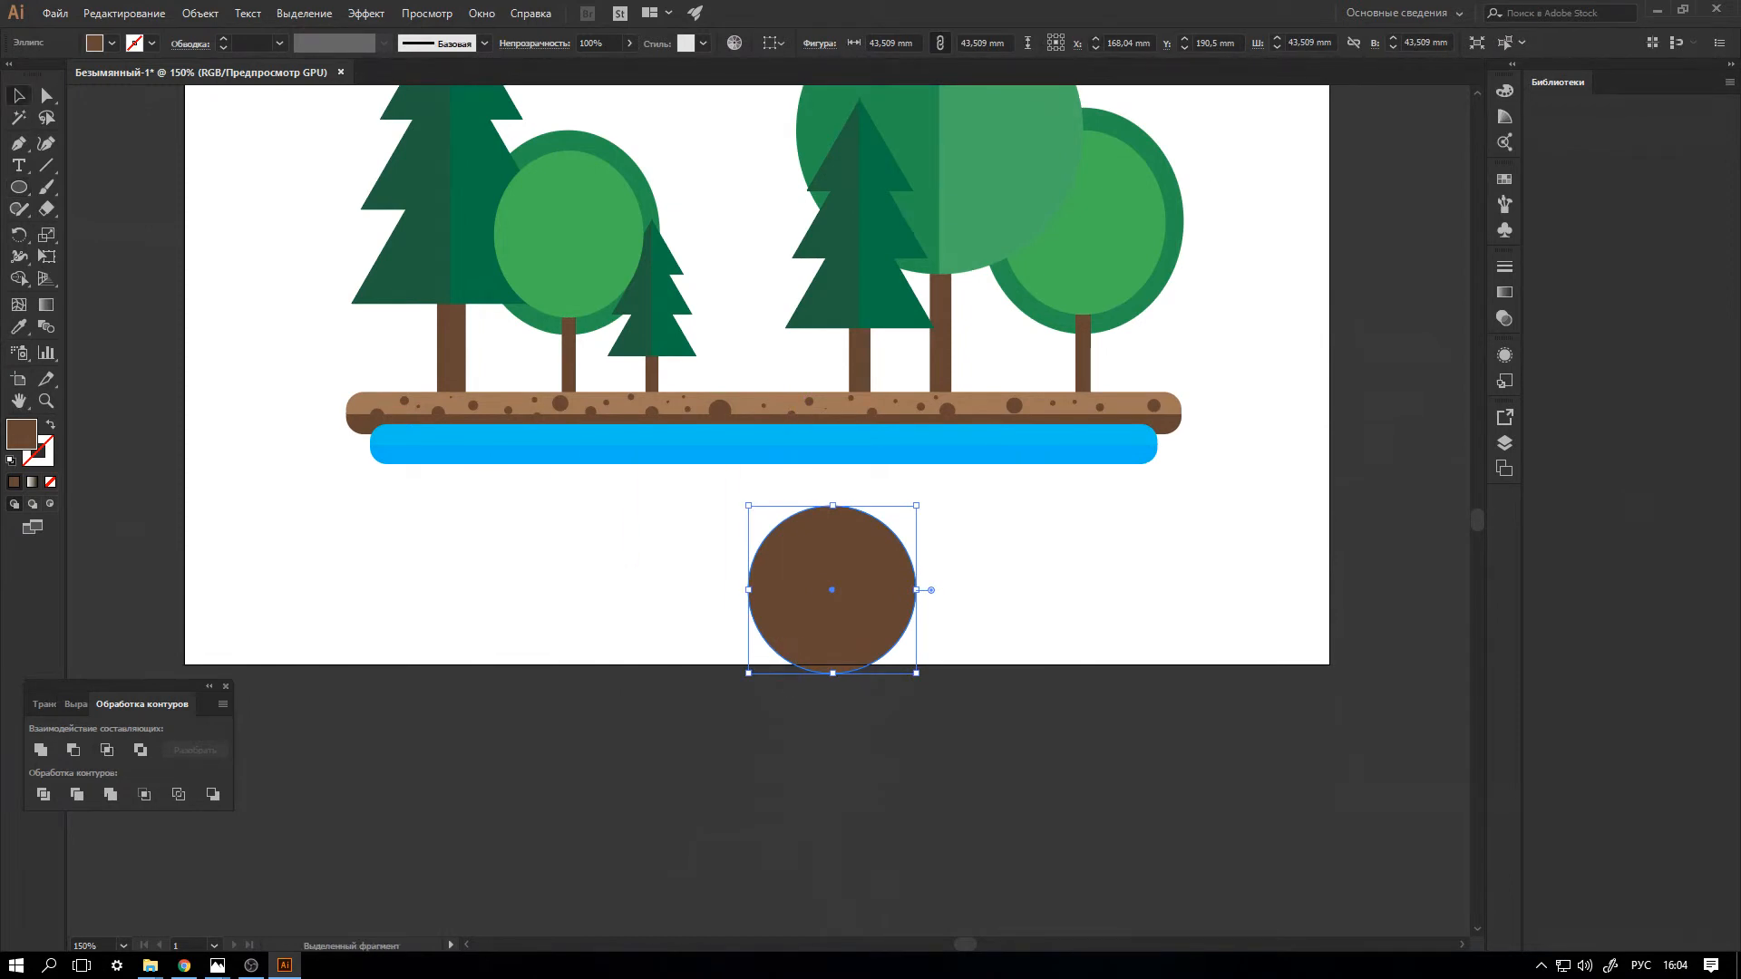
# Recolour the brown circle below the blue bar with the light green swatch.
pyautogui.click(111, 42)
pyautogui.click(50, 87)
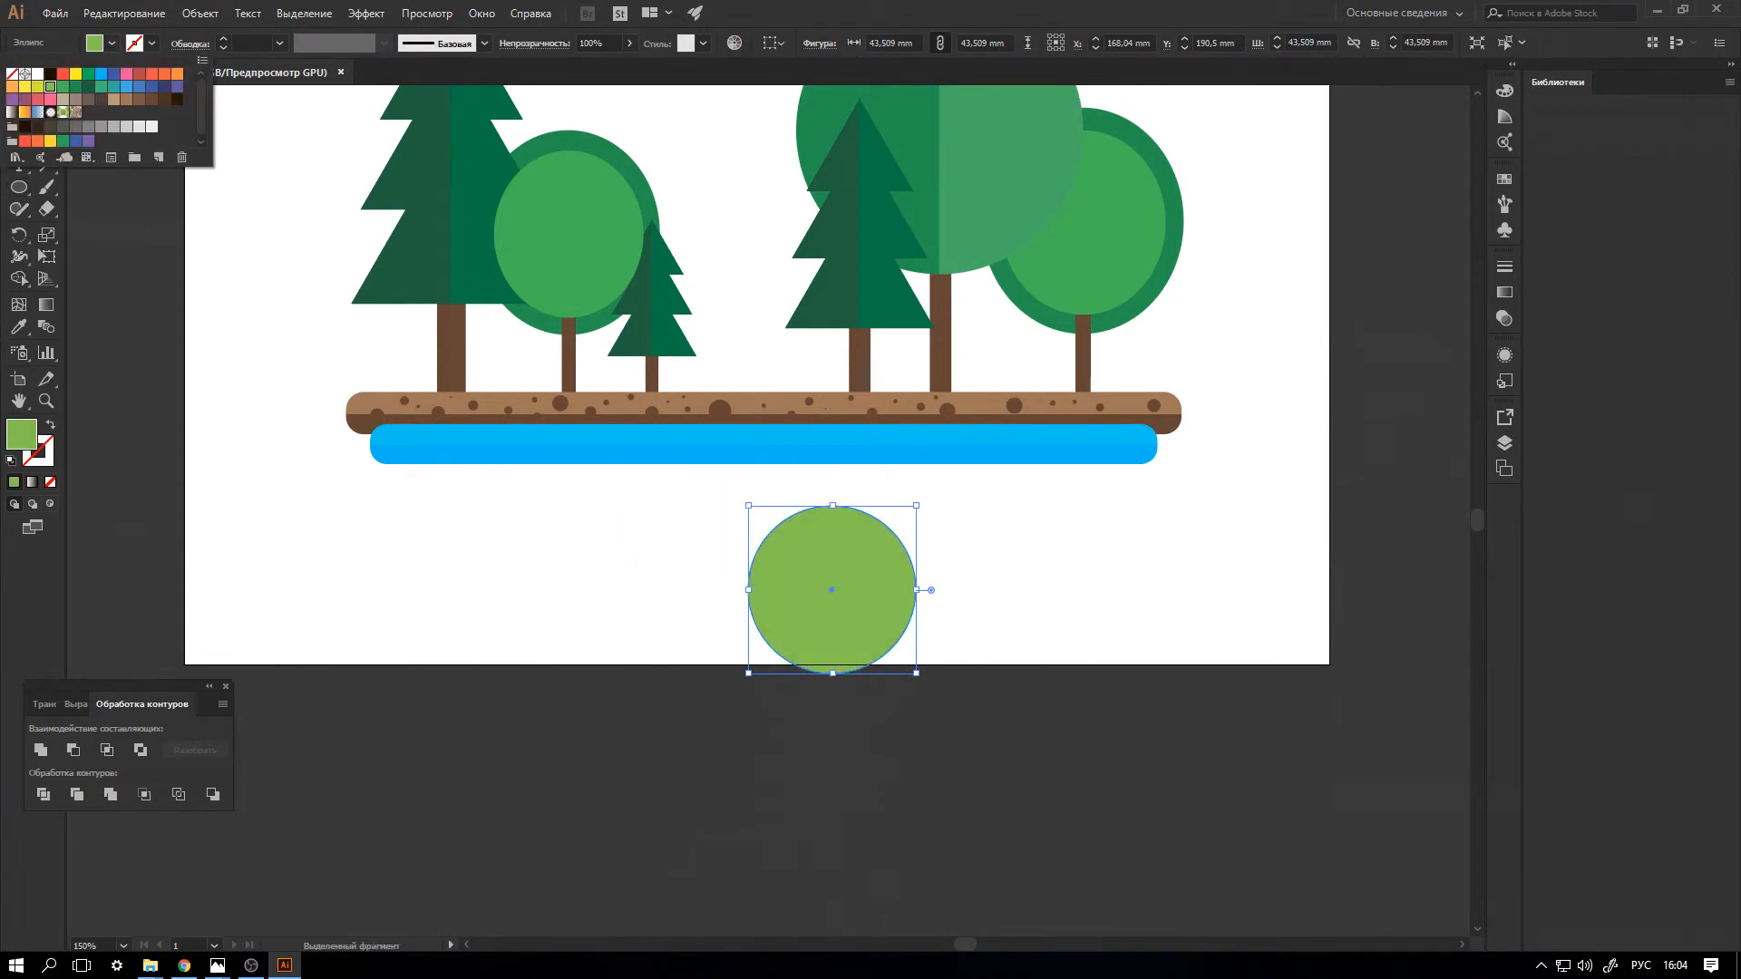
pyautogui.press('Escape')
# Duplicate the circle downward, enlarge the copy to about 58 mm in diameter, centre it below the original and unite both circles.
pyautogui.moveTo(832, 590); pyautogui.dragTo(830, 716)
pyautogui.moveTo(916, 800); pyautogui.dragTo(971, 856)
pyautogui.moveTo(860, 744); pyautogui.dragTo(831, 731)
pyautogui.keyDown('shift'); pyautogui.click(898, 605); pyautogui.keyUp('shift')
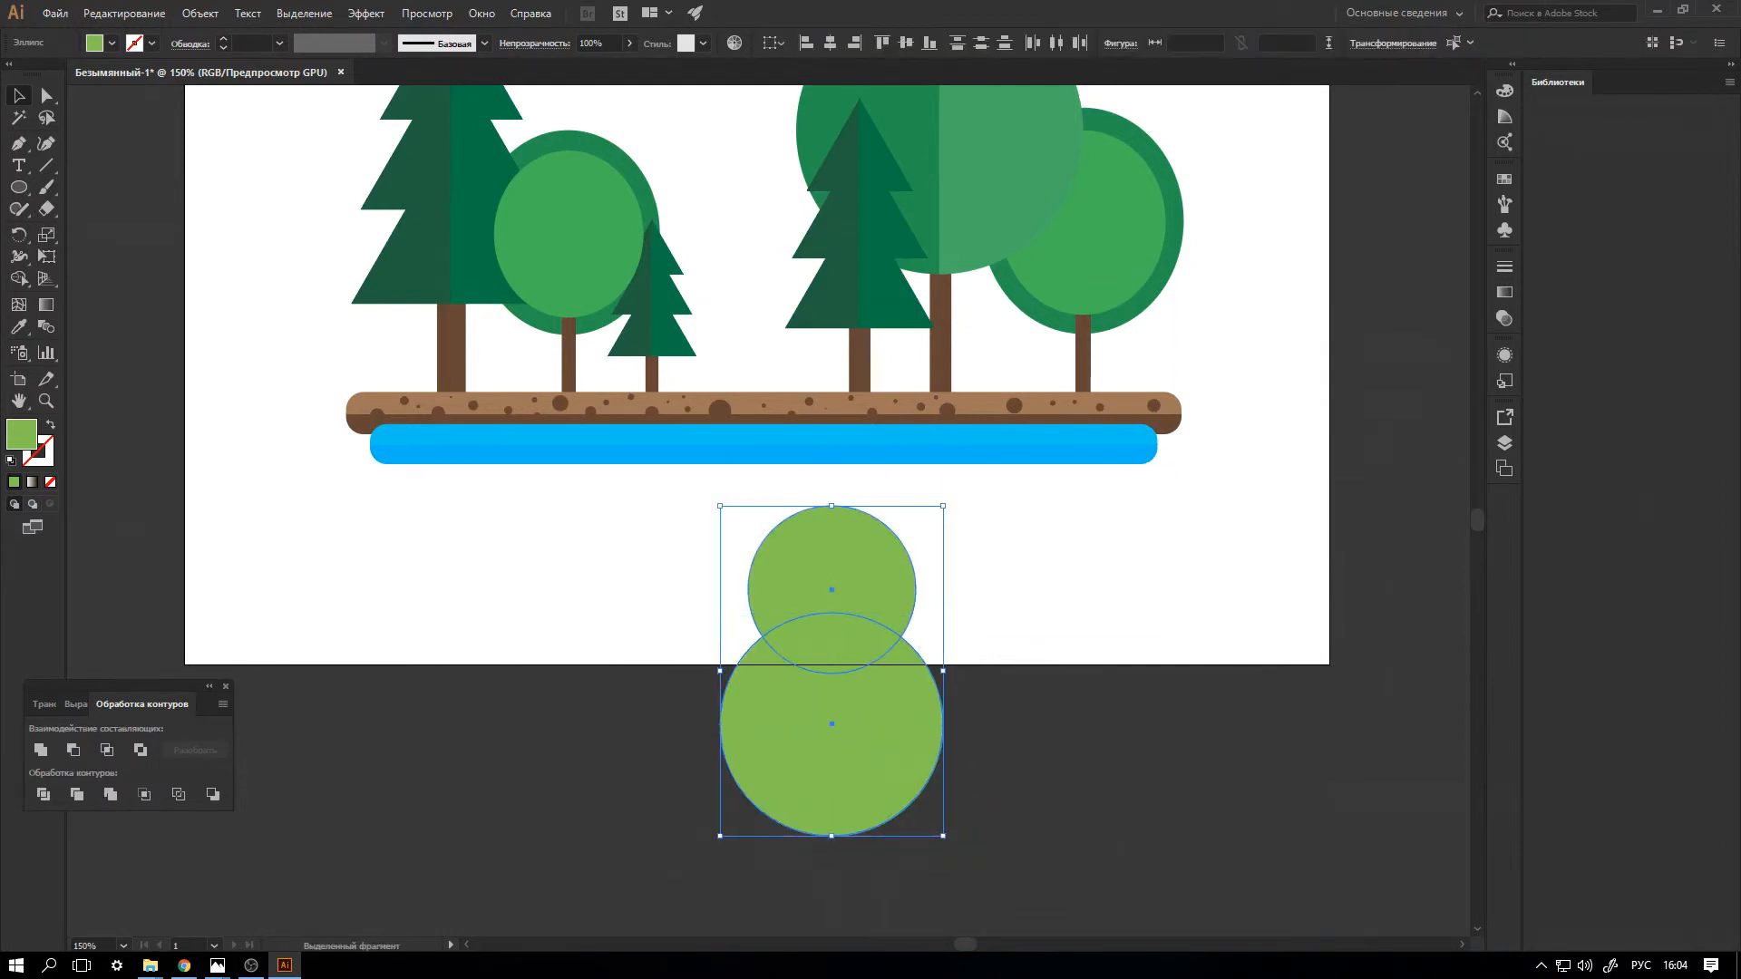
pyautogui.click(40, 750)
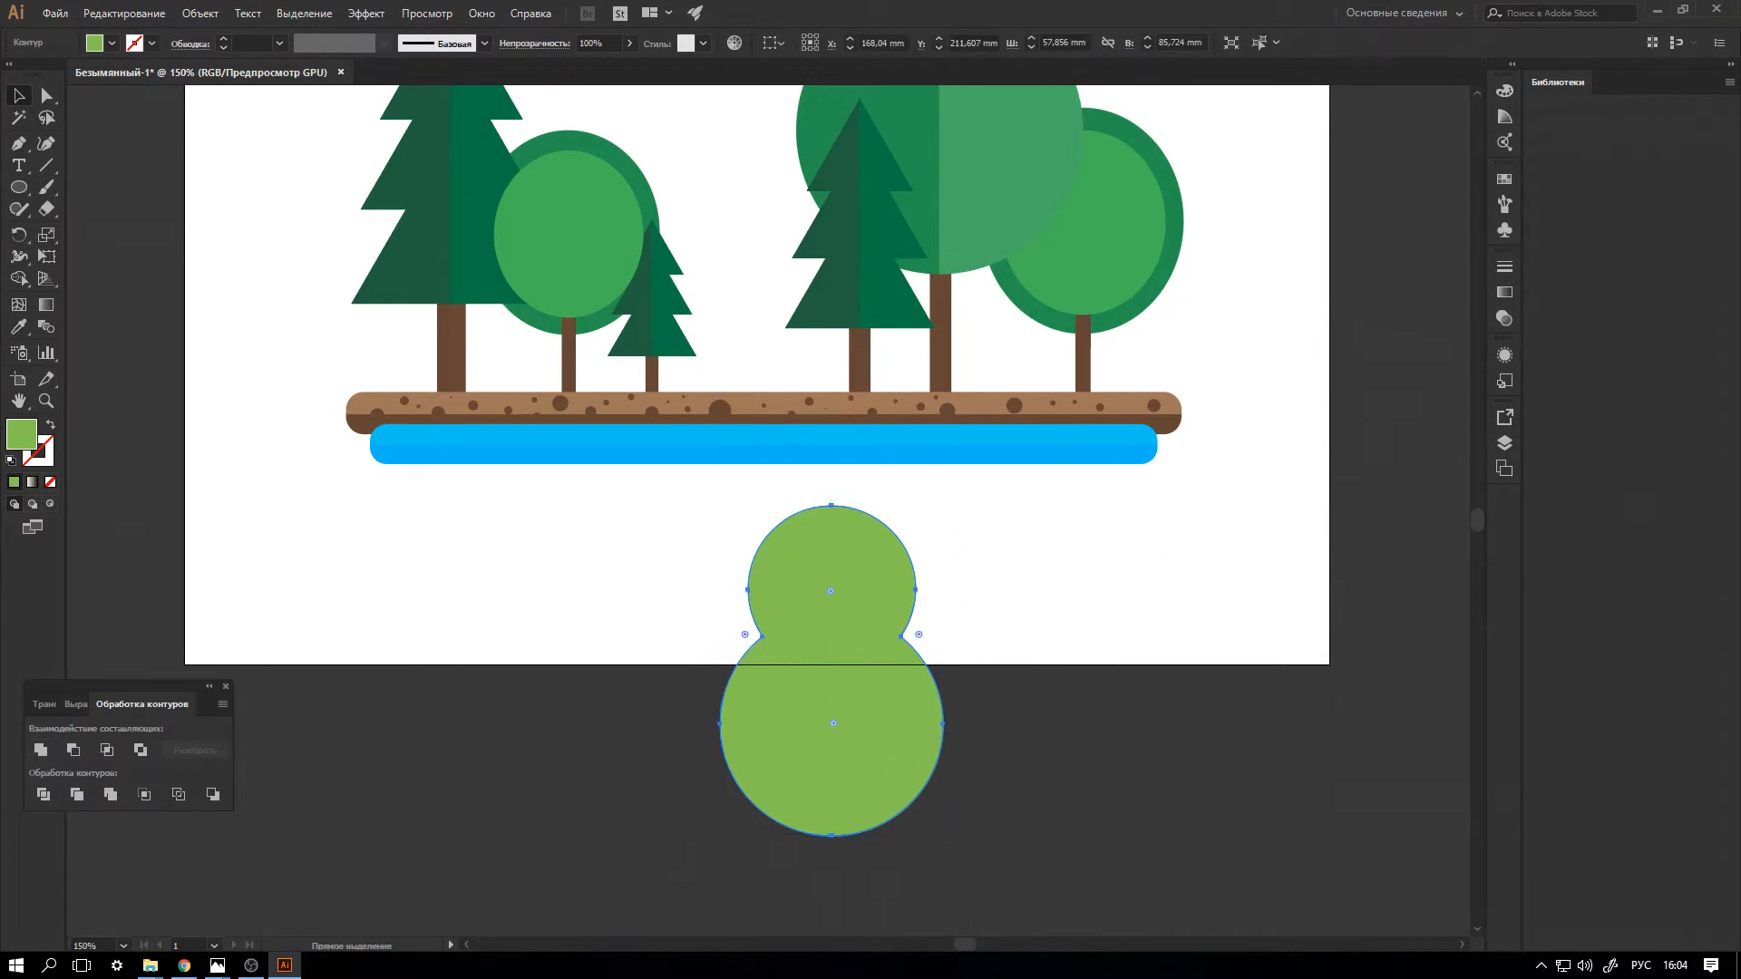
# Paste a copy of the united crown, scale it to about 32 x 47 mm and place it near the artboard's lower-right corner.
pyautogui.hotkey('ctrl', 'v')
pyautogui.moveTo(880, 346); pyautogui.dragTo(780, 493)
pyautogui.moveTo(1165, 603); pyautogui.dragTo(1166, 603)
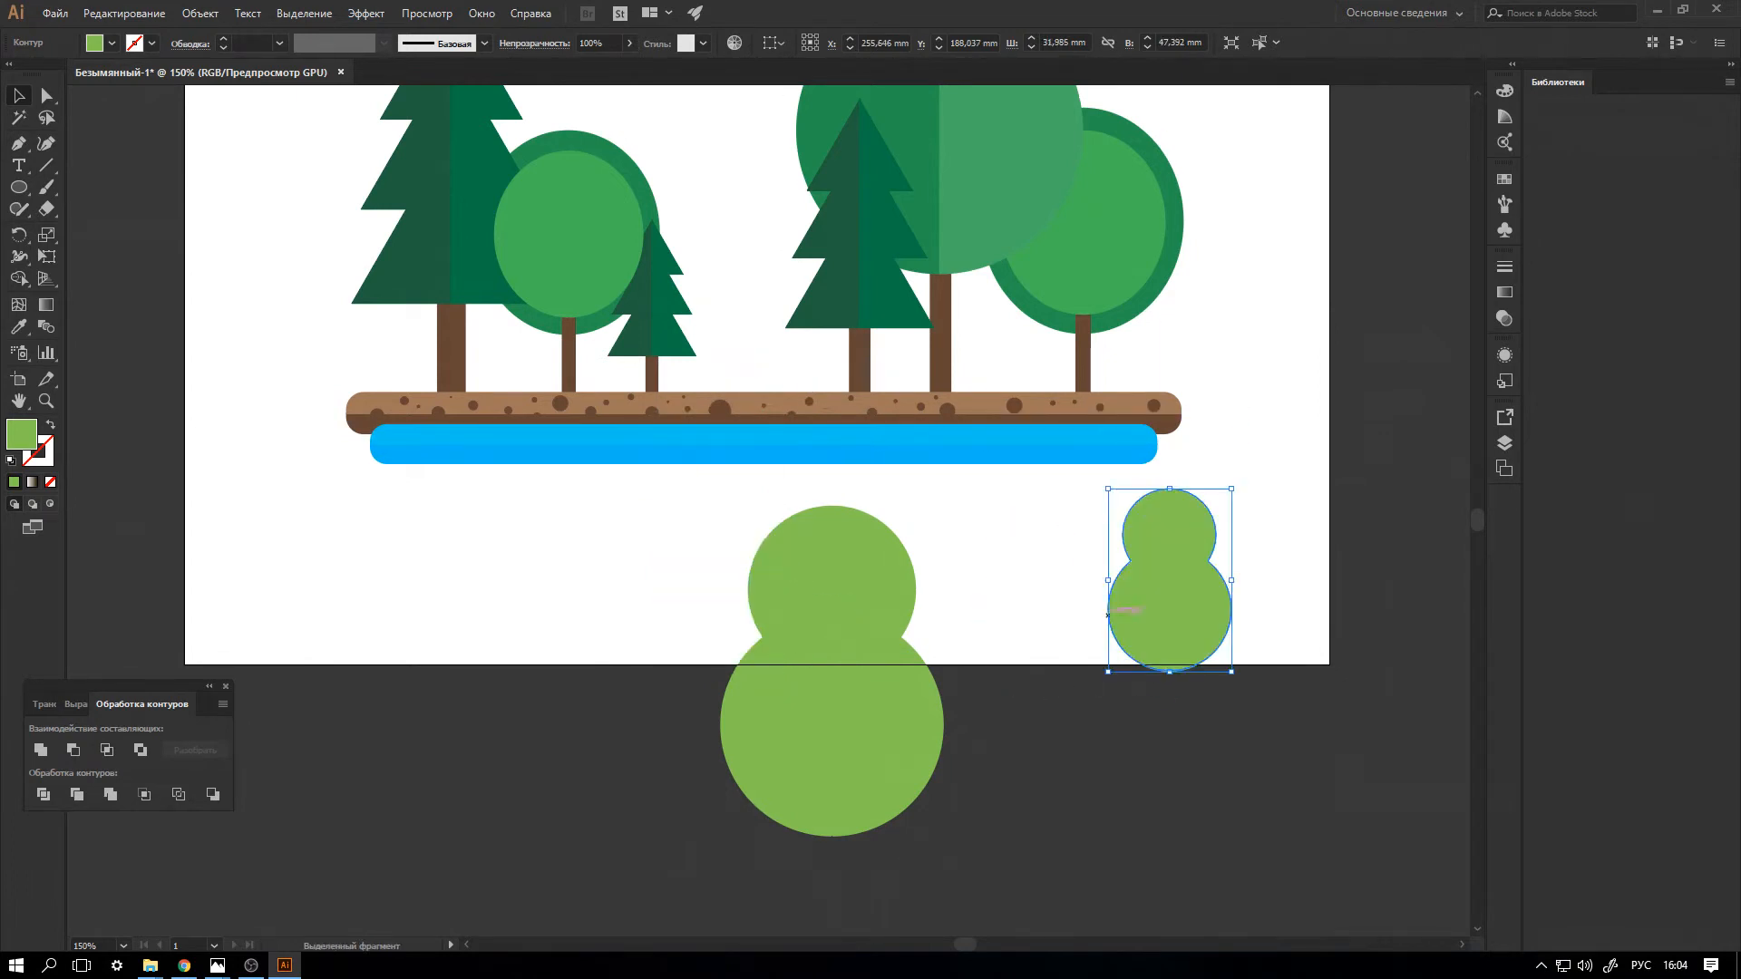
# Place the large light green crown between the small fir and the round tree and send it behind the neighbouring trees.
pyautogui.click(844, 626)
pyautogui.scroll(3, 843, 626)
pyautogui.moveTo(838, 726); pyautogui.dragTo(739, 162)
pyautogui.scroll(2, 740, 163)
pyautogui.press('a')
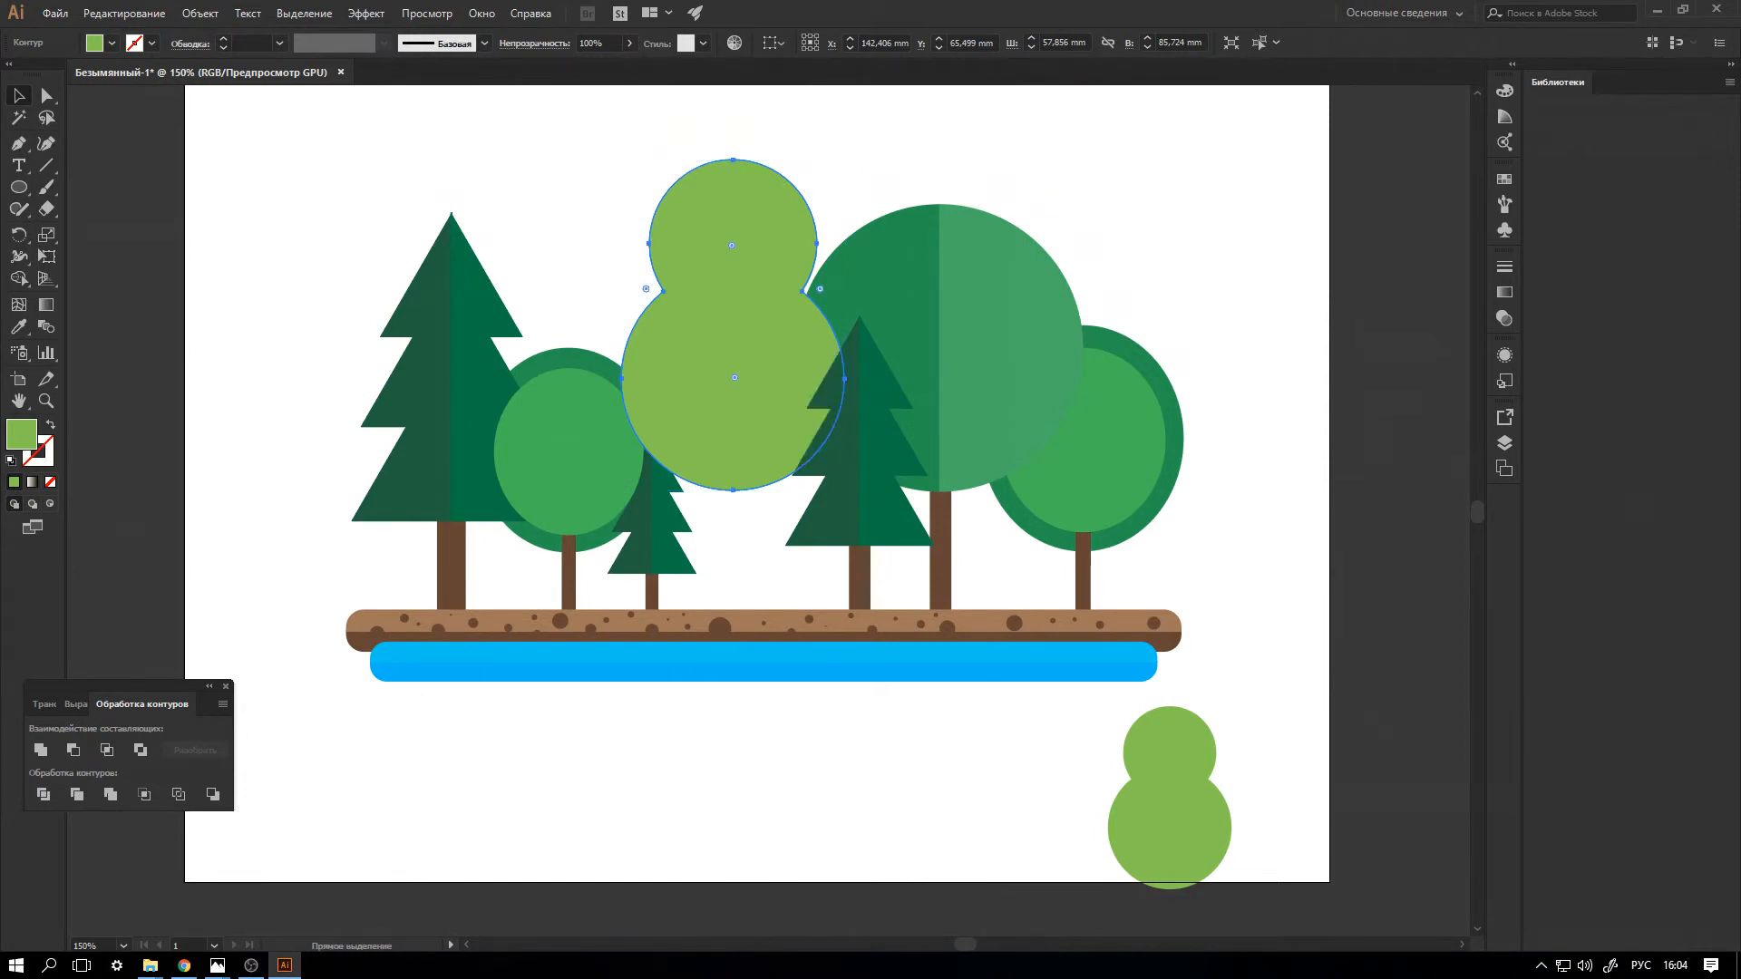
pyautogui.hotkey('ctrl', '[')
pyautogui.hotkey('ctrl', '[')
pyautogui.hotkey('ctrl', '[')
pyautogui.press('v')
pyautogui.moveTo(733, 363); pyautogui.dragTo(744, 444)
# Select all the tree crowns, including both halves of every fir, and lower them together by about 6 mm towards the ground.
pyautogui.click(1120, 460)
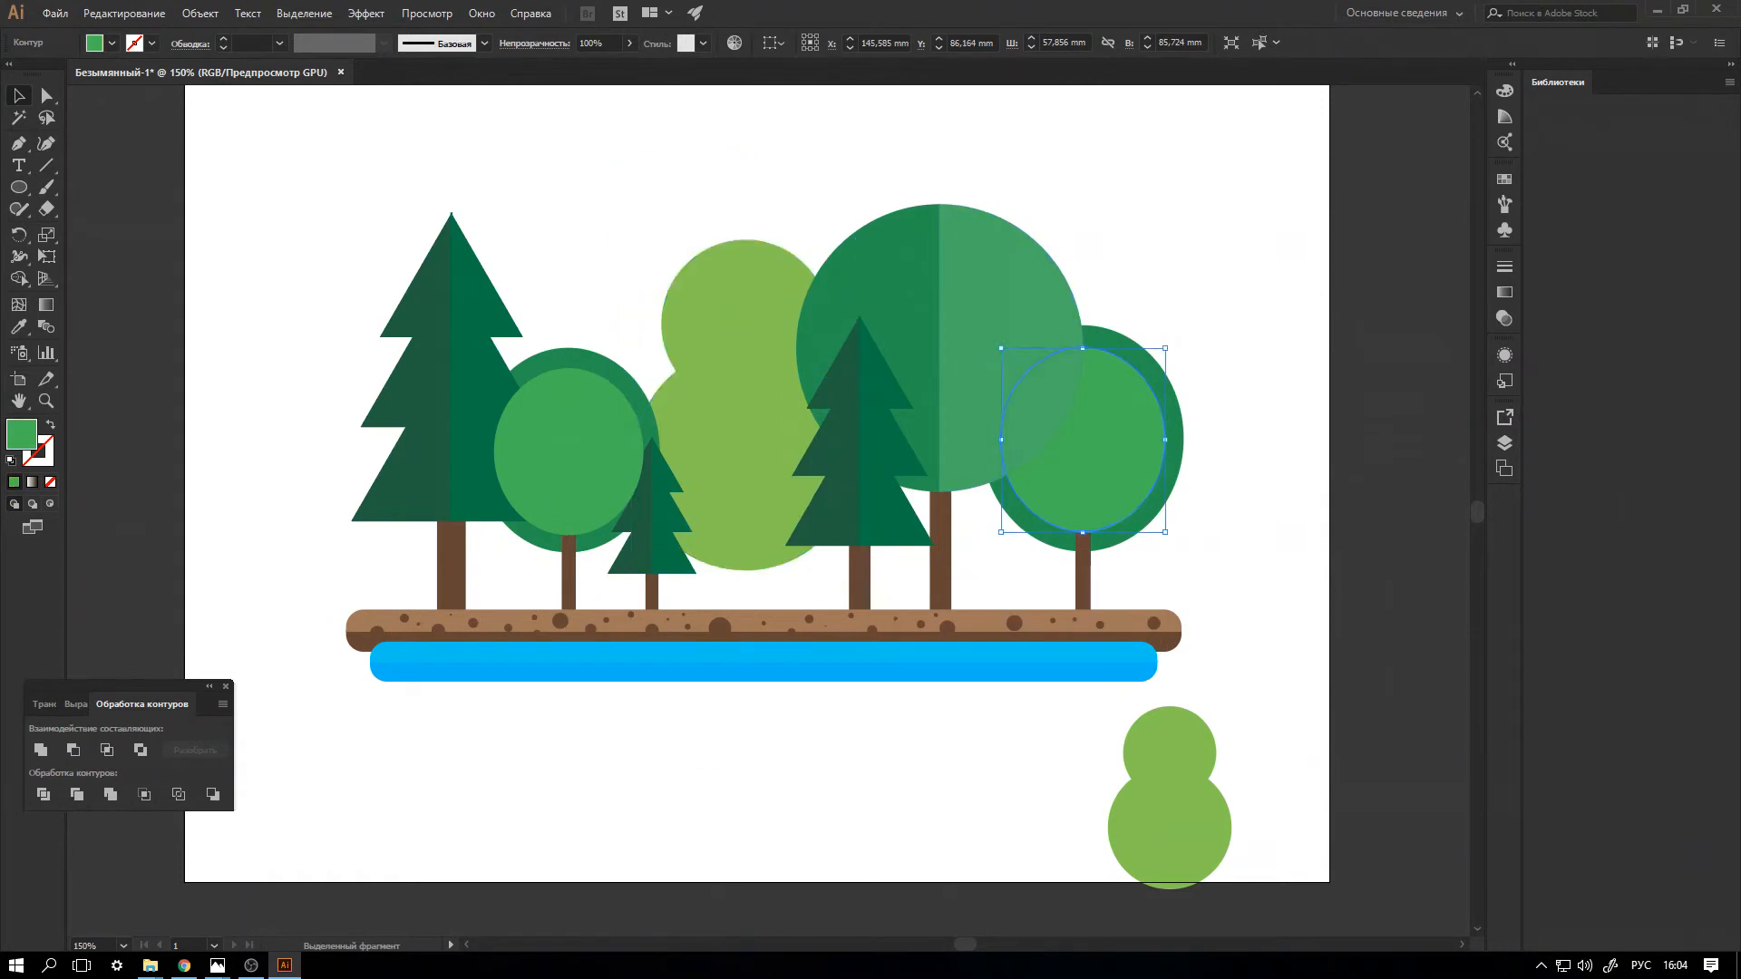
pyautogui.moveTo(1246, 324); pyautogui.dragTo(1081, 452)
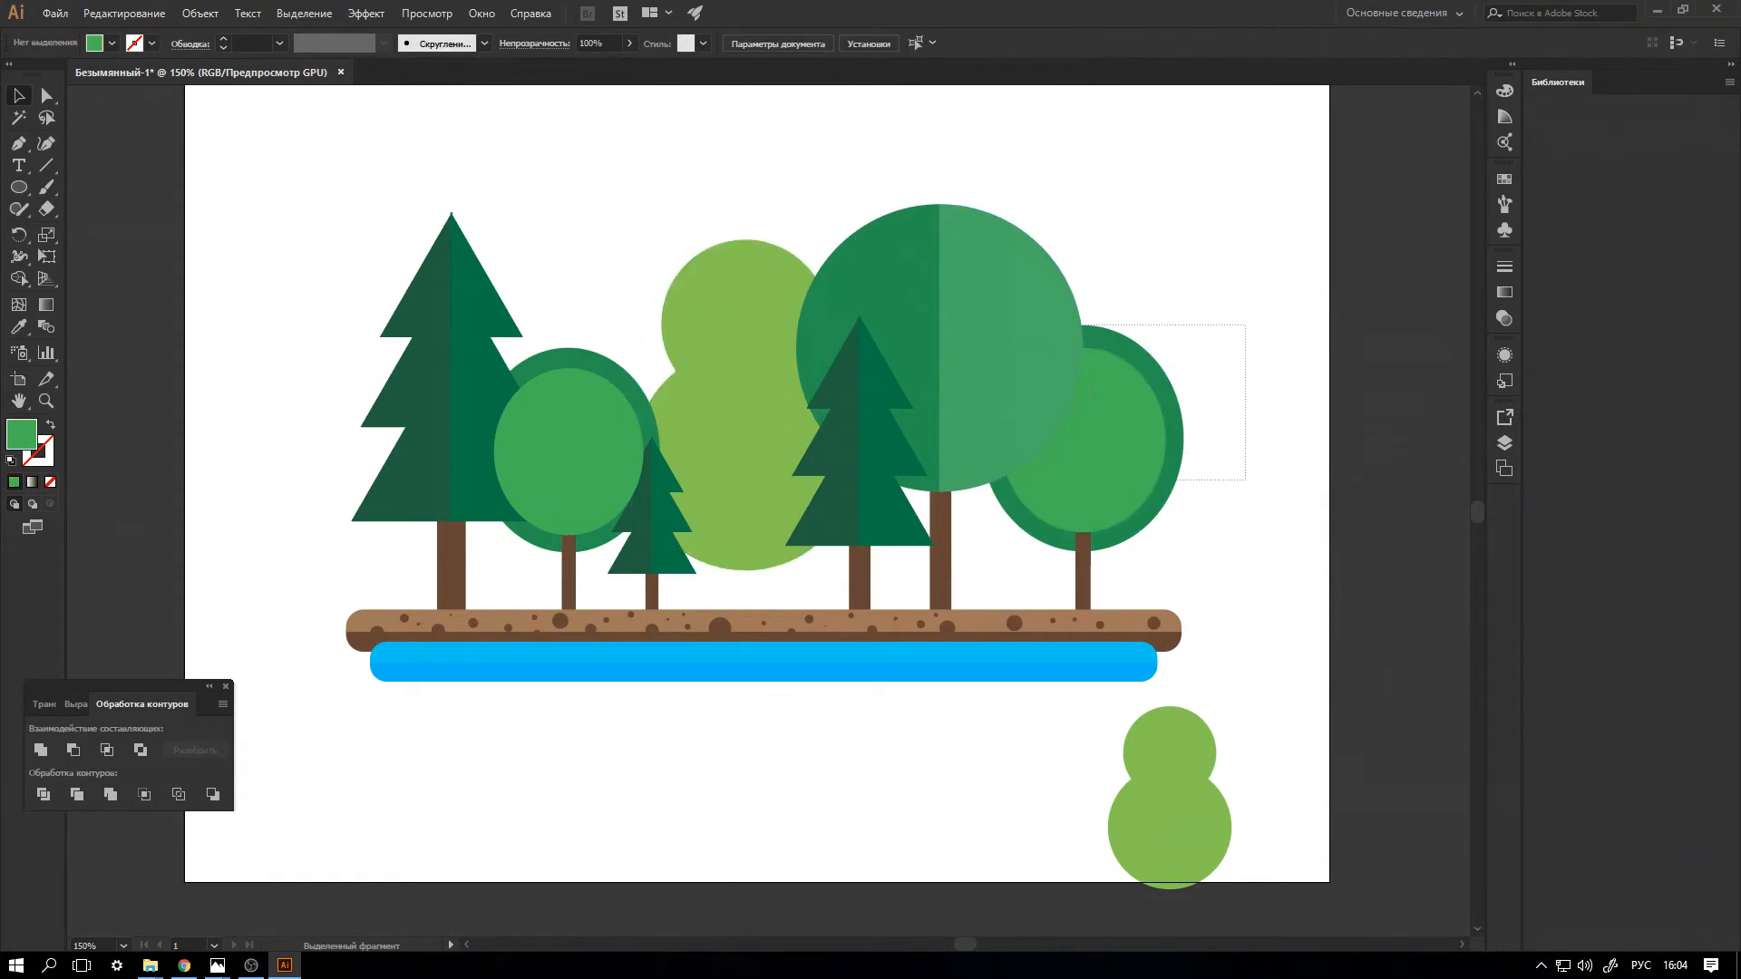
pyautogui.moveTo(991, 507); pyautogui.dragTo(991, 507)
pyautogui.keyDown('shift'); pyautogui.click(909, 365); pyautogui.keyUp('shift')
pyautogui.keyDown('shift'); pyautogui.click(880, 455); pyautogui.keyUp('shift')
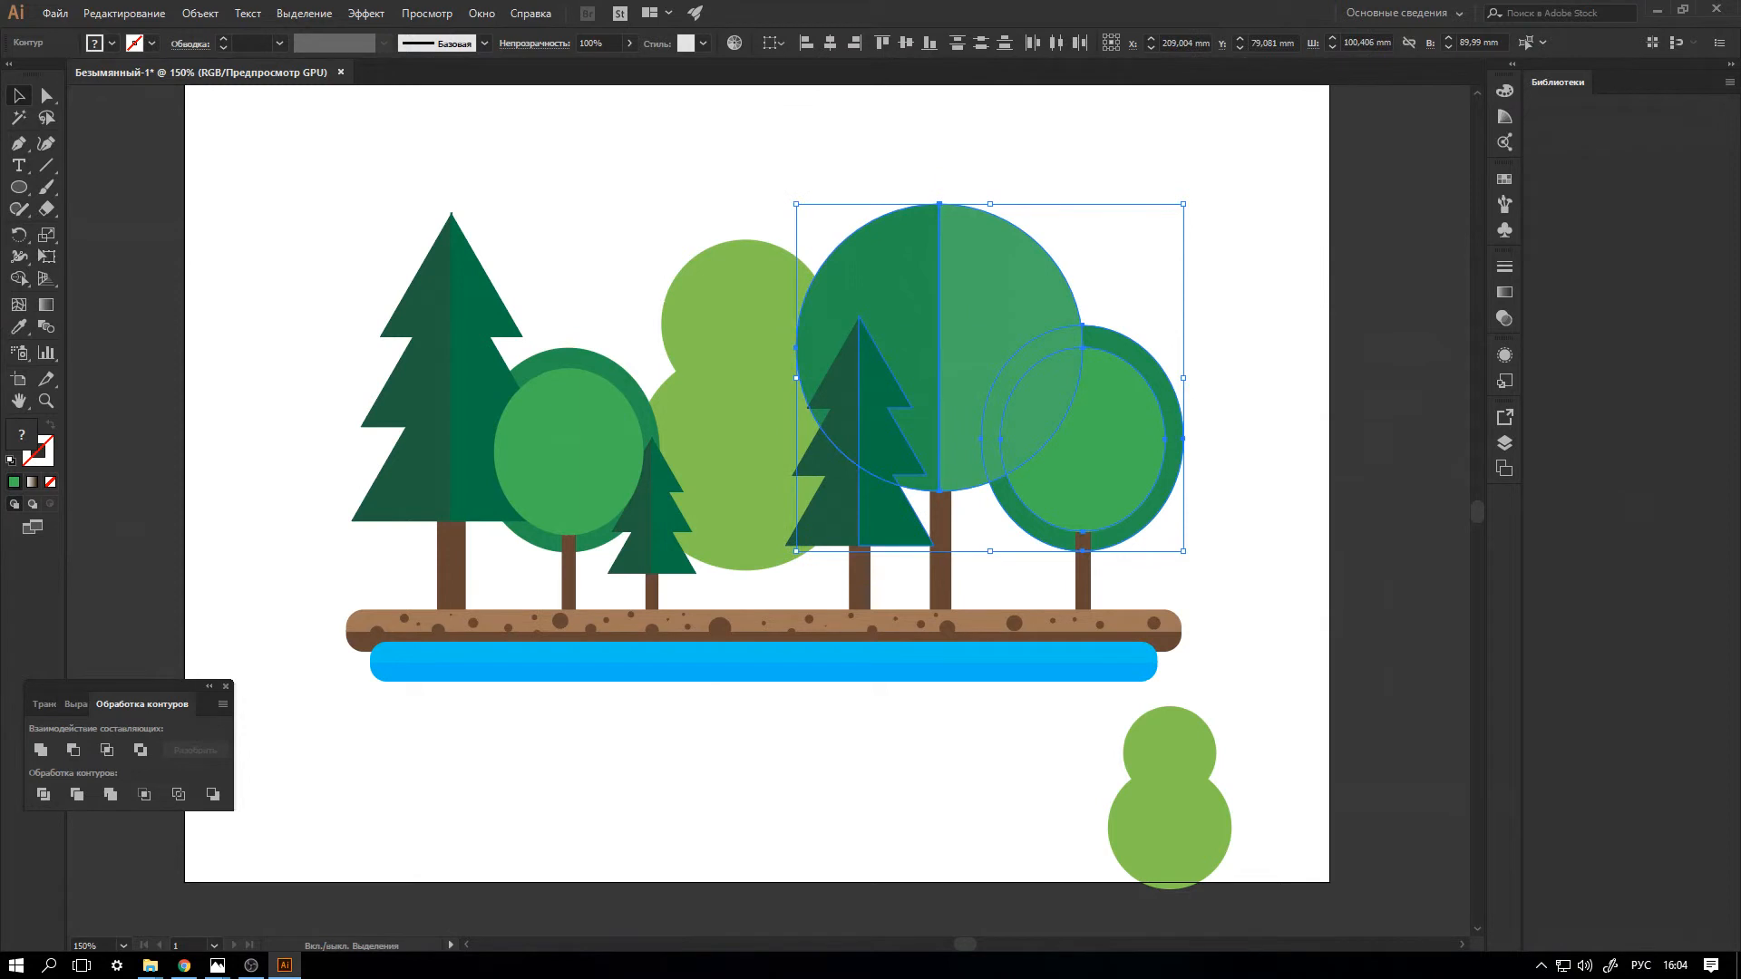
pyautogui.keyDown('shift'); pyautogui.click(839, 461); pyautogui.keyUp('shift')
pyautogui.keyDown('shift'); pyautogui.click(747, 453); pyautogui.keyUp('shift')
pyautogui.keyDown('shift'); pyautogui.click(665, 524); pyautogui.keyUp('shift')
pyautogui.keyDown('shift'); pyautogui.click(640, 526); pyautogui.keyUp('shift')
pyautogui.keyDown('shift'); pyautogui.click(592, 490); pyautogui.keyUp('shift')
pyautogui.keyDown('shift'); pyautogui.click(486, 461); pyautogui.keyUp('shift')
pyautogui.keyDown('shift'); pyautogui.click(468, 444); pyautogui.keyUp('shift')
pyautogui.keyDown('shift'); pyautogui.click(430, 446); pyautogui.keyUp('shift')
pyautogui.press('Down')
pyautogui.press('Down')
pyautogui.press('Down')
pyautogui.press('Down')
pyautogui.press('Down')
pyautogui.press('Down')
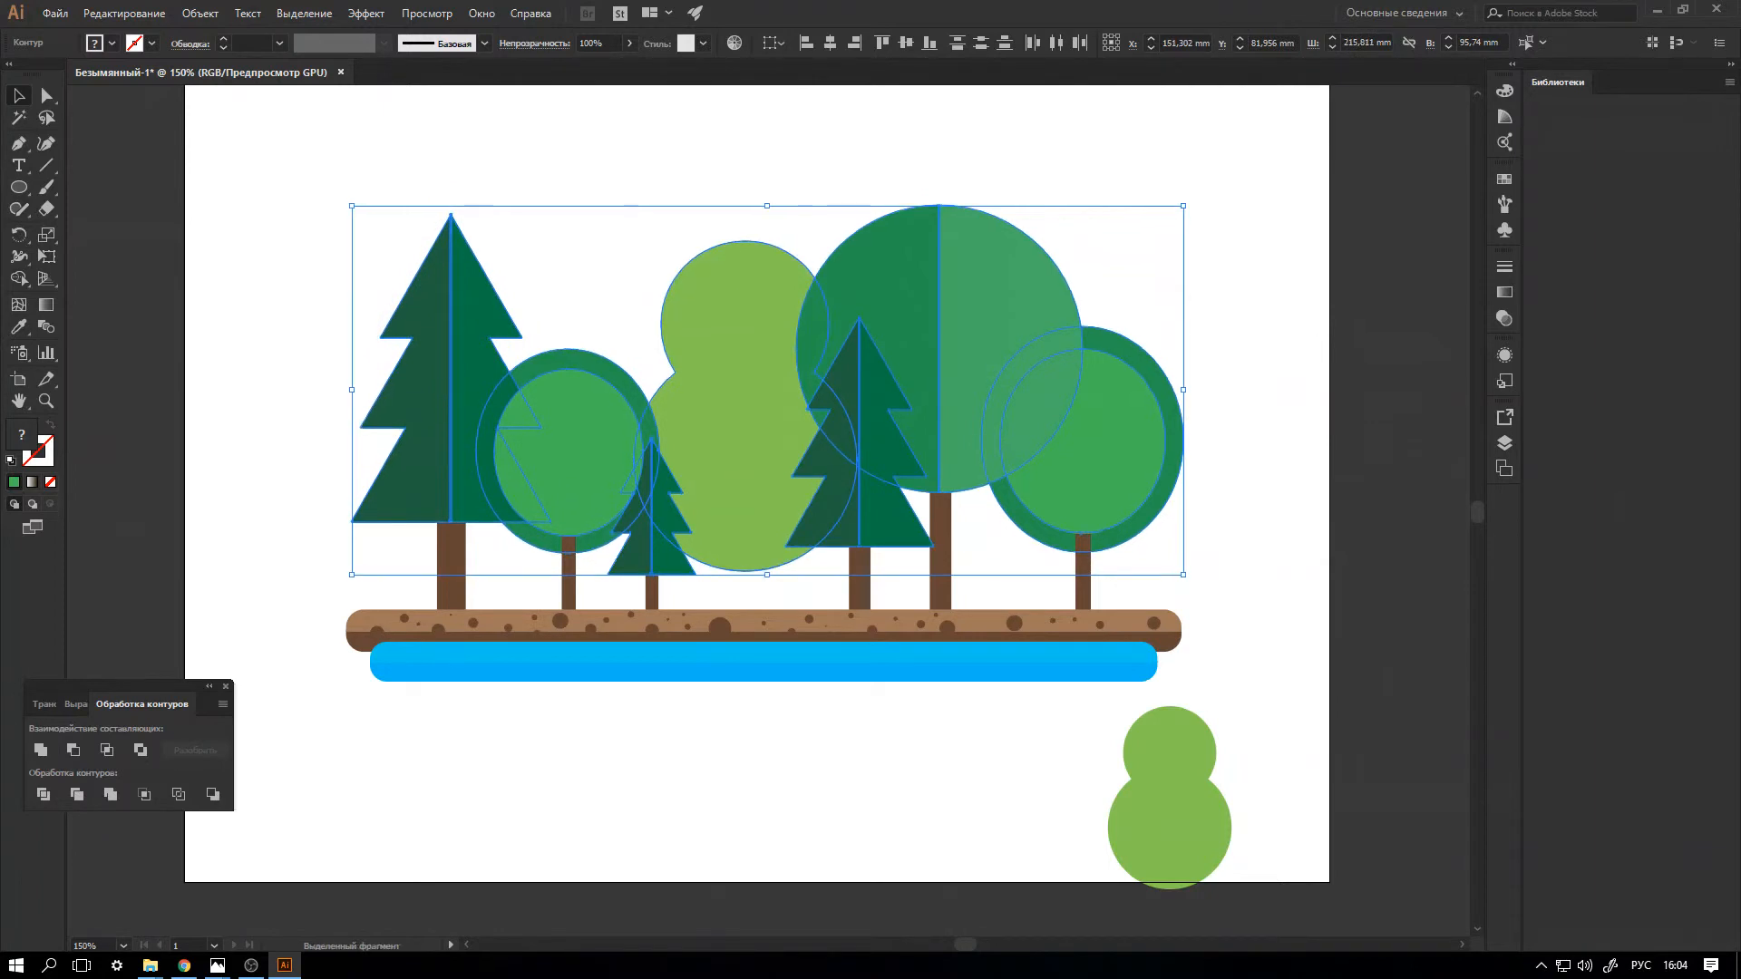
pyautogui.press('Down')
pyautogui.press('Down')
pyautogui.press('Down')
pyautogui.press('Down')
pyautogui.press('Down')
pyautogui.press('Down')
pyautogui.press('Down')
pyautogui.press('Down')
pyautogui.press('Down')
pyautogui.press('Down')
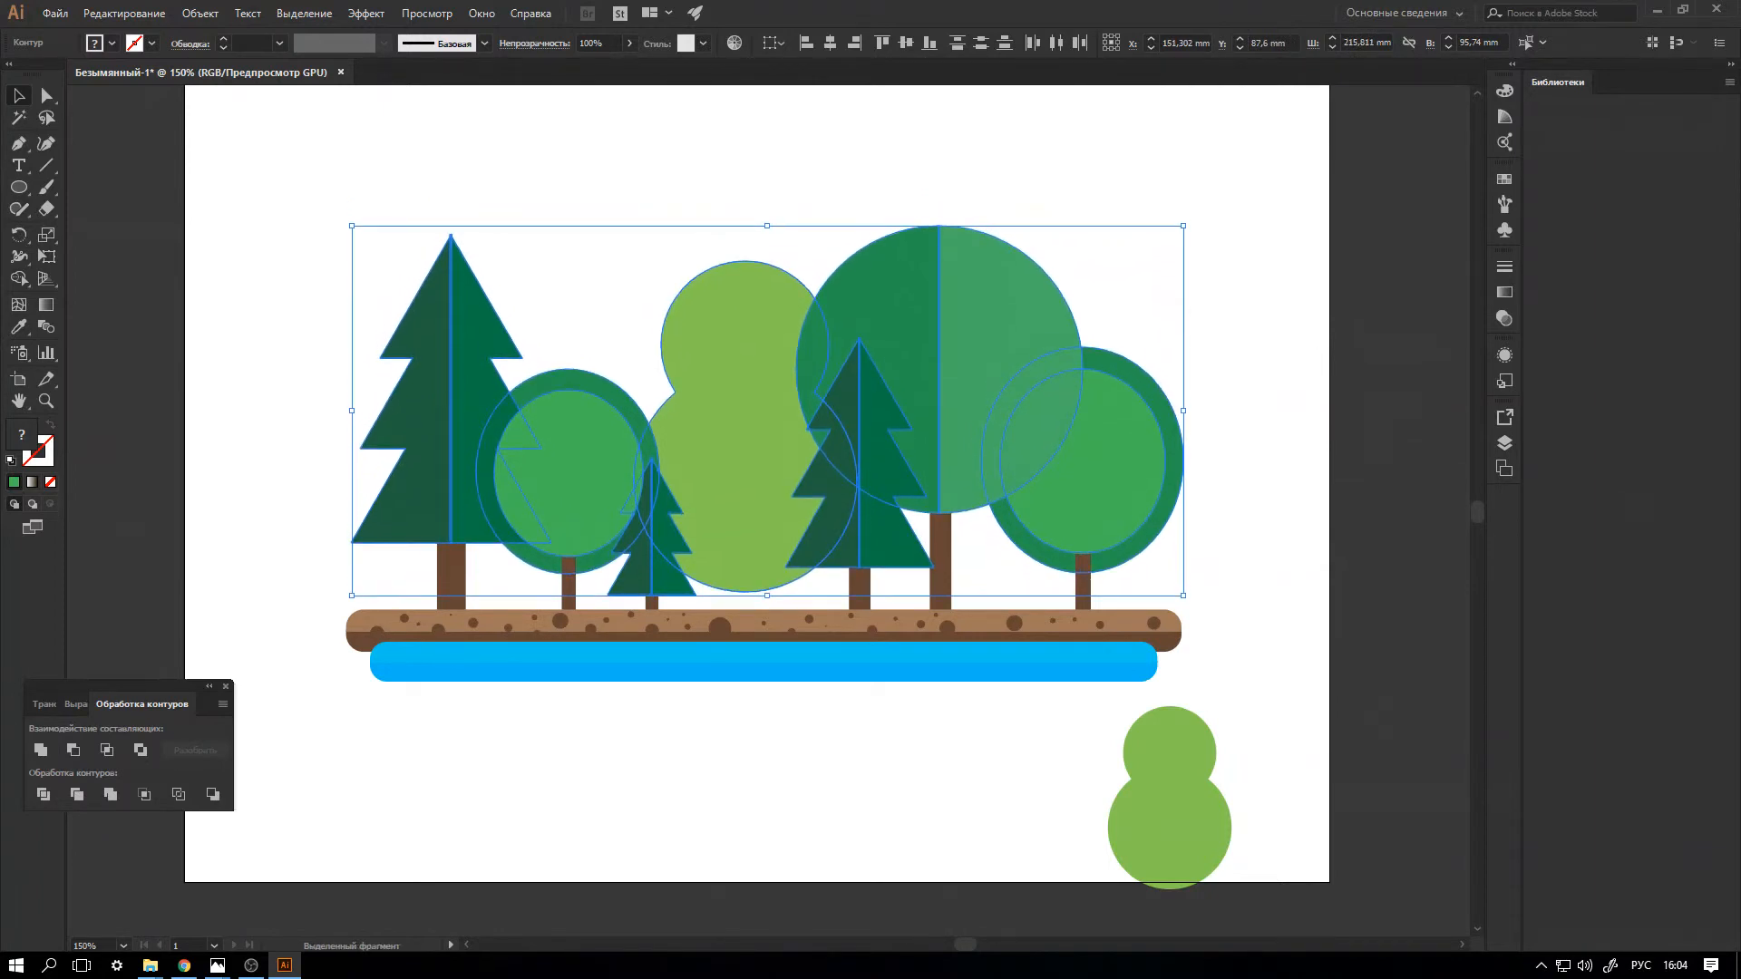
pyautogui.click(594, 295)
# Raise the large light green crown slightly, copy the left oval tree's trunk beneath it and send the trunk to the back.
pyautogui.moveTo(745, 444); pyautogui.dragTo(744, 399)
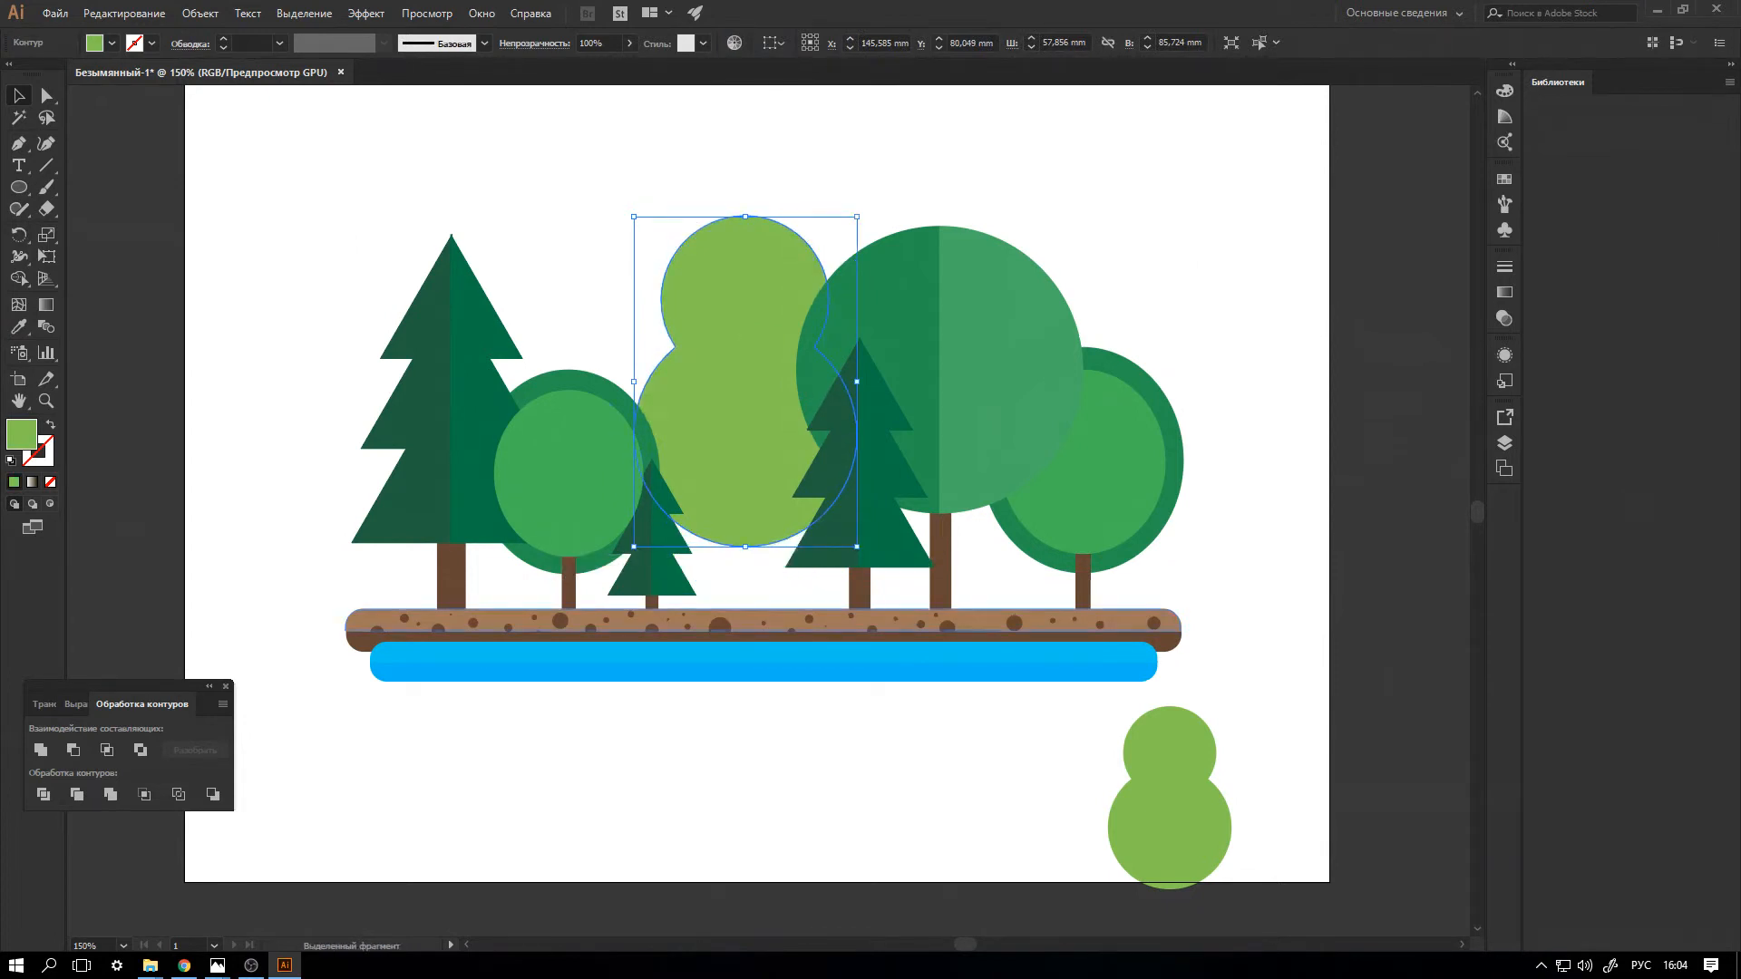
pyautogui.click(569, 590)
pyautogui.moveTo(568, 589); pyautogui.dragTo(745, 583)
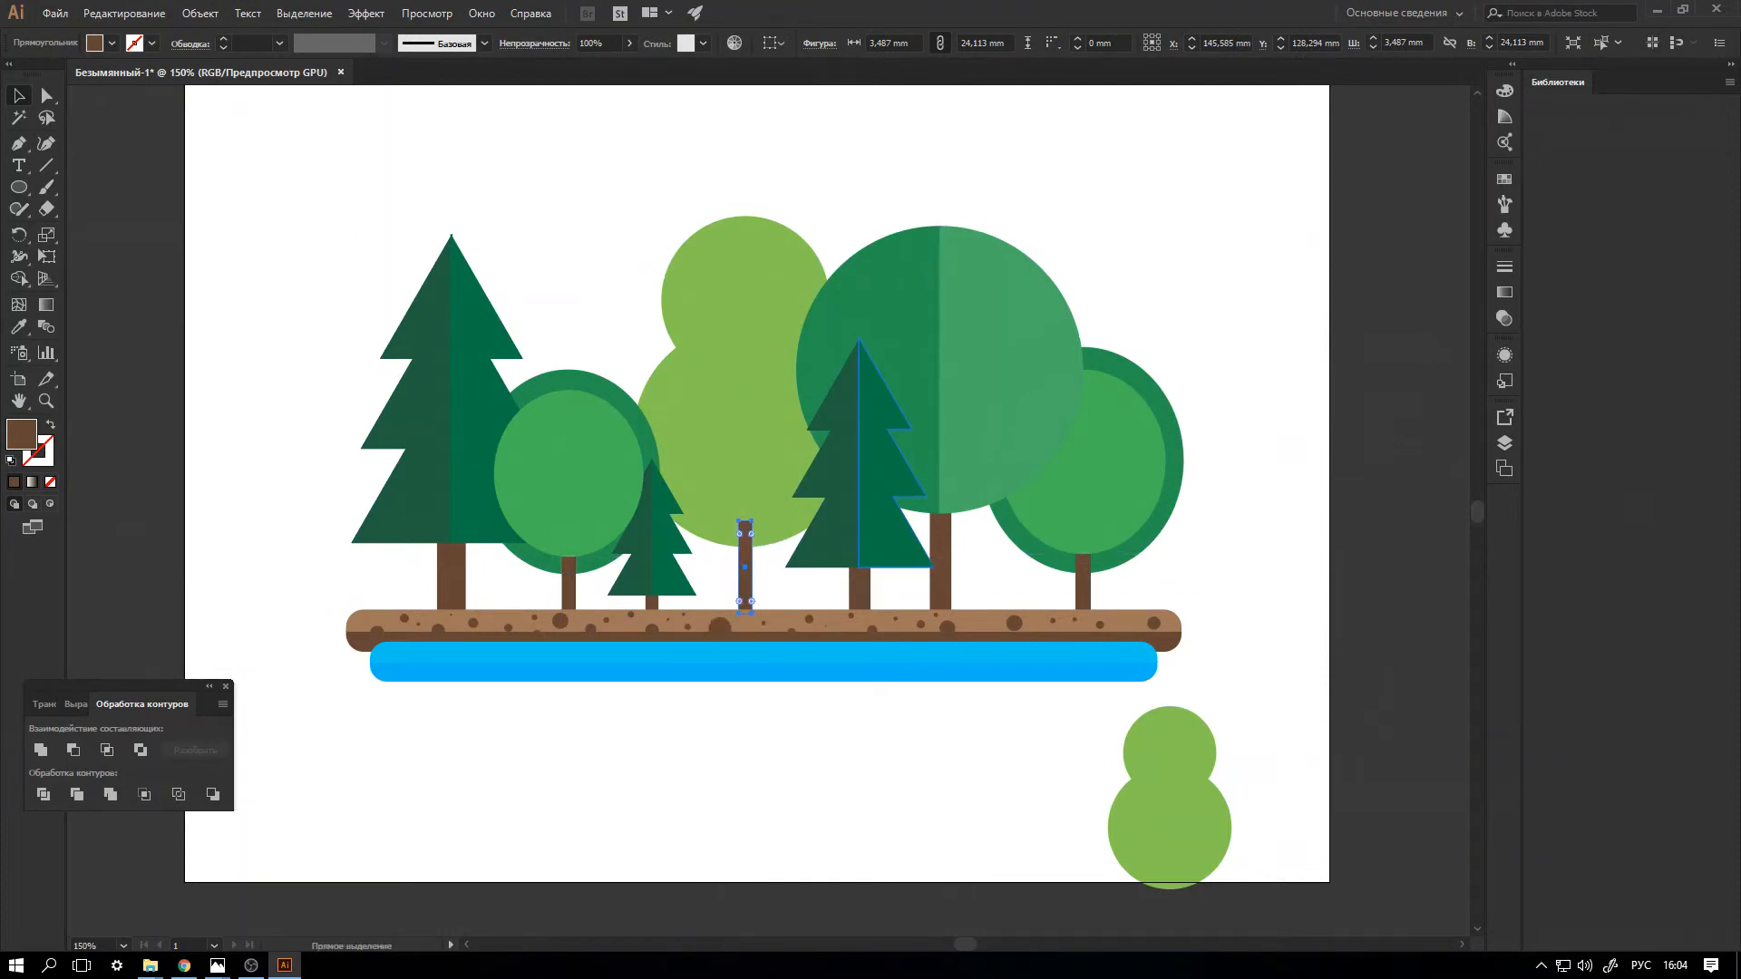
pyautogui.hotkey('ctrl', 'shift', '[')
pyautogui.click(1256, 535)
# Place the small crown in front of the large light green tree and darken its fill to #80A345.
pyautogui.click(1169, 797)
pyautogui.moveTo(1169, 797); pyautogui.dragTo(778, 472)
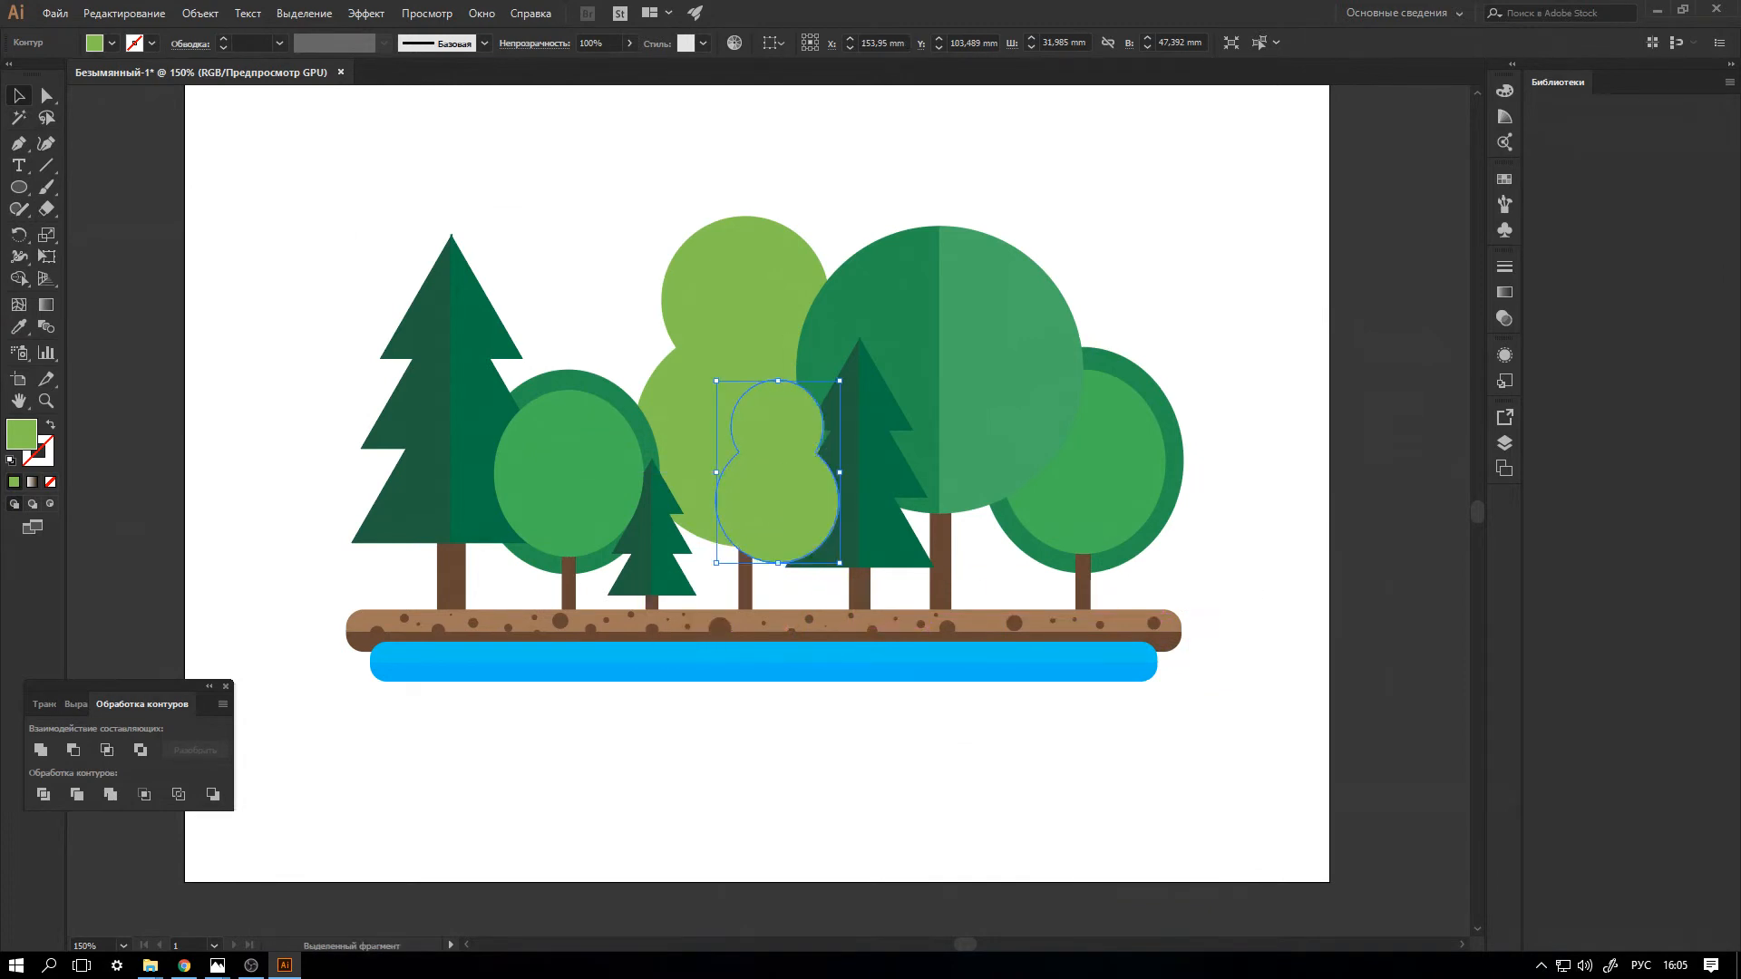
pyautogui.doubleClick(21, 435)
pyautogui.moveTo(1061, 446); pyautogui.dragTo(1074, 474)
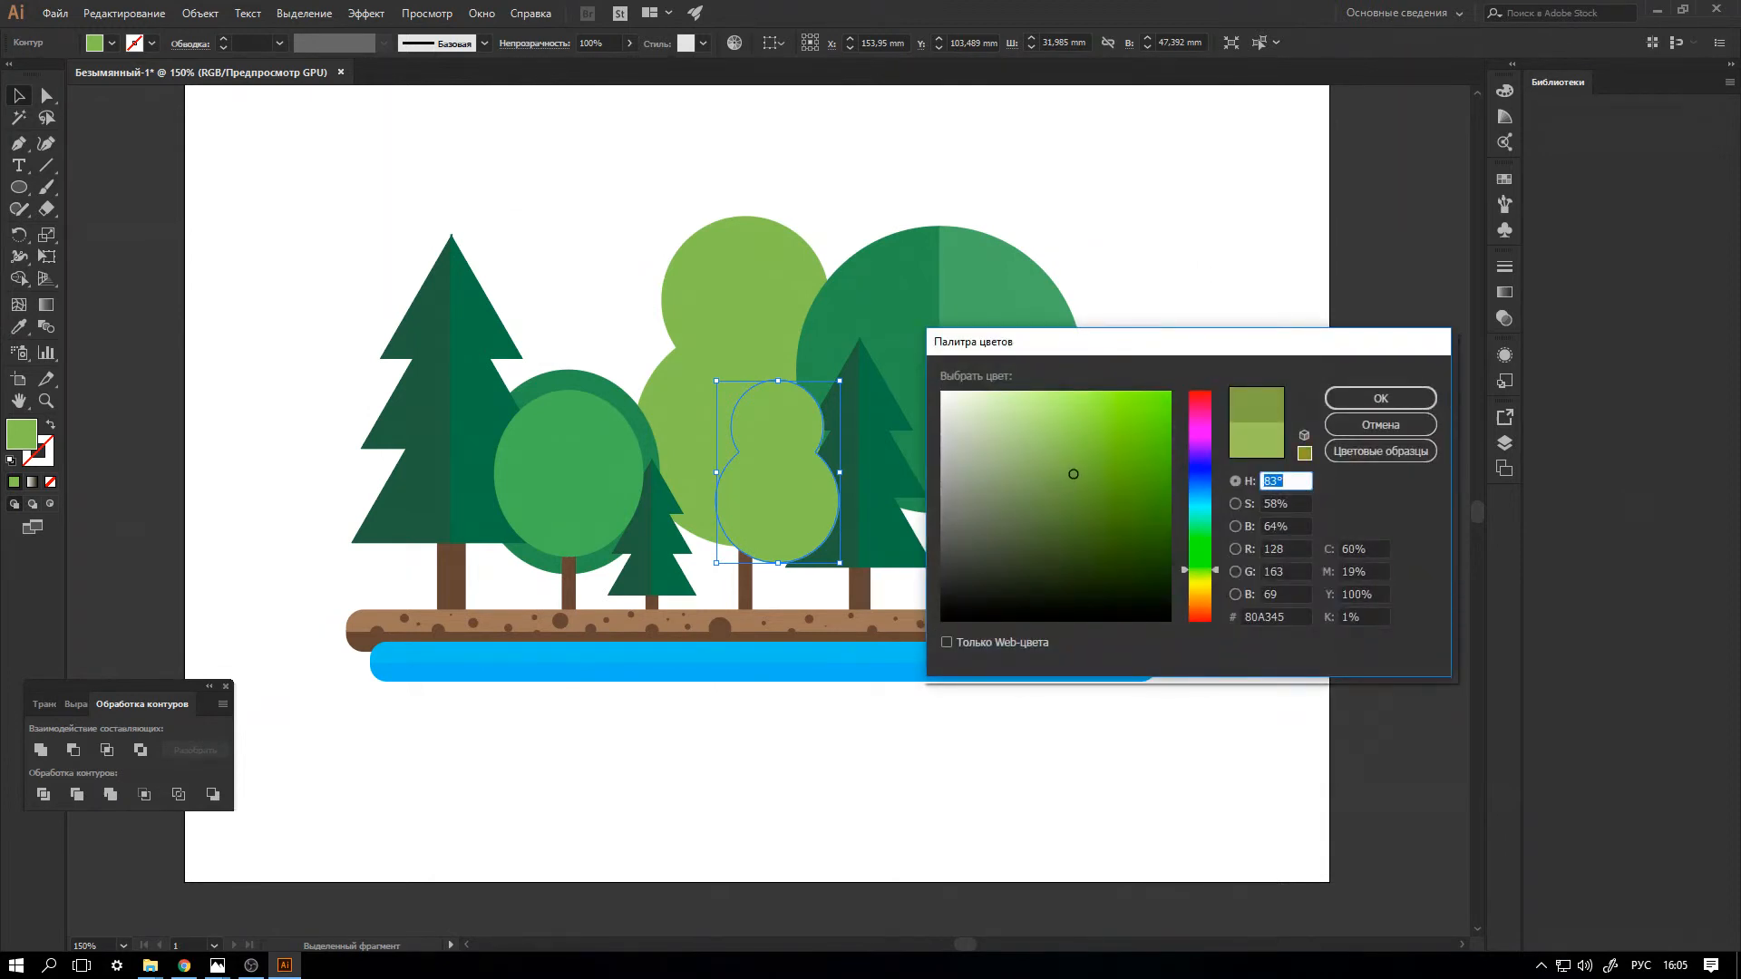
pyautogui.press('Return')
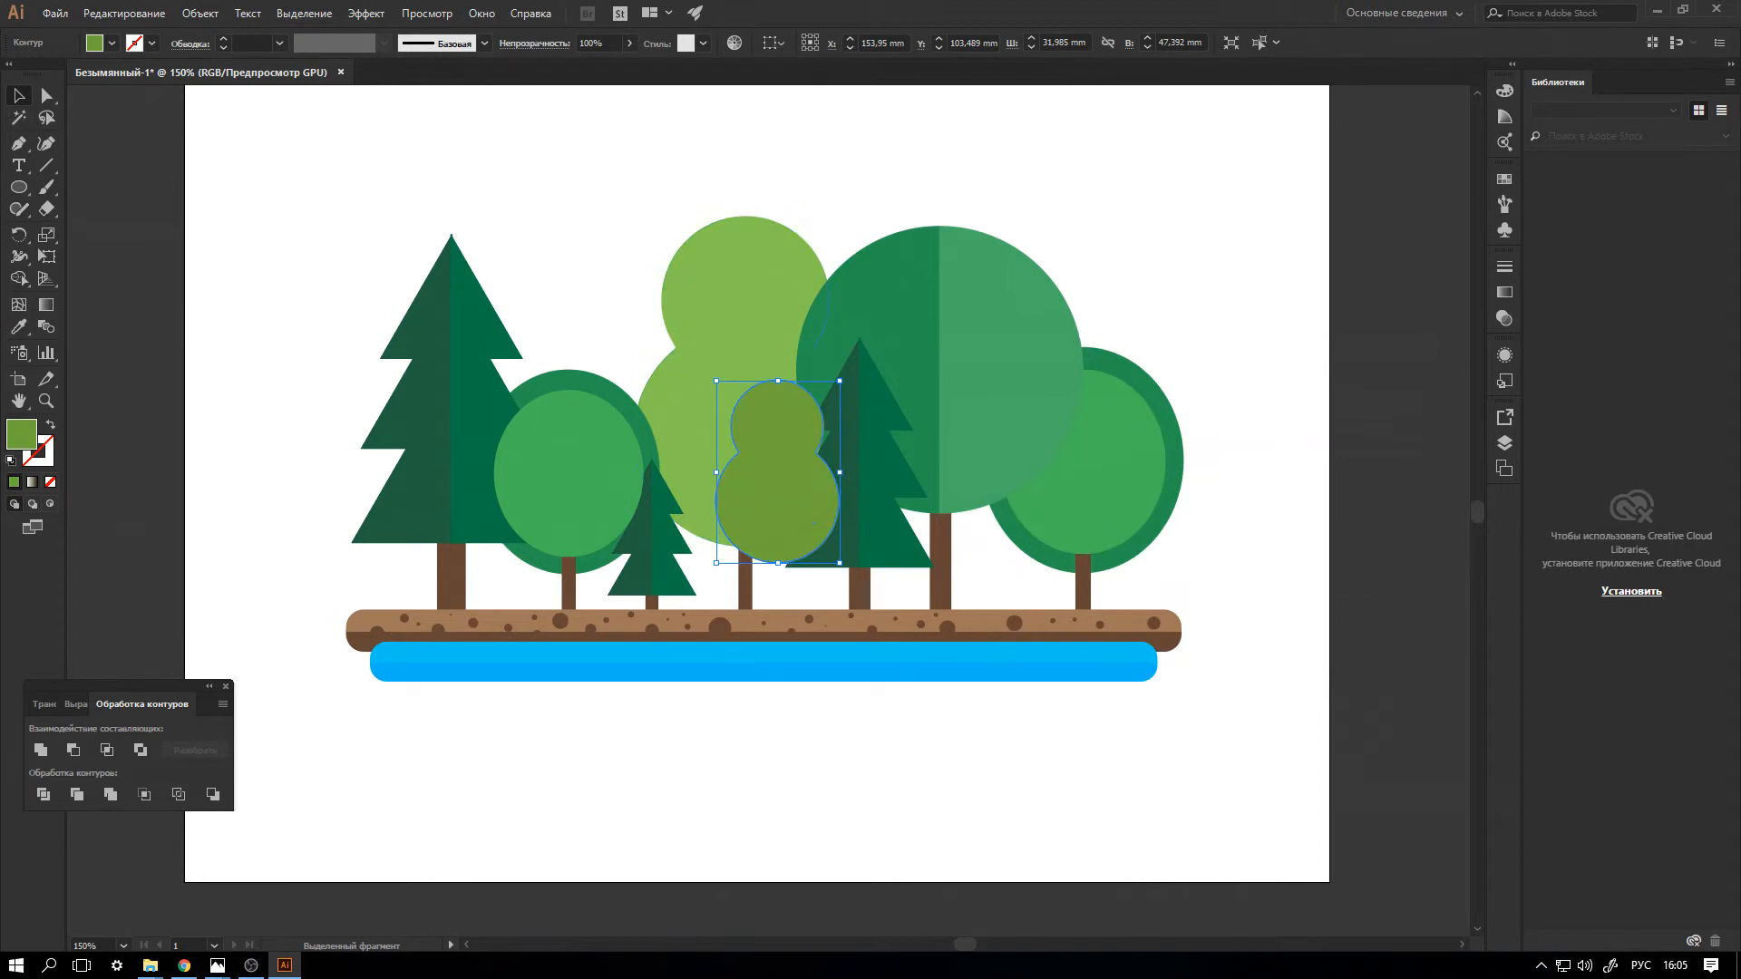
# Draw a rectangle about 16.6 x 56.7 mm over the small crown's right half and subtract it from the crown with Minus Front.
pyautogui.moveTo(19, 186); pyautogui.dragTo(127, 187)
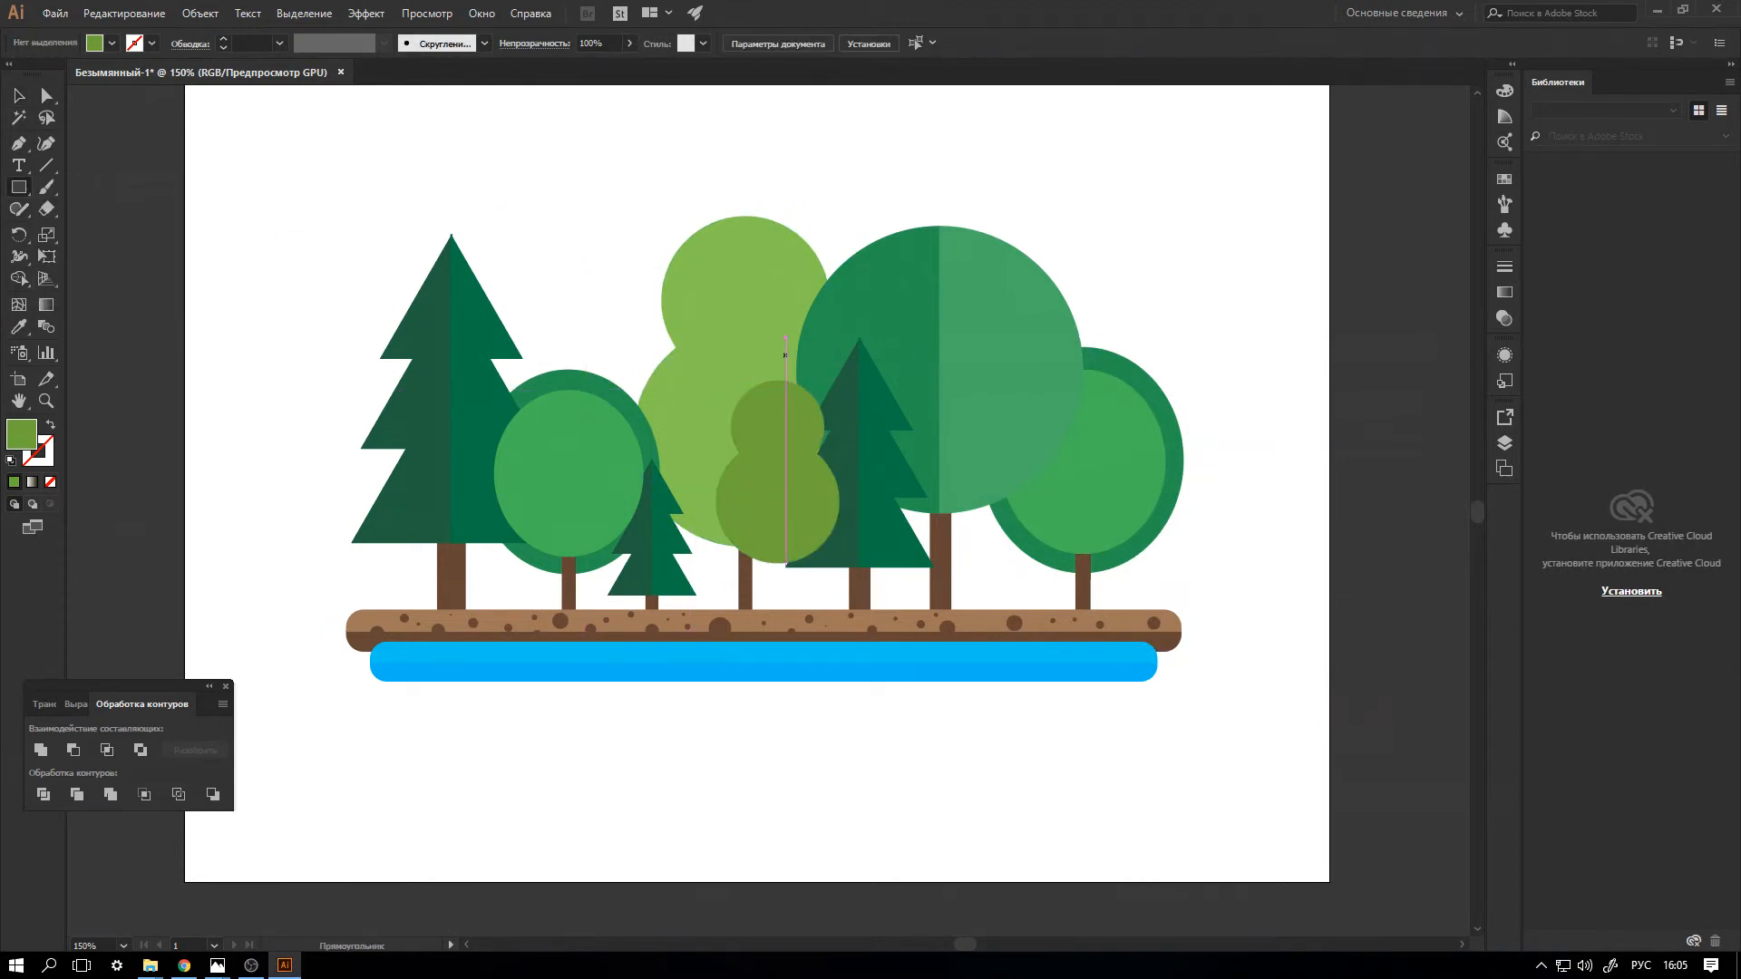
pyautogui.moveTo(786, 338); pyautogui.dragTo(850, 355)
pyautogui.press('v')
pyautogui.moveTo(819, 465); pyautogui.dragTo(809, 465)
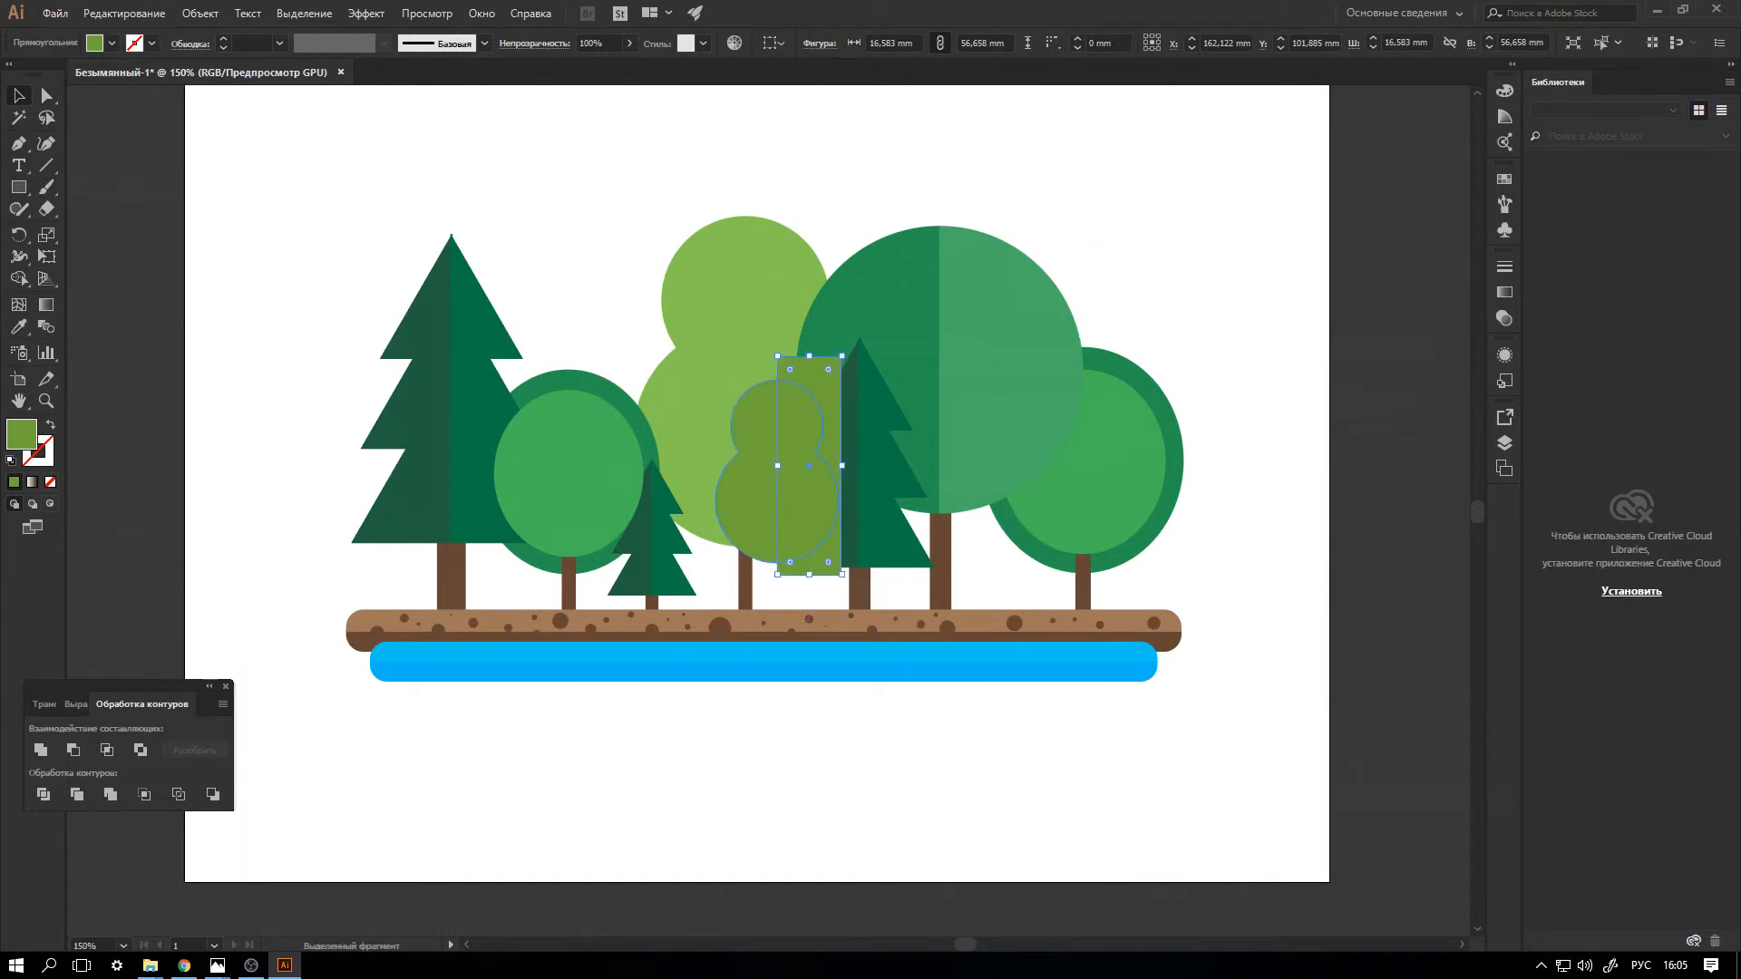
pyautogui.click(755, 490)
pyautogui.keyDown('shift'); pyautogui.click(809, 471); pyautogui.keyUp('shift')
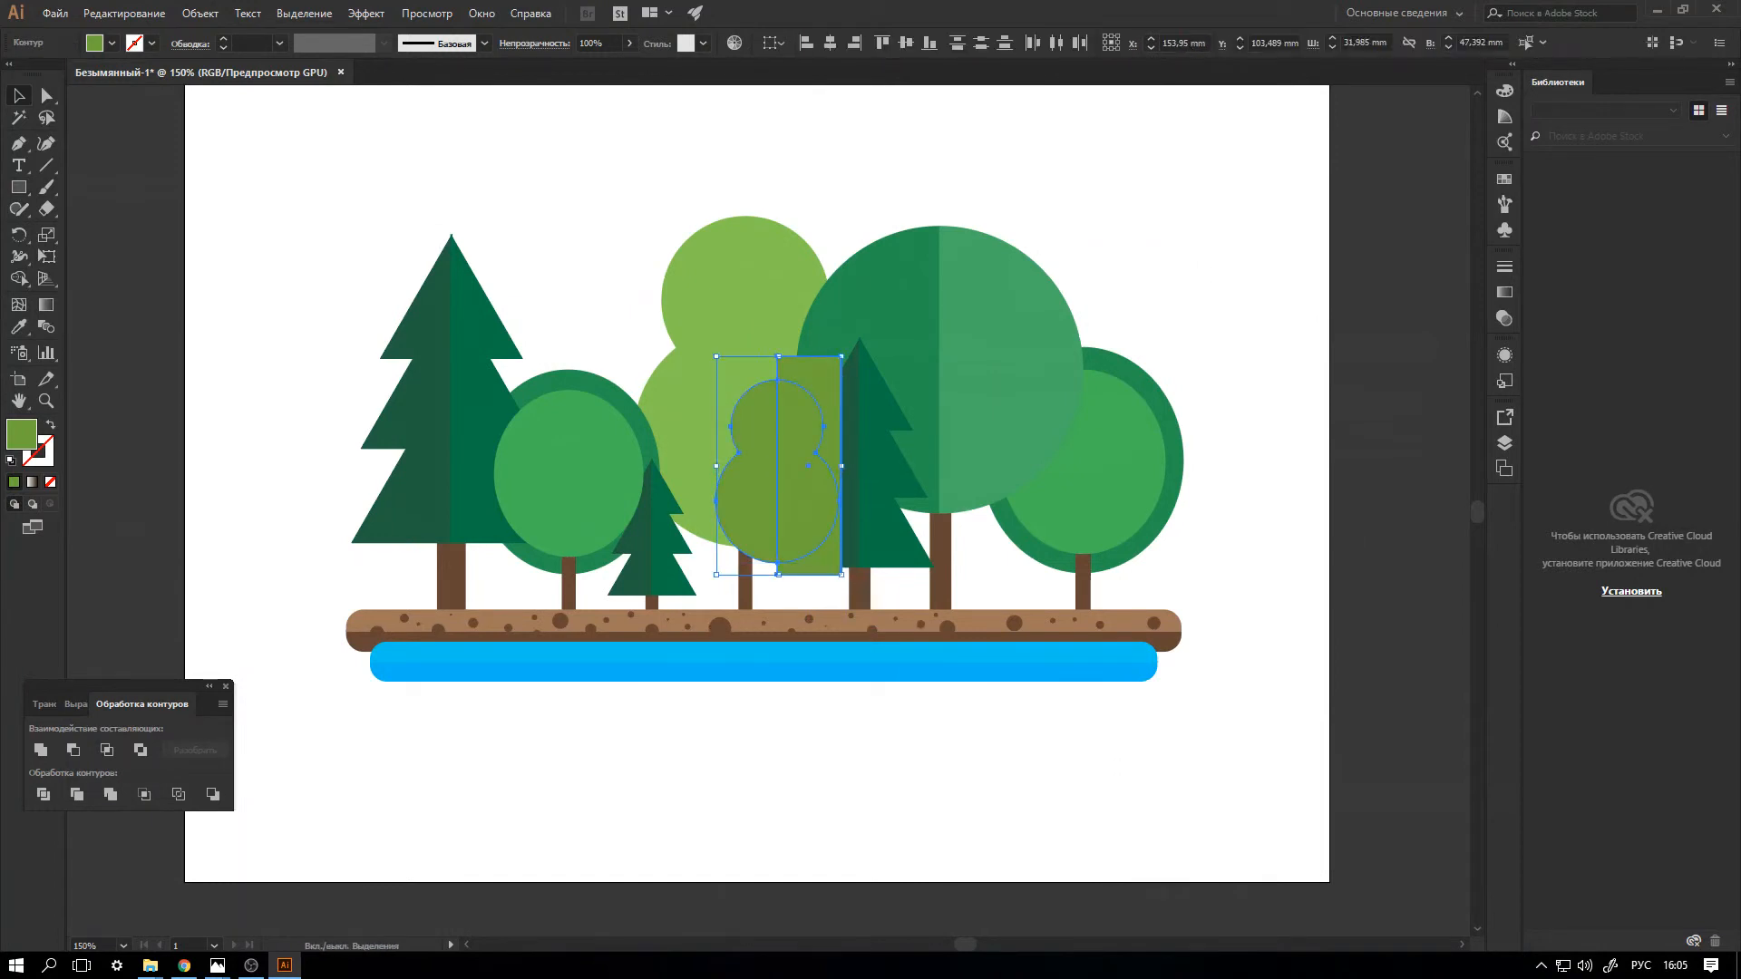
pyautogui.click(74, 750)
# Duplicate the remaining half crown below the ground and give the copy a slightly darker olive green fill.
pyautogui.moveTo(760, 490); pyautogui.dragTo(821, 725)
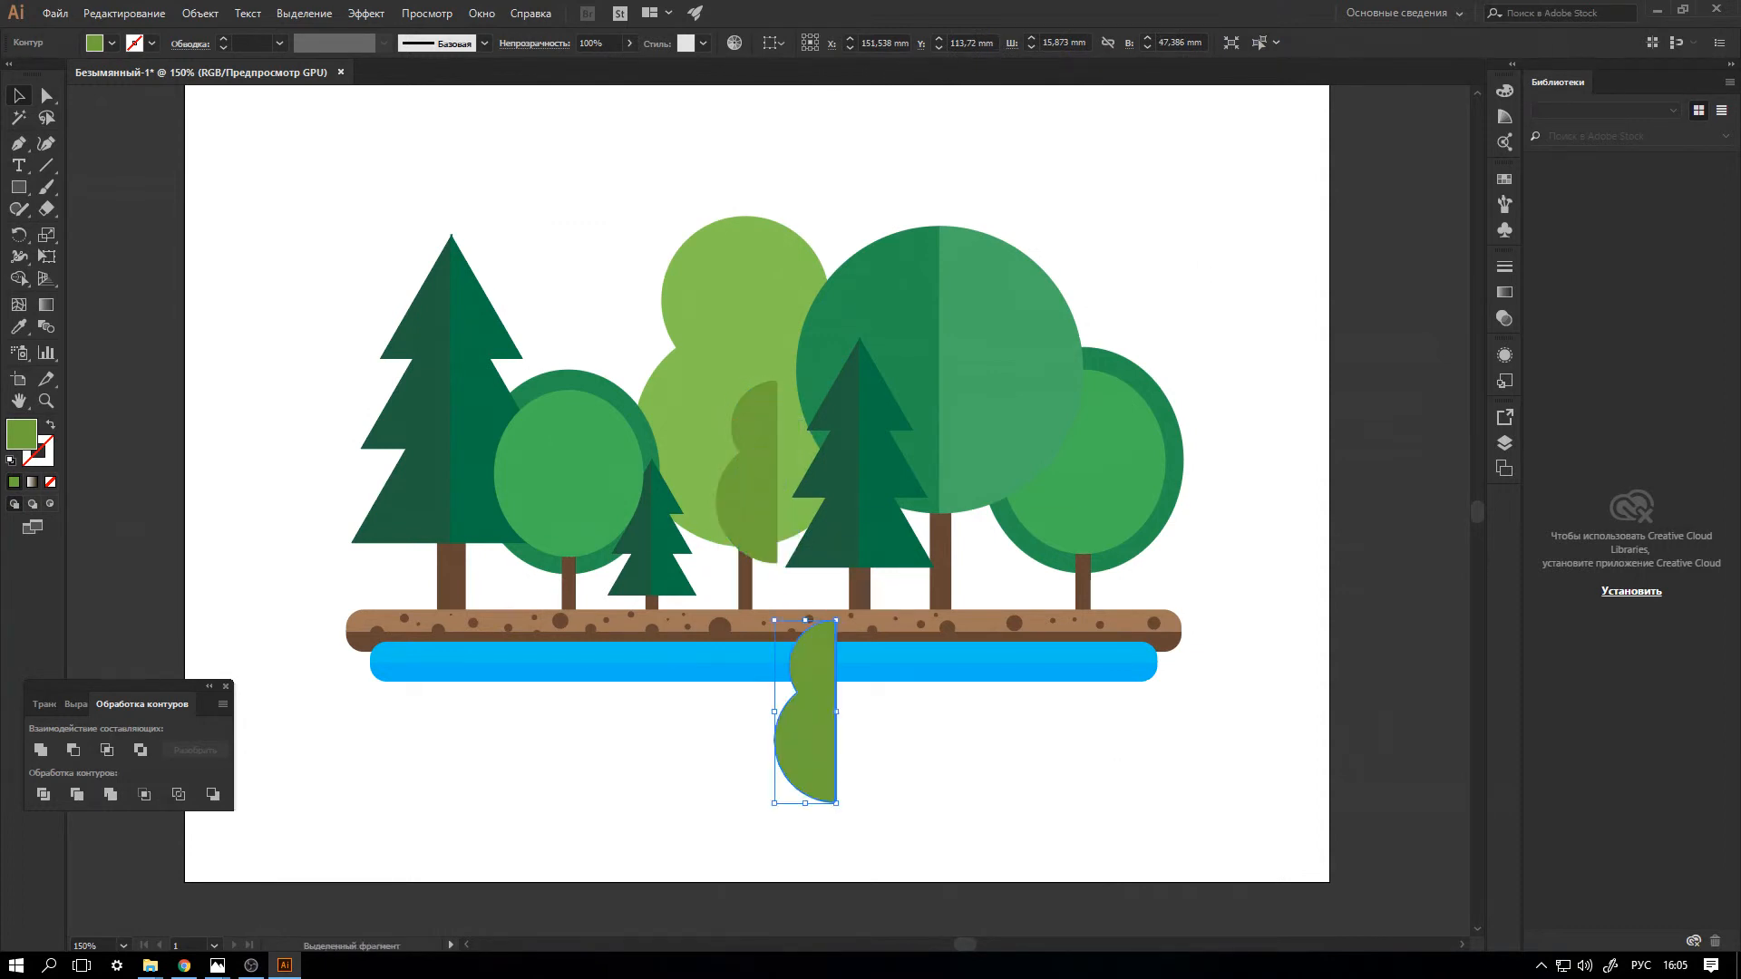
pyautogui.doubleClick(21, 434)
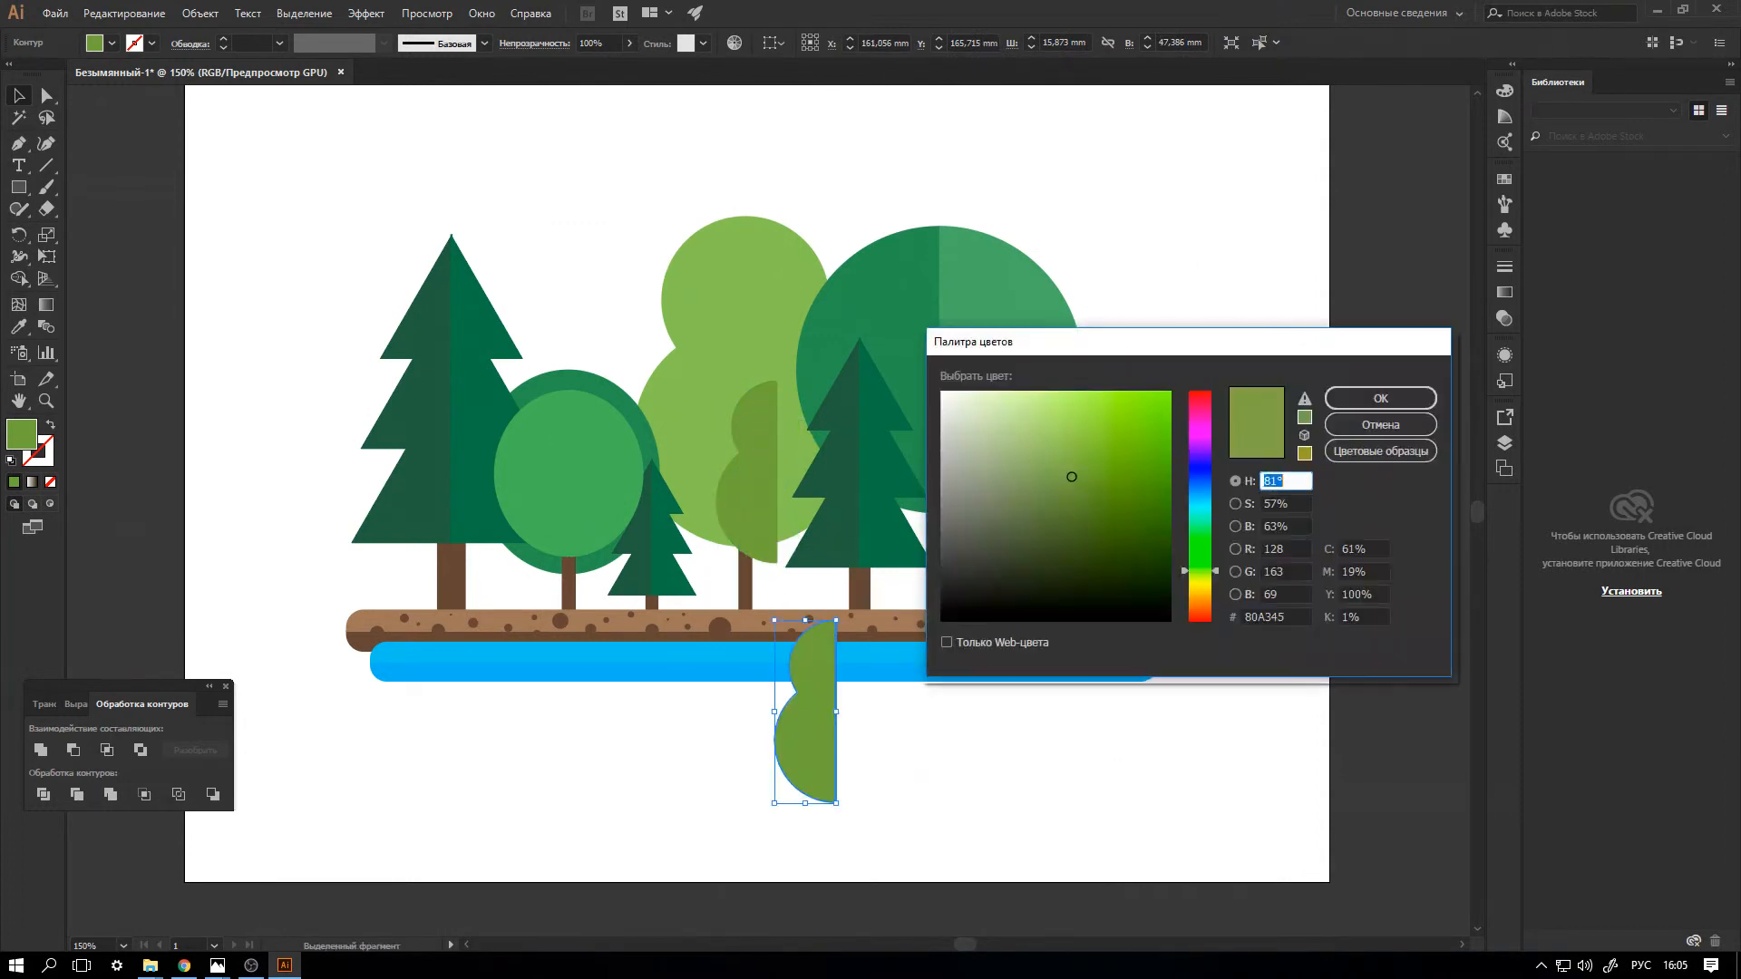
pyautogui.moveTo(1072, 477); pyautogui.dragTo(1077, 489)
pyautogui.click(1381, 398)
# Reflect the darker half across the vertical axis and place it against the original half to complete the small crown.
pyautogui.rightClick(807, 358)
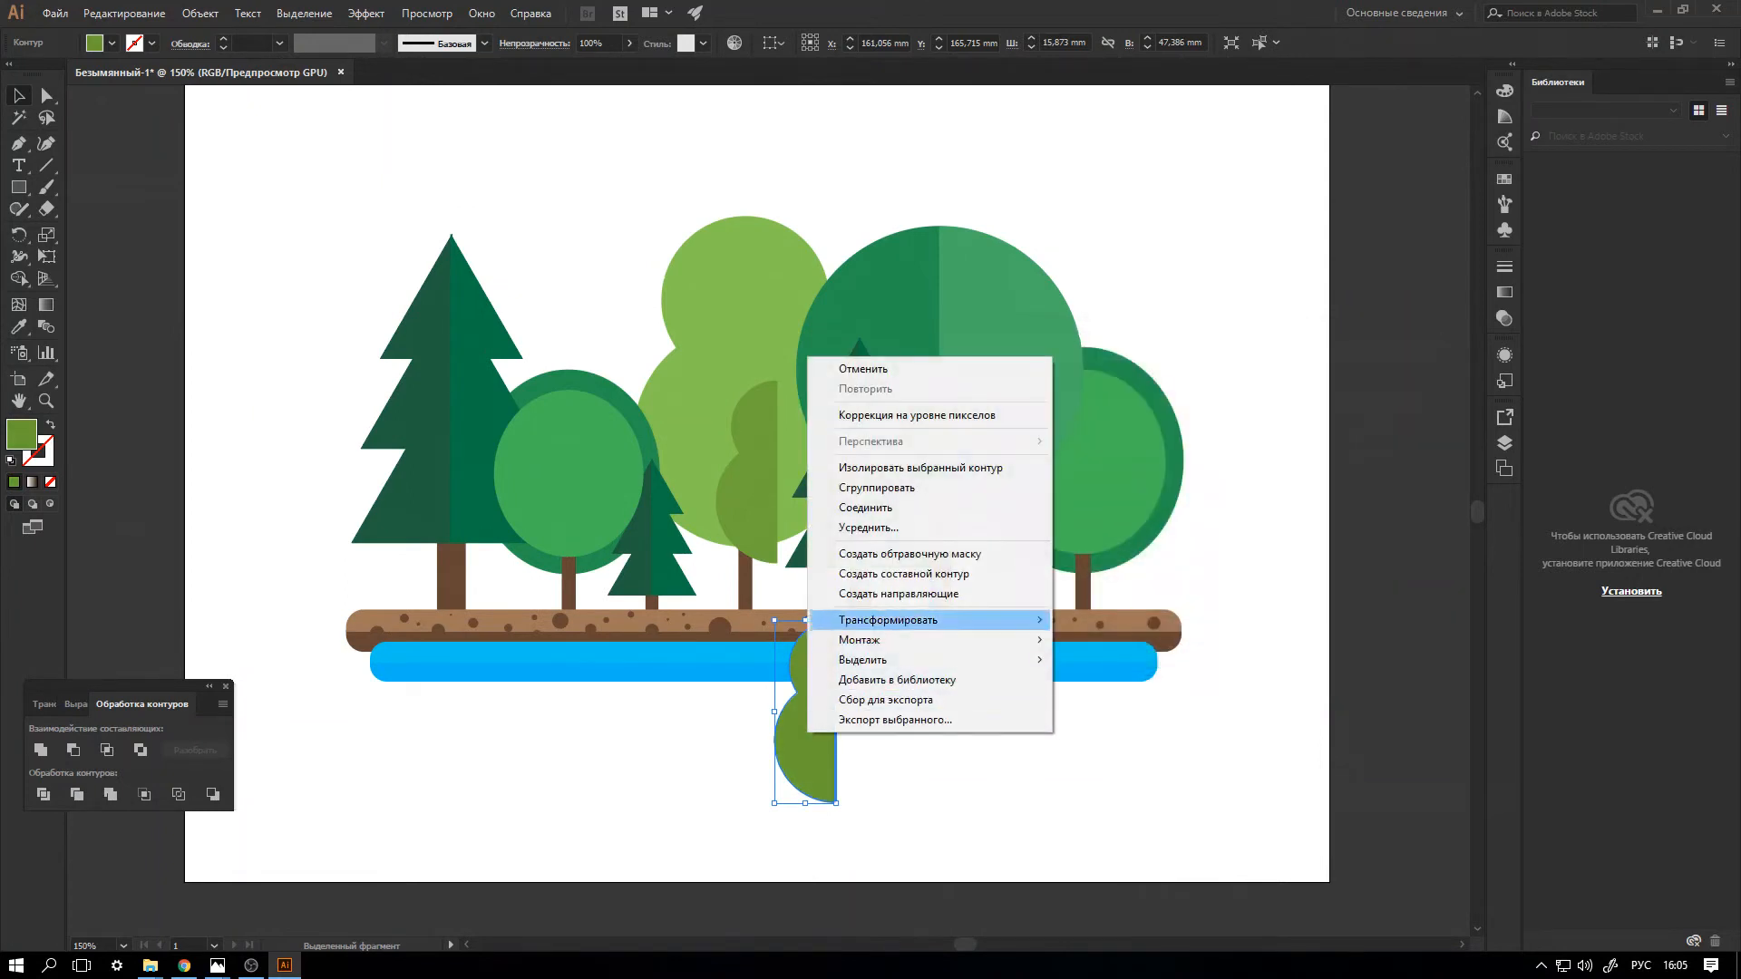
pyautogui.moveTo(888, 621)
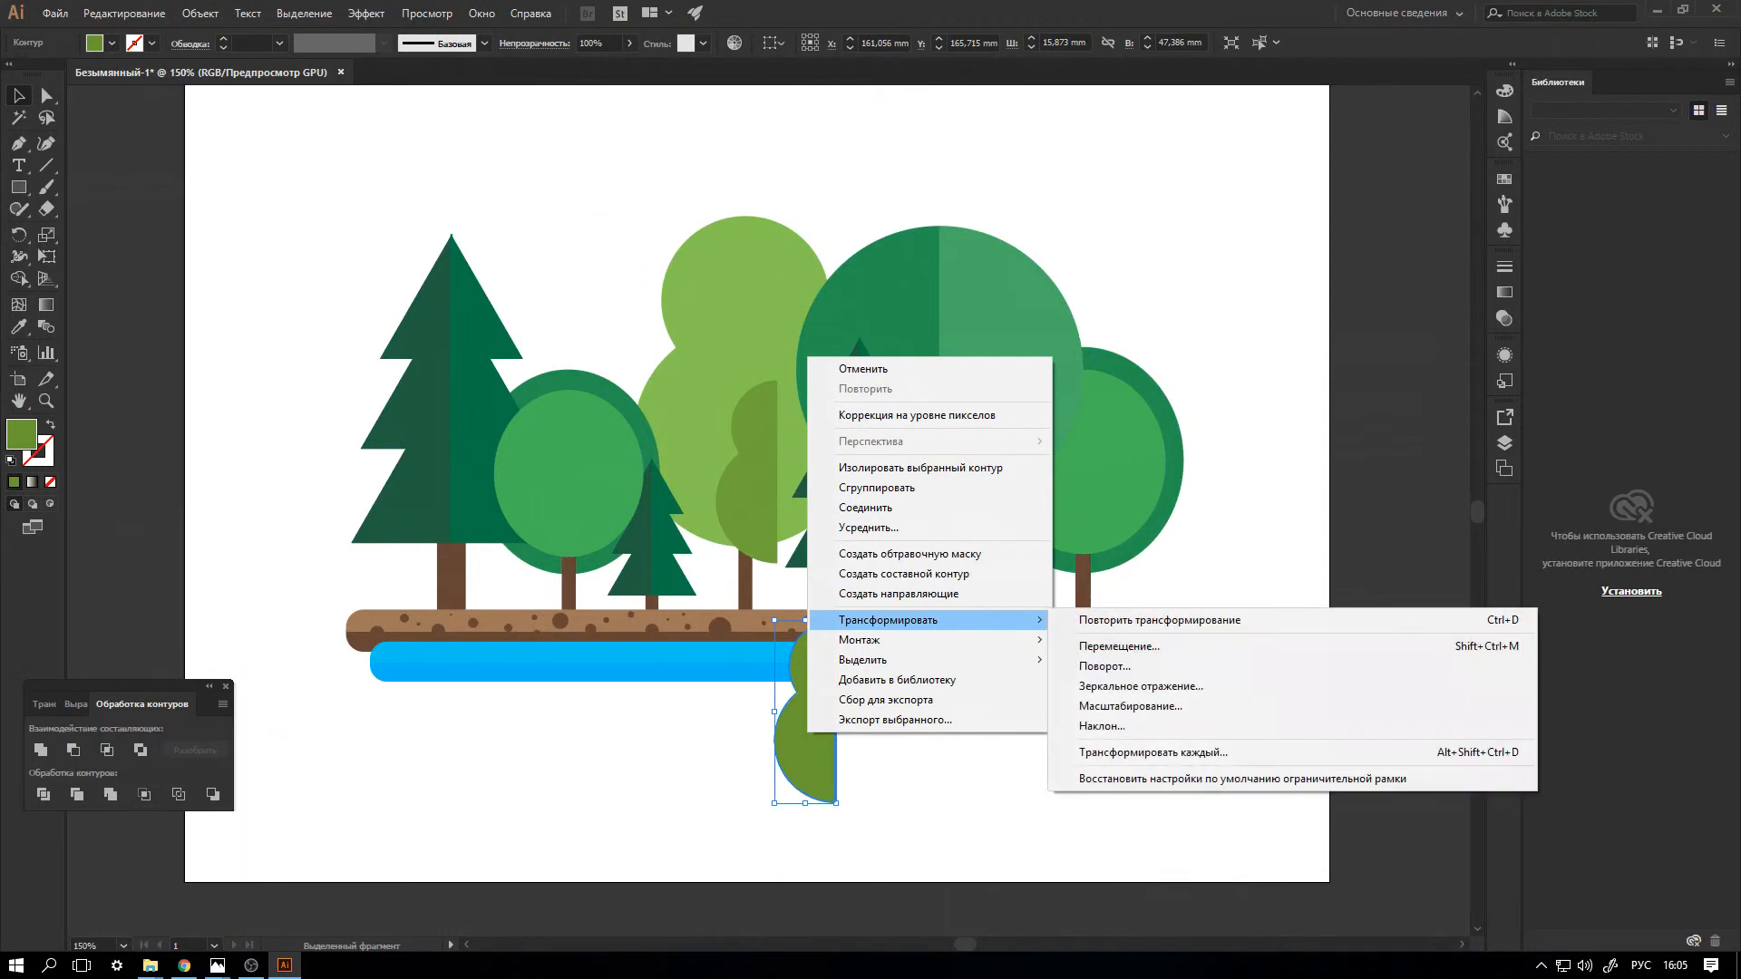
pyautogui.click(1140, 687)
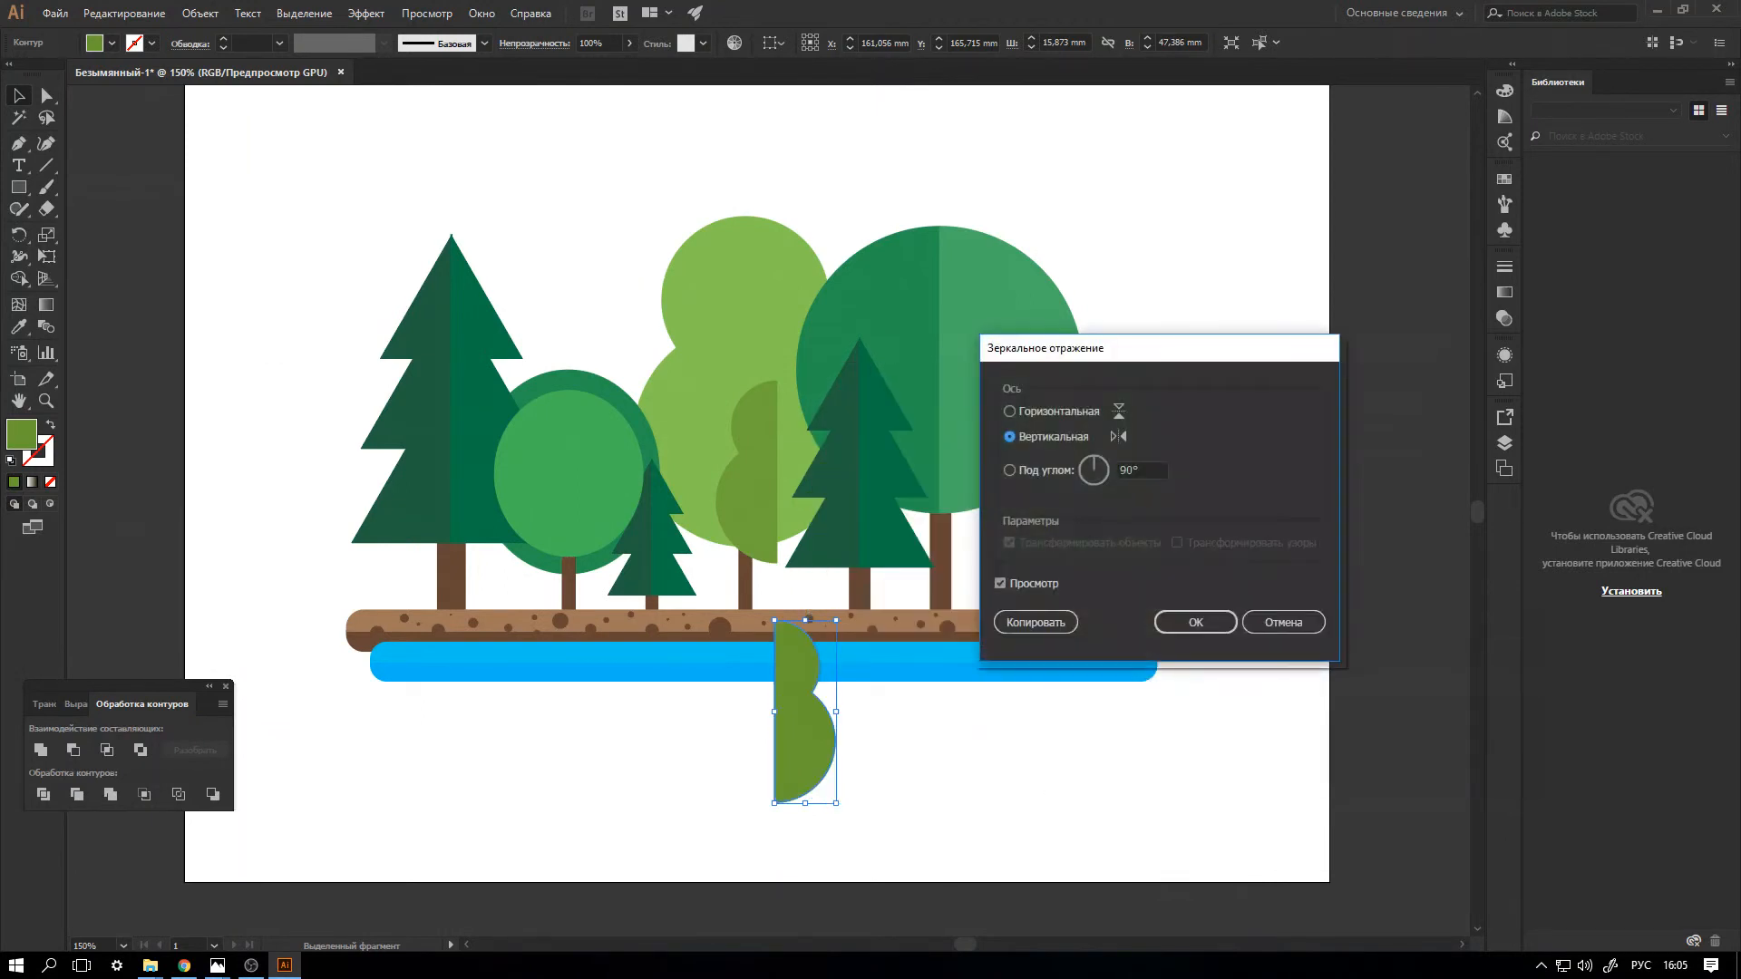
pyautogui.click(1196, 623)
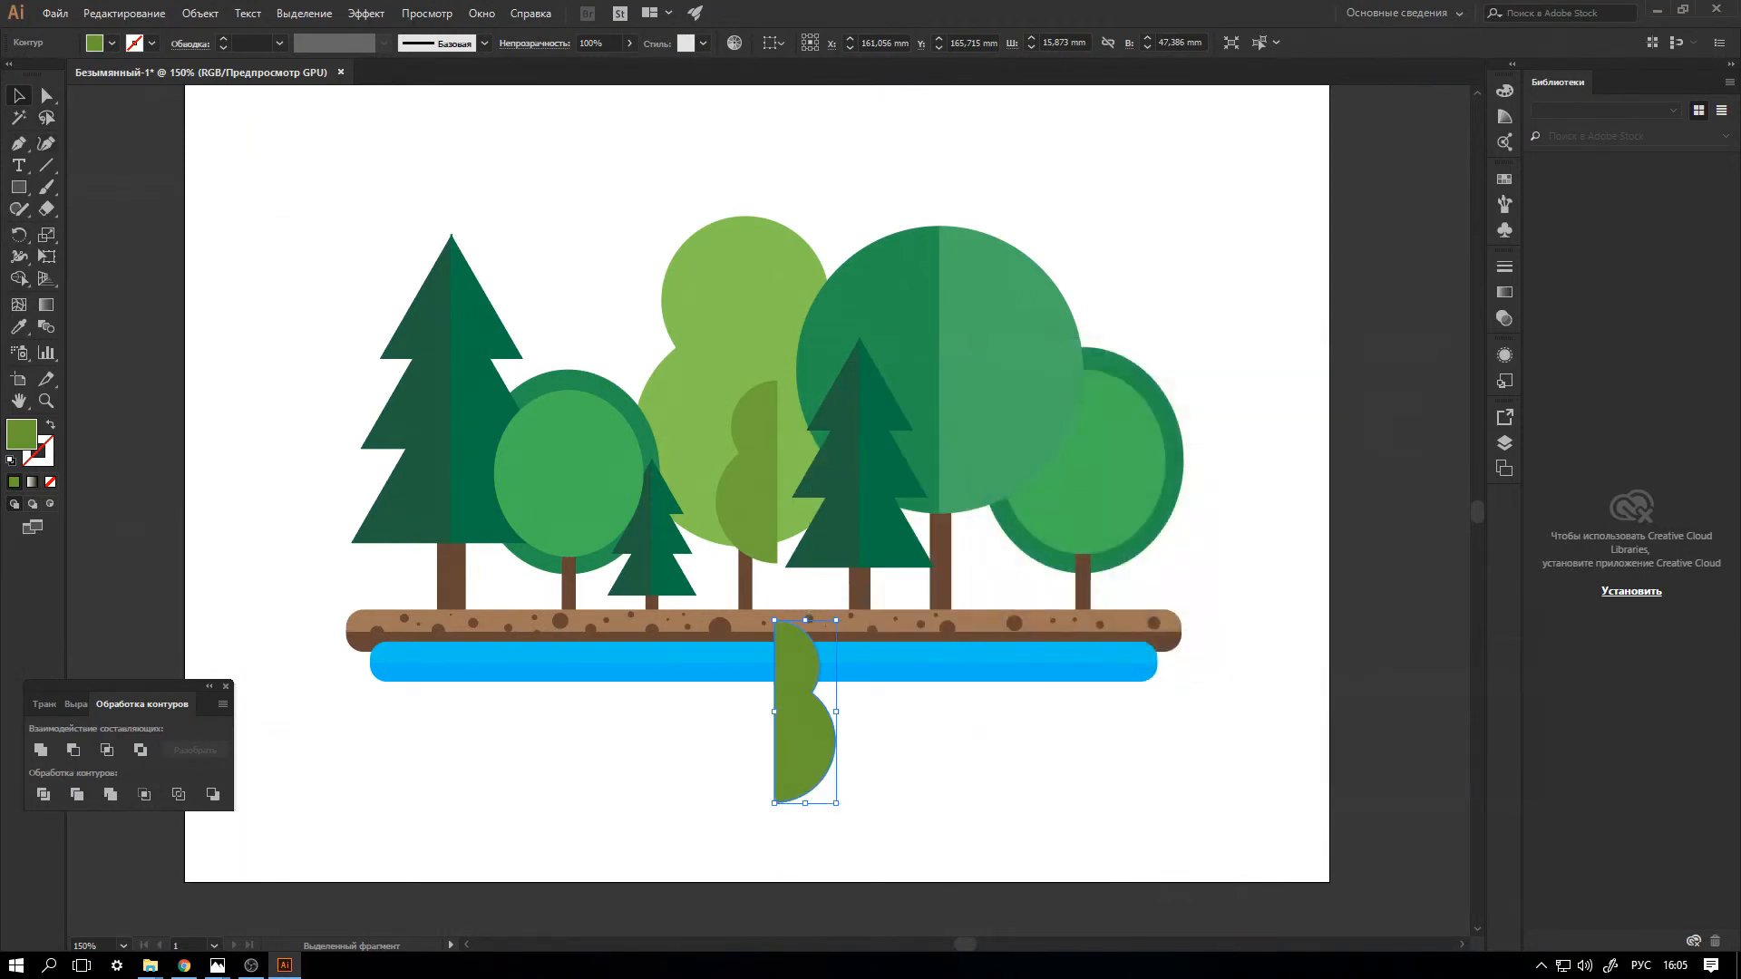
pyautogui.moveTo(804, 711); pyautogui.dragTo(808, 472)
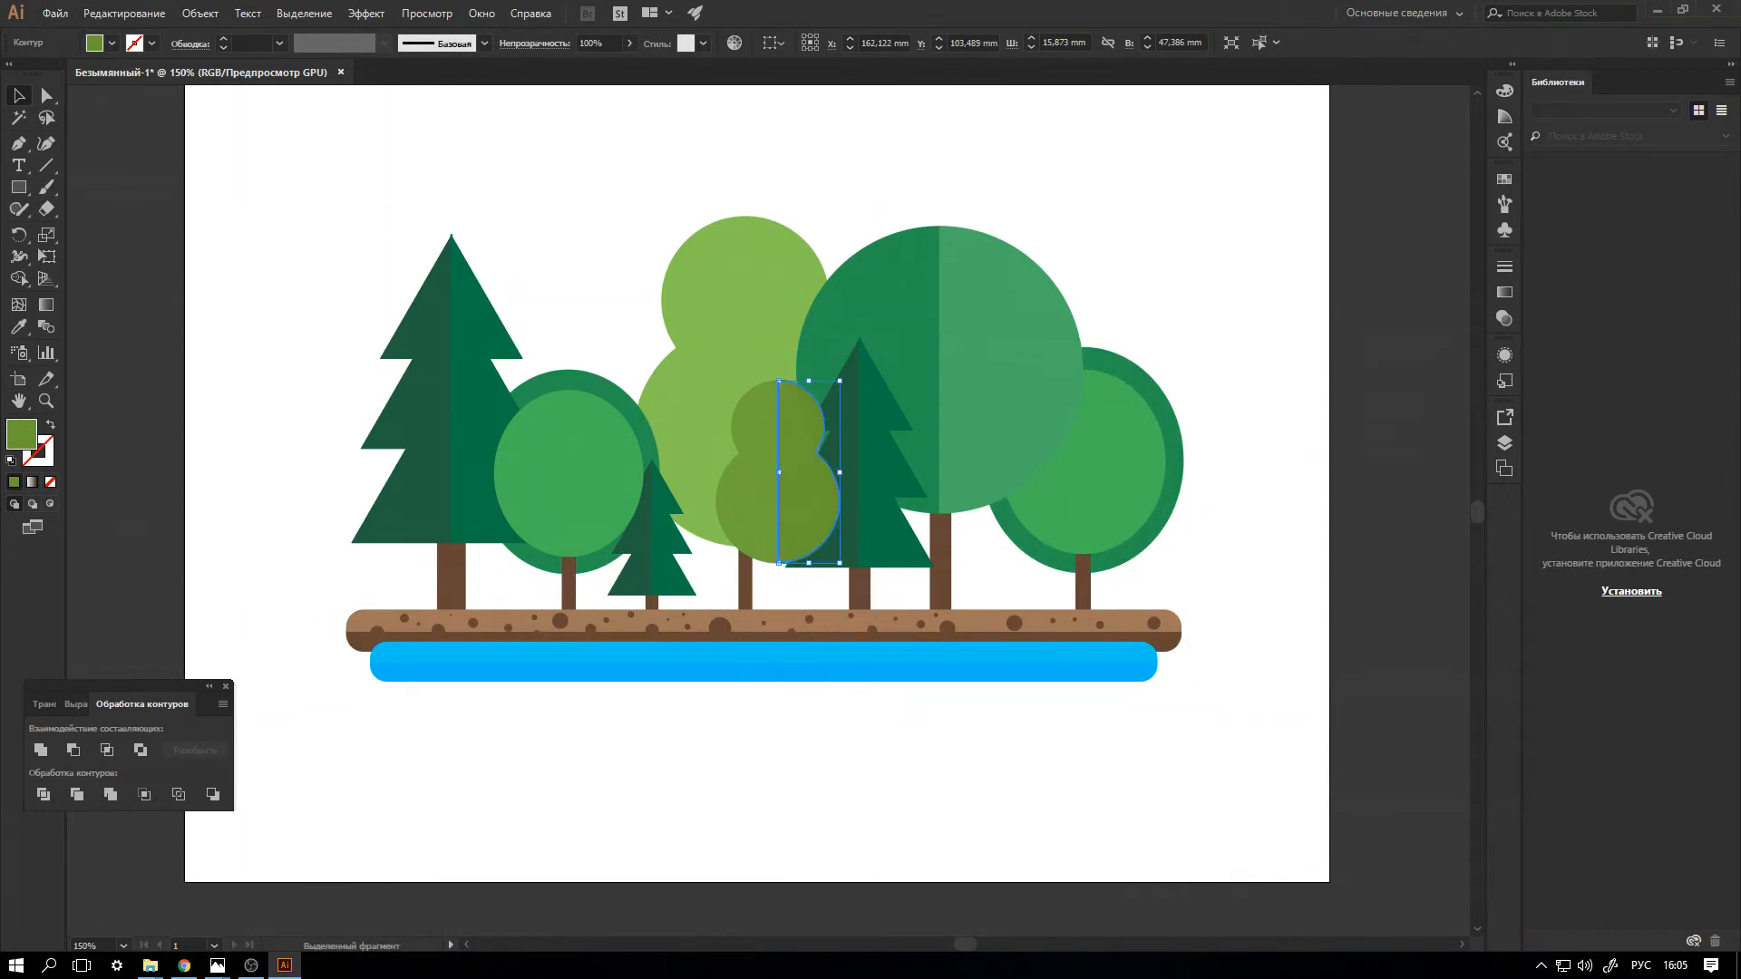
# Nudge the darker half left and the lighter half down to line up the two crown halves.
pyautogui.click(1256, 350)
pyautogui.click(807, 530)
pyautogui.press('Left')
pyautogui.click(907, 771)
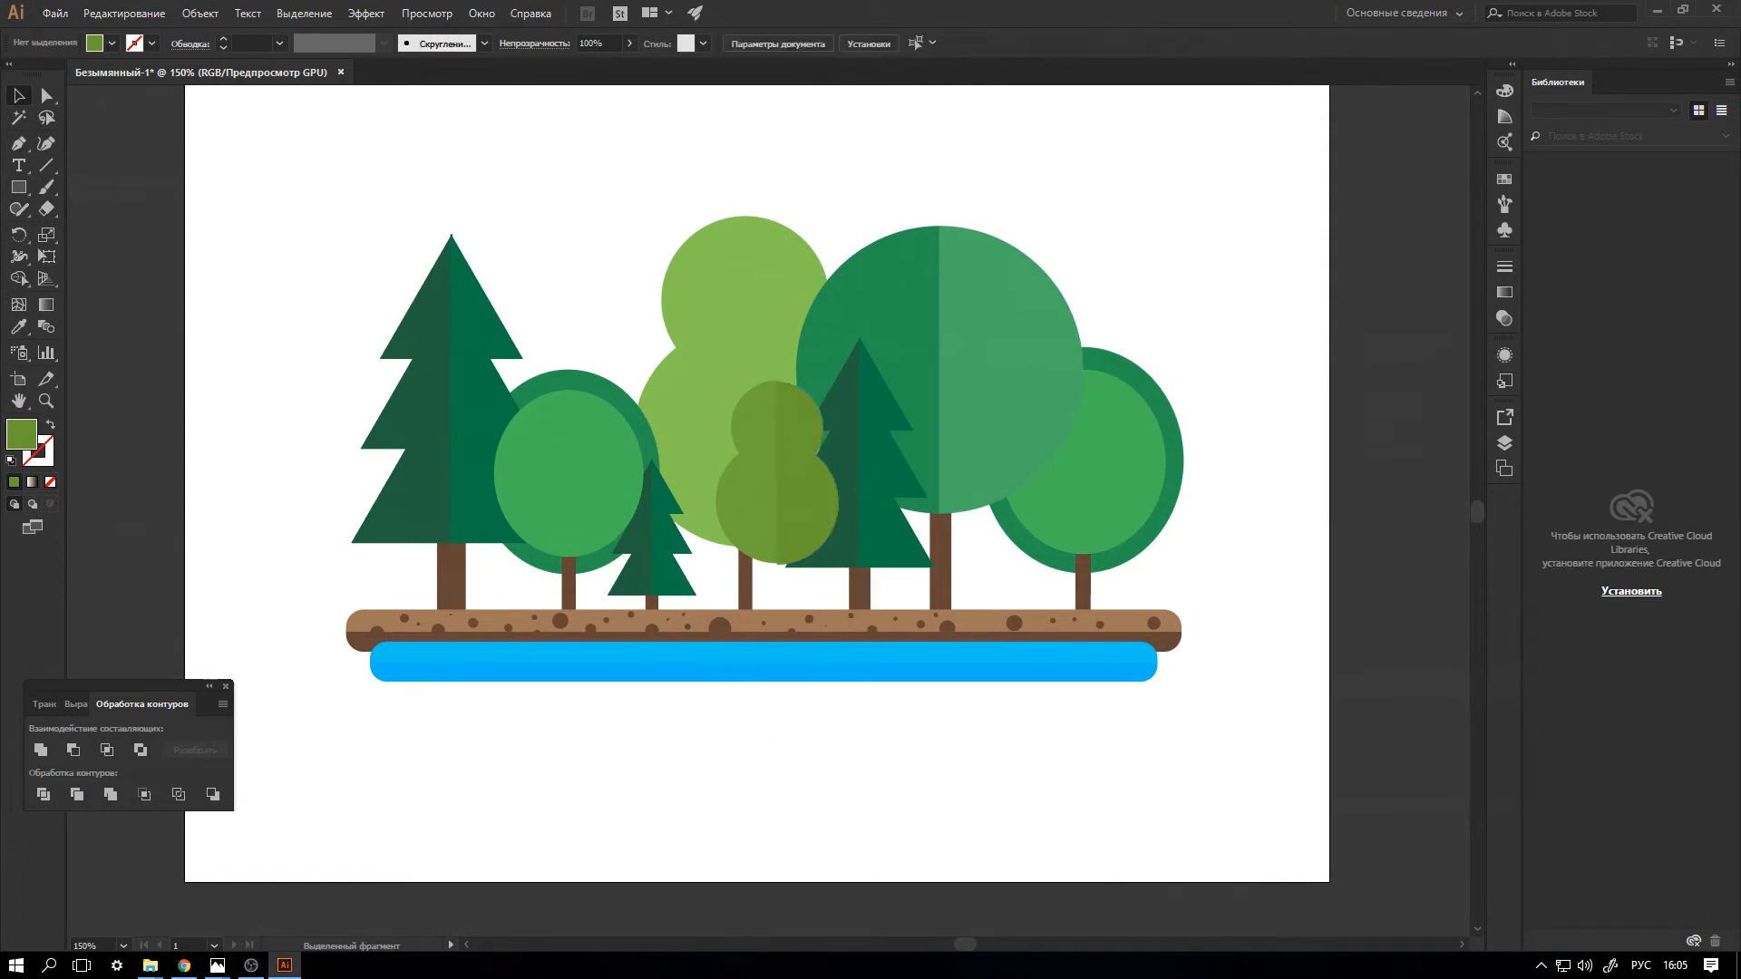
pyautogui.click(760, 512)
pyautogui.press('Down')
pyautogui.hotkey('ctrl', 'shift', 'a')
# Select both halves of the small olive crown and lower them together to Y 107.37 mm.
pyautogui.click(804, 512)
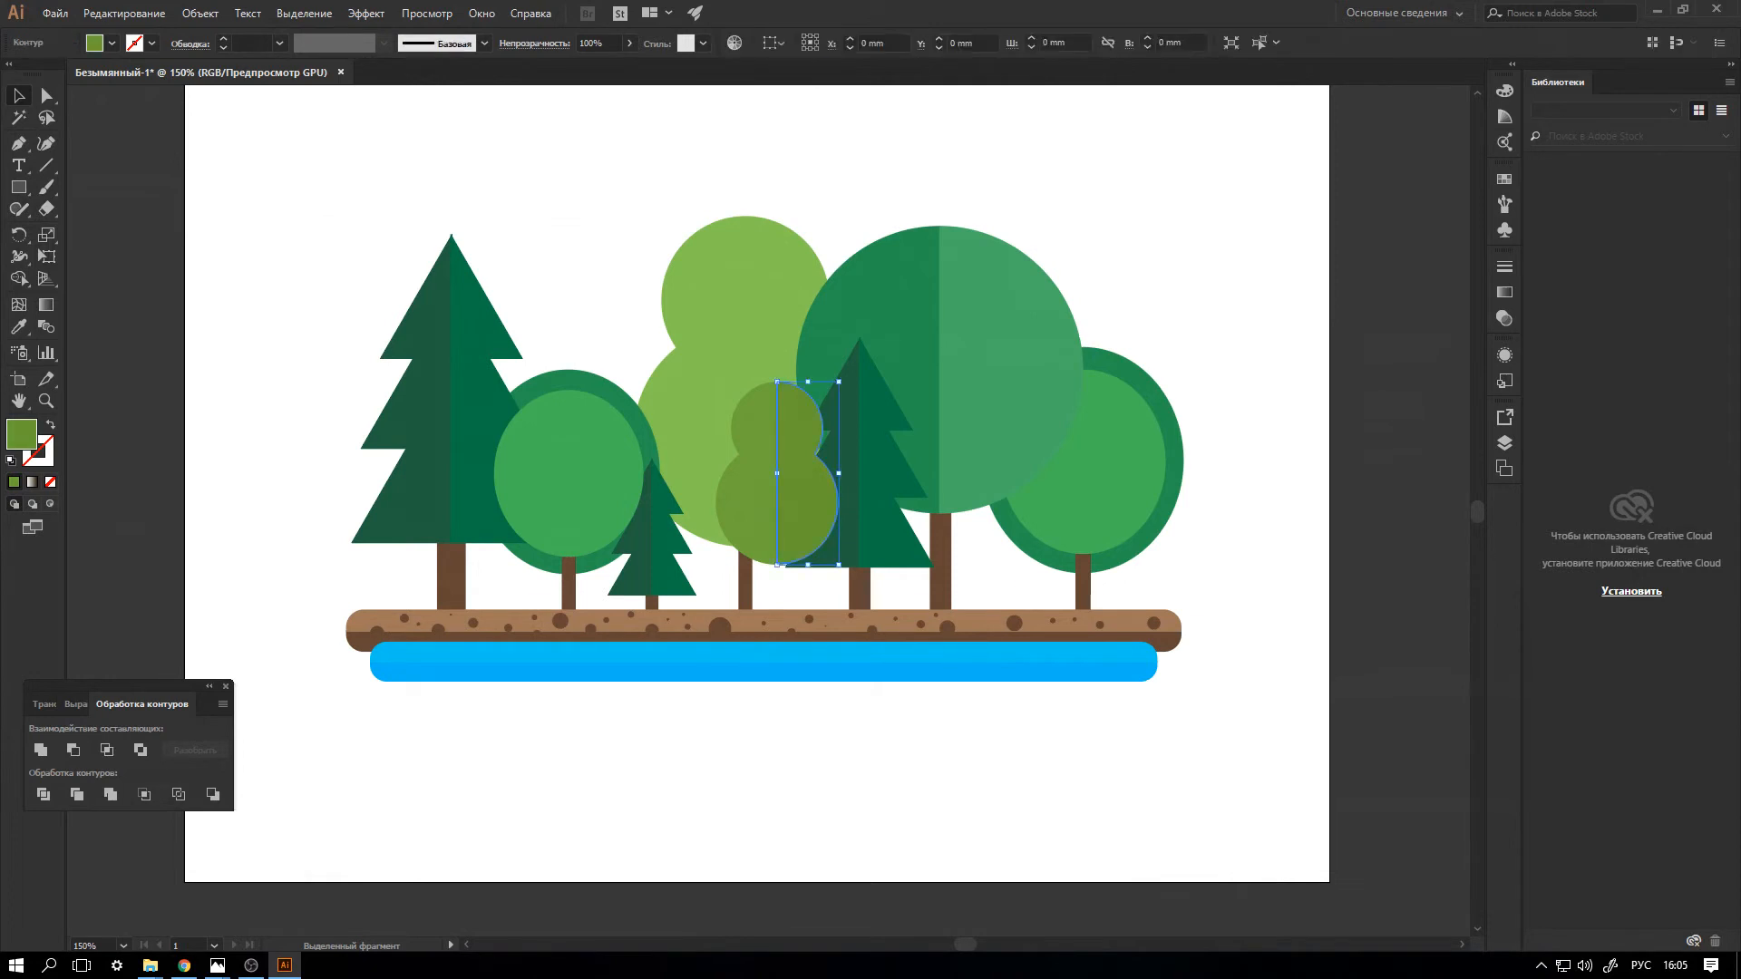
pyautogui.keyDown('shift'); pyautogui.click(747, 407); pyautogui.keyUp('shift')
pyautogui.press('Down')
pyautogui.press('Down')
pyautogui.press('Down')
pyautogui.press('Down')
pyautogui.press('Down')
pyautogui.press('Down')
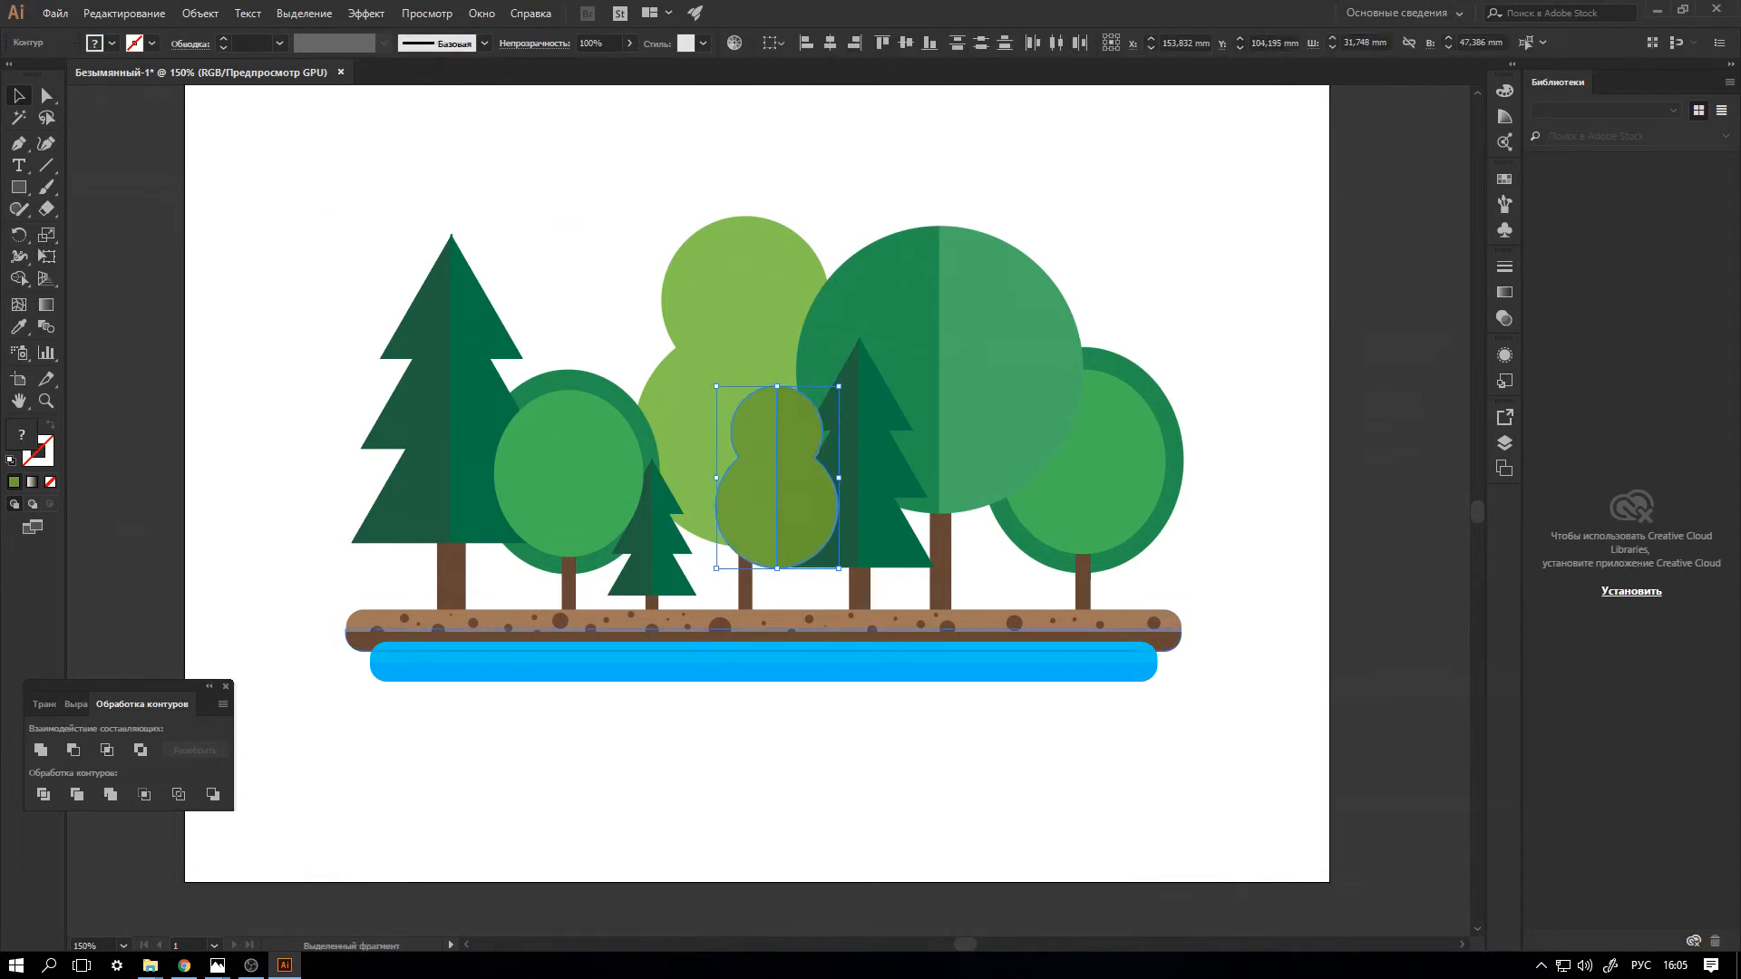
pyautogui.press('Down')
# Copy the right oval tree's trunk and place the copy under the small olive crown, behind it.
pyautogui.click(1083, 585)
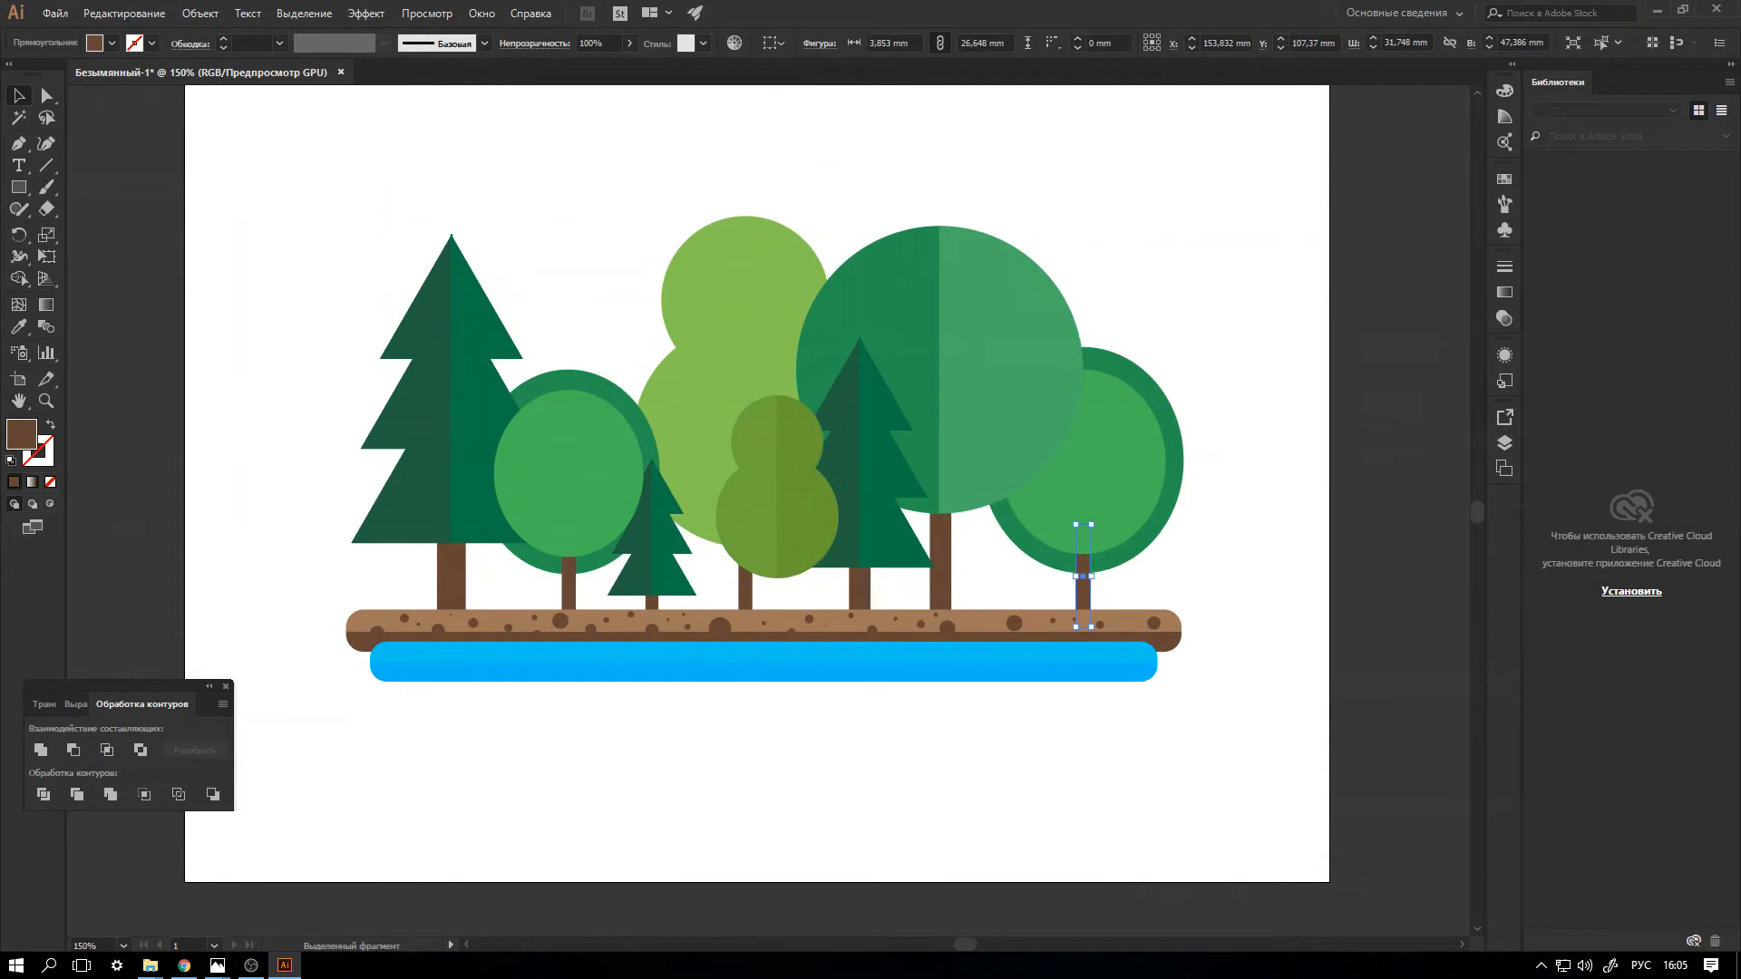
pyautogui.moveTo(1084, 580); pyautogui.dragTo(780, 616)
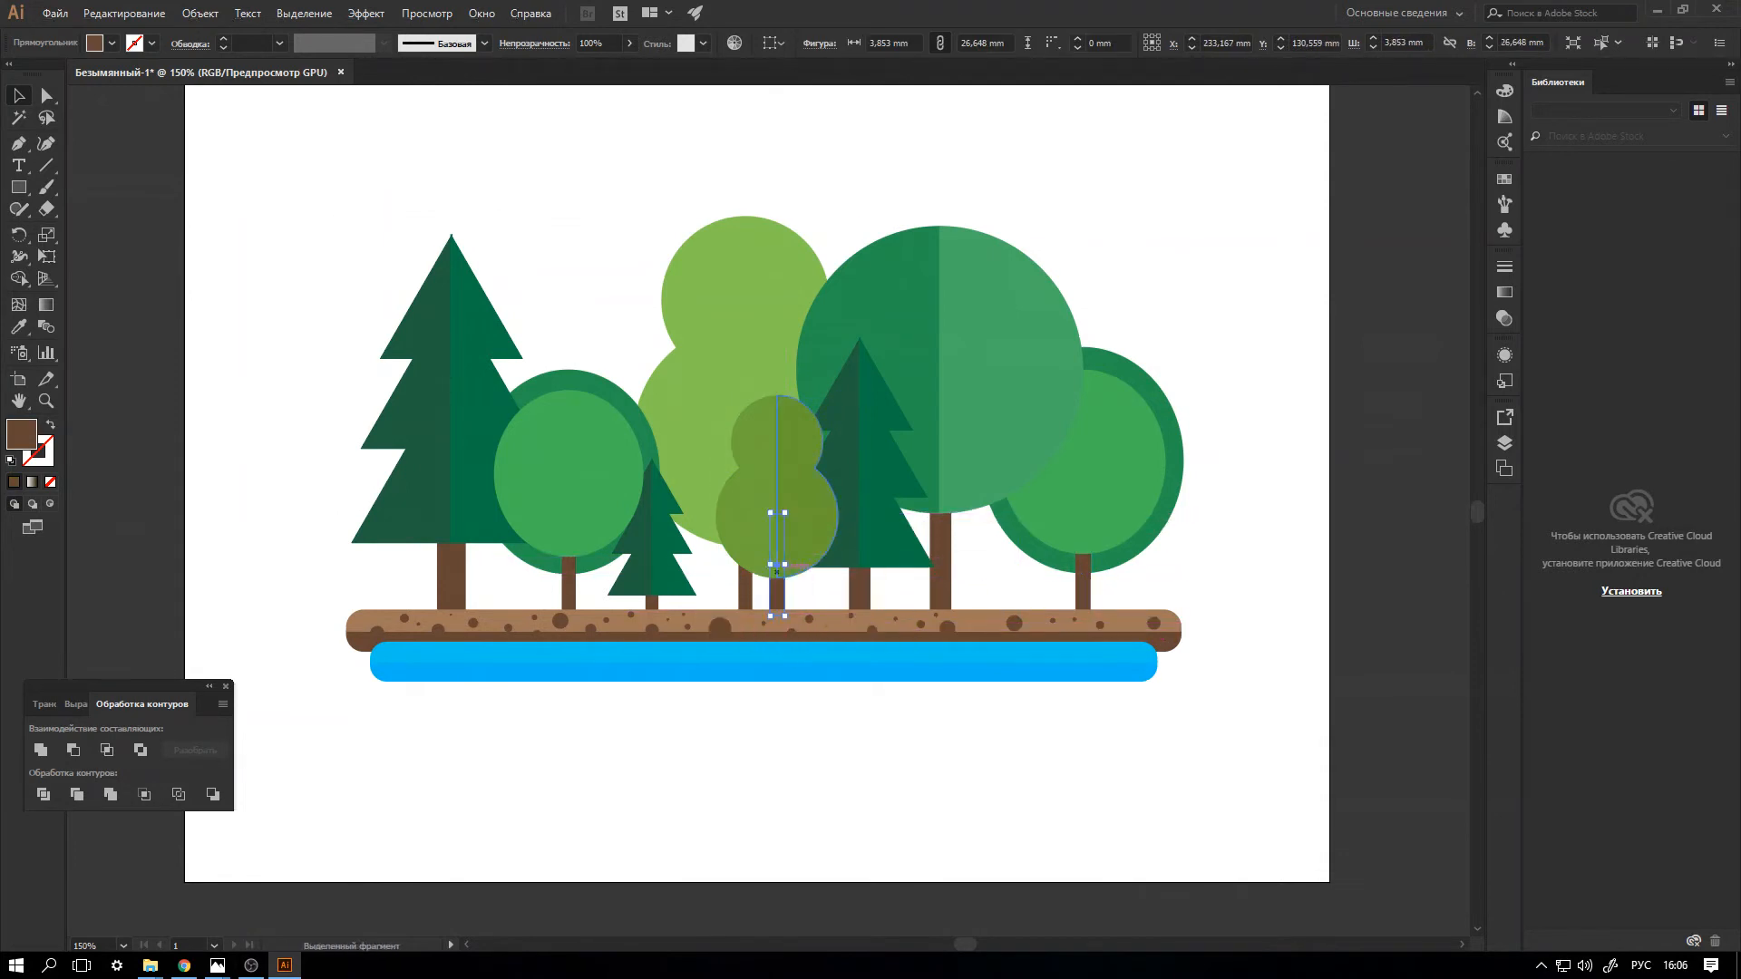
pyautogui.hotkey('ctrl', 'shift', 'a')
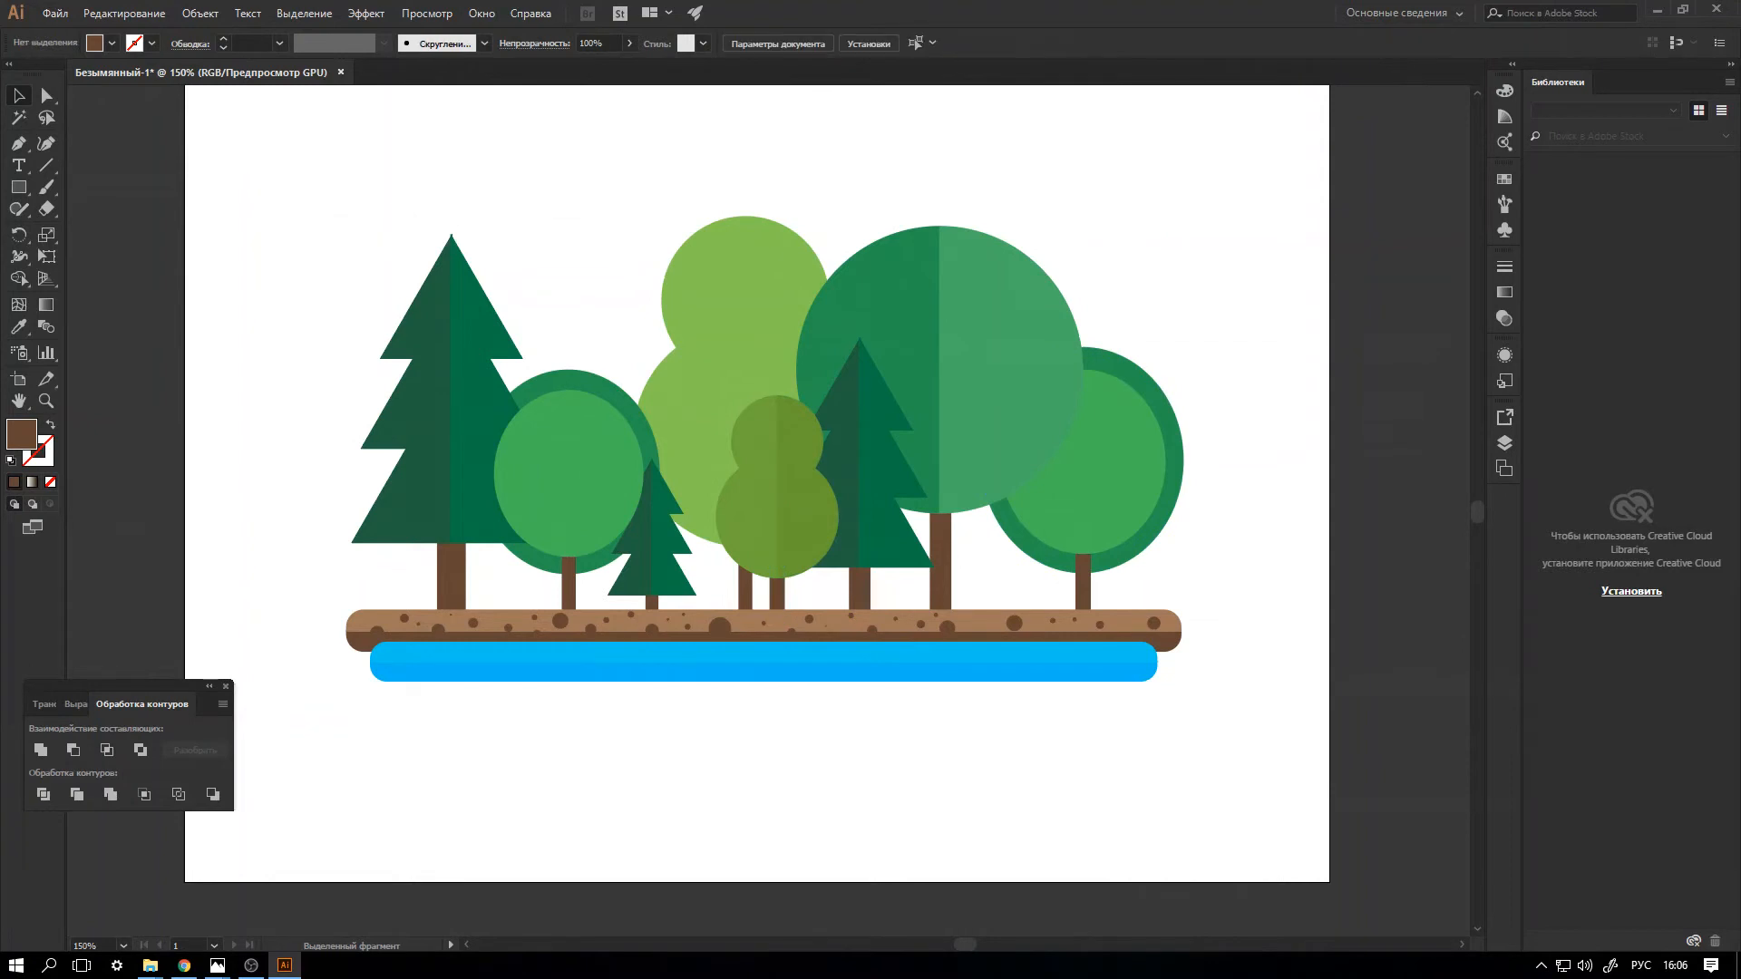
# Bring the right half of the large fir to the front, over the oval tree beside it.
pyautogui.hotkey('ctrl', '-')
pyautogui.hotkey('ctrl', '-')
pyautogui.hotkey('ctrl', '+')
pyautogui.hotkey('ctrl', '+')
pyautogui.click(481, 440)
pyautogui.press('a')
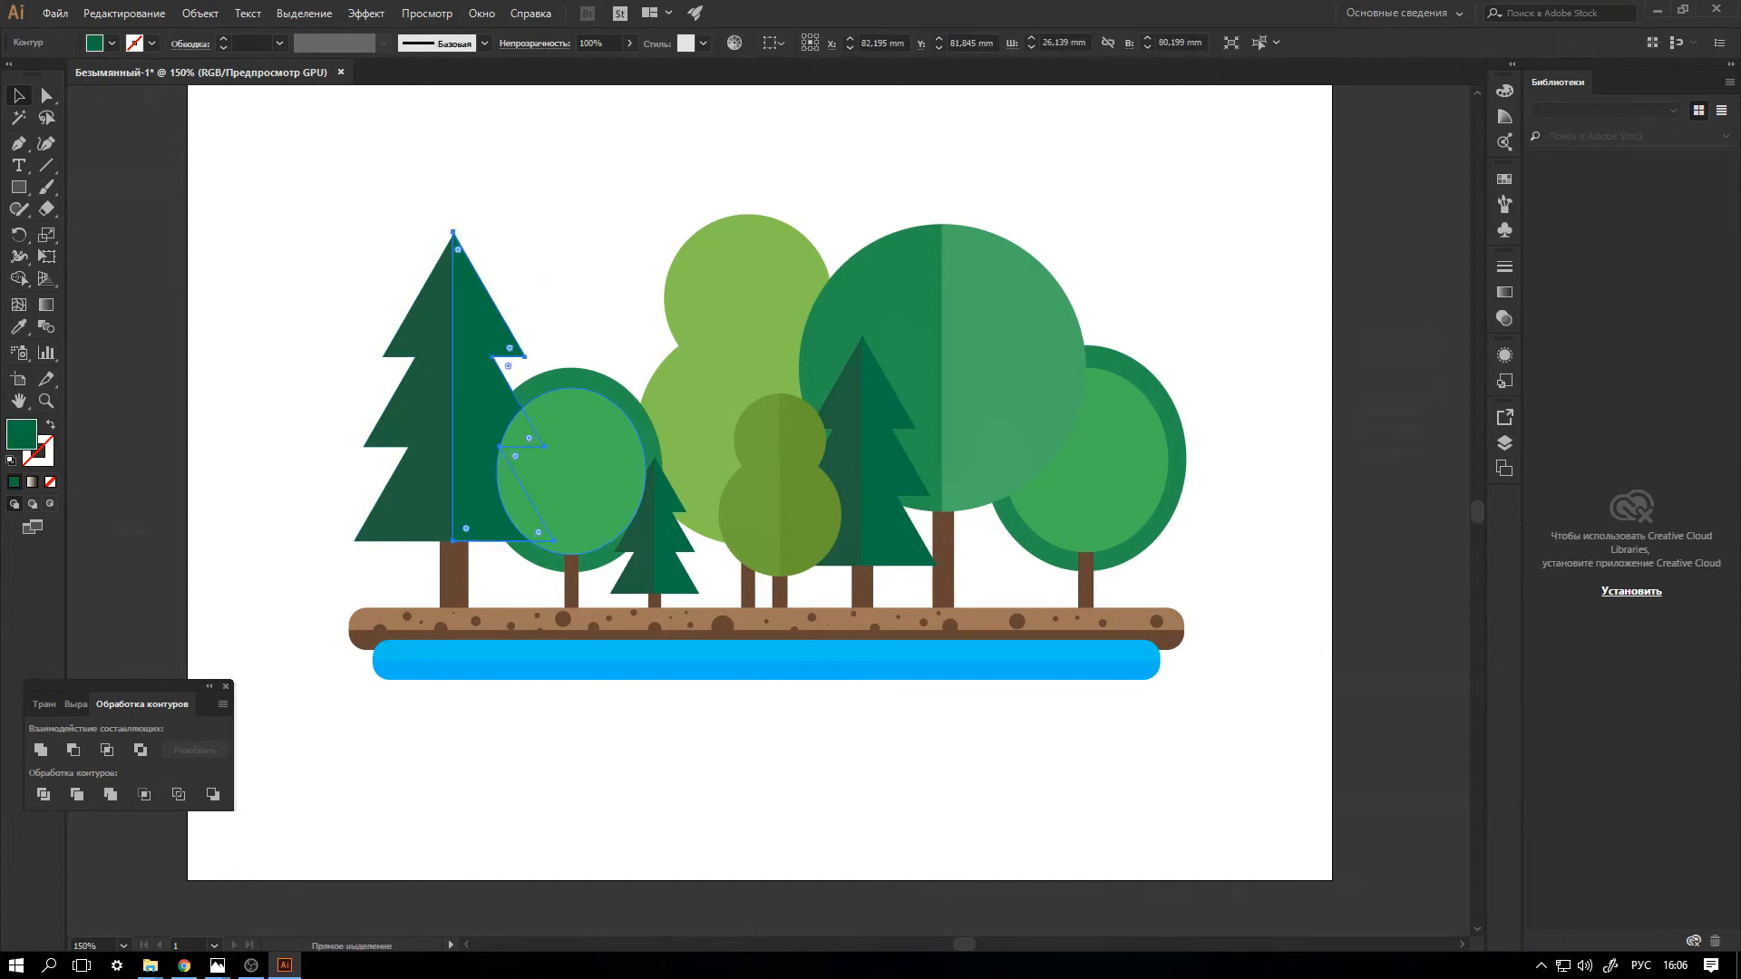
pyautogui.hotkey('ctrl', 'shift', ']')
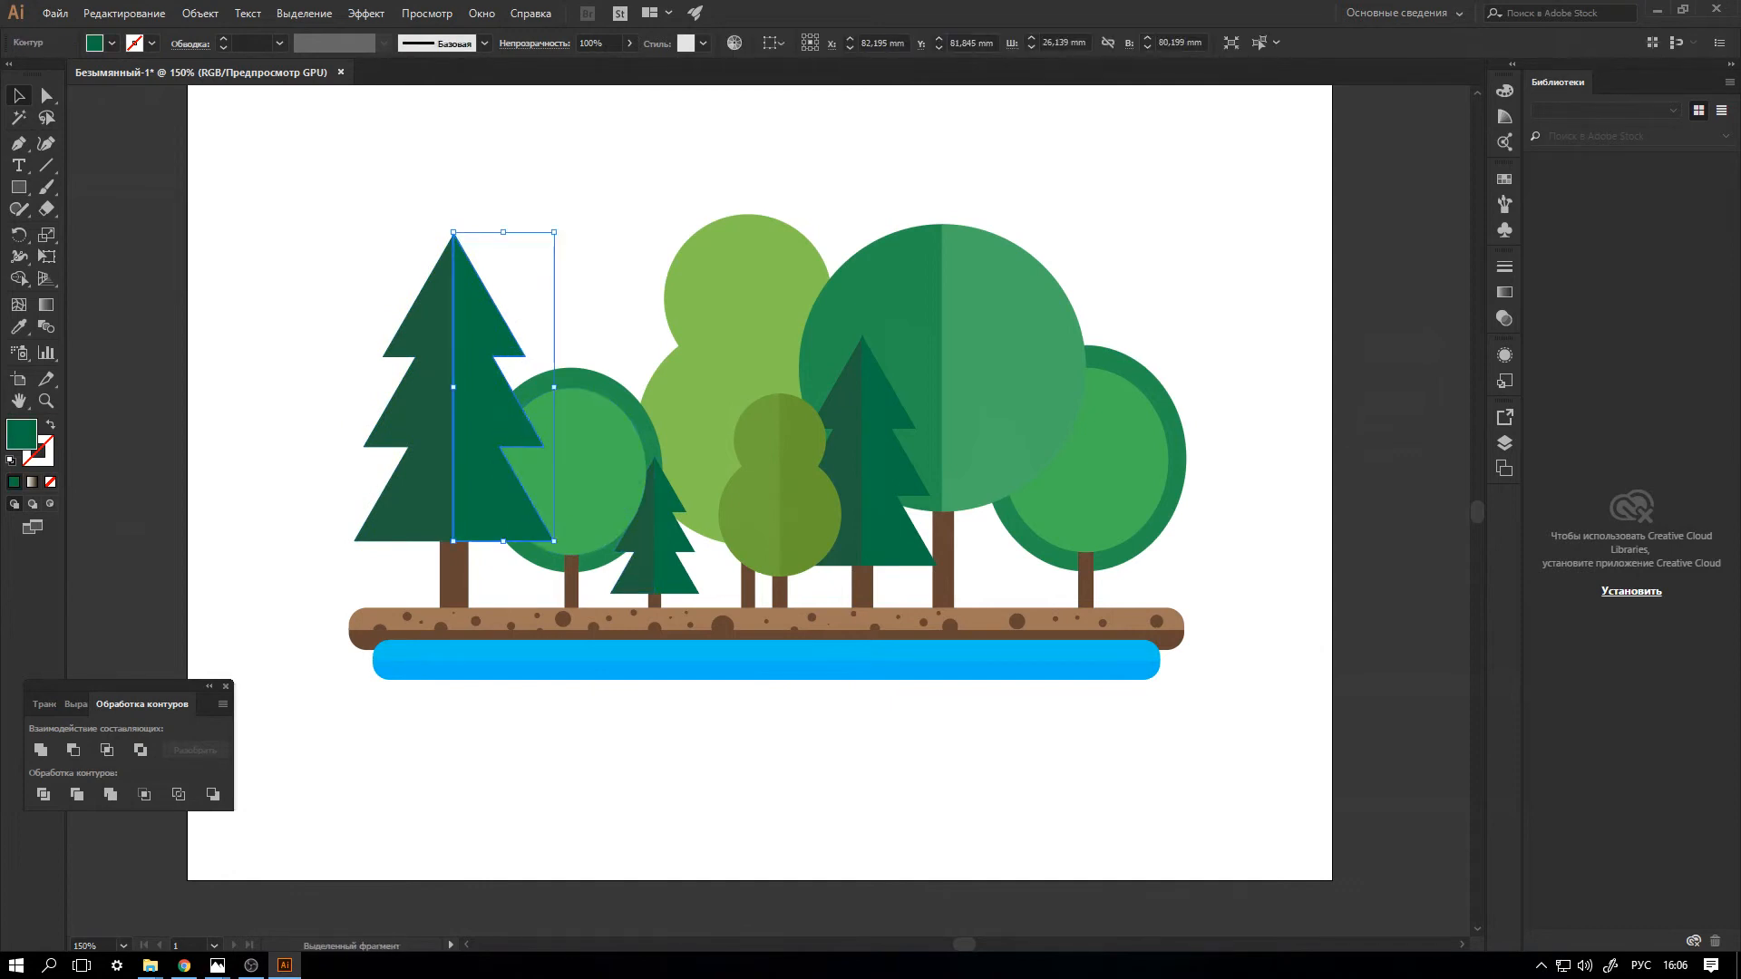
pyautogui.click(631, 549)
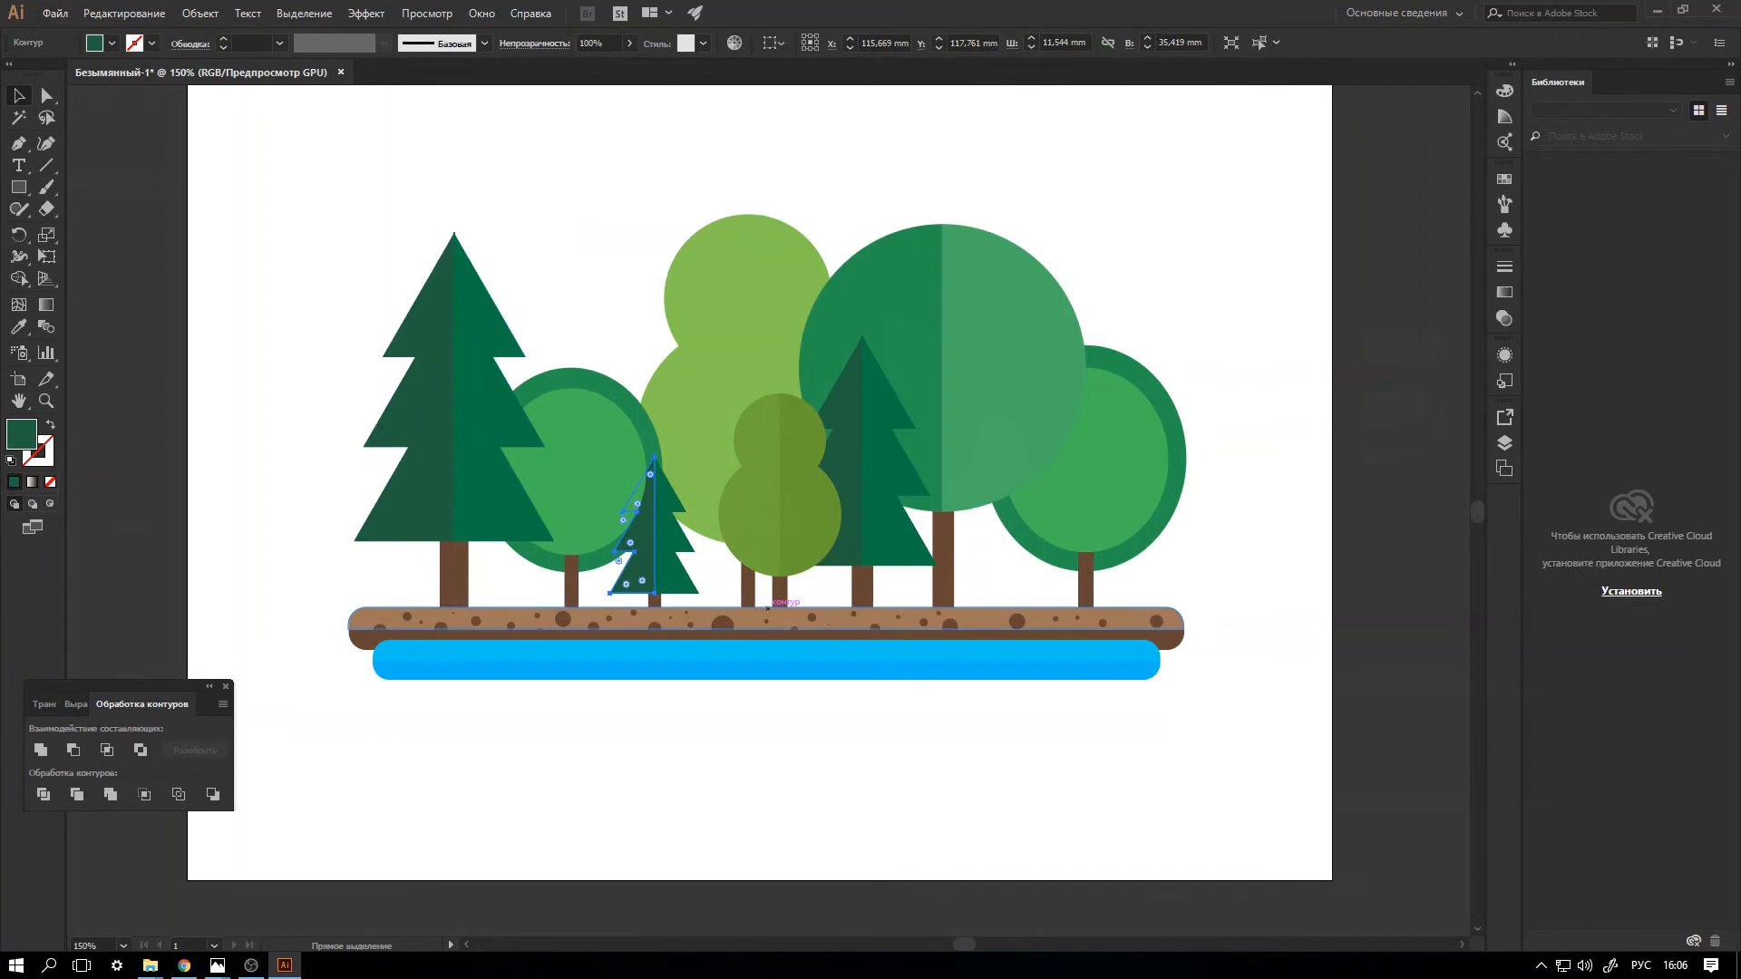
pyautogui.press('v')
pyautogui.click(676, 757)
# Select all the trees without the ground bar, scale them down to about 168.5 mm wide and move them to the artboard's upper part.
pyautogui.hotkey('ctrl', '1')
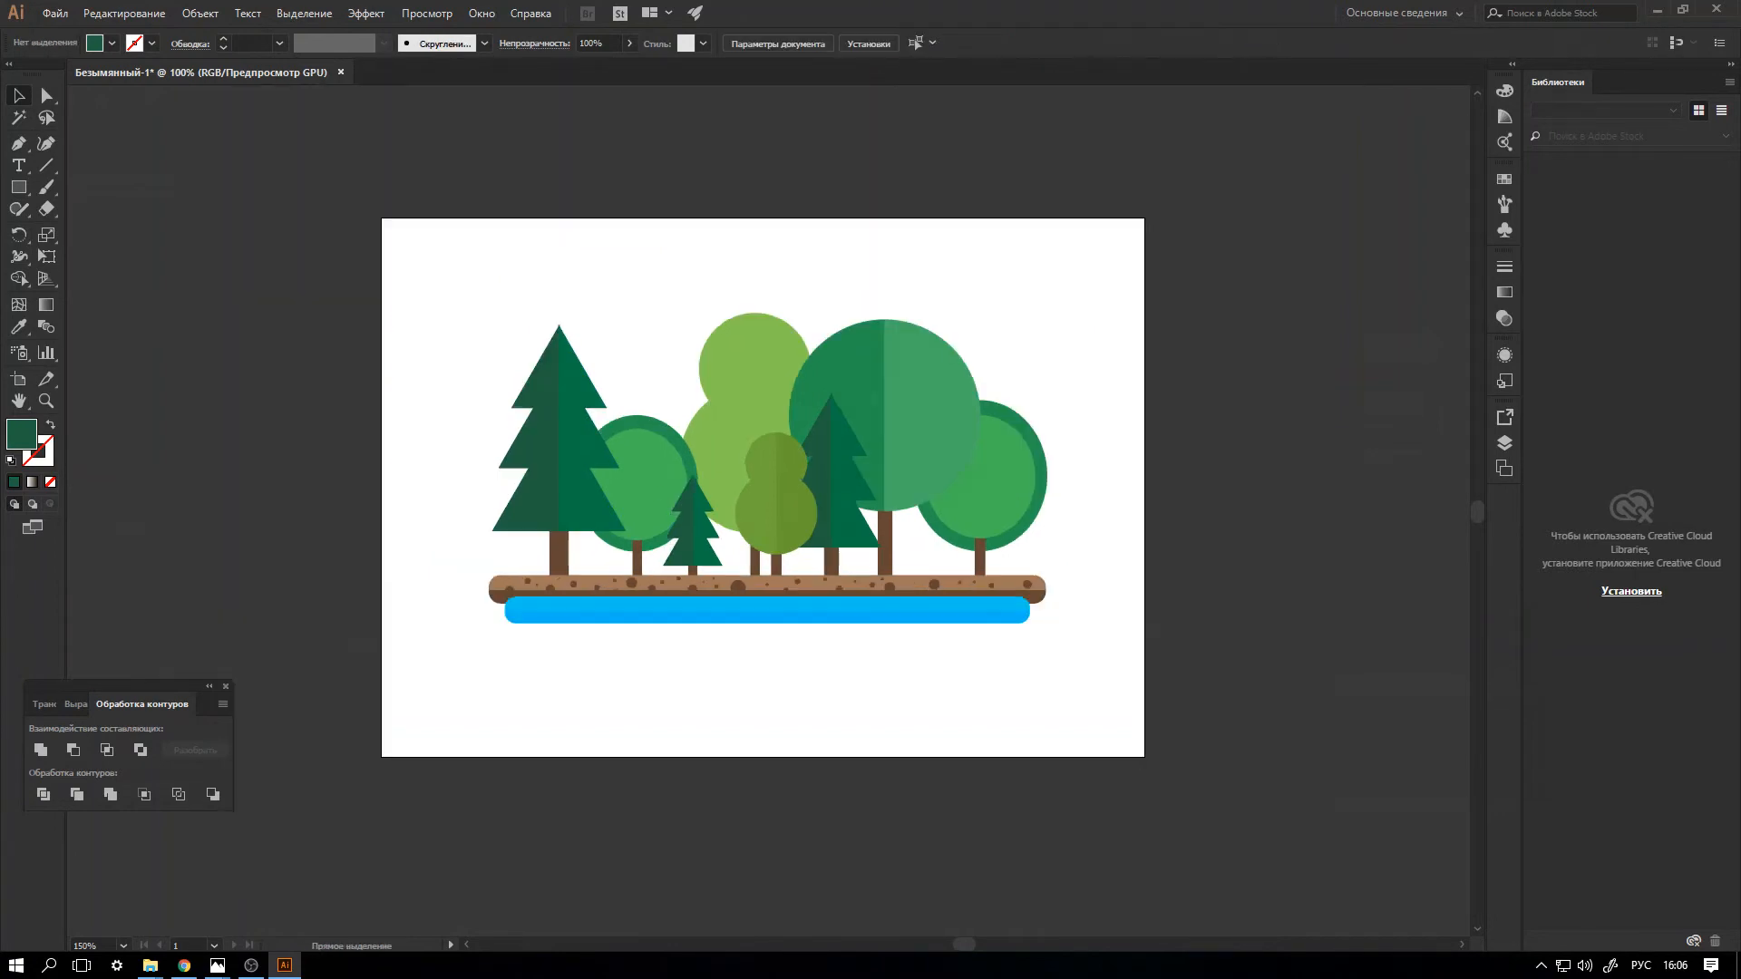
pyautogui.moveTo(457, 280); pyautogui.dragTo(1143, 563)
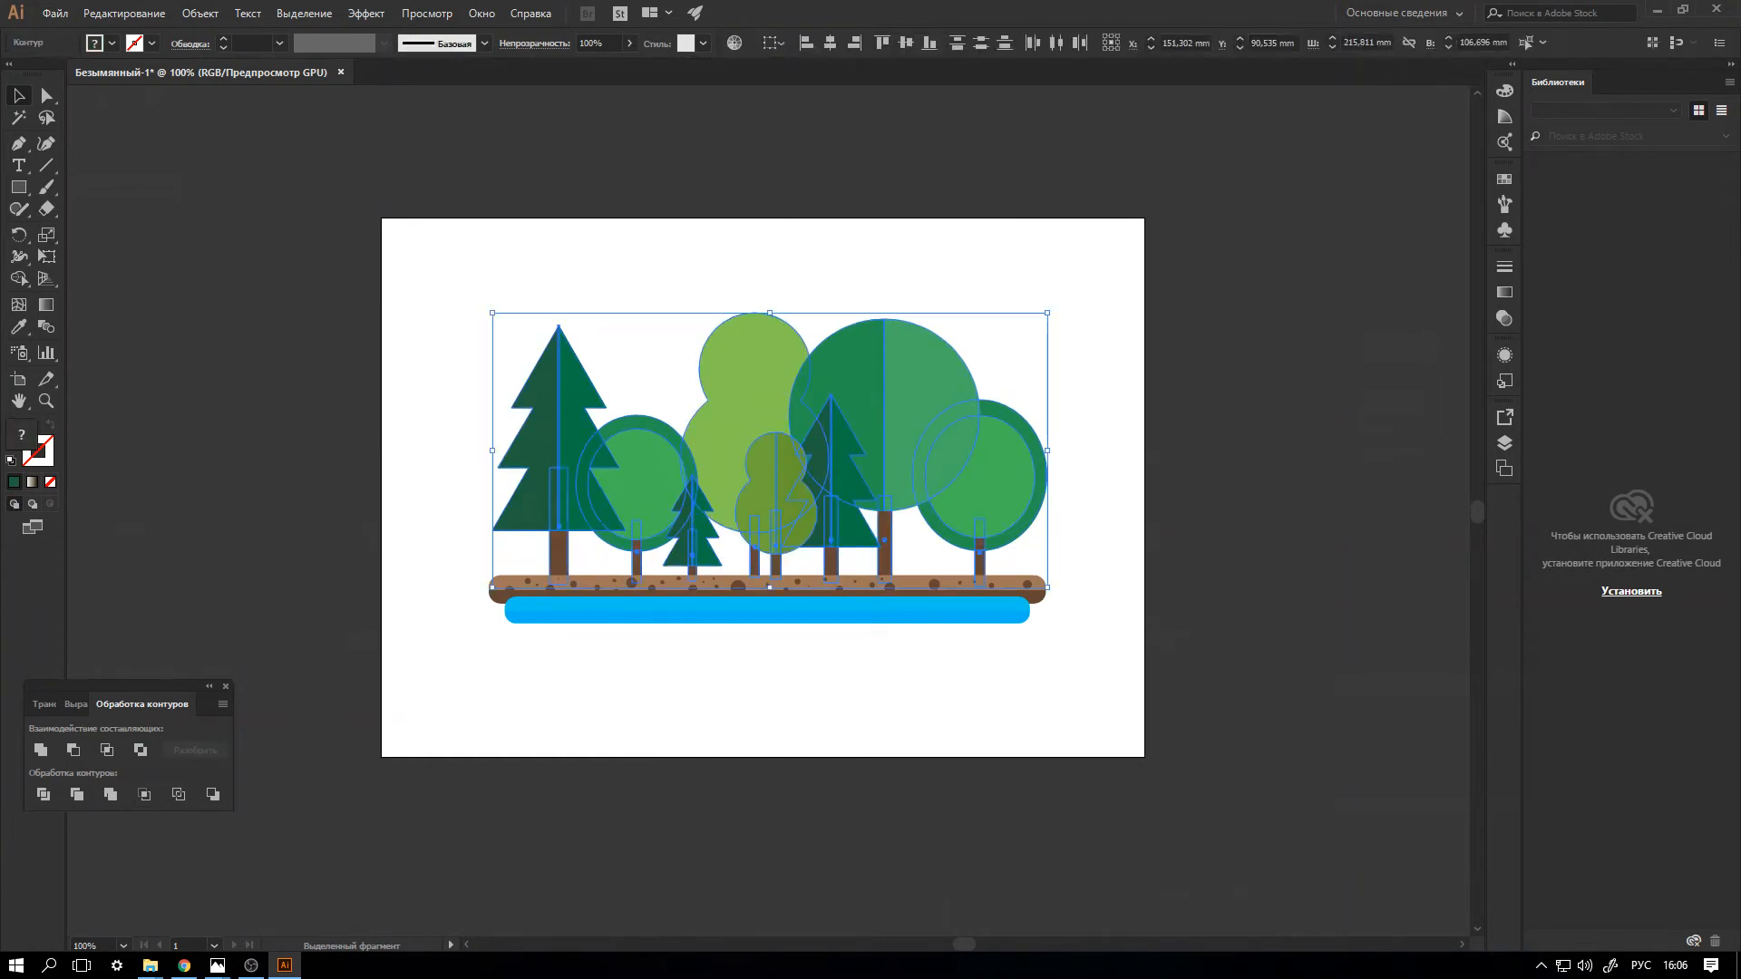
pyautogui.hotkey('ctrl', 'g')
pyautogui.keyDown('shift'); pyautogui.click(1011, 582); pyautogui.keyUp('shift')
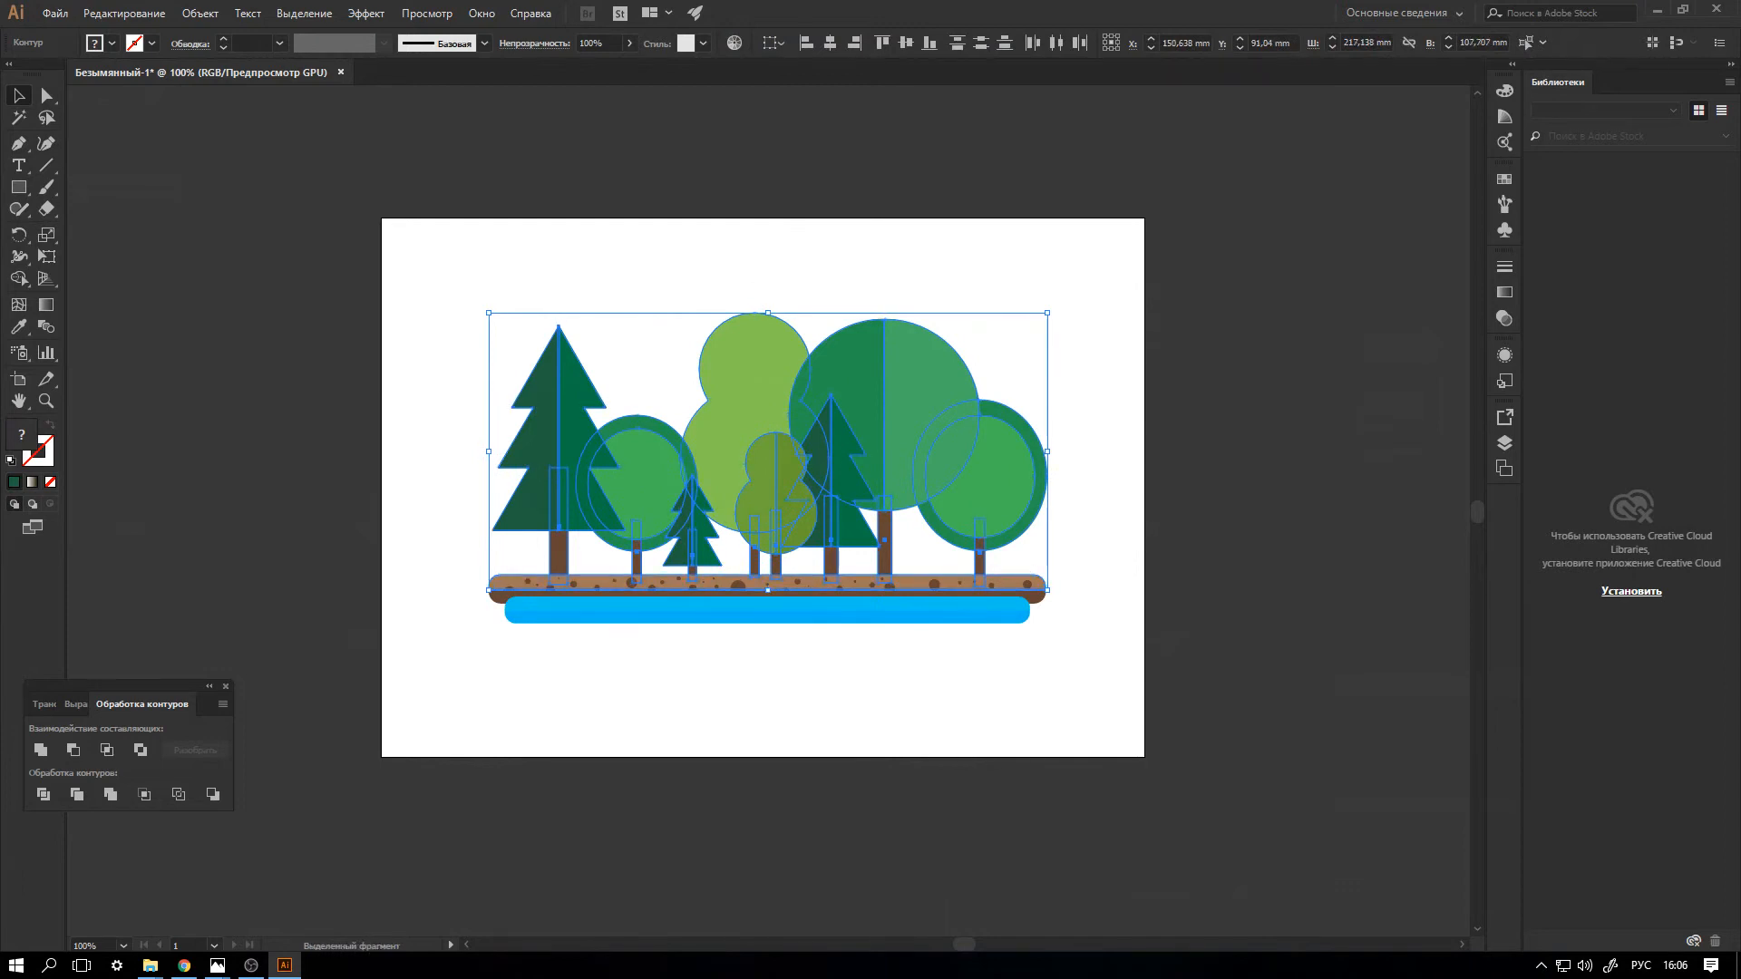
pyautogui.hotkey('ctrl', 'shift', 'a')
pyautogui.moveTo(440, 279); pyautogui.dragTo(1145, 566)
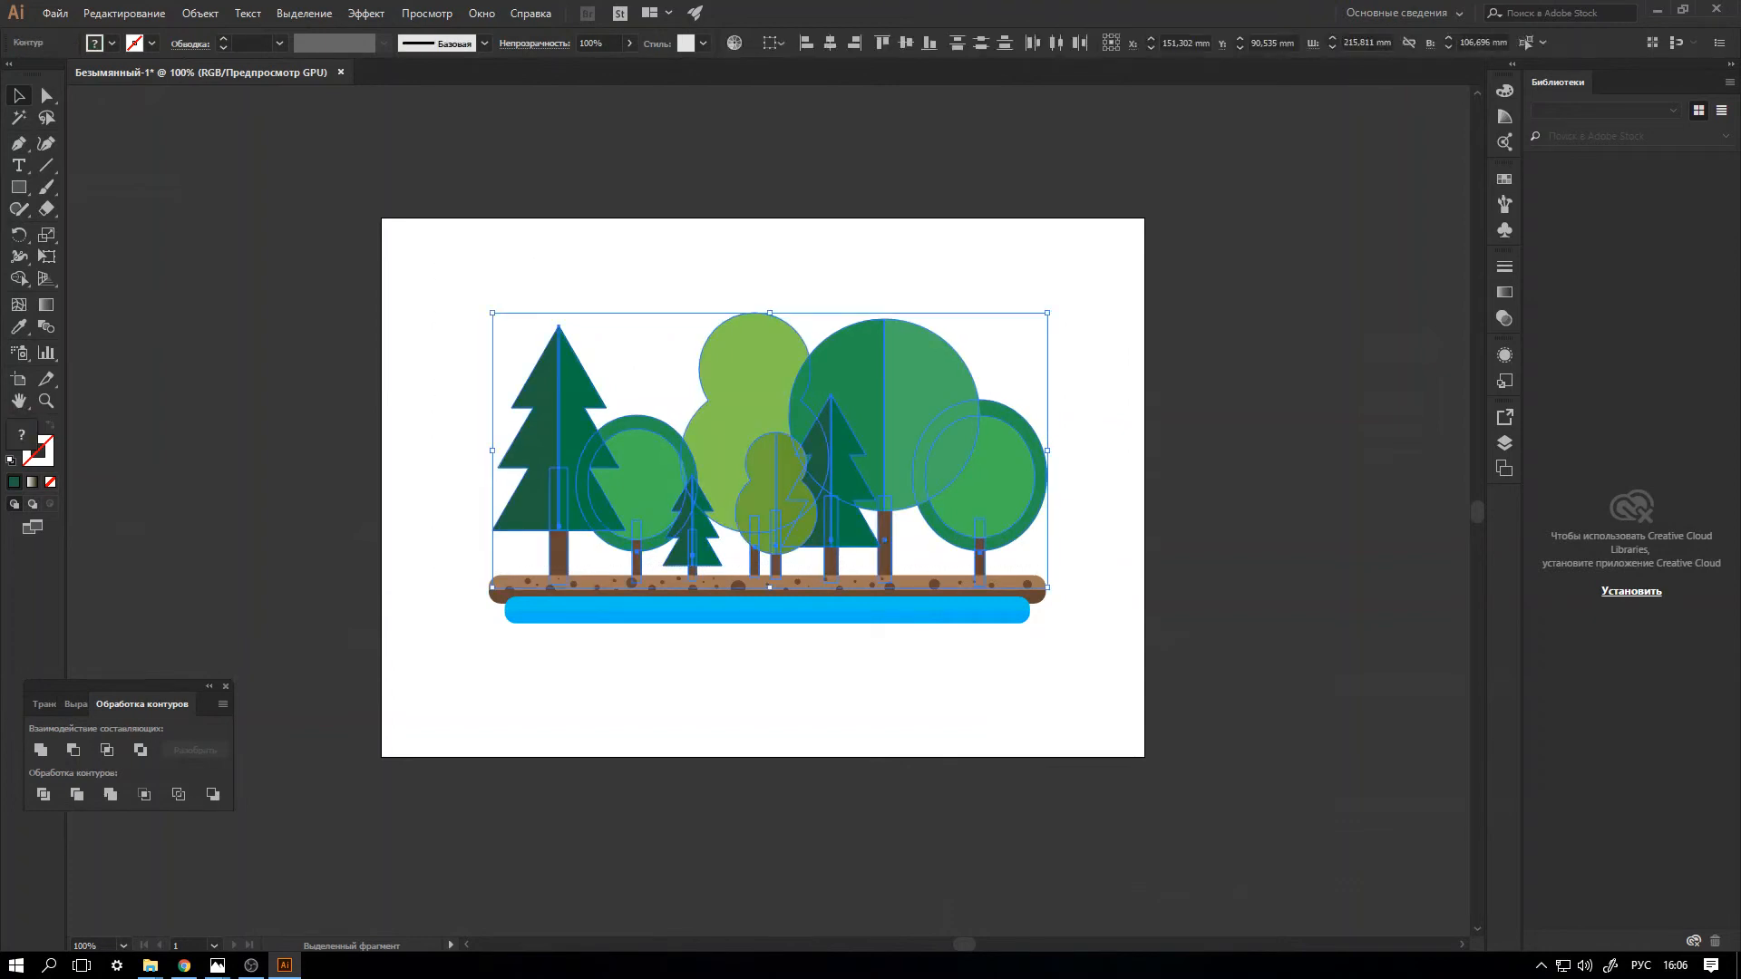
pyautogui.moveTo(1047, 313); pyautogui.dragTo(1031, 331)
pyautogui.moveTo(753, 459); pyautogui.dragTo(775, 458)
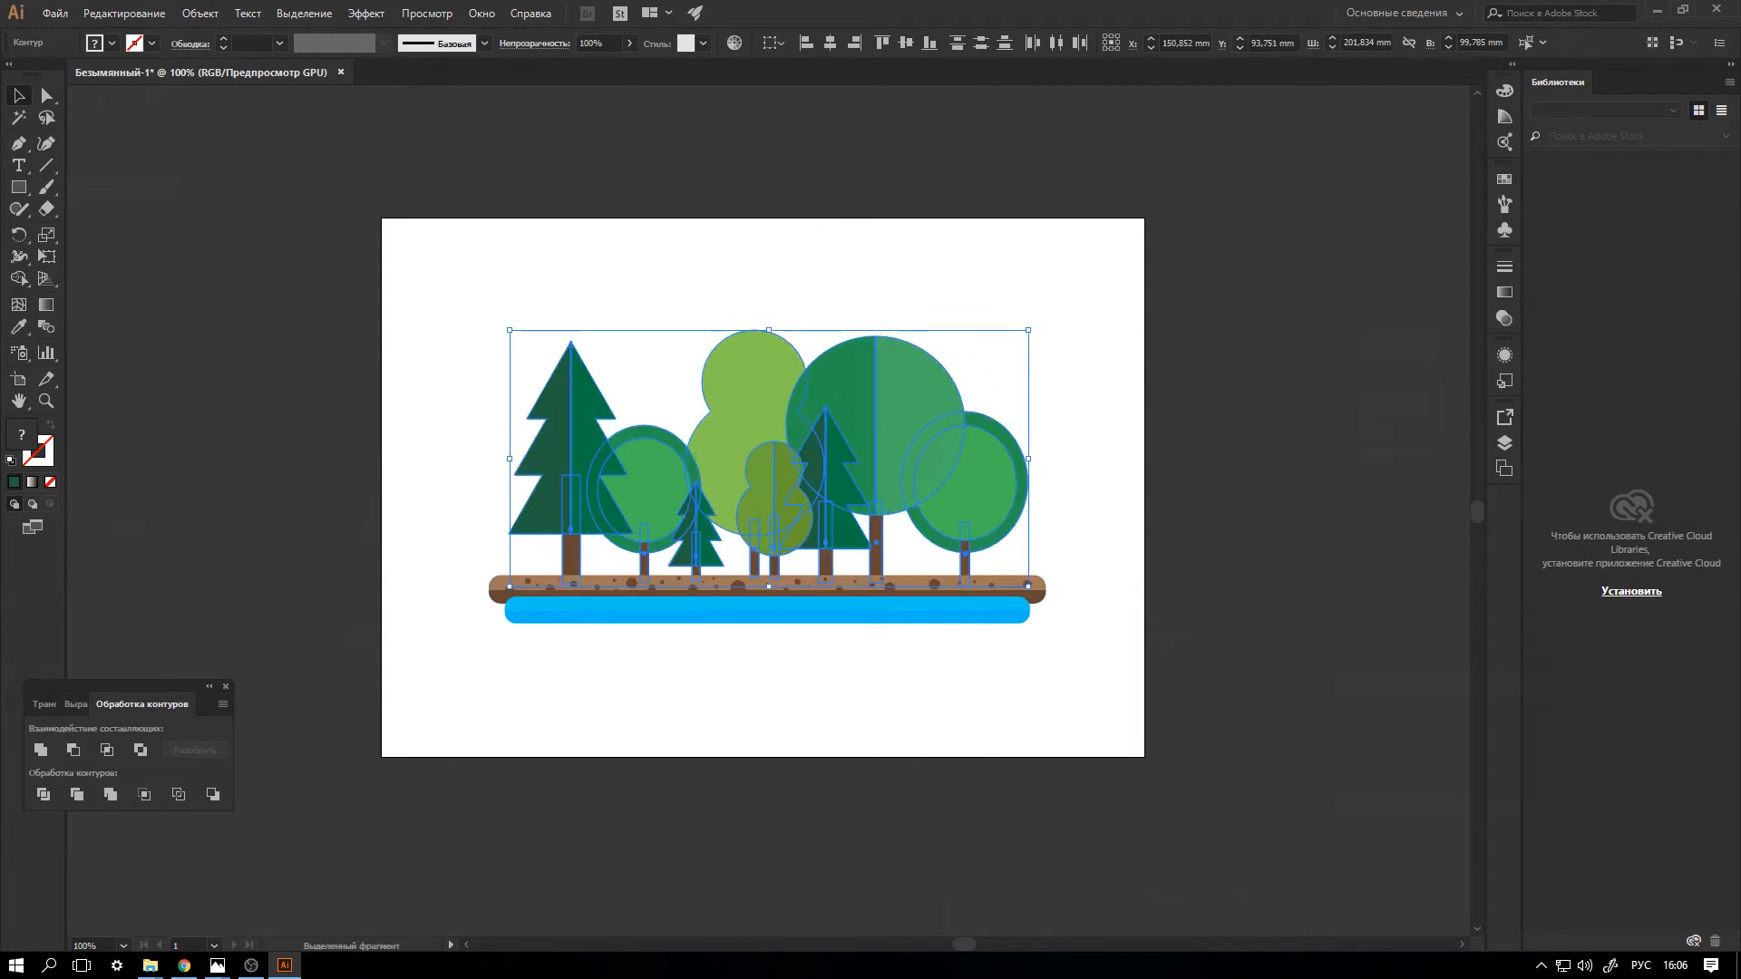
pyautogui.moveTo(1029, 330); pyautogui.dragTo(943, 372)
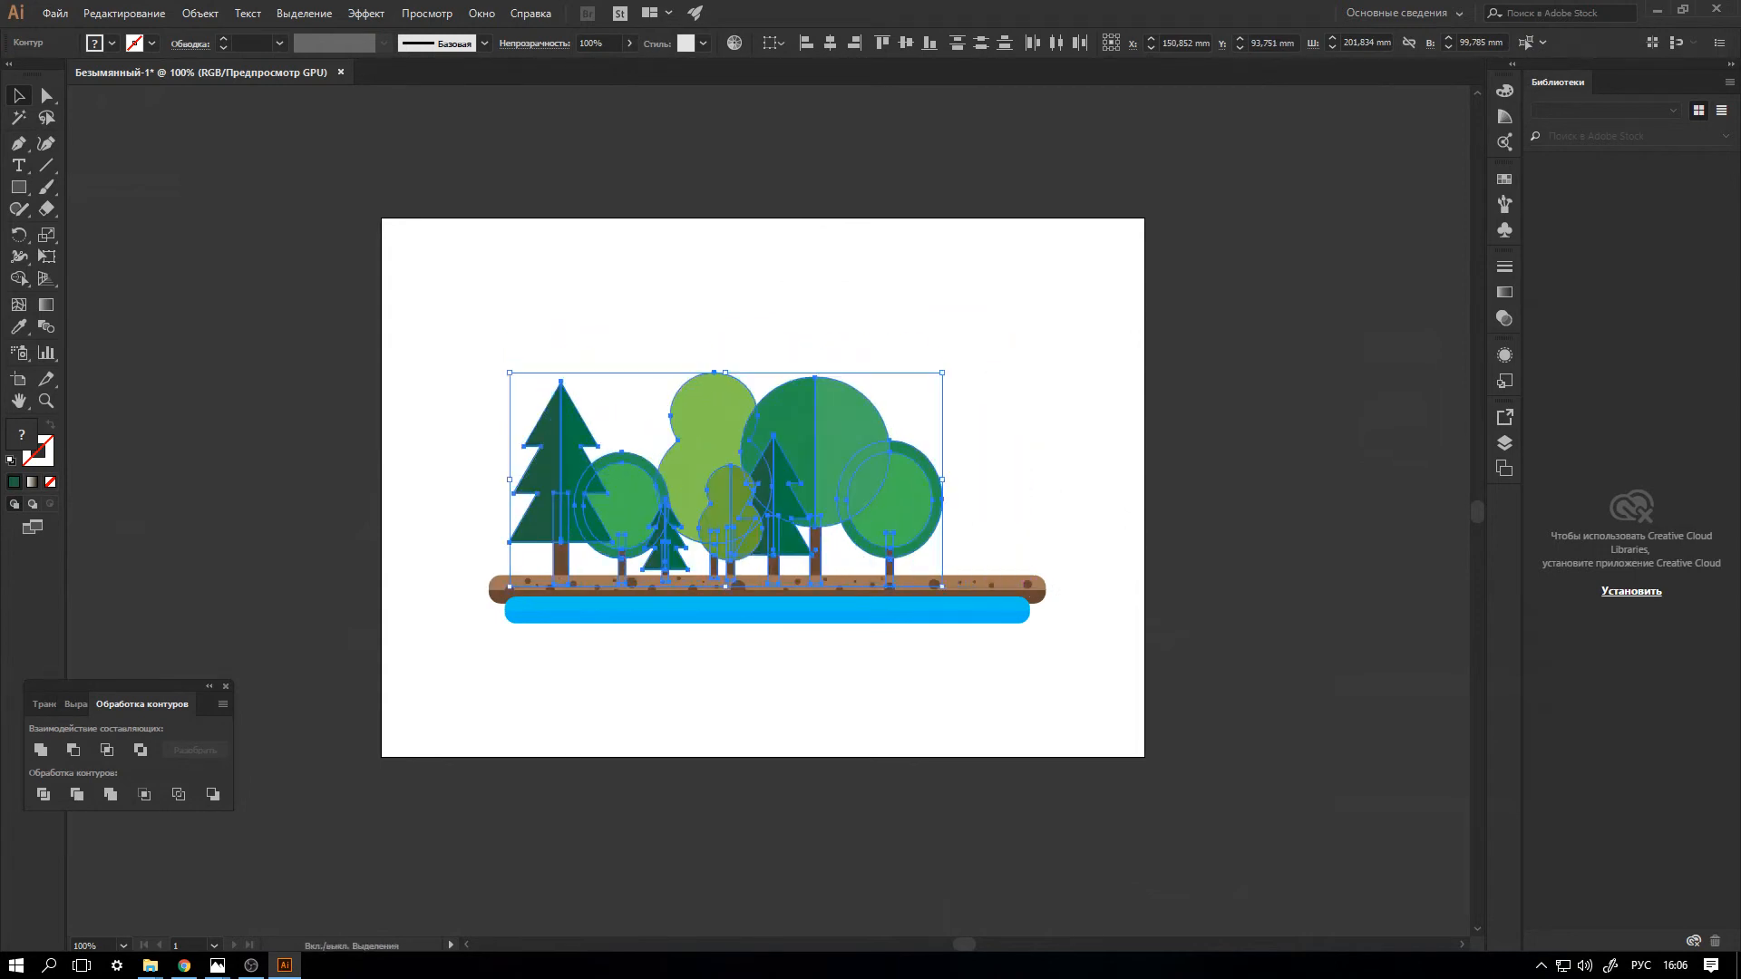
pyautogui.moveTo(726, 476); pyautogui.dragTo(789, 336)
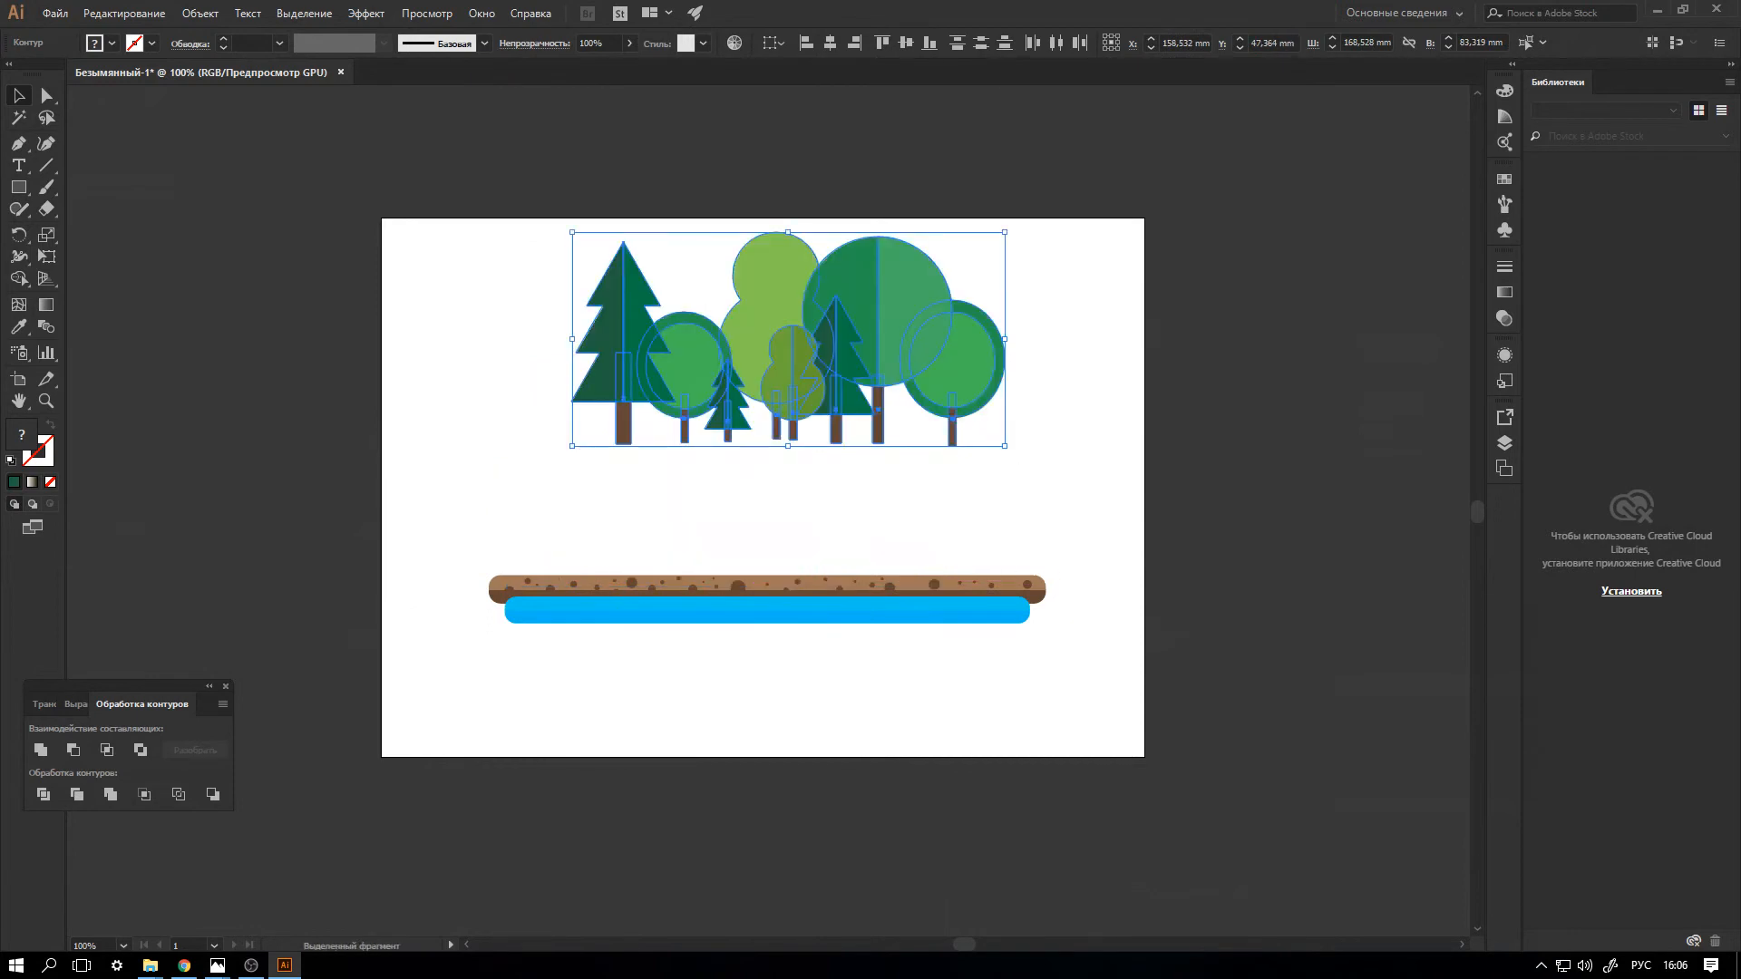
# Select the spotted brown ground bar without the blue bar and scale it down so it is shorter than the blue bar.
pyautogui.moveTo(465, 541); pyautogui.dragTo(1140, 626)
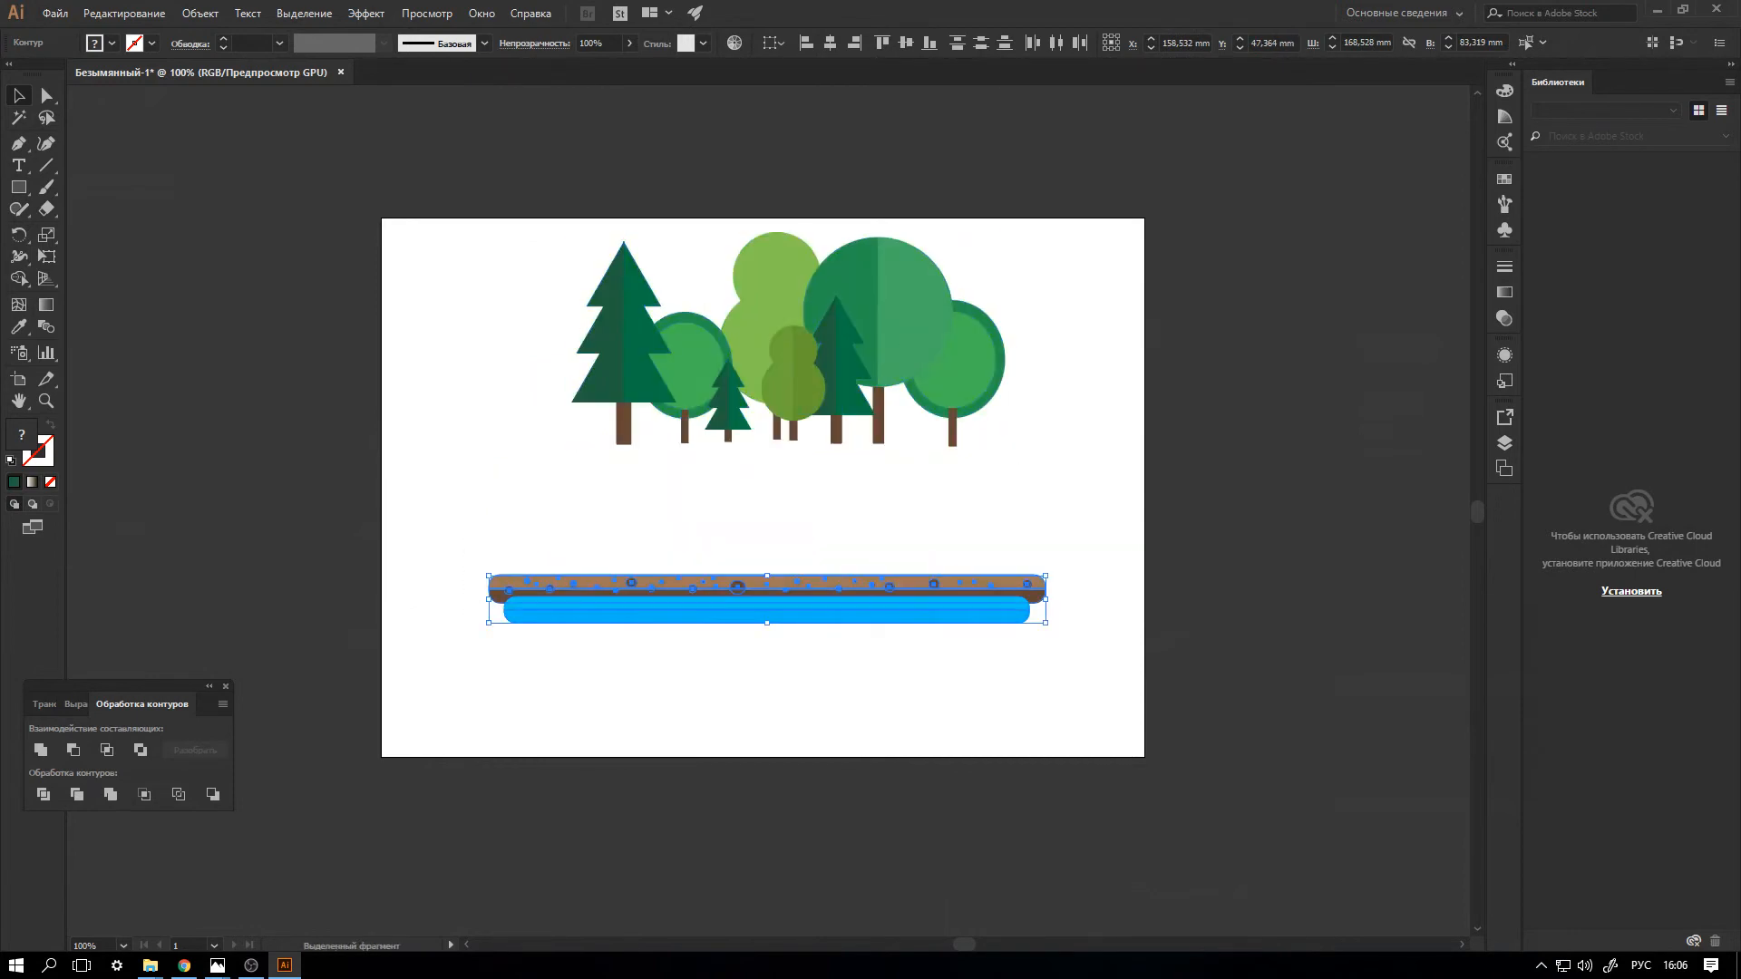
pyautogui.keyDown('shift'); pyautogui.click(996, 622); pyautogui.keyUp('shift')
pyautogui.keyDown('shift'); pyautogui.click(1037, 600); pyautogui.keyUp('shift')
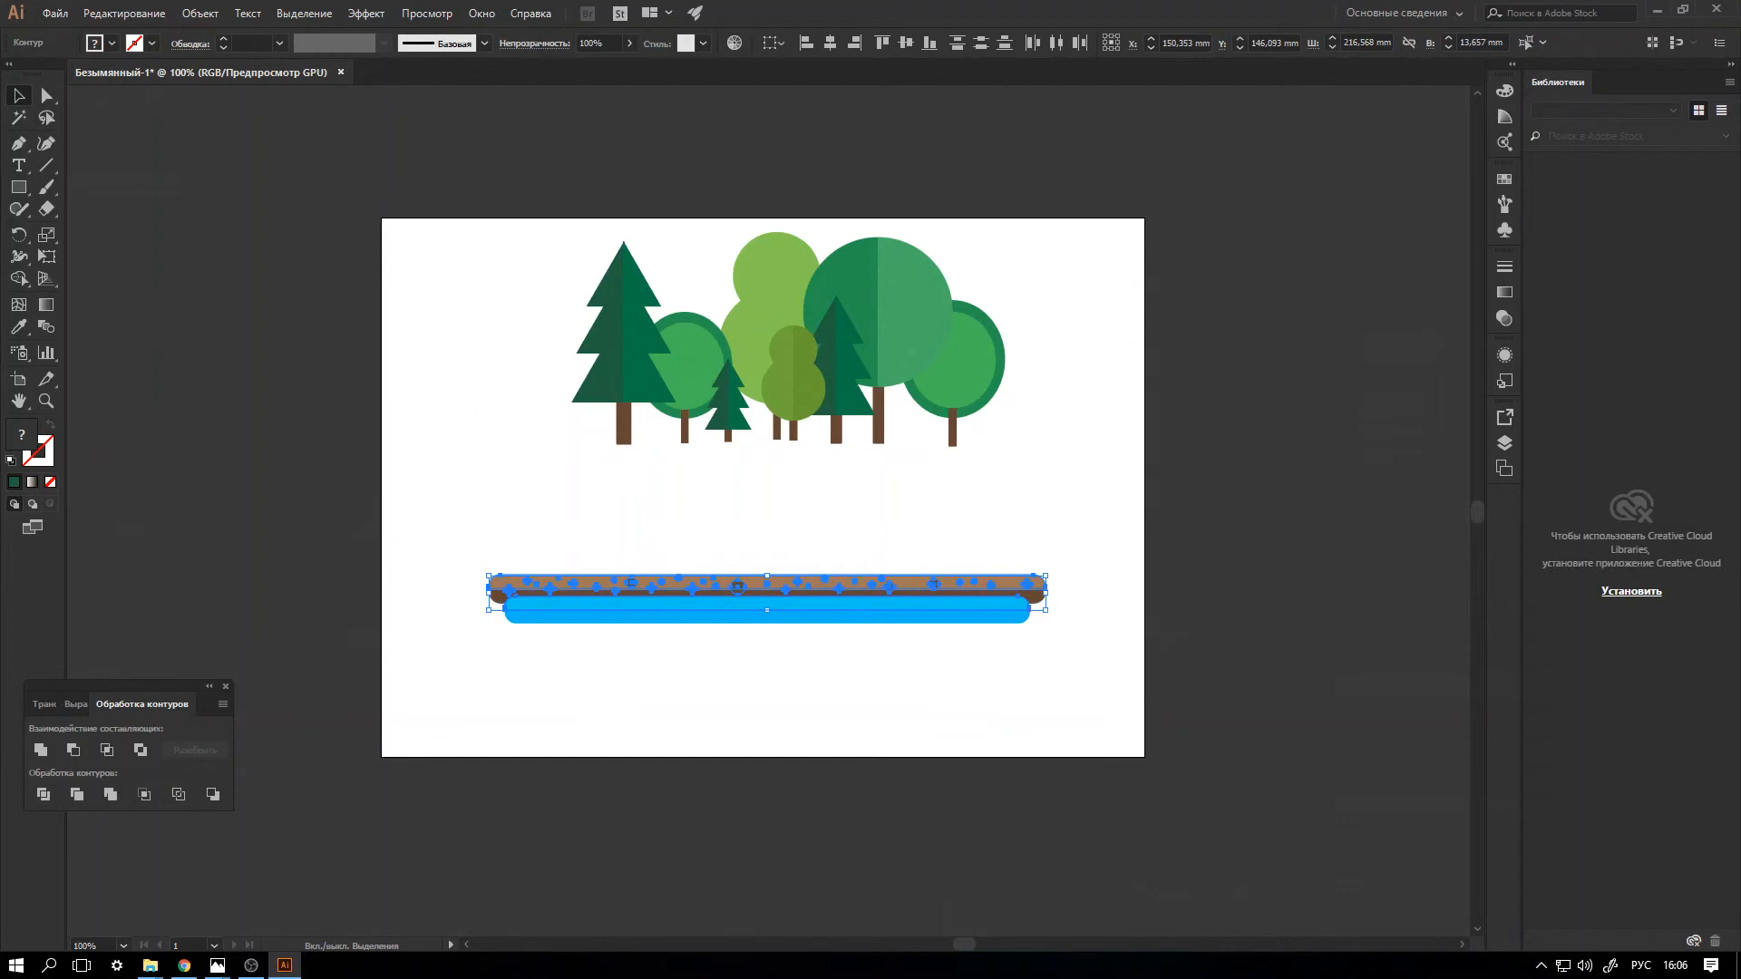
pyautogui.hotkey('ctrl', '+')
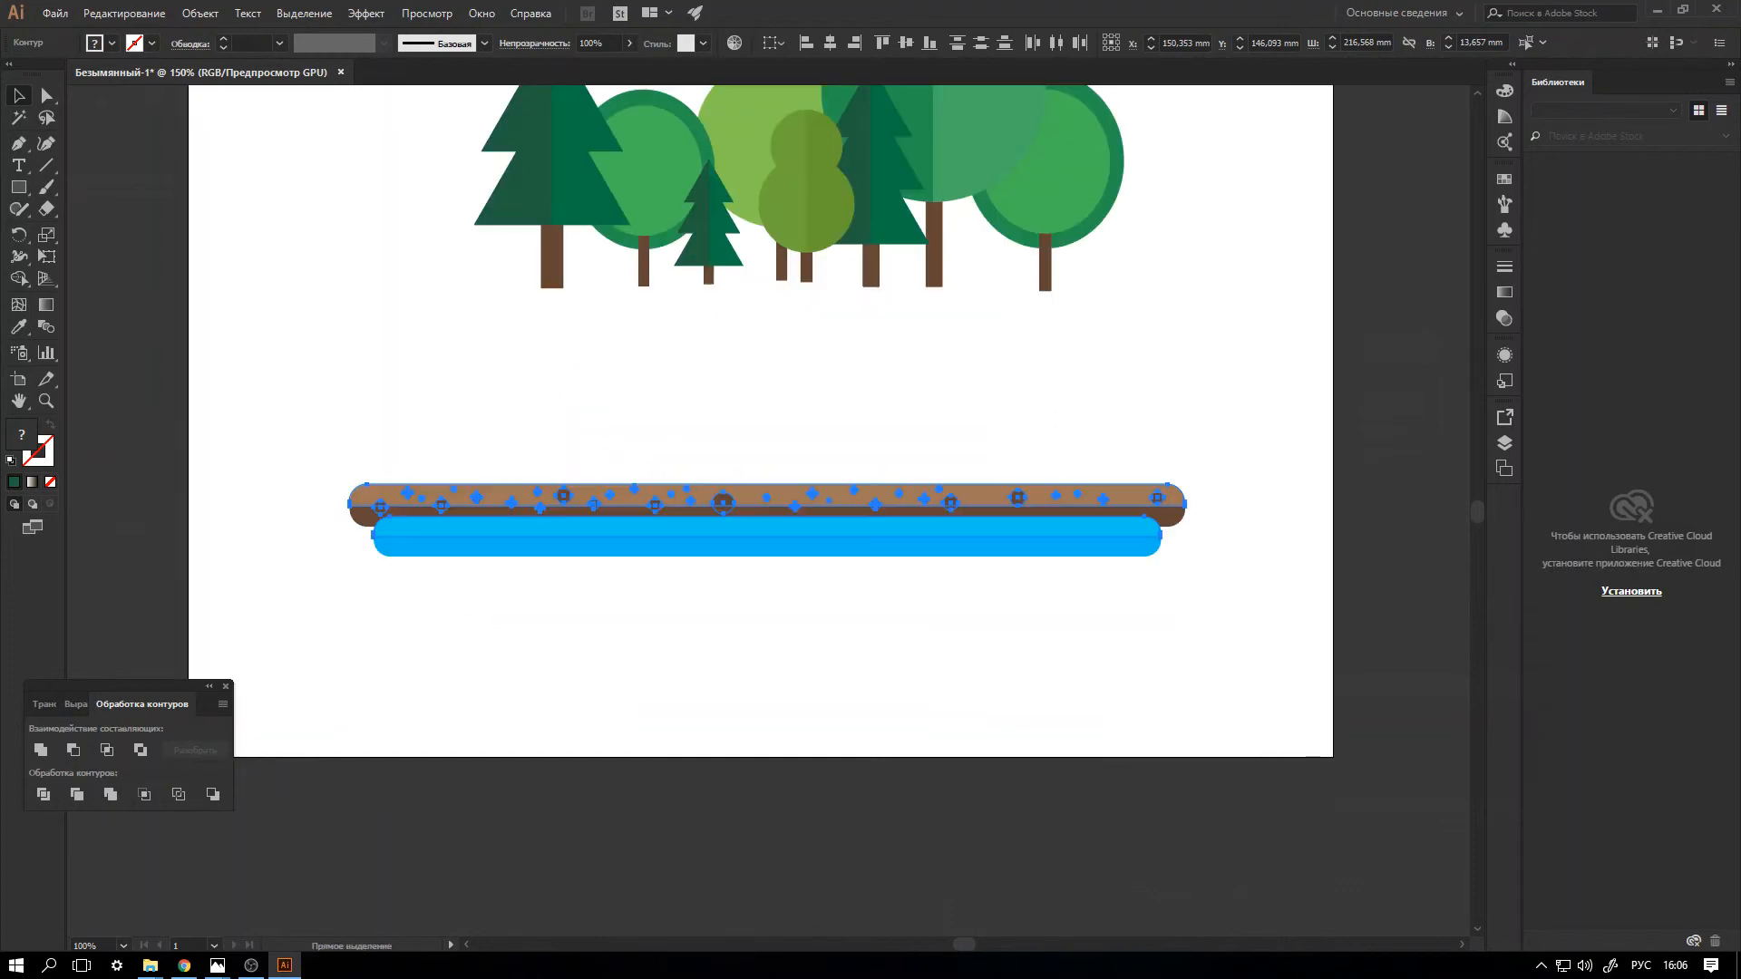
pyautogui.press('v')
pyautogui.keyDown('shift'); pyautogui.click(1141, 528); pyautogui.keyUp('shift')
pyautogui.keyDown('shift'); pyautogui.click(1173, 517); pyautogui.keyUp('shift')
pyautogui.moveTo(1186, 486); pyautogui.dragTo(1108, 496)
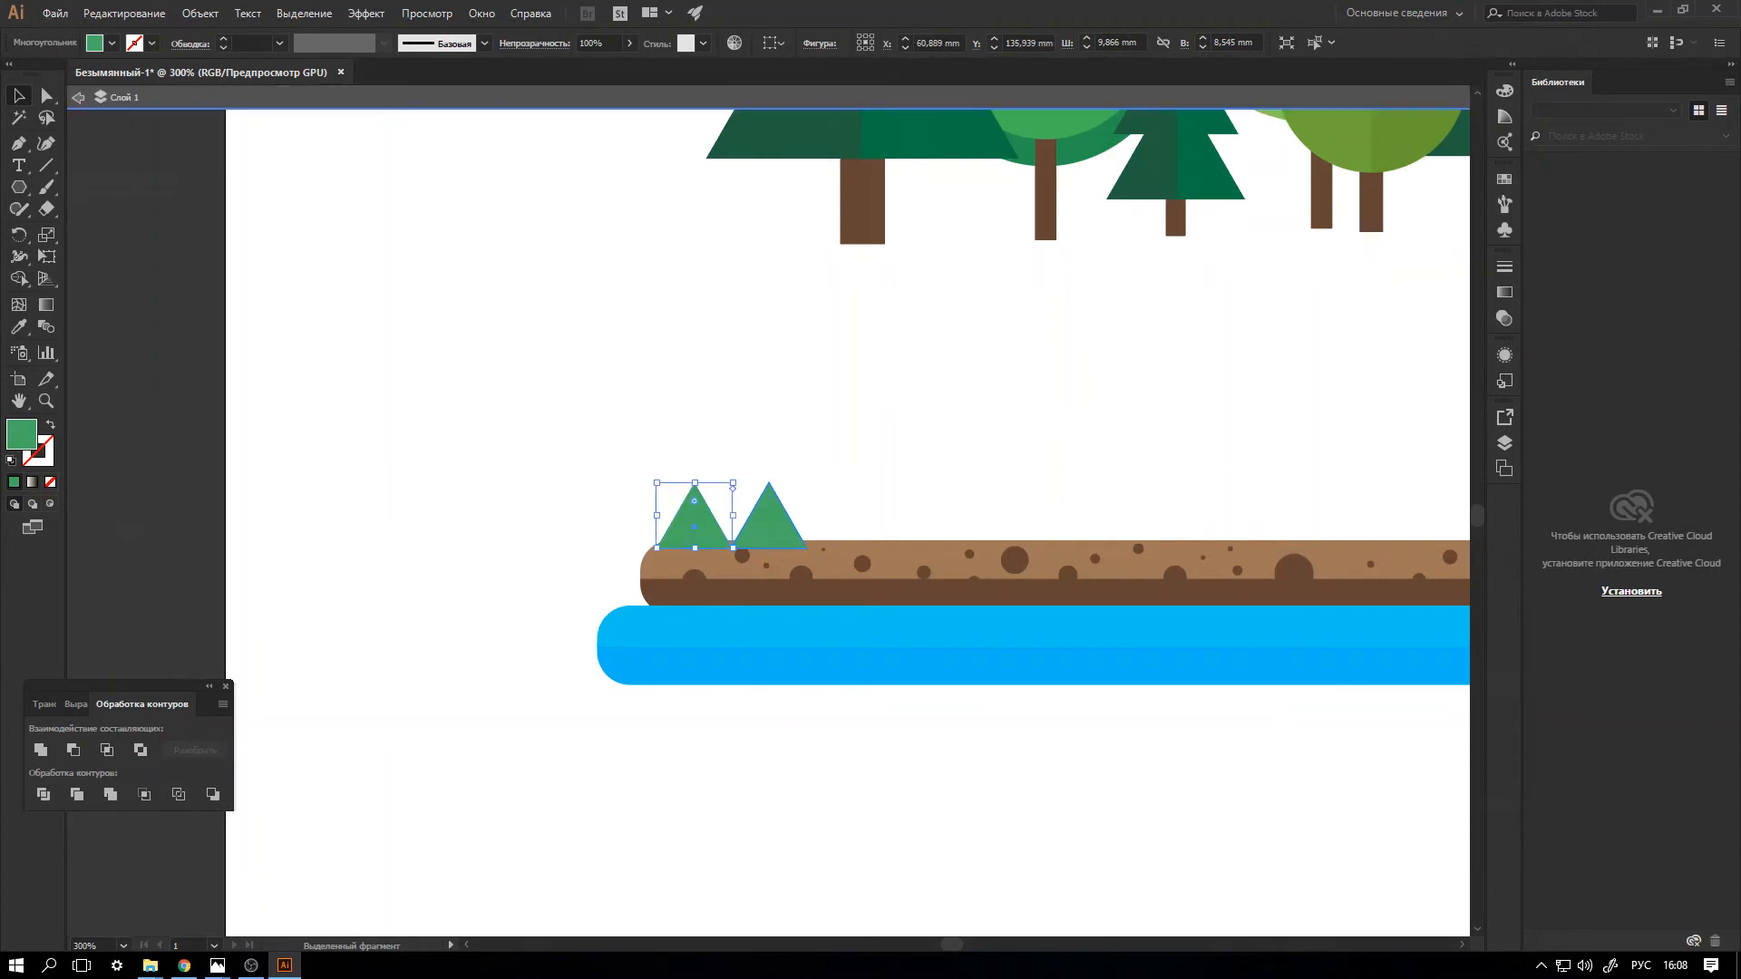
# Duplicate the small green triangle side by side along the ground bar's upper edge to build a row of twelve.
pyautogui.moveTo(807, 548); pyautogui.dragTo(840, 515)
pyautogui.click(699, 523)
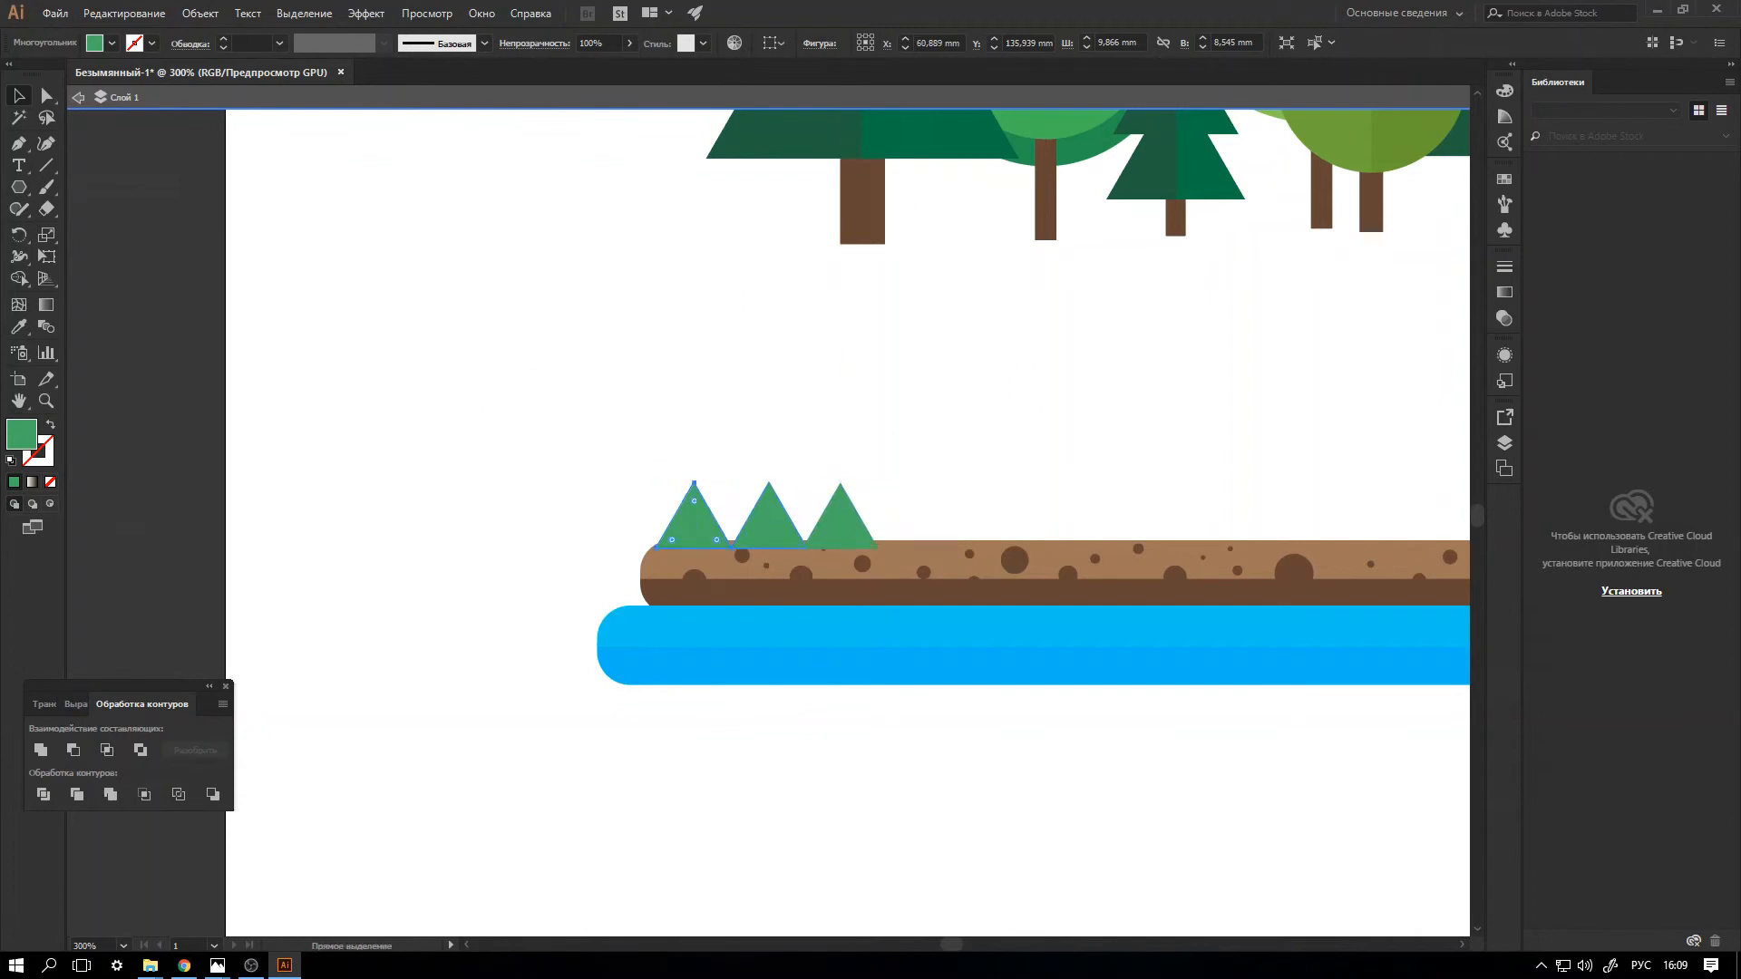
pyautogui.click(840, 524)
pyautogui.keyDown('shift'); pyautogui.click(696, 523); pyautogui.keyUp('shift')
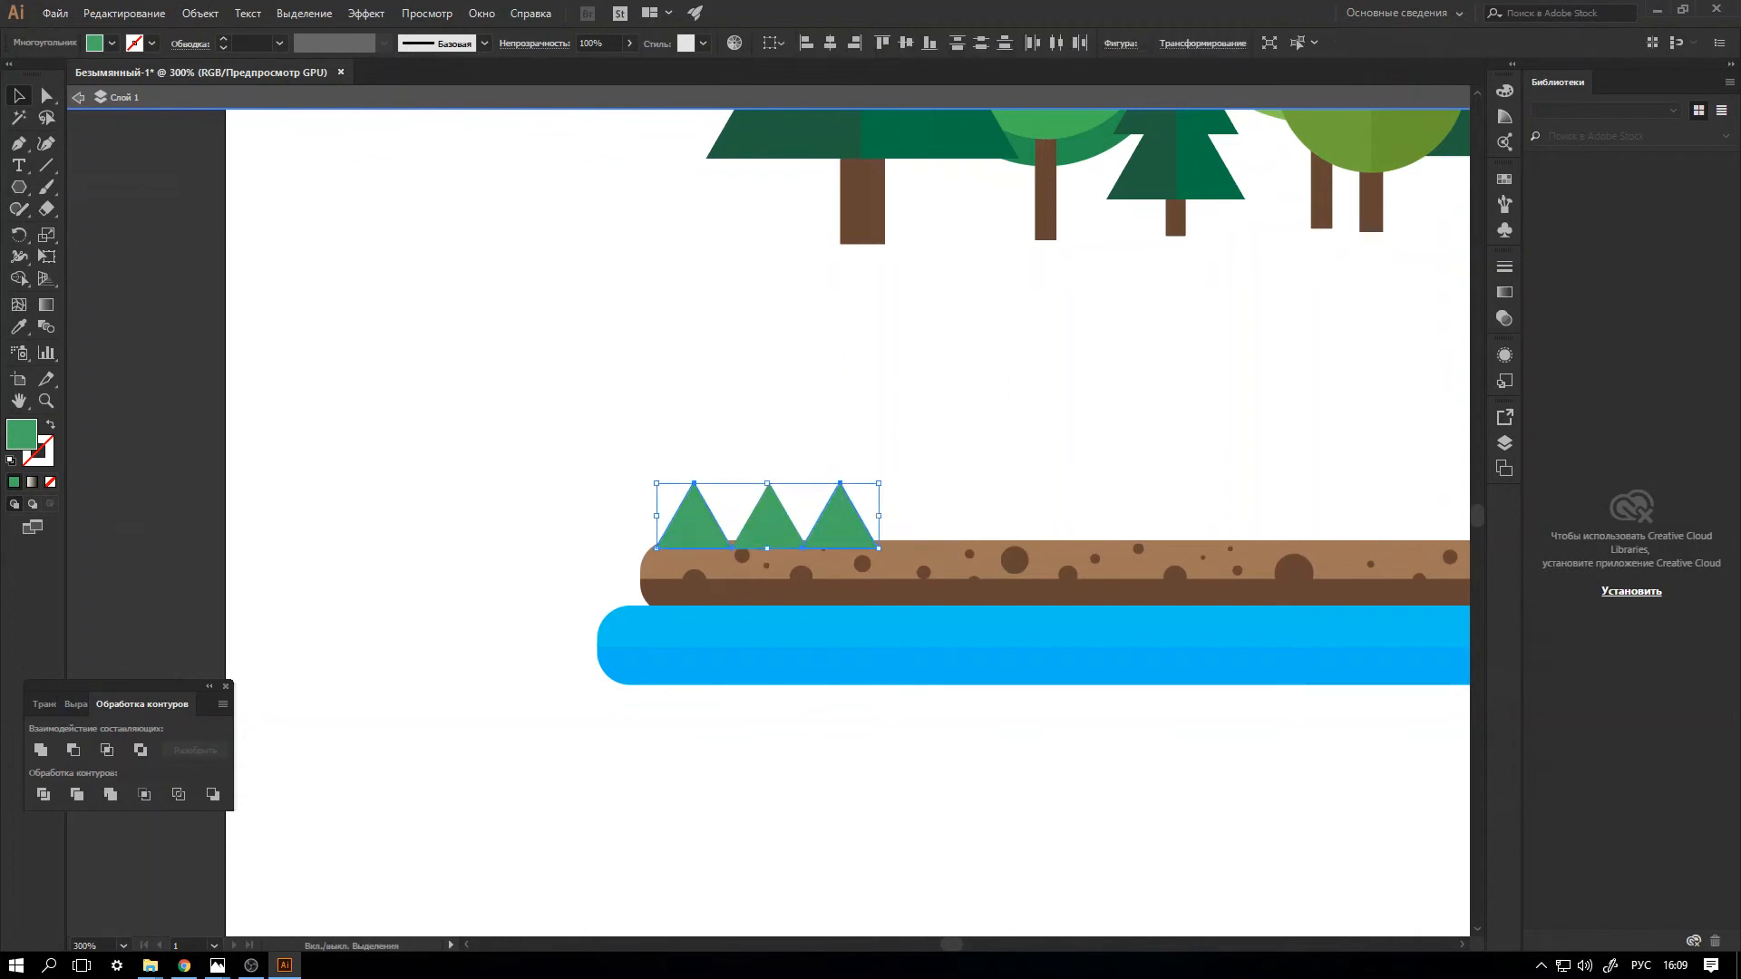
pyautogui.moveTo(866, 515); pyautogui.dragTo(1088, 515)
pyautogui.moveTo(628, 465); pyautogui.dragTo(1491, 494)
pyautogui.moveTo(1294, 482); pyautogui.dragTo(879, 549)
pyautogui.moveTo(951, 945); pyautogui.dragTo(963, 945)
pyautogui.moveTo(331, 515); pyautogui.dragTo(774, 515)
# Copy the row of twelve triangles to continue it to the ground bar's right end and delete the five surplus triangles beyond it.
pyautogui.moveTo(106, 448); pyautogui.dragTo(1449, 416)
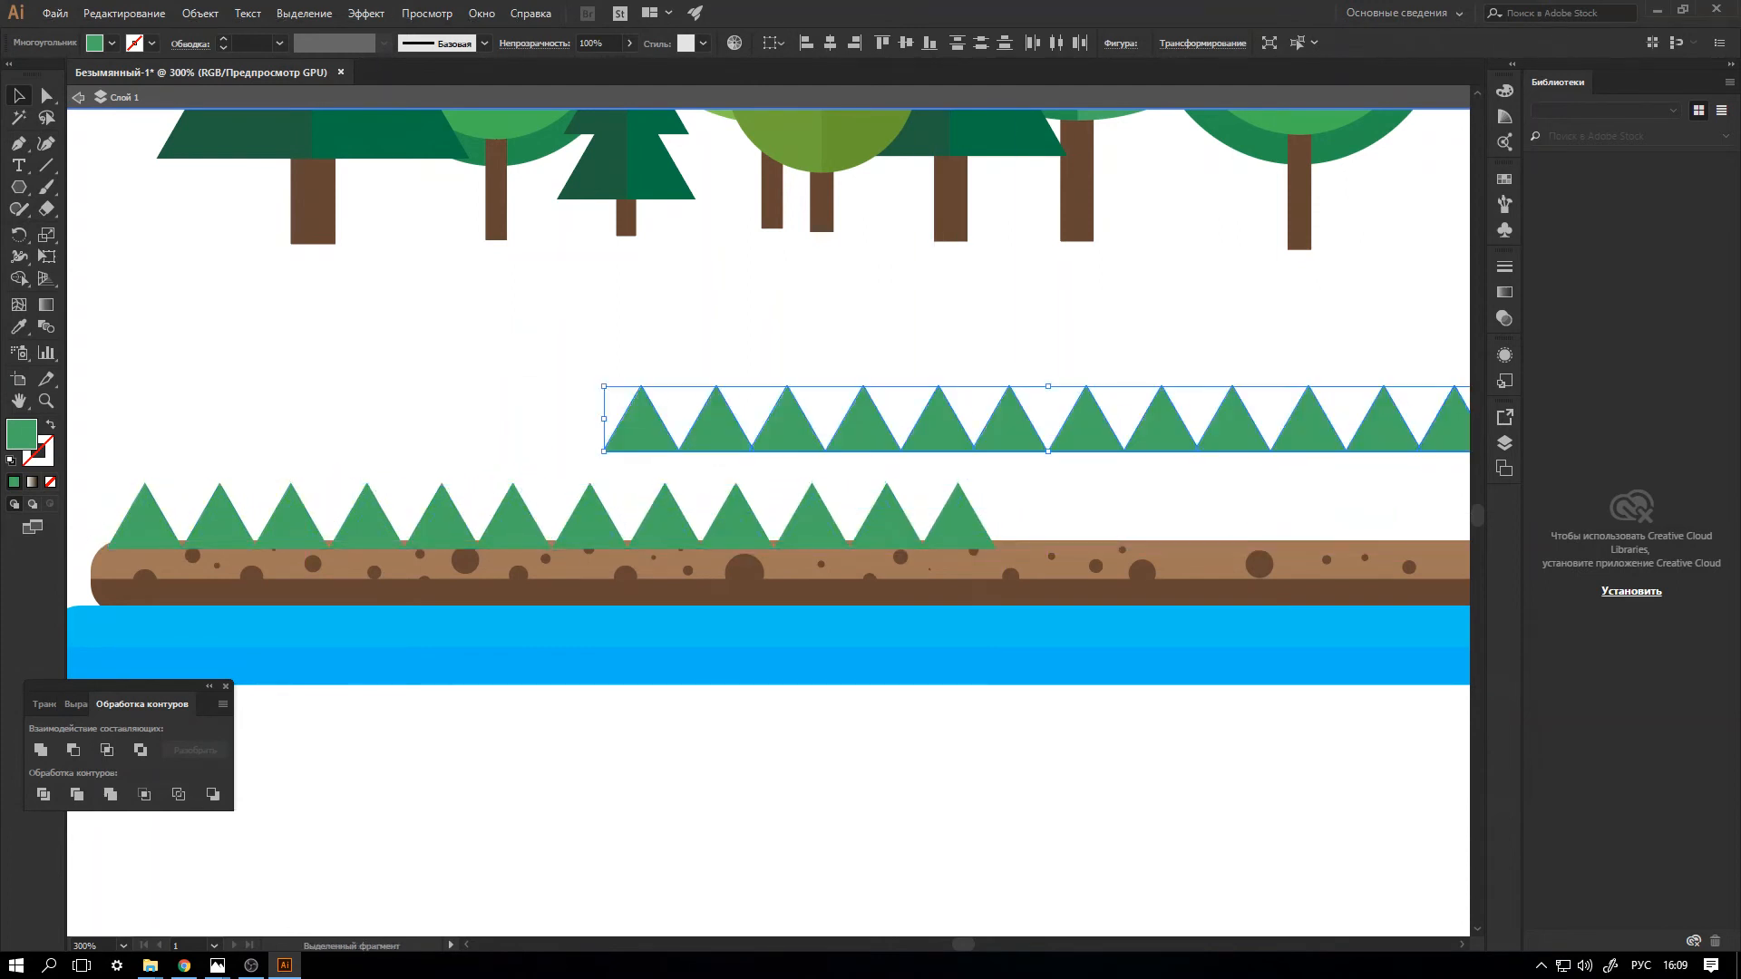
pyautogui.hscroll(7, 768, 523)
pyautogui.hscroll(-5, 768, 524)
pyautogui.moveTo(774, 433); pyautogui.dragTo(1166, 528)
pyautogui.press('a')
pyautogui.hotkey('ctrl', '-')
pyautogui.moveTo(1121, 445); pyautogui.dragTo(857, 509)
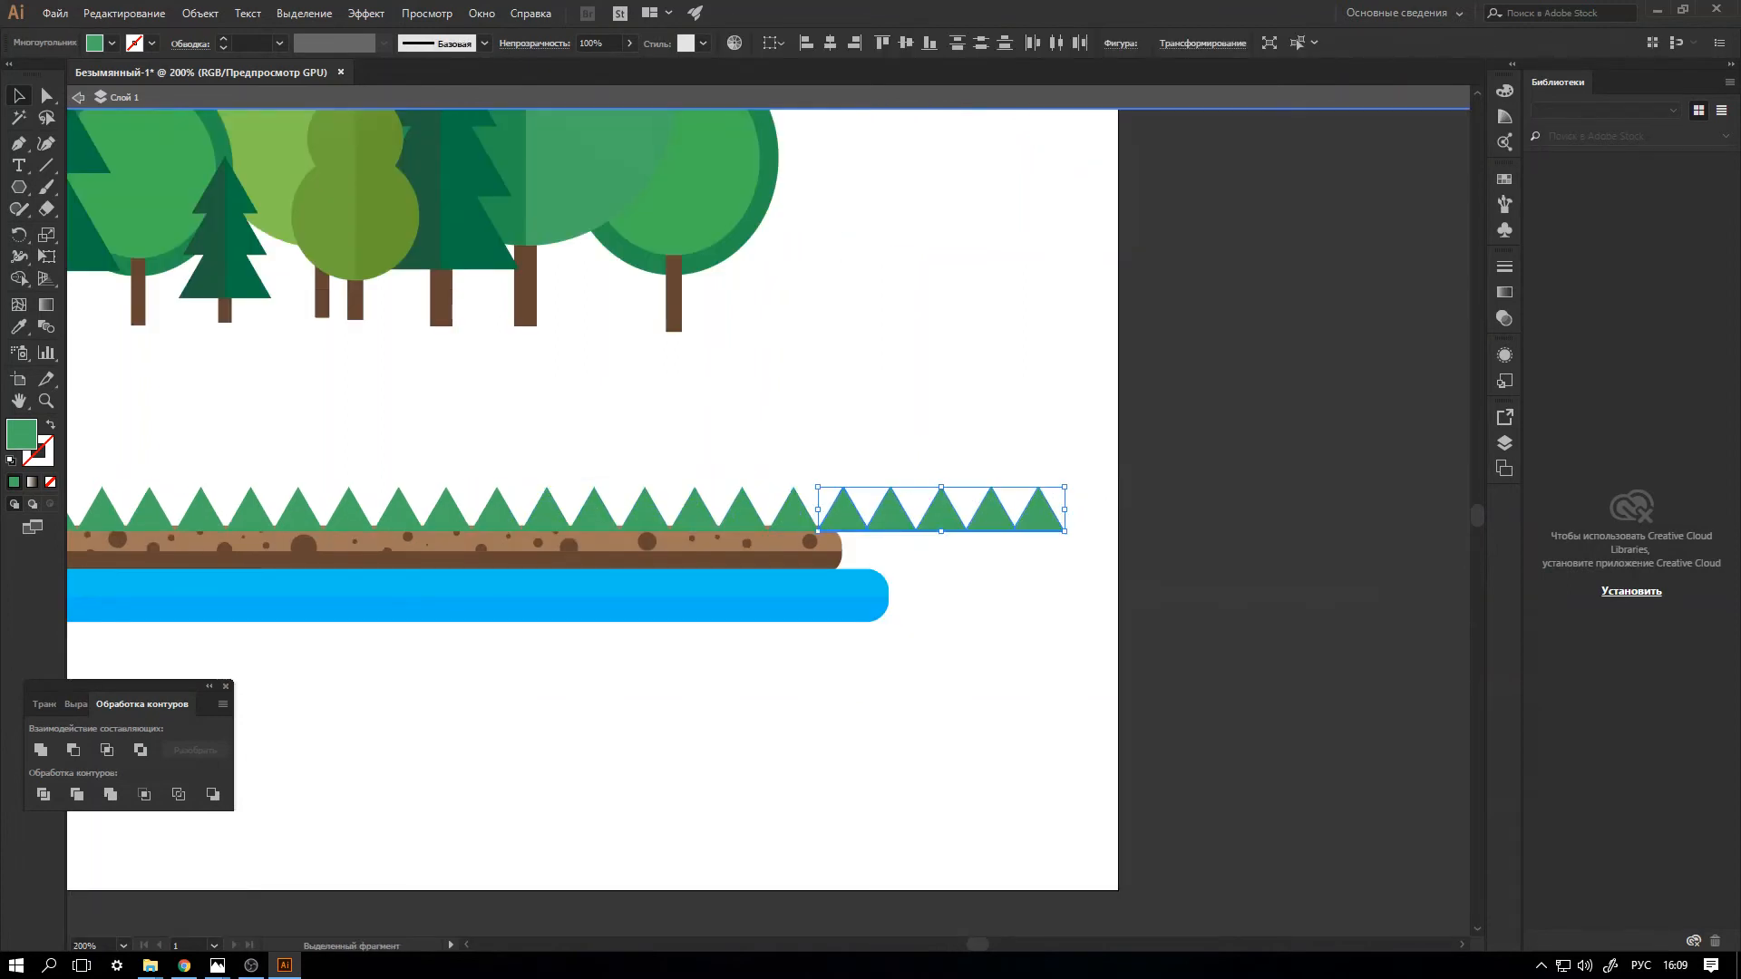
pyautogui.press('Delete')
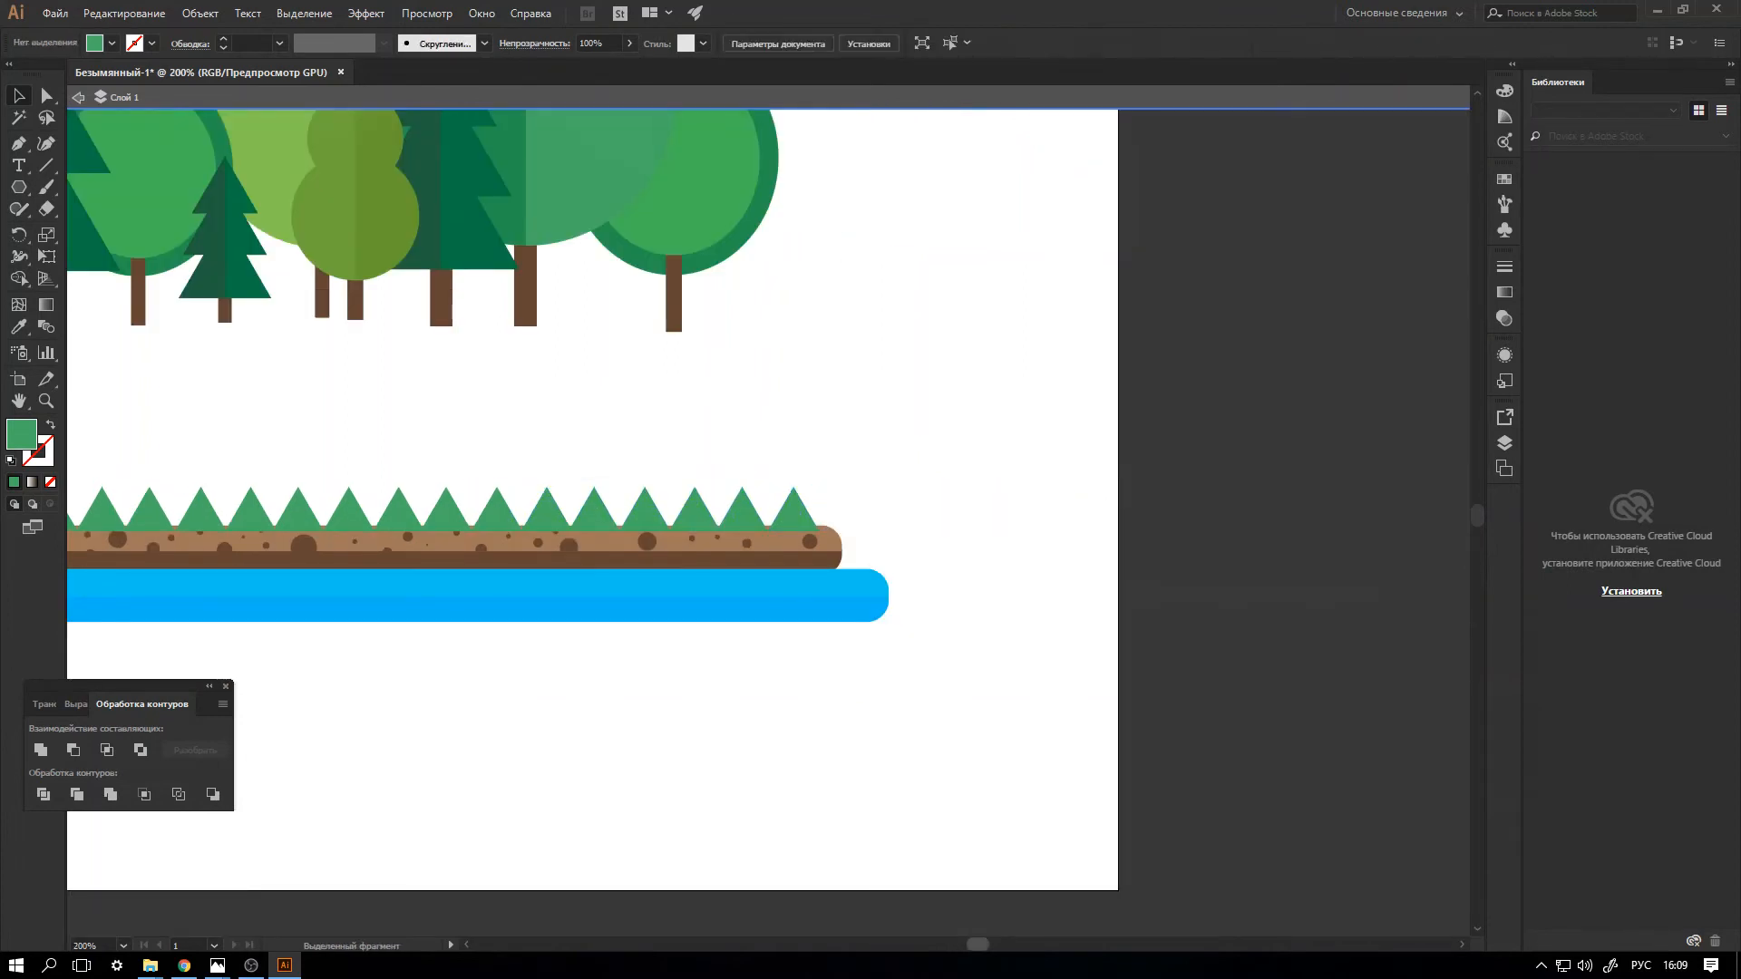
# Duplicate the grass row offset by half a triangle to the left and fill that row with a brighter green.
pyautogui.hscroll(-10, 852, 505)
pyautogui.hscroll(3, 853, 504)
pyautogui.moveTo(312, 442); pyautogui.dragTo(1212, 512)
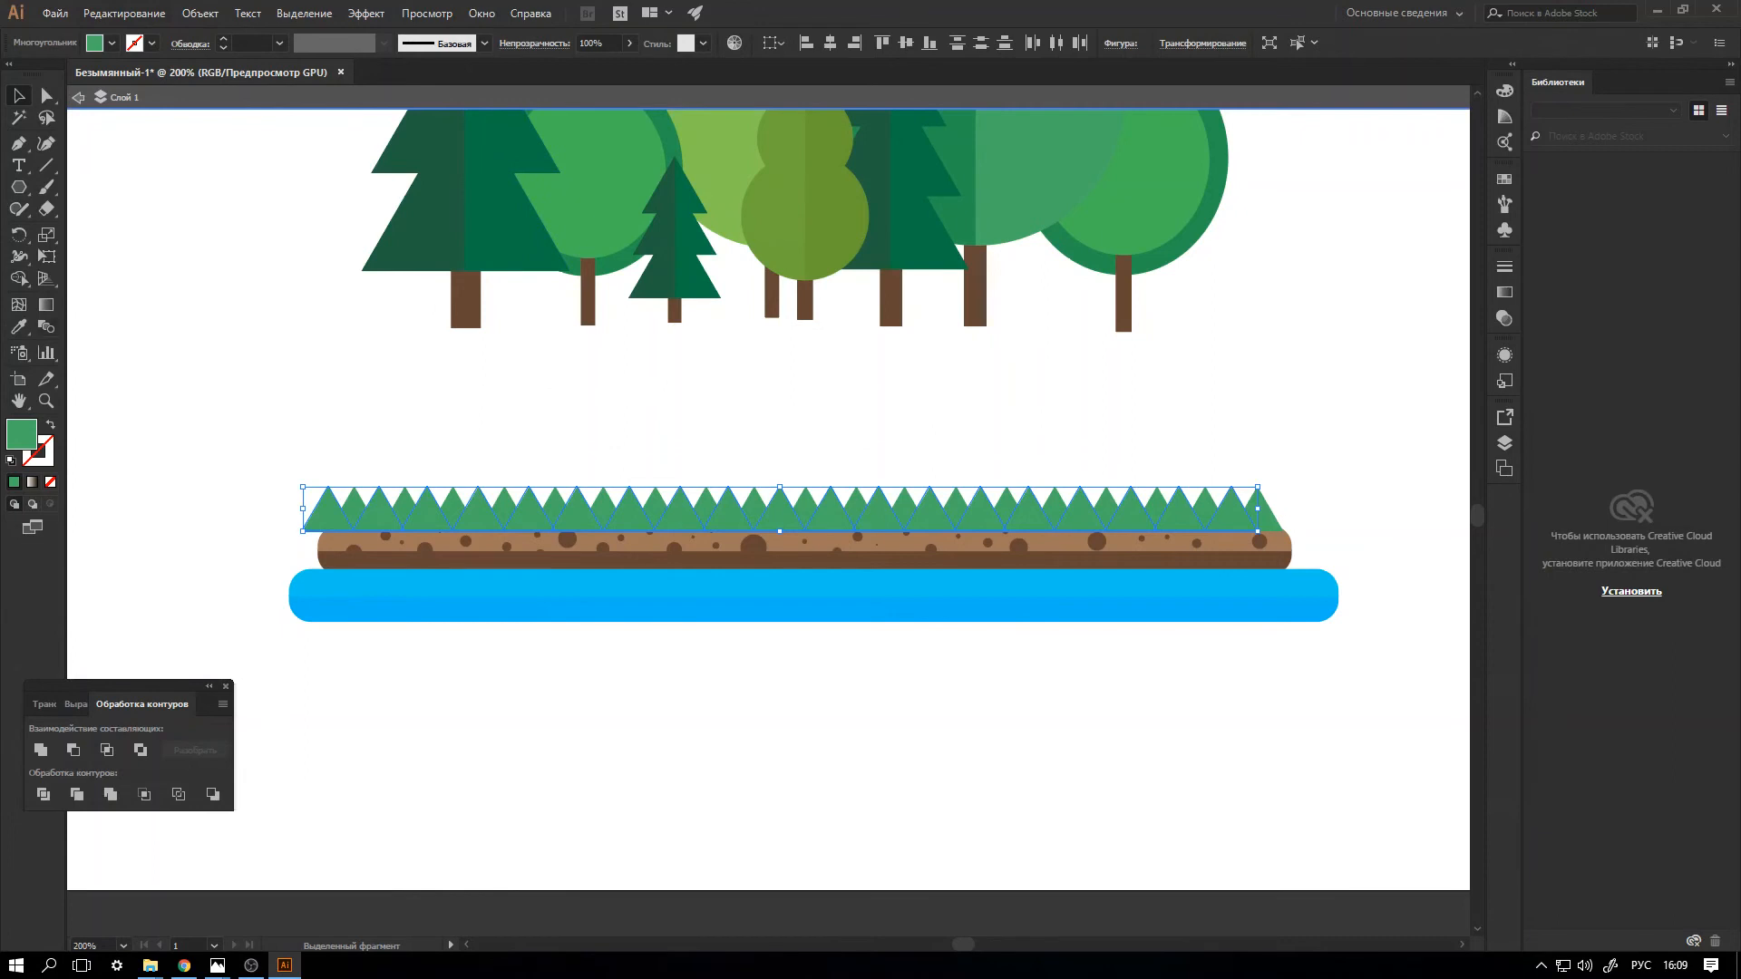
pyautogui.doubleClick(22, 434)
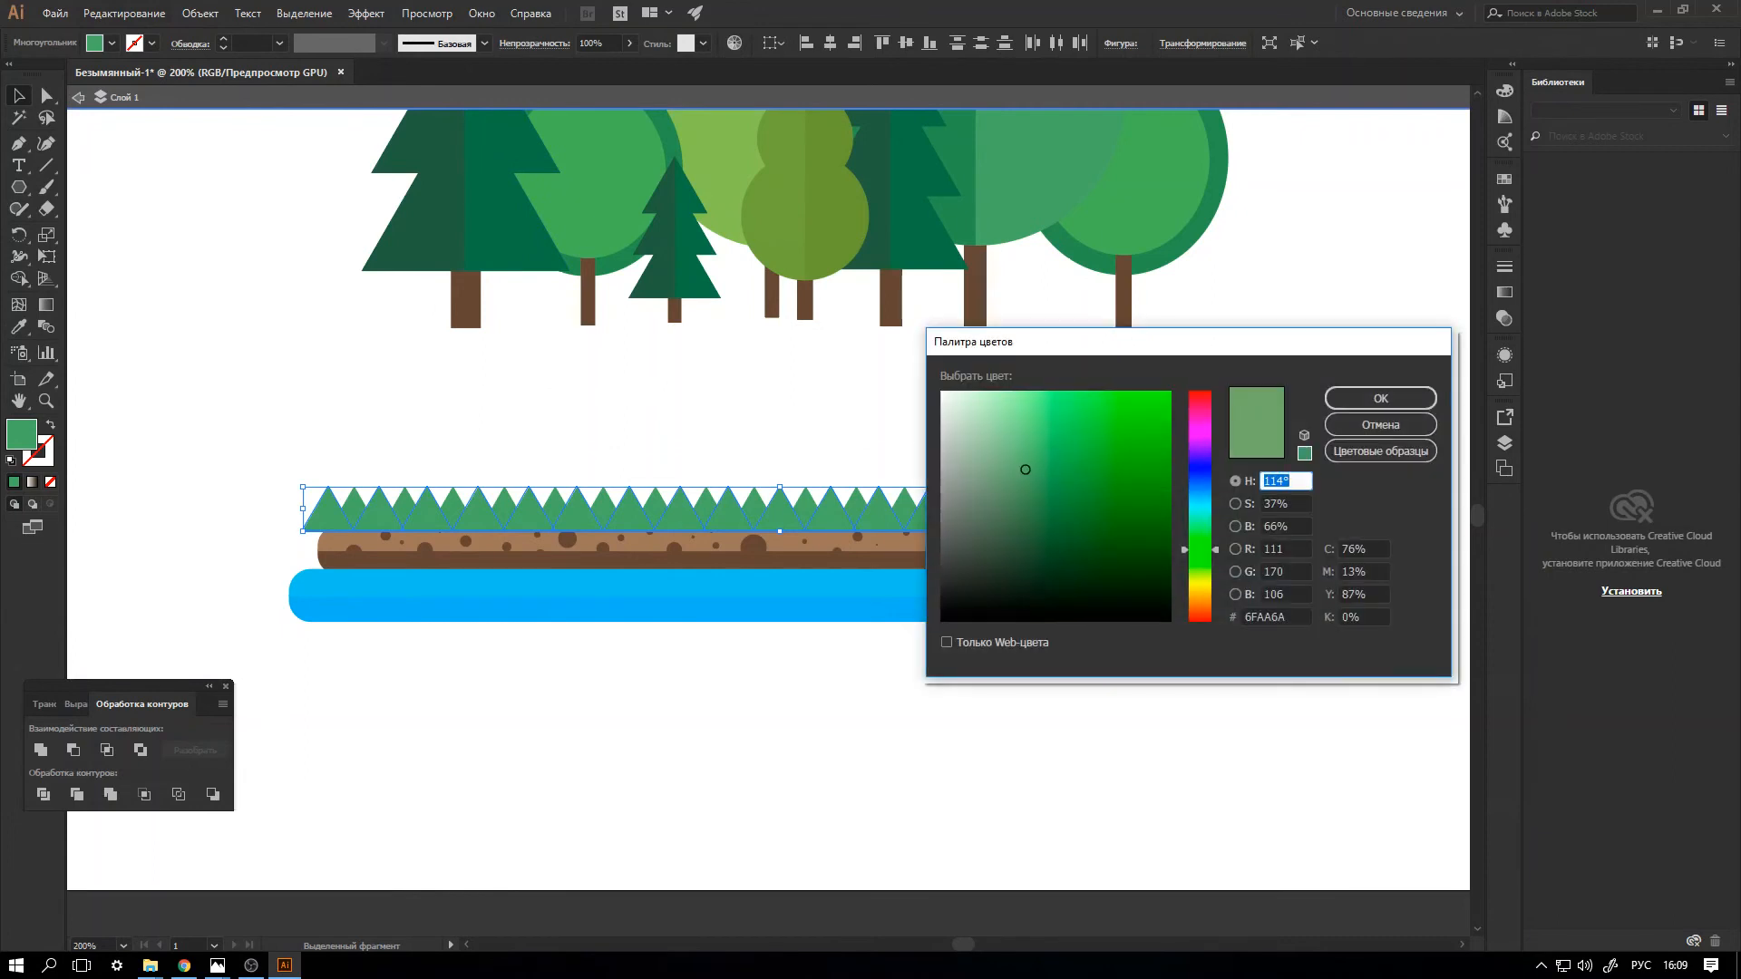
pyautogui.moveTo(1026, 469); pyautogui.dragTo(1035, 465)
pyautogui.click(1380, 398)
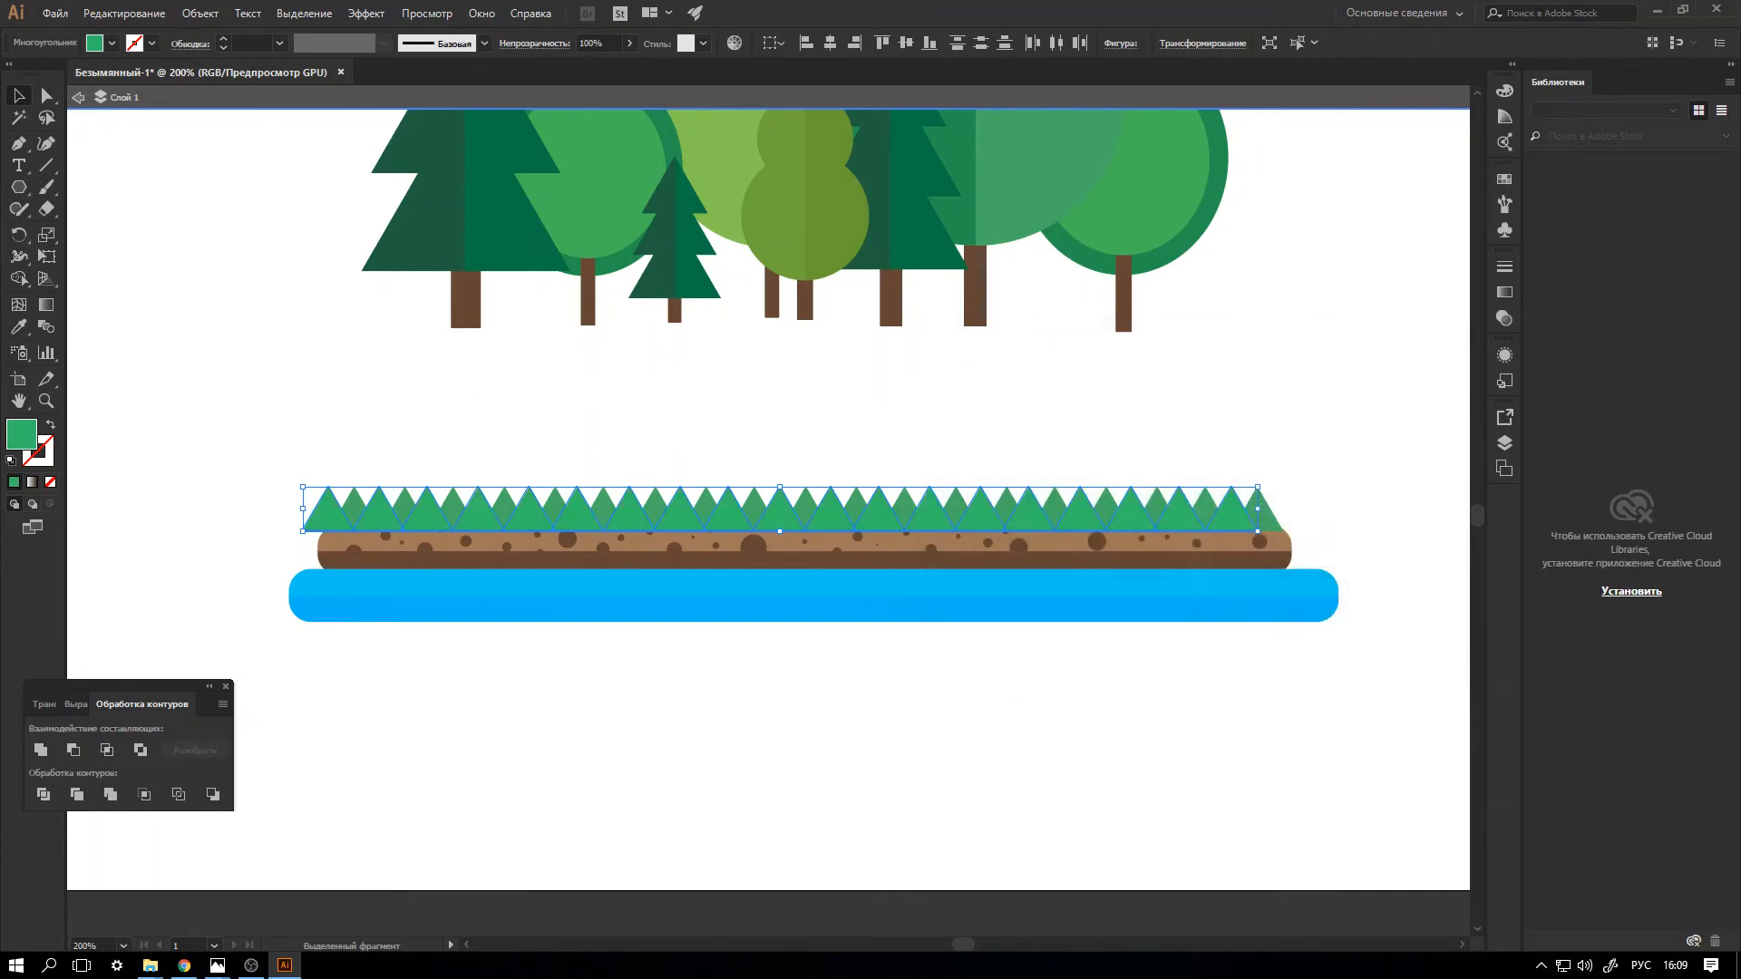
# Delete the leftmost bright green triangle that overhangs the ground bar and leave isolation mode.
pyautogui.click(272, 449)
pyautogui.click(325, 514)
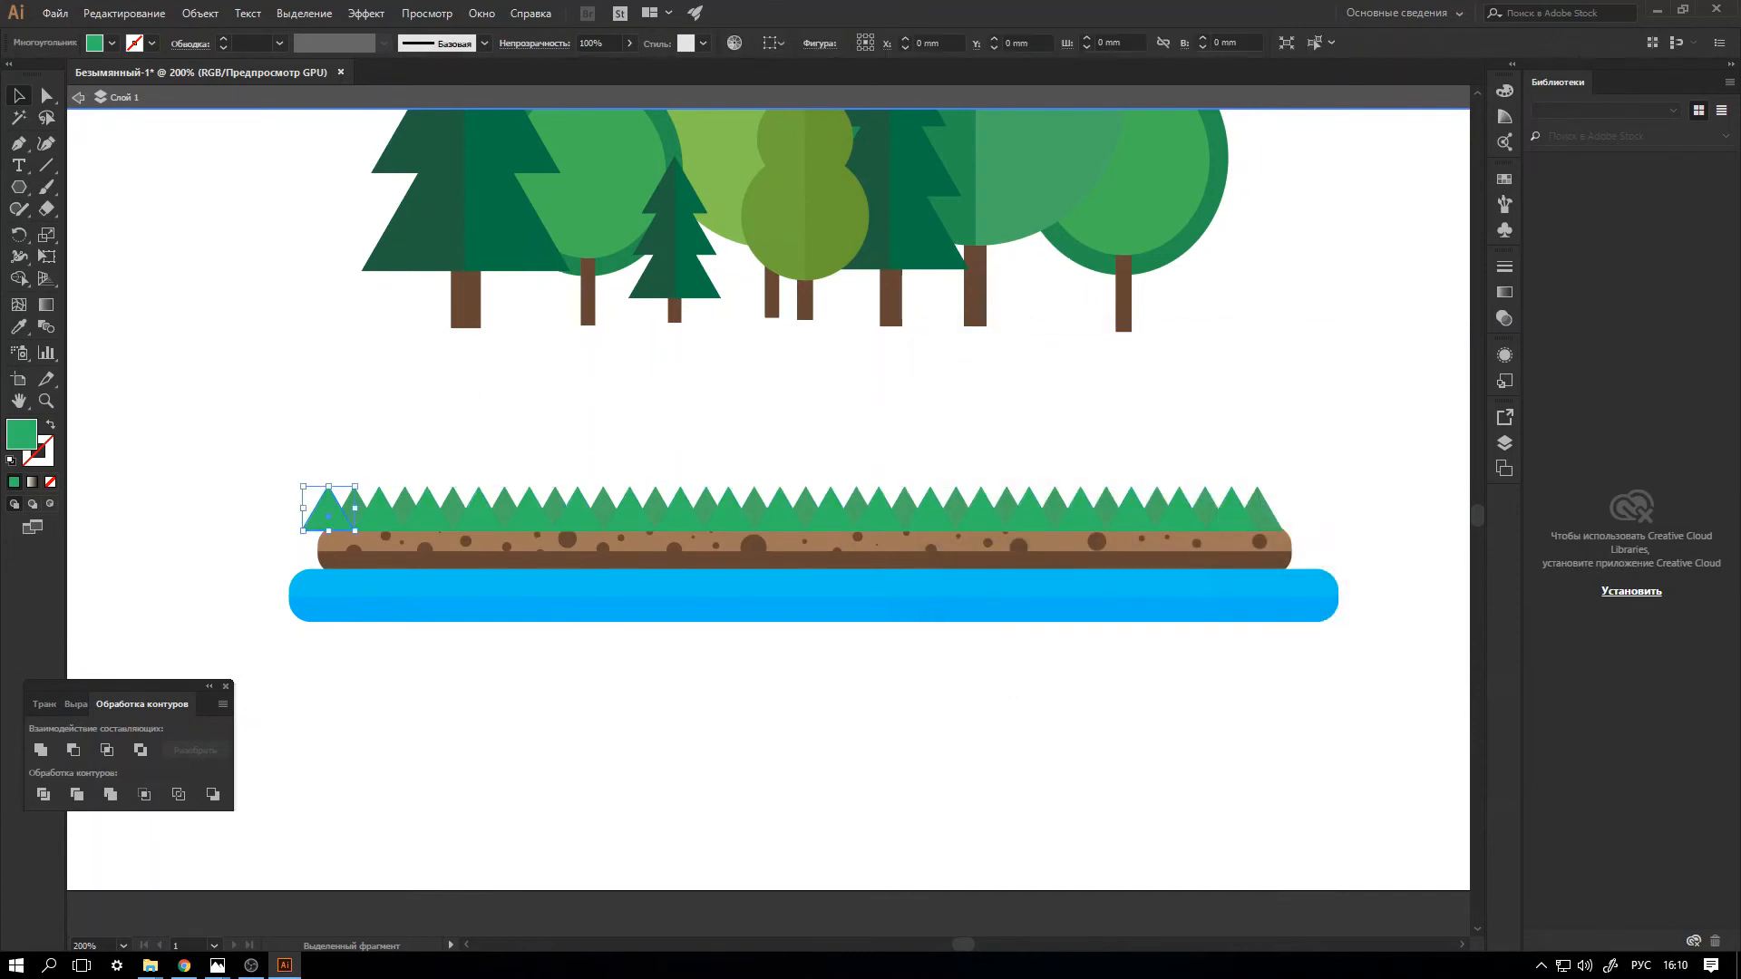
pyautogui.press('Delete')
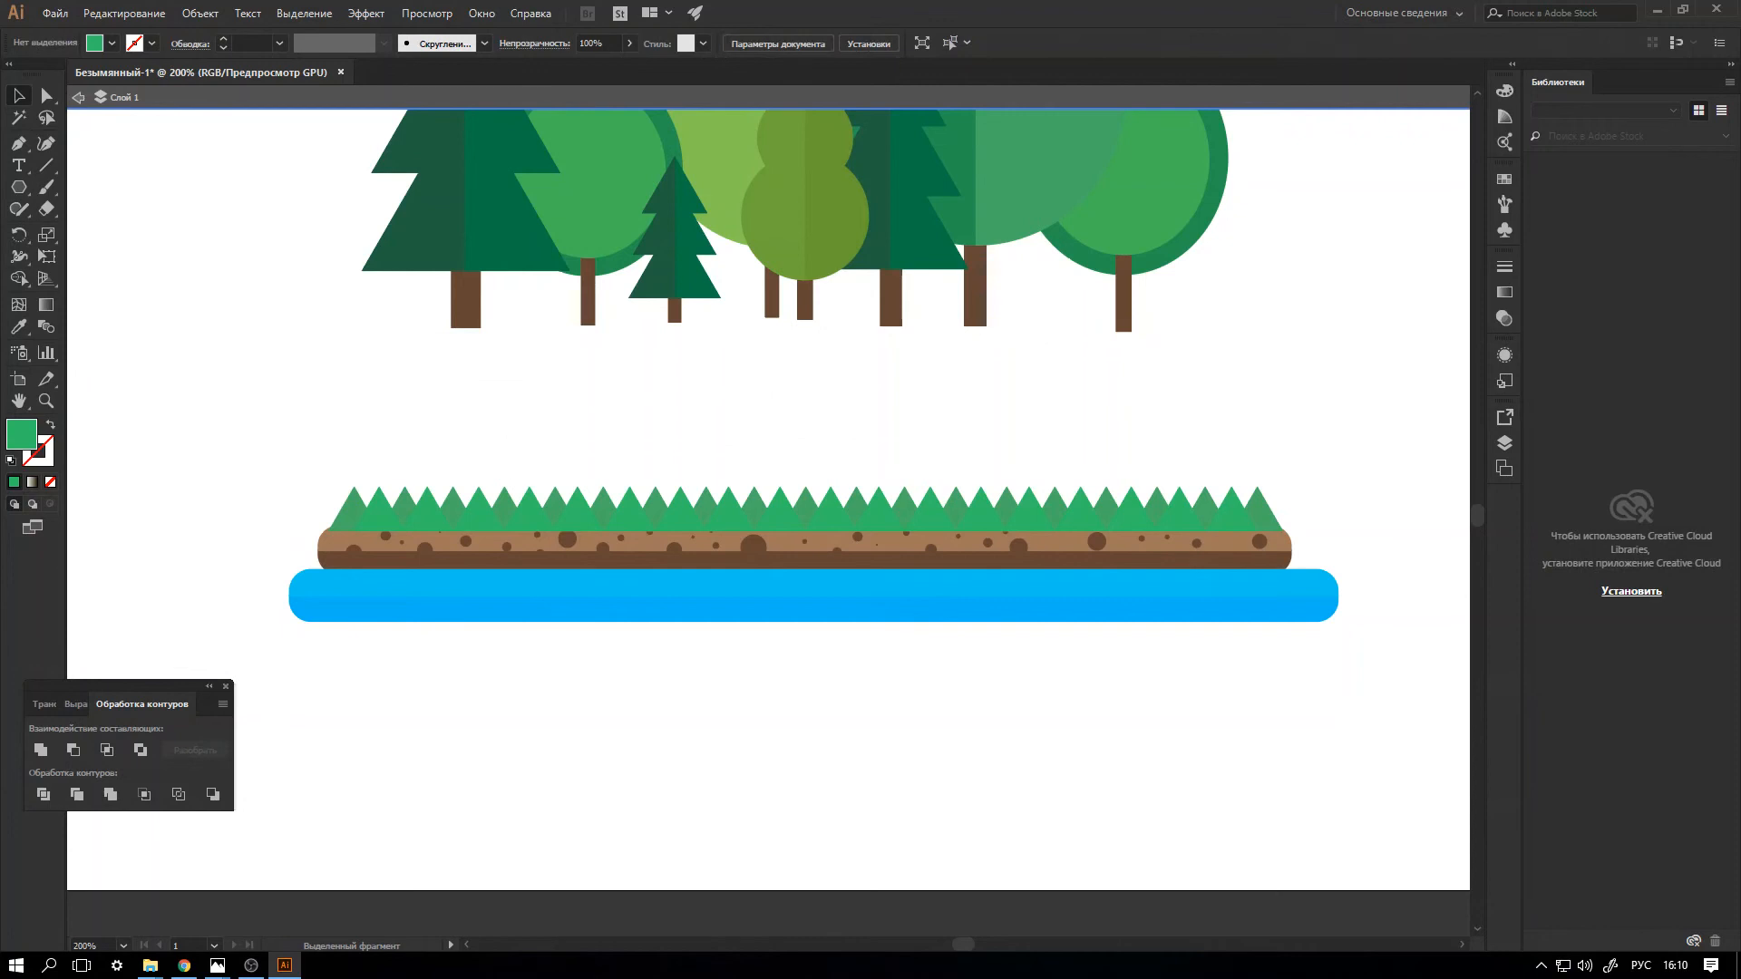
pyautogui.hotkey('ctrl', '-')
pyautogui.hotkey('ctrl', '-')
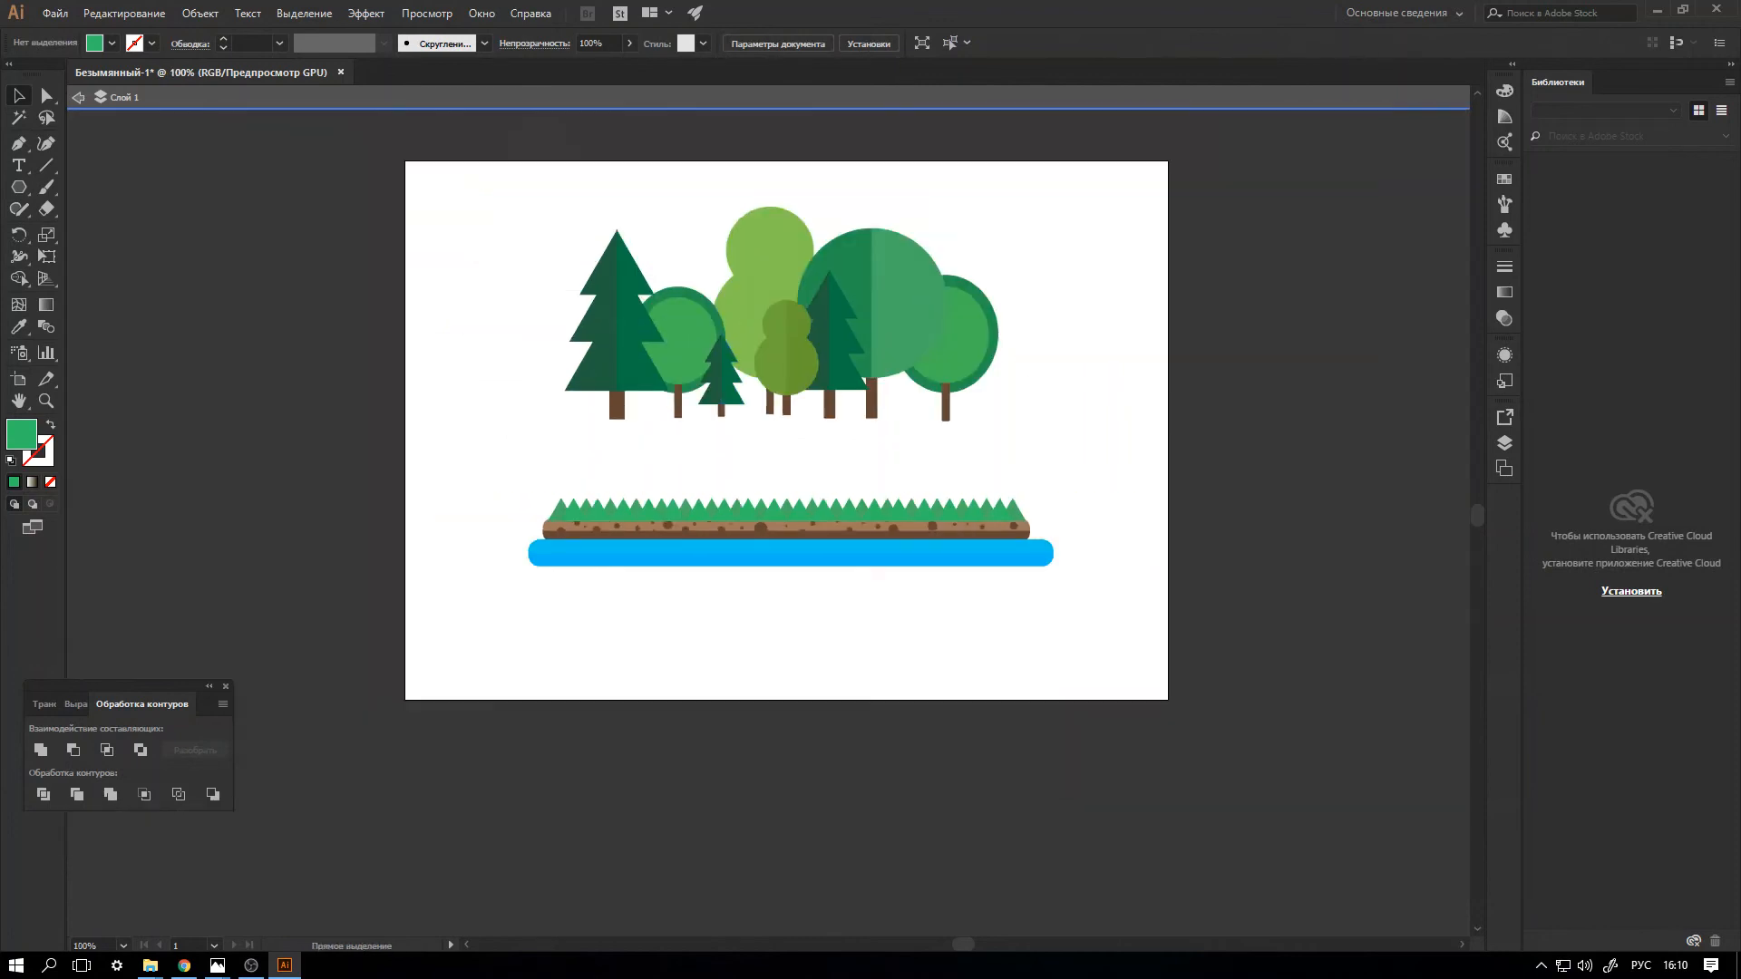
pyautogui.press('Escape')
# Move all the trees down onto the grass and enlarge them to about 185 mm wide.
pyautogui.moveTo(479, 182); pyautogui.dragTo(1116, 460)
pyautogui.moveTo(781, 314); pyautogui.dragTo(771, 410)
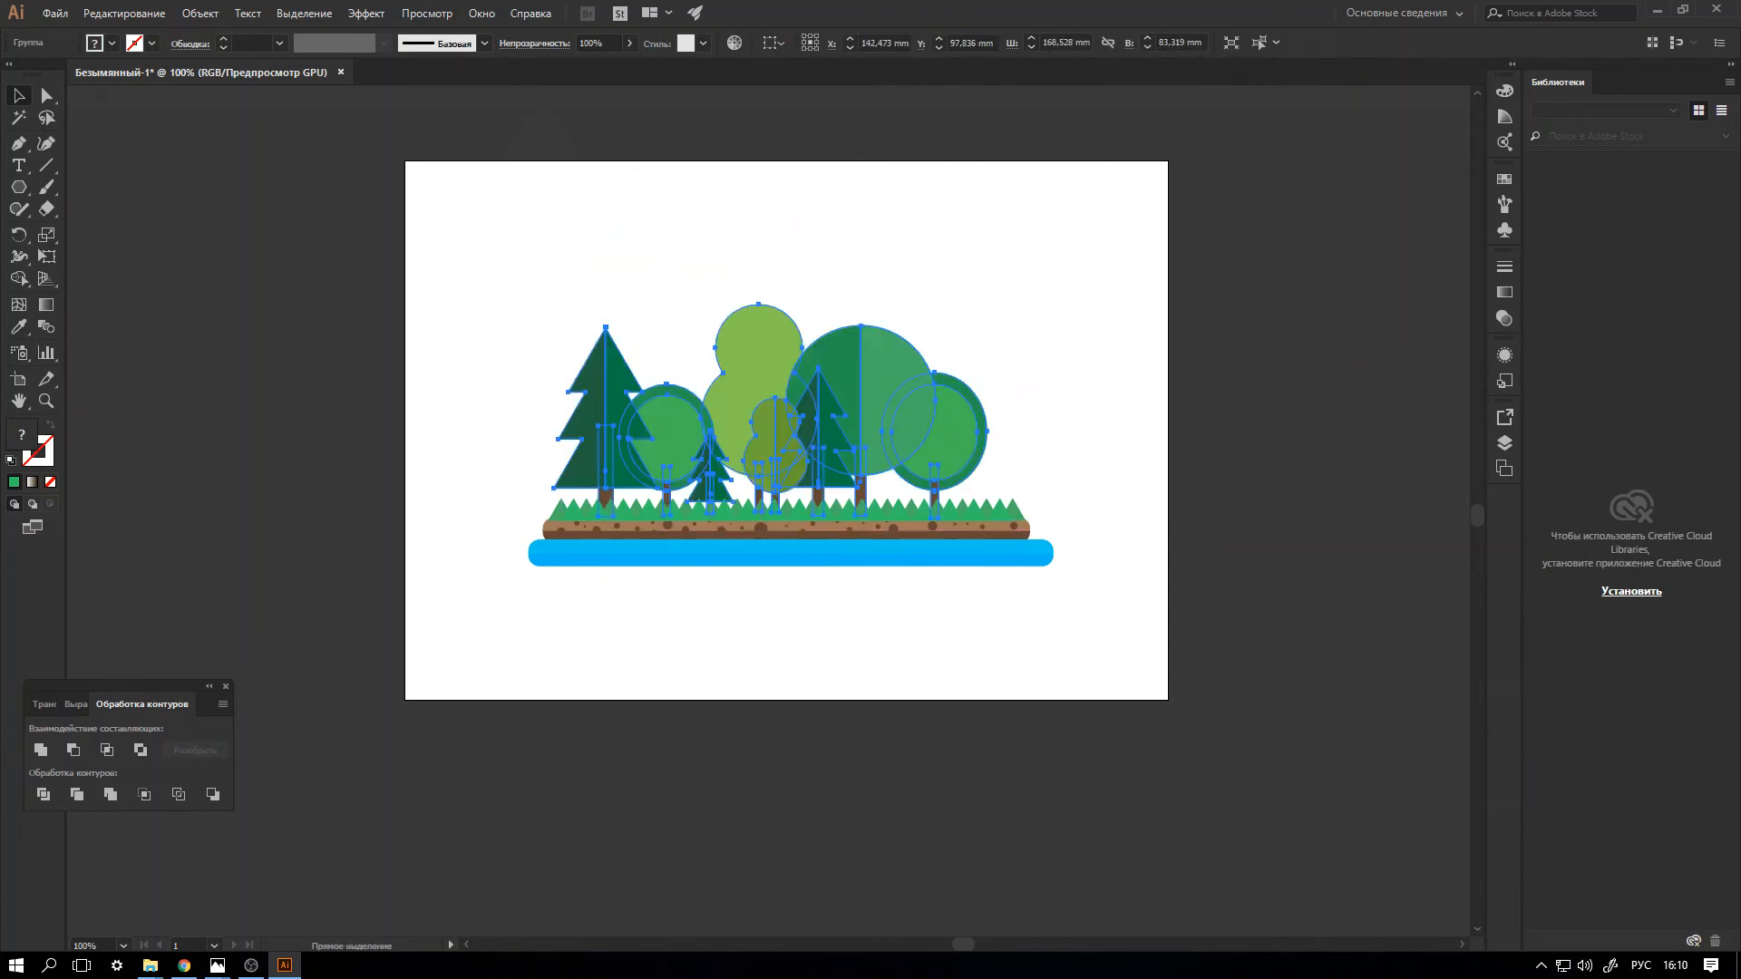
pyautogui.moveTo(988, 305); pyautogui.dragTo(1030, 284)
pyautogui.press('a')
pyautogui.hotkey('ctrl', '=')
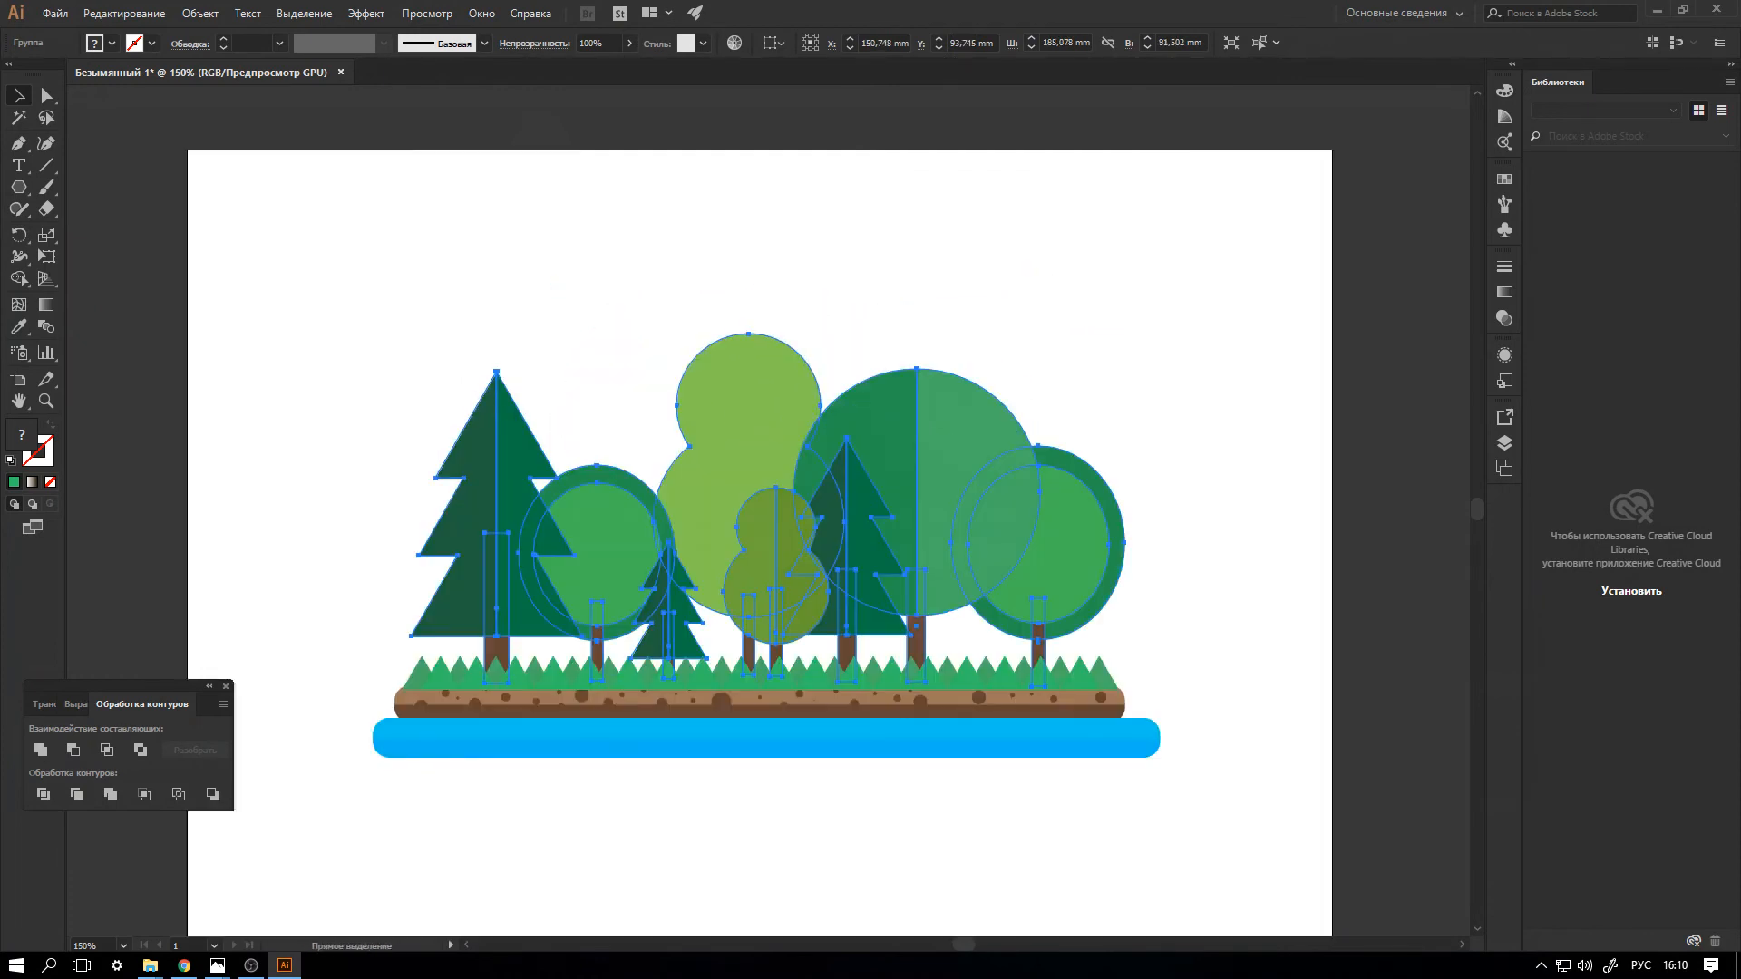
# Enlarge the trees further to about 189.4 mm wide and shift them slightly right and up over the grass.
pyautogui.hotkey('ctrl', '=')
pyautogui.press('v')
pyautogui.moveTo(293, 274)
pyautogui.mouseDown()
pyautogui.moveTo(264, 241)
pyautogui.moveTo(271, 264)
pyautogui.mouseUp()
pyautogui.moveTo(757, 504); pyautogui.dragTo(790, 495)
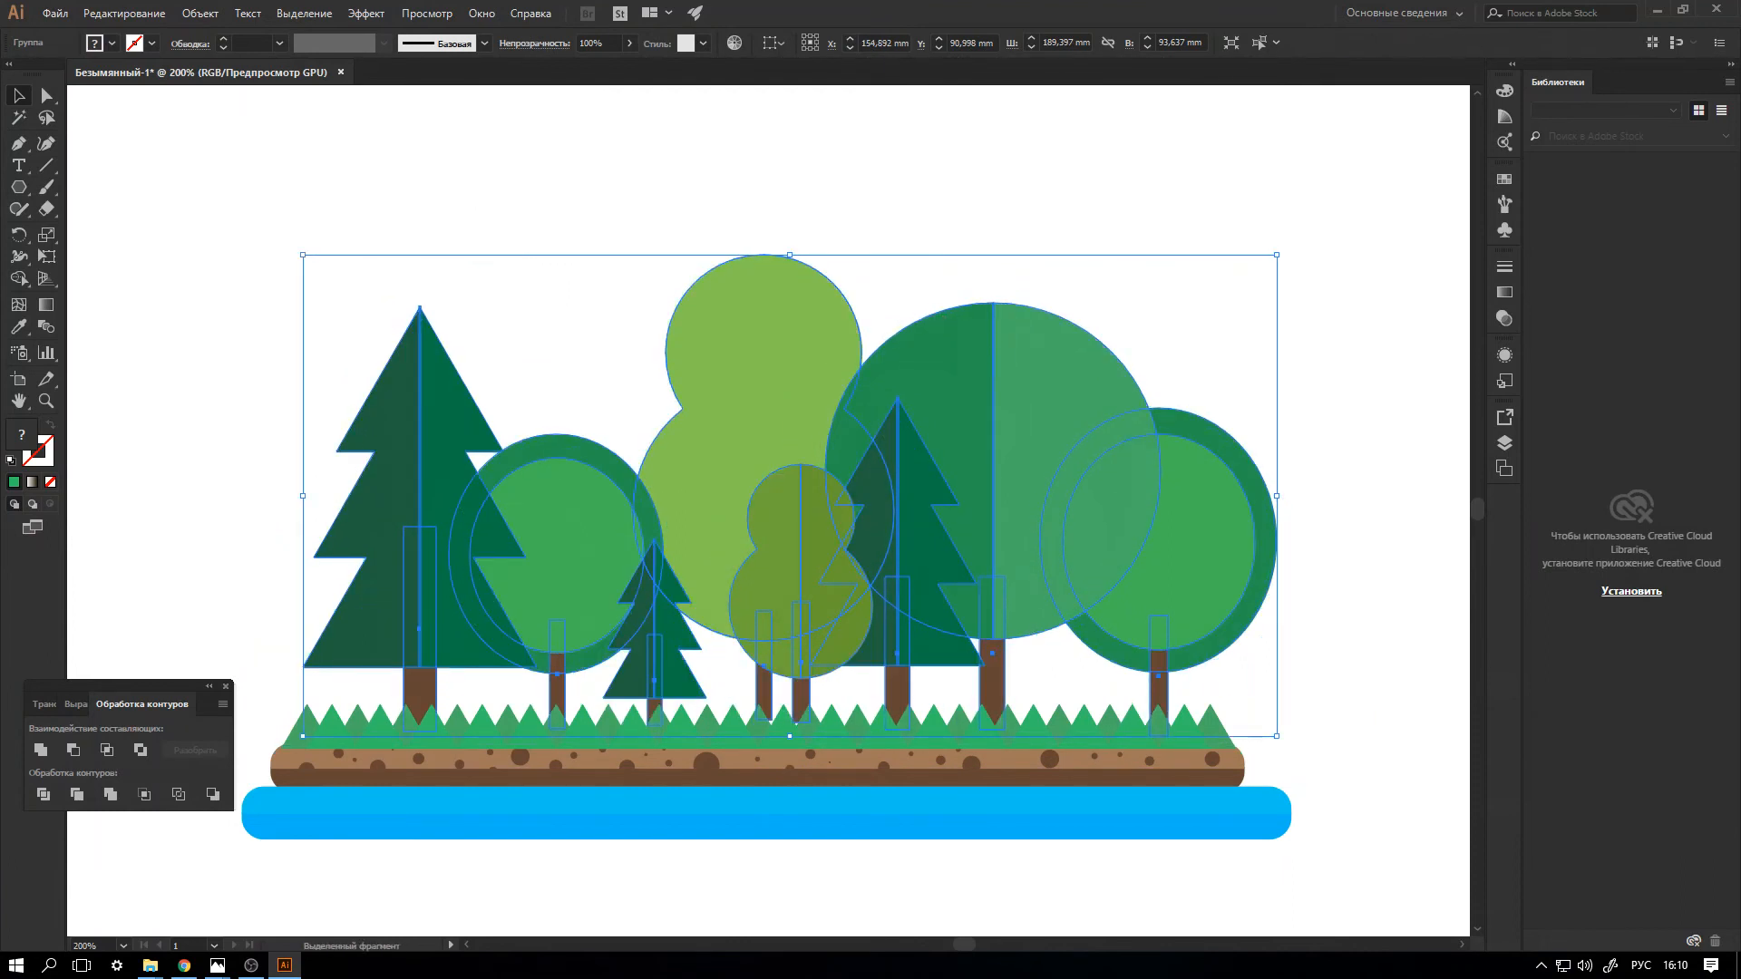
pyautogui.hotkey('ctrl', 'shift', 'a')
pyautogui.hotkey('ctrl', '-')
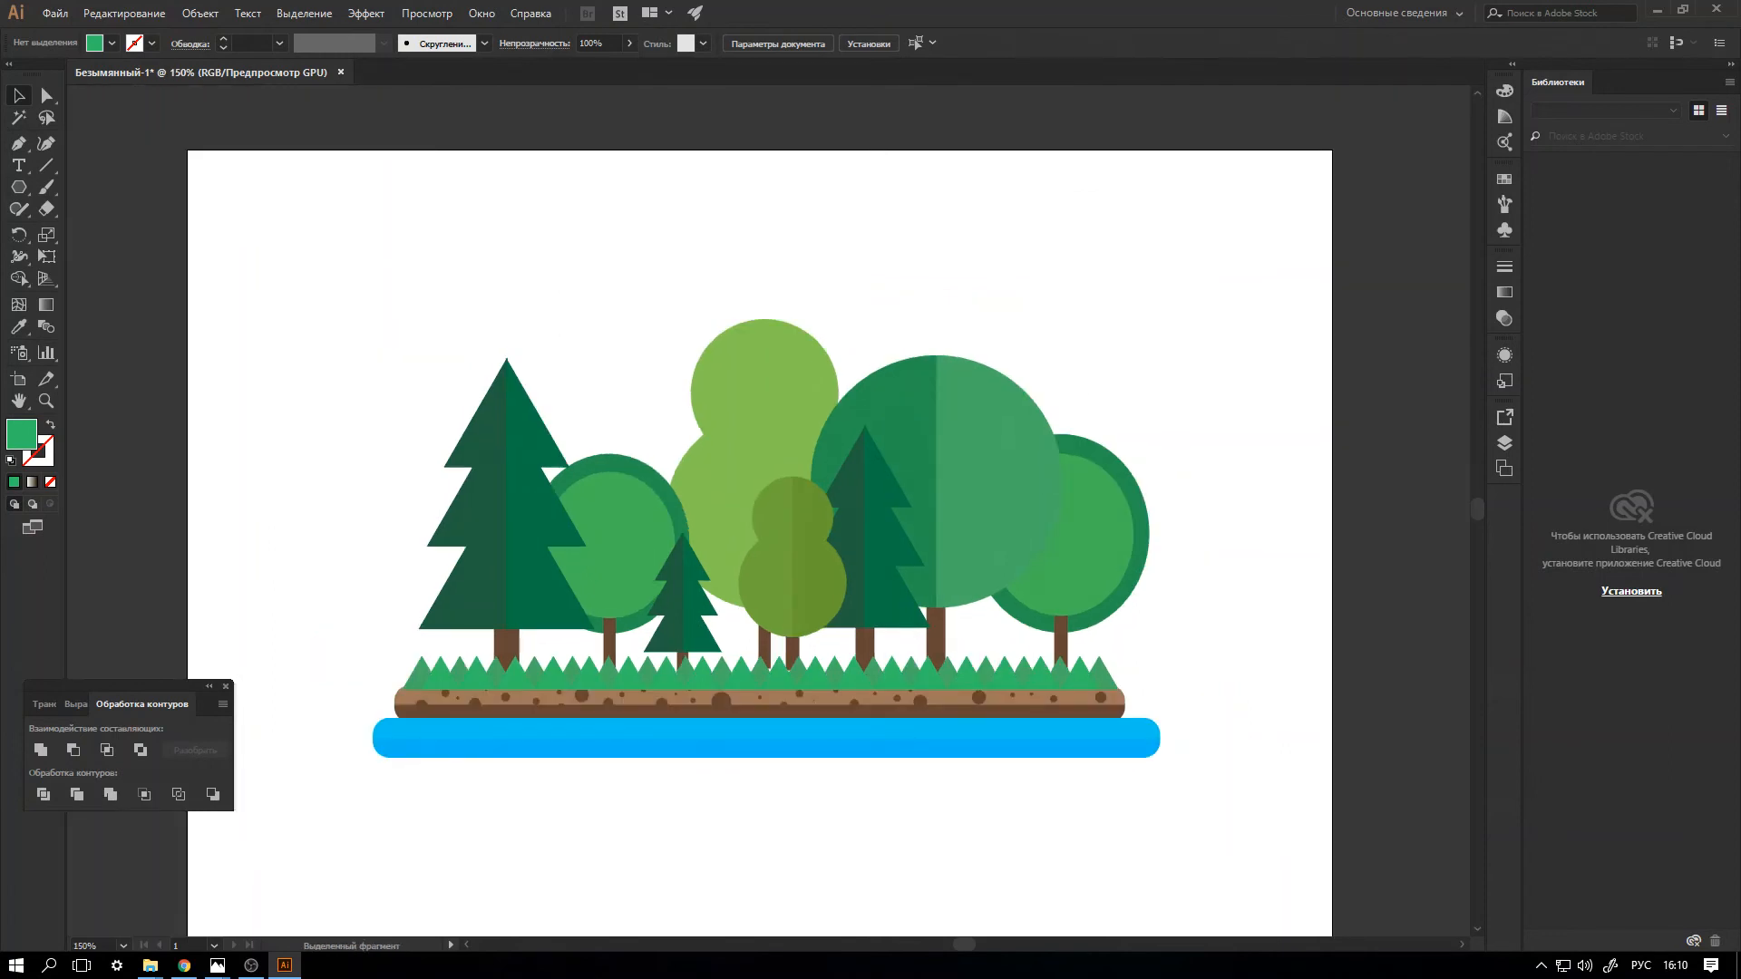
# Switch to Photos to examine the finished orange reference illustration and return to Illustrator.
pyautogui.click(285, 966)
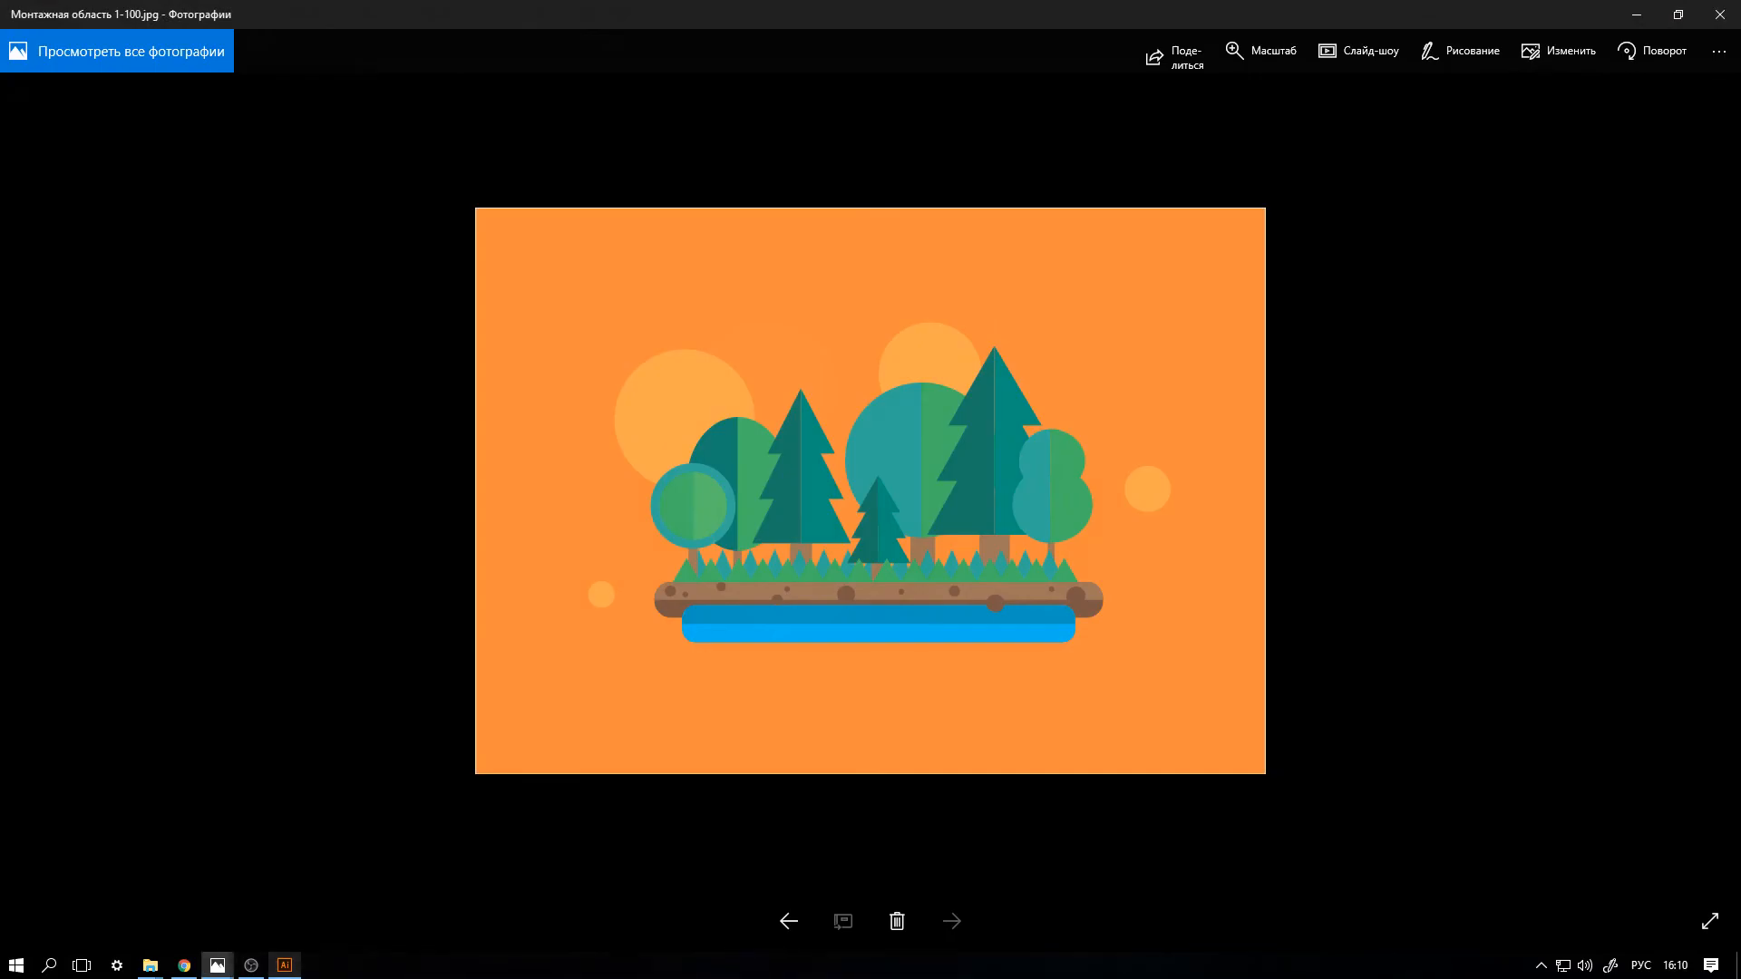
pyautogui.click(285, 966)
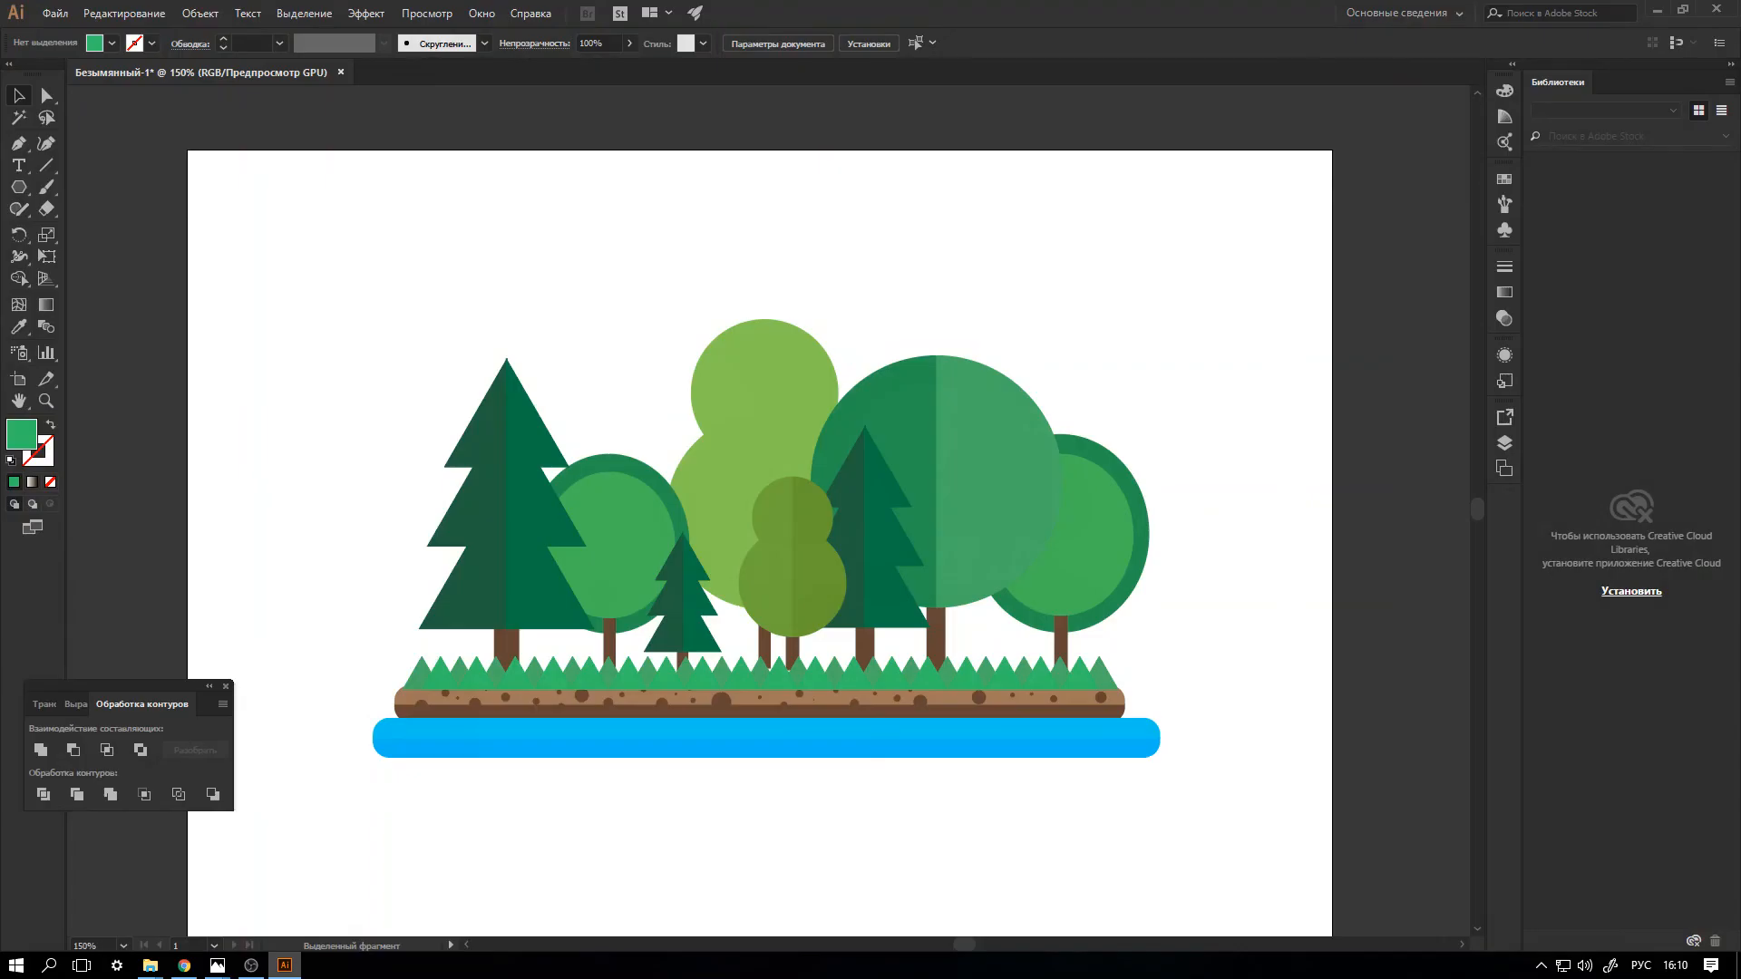
pyautogui.click(285, 966)
pyautogui.click(285, 966)
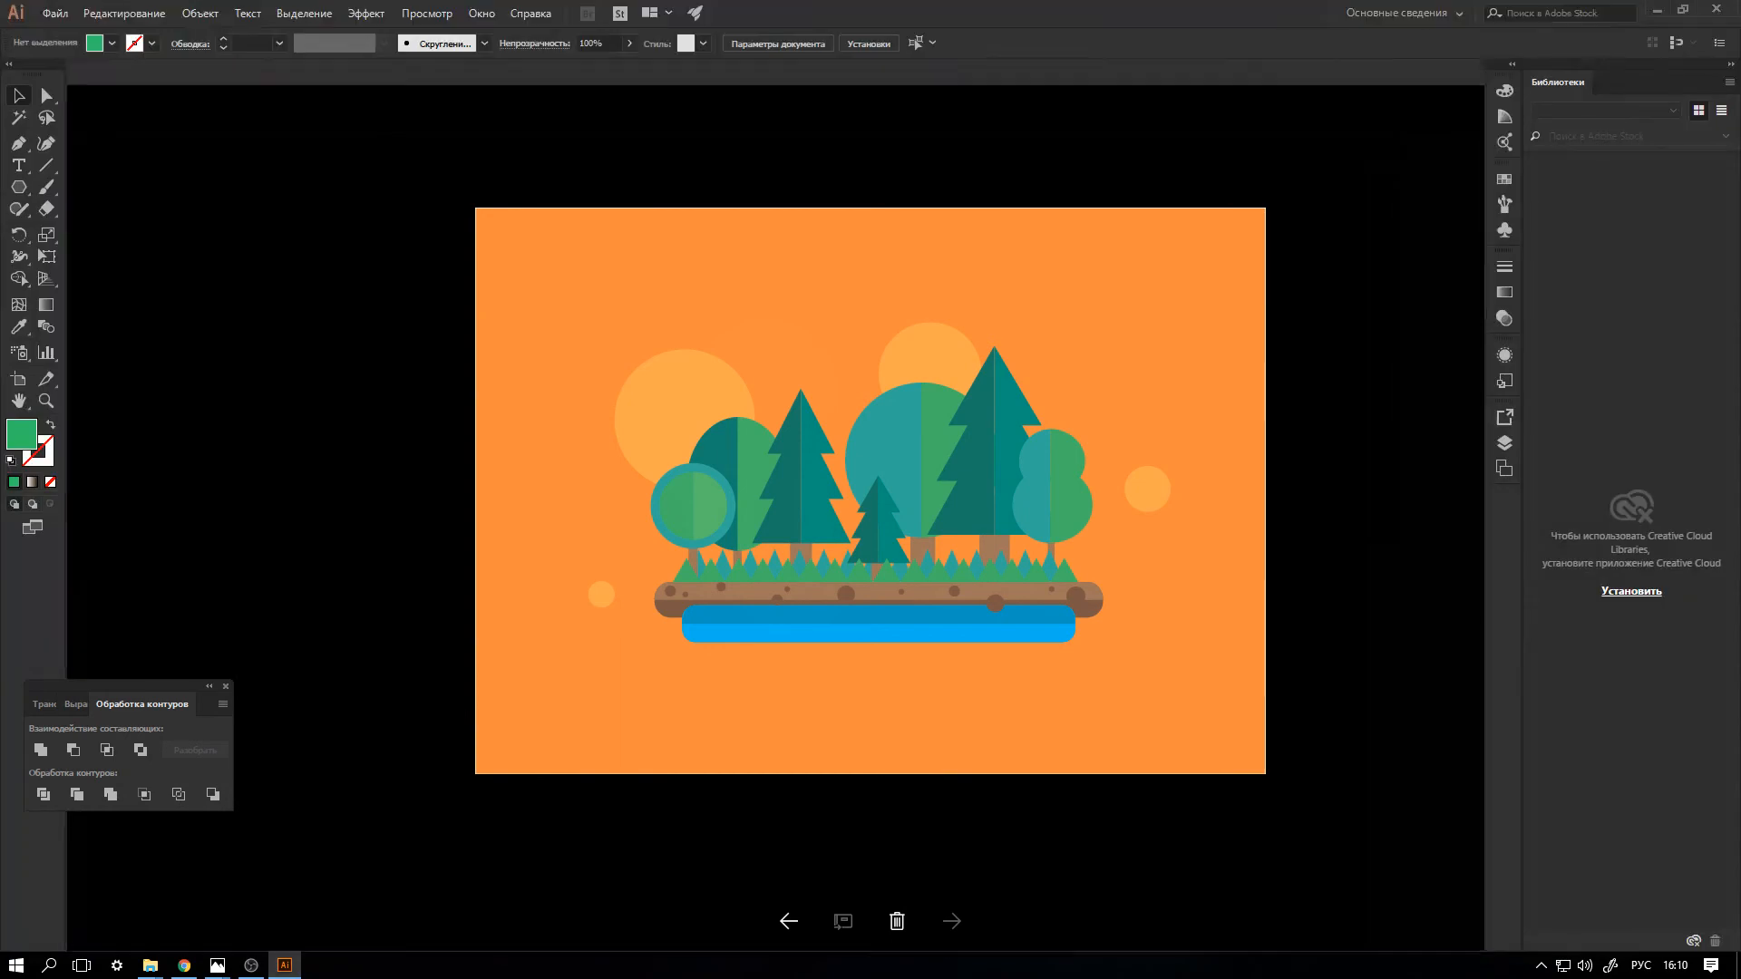
# Group the whole landscape and move it slightly left and down to X 145.06 mm, Y 102.73 mm.
pyautogui.hotkey('ctrl', '1')
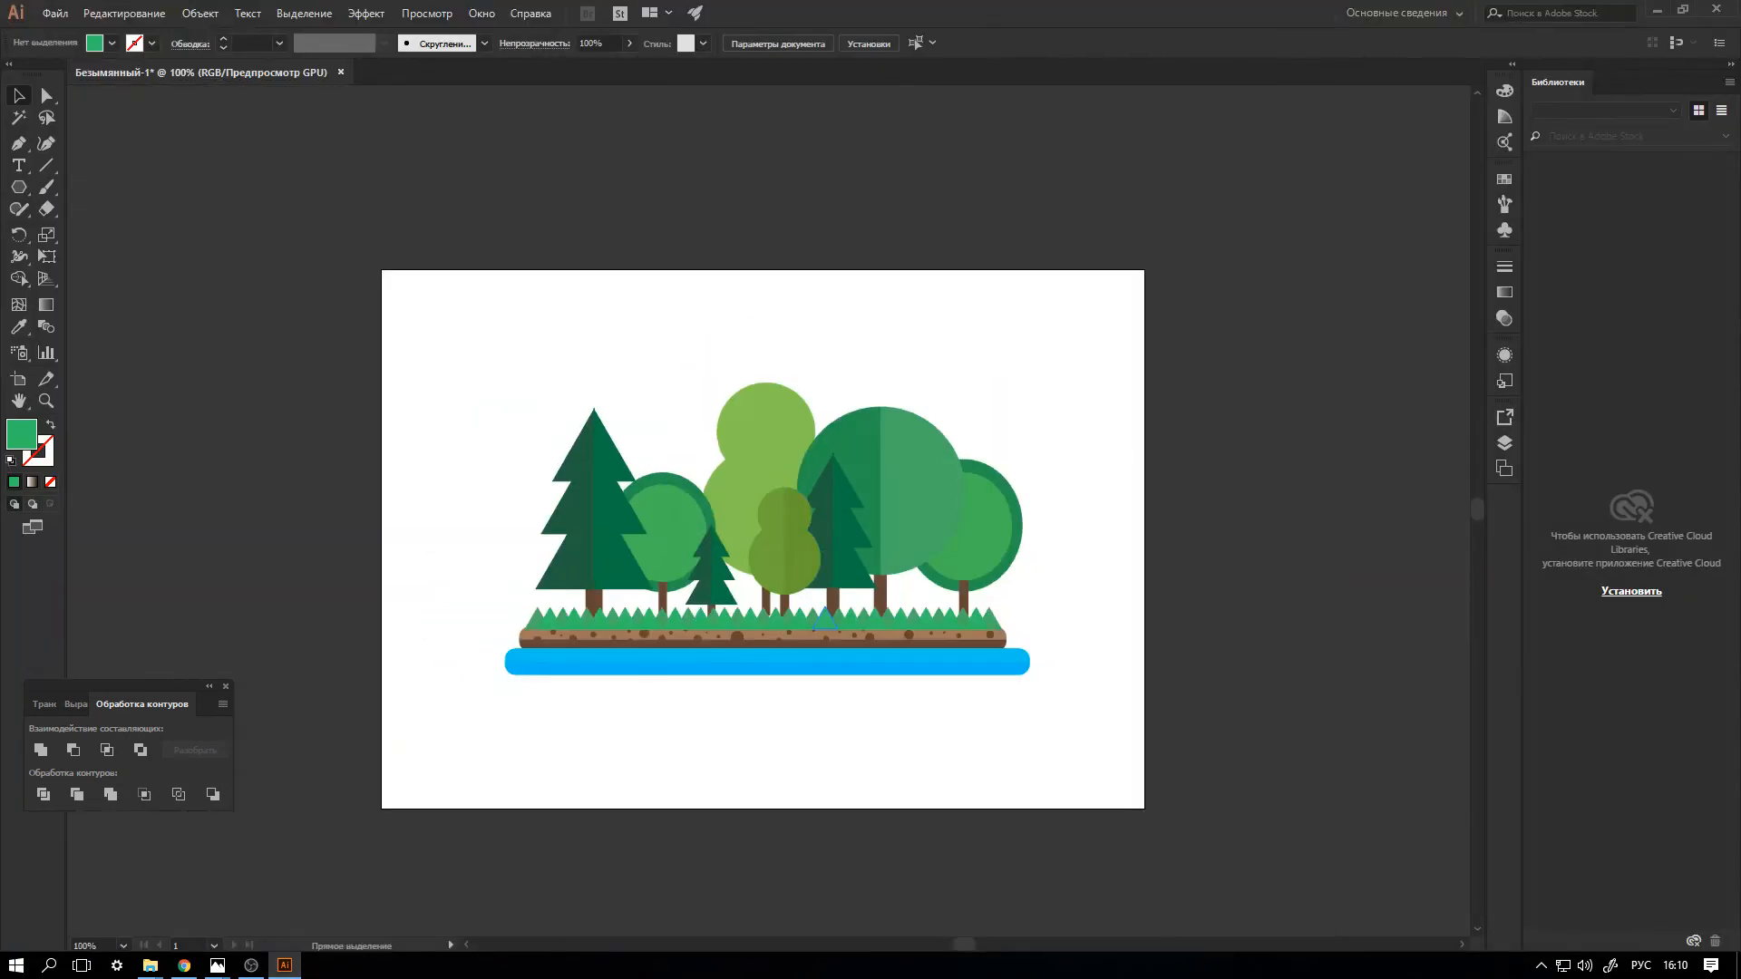
pyautogui.moveTo(462, 367); pyautogui.dragTo(1132, 737)
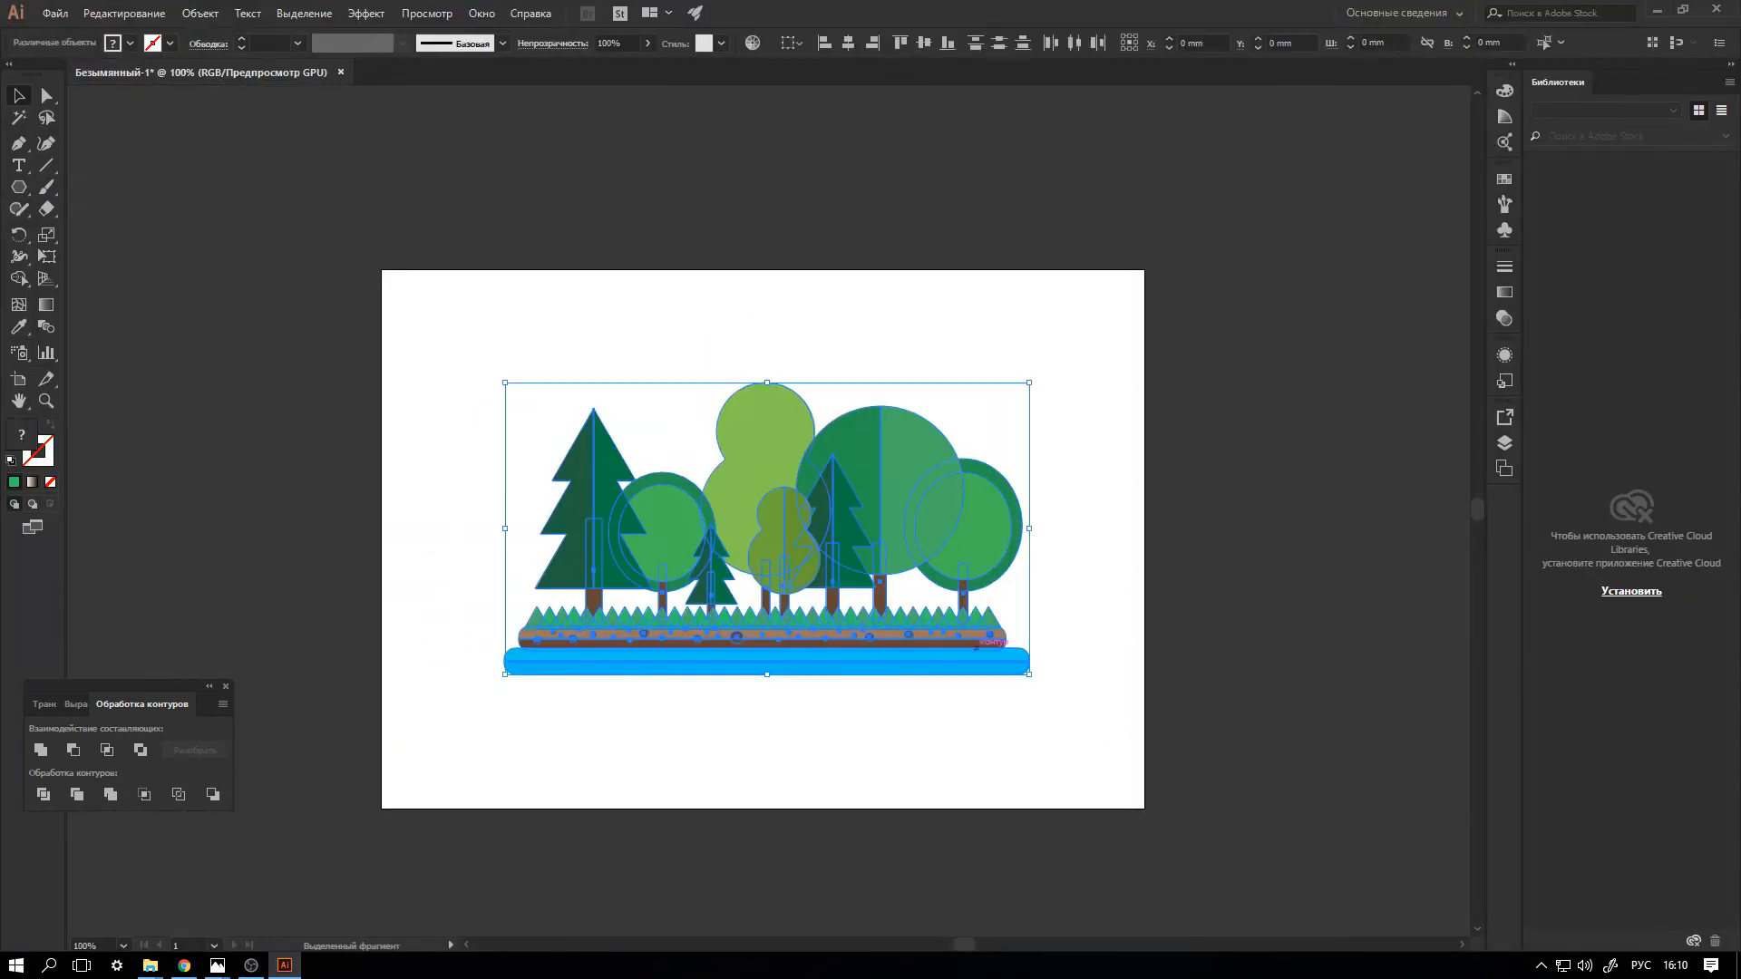
pyautogui.rightClick(922, 607)
pyautogui.click(989, 718)
pyautogui.moveTo(879, 623); pyautogui.dragTo(862, 628)
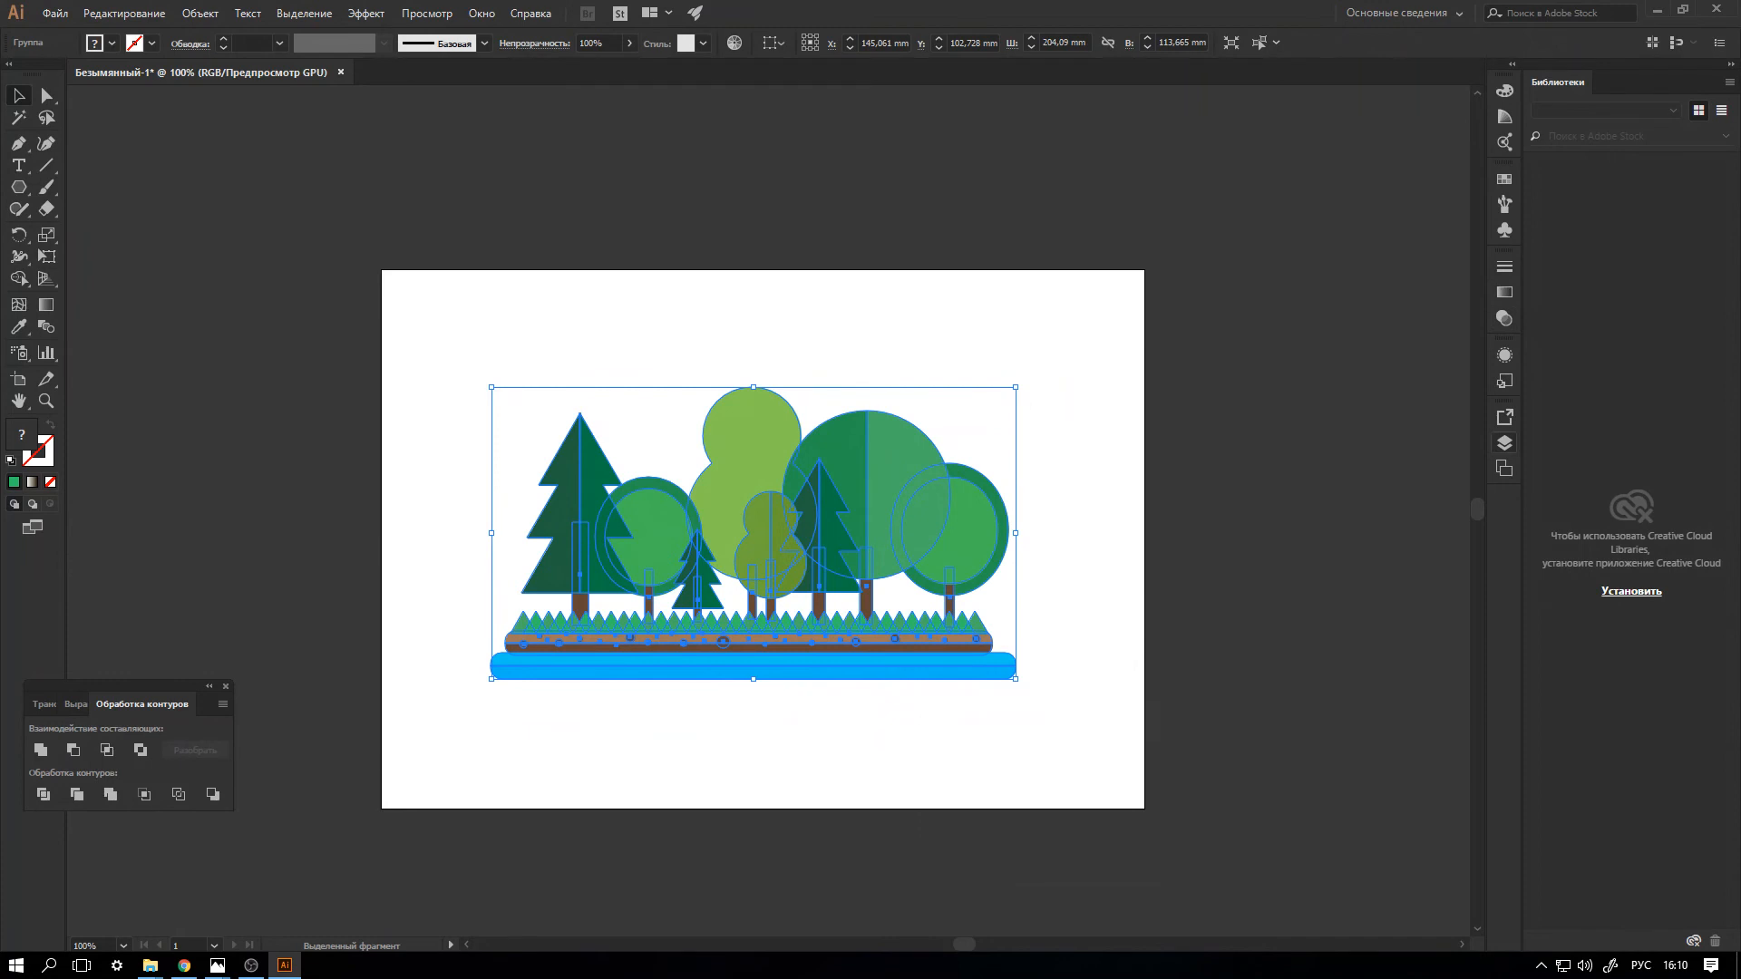
pyautogui.hotkey('ctrl', 'shift', 'a')
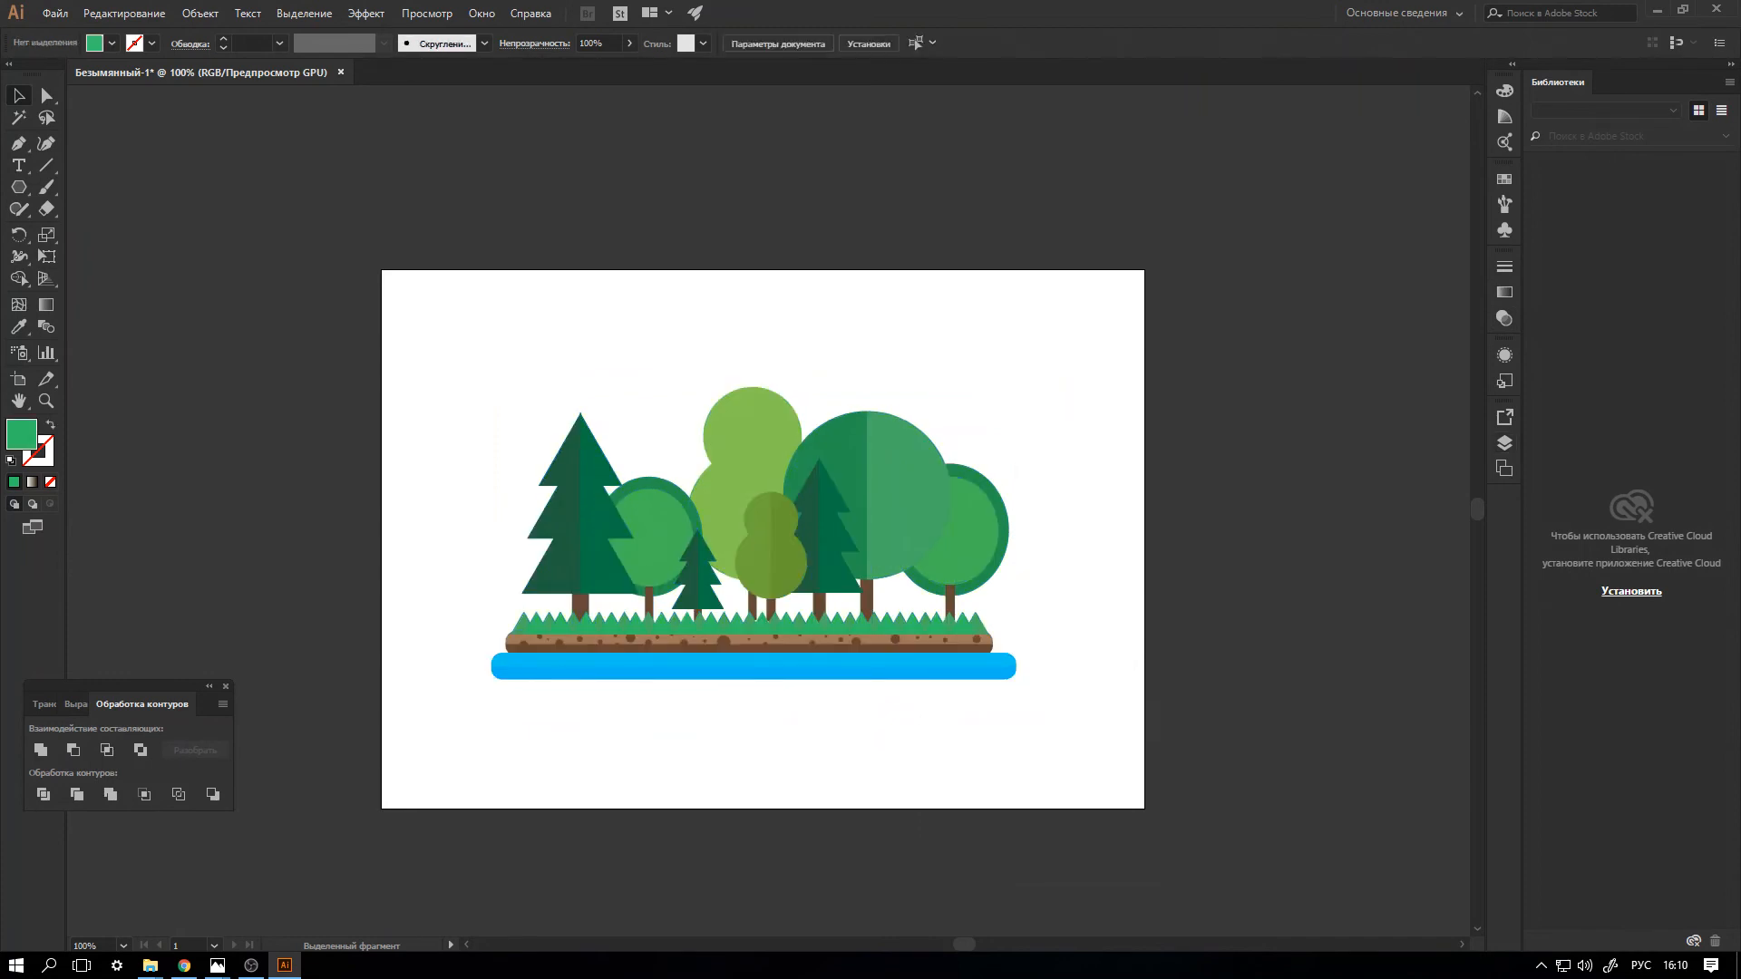
# Draw an orange 297 x 210 mm rectangle without a stroke covering the whole artboard and send it behind the landscape.
pyautogui.moveTo(18, 187); pyautogui.dragTo(136, 186)
pyautogui.click(111, 42)
pyautogui.click(176, 74)
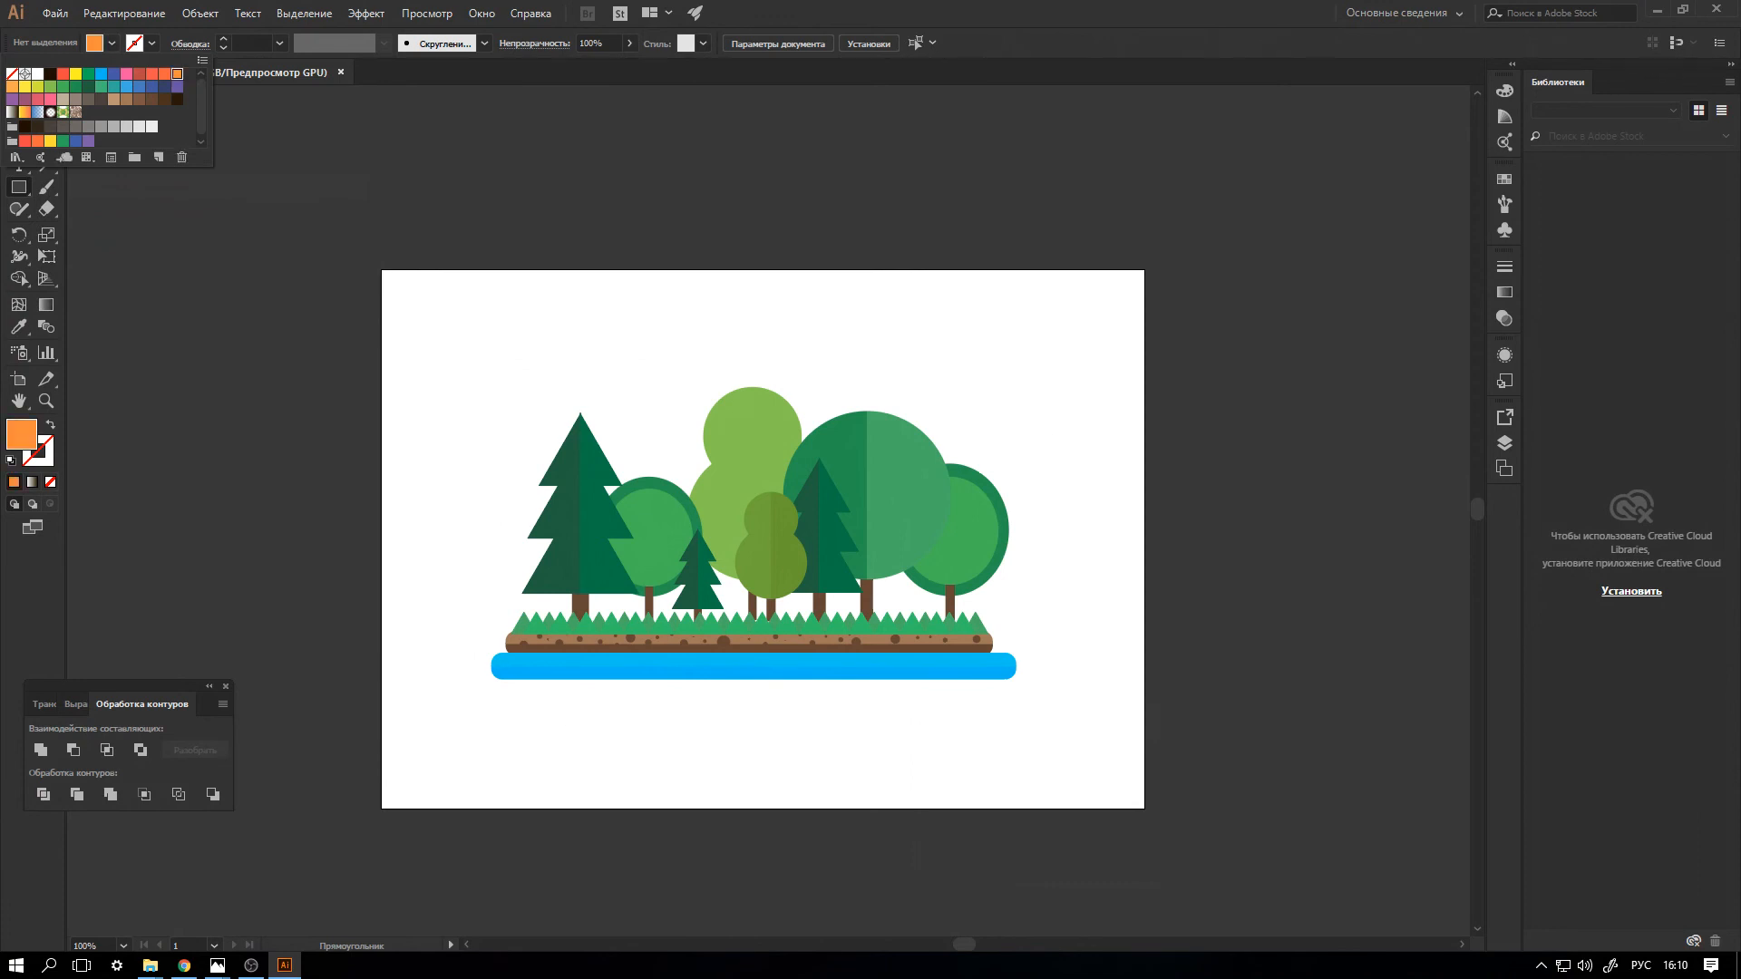
pyautogui.press('Escape')
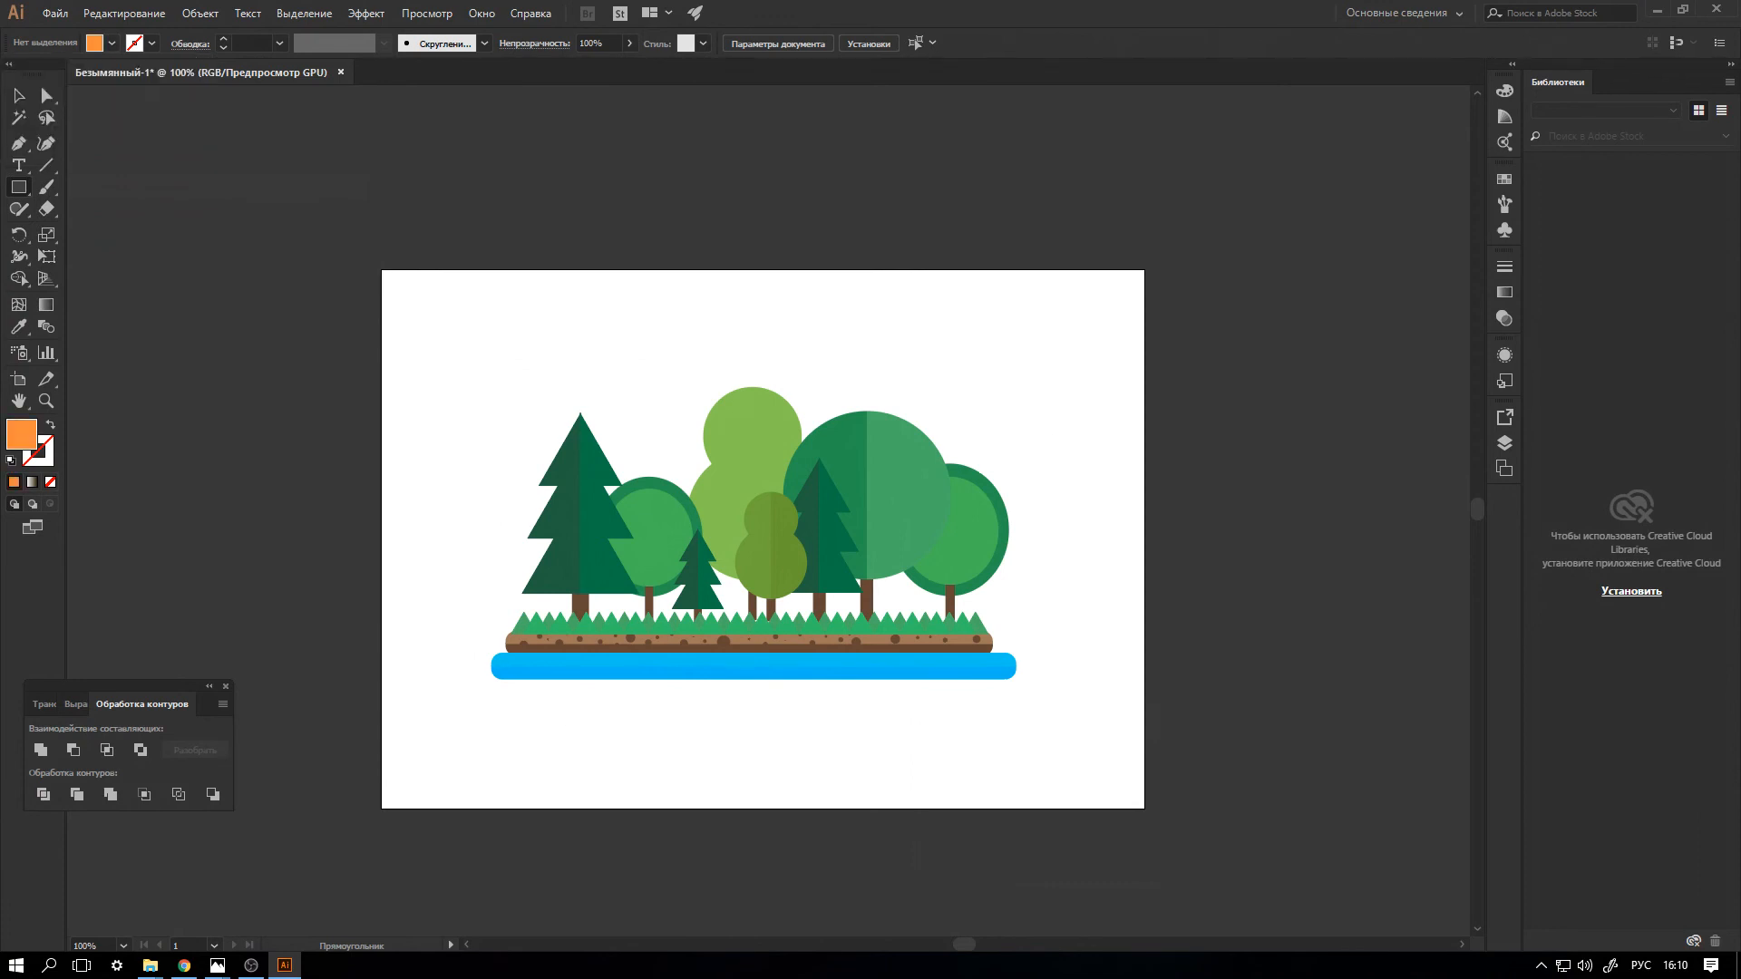
pyautogui.moveTo(1145, 809); pyautogui.dragTo(381, 269)
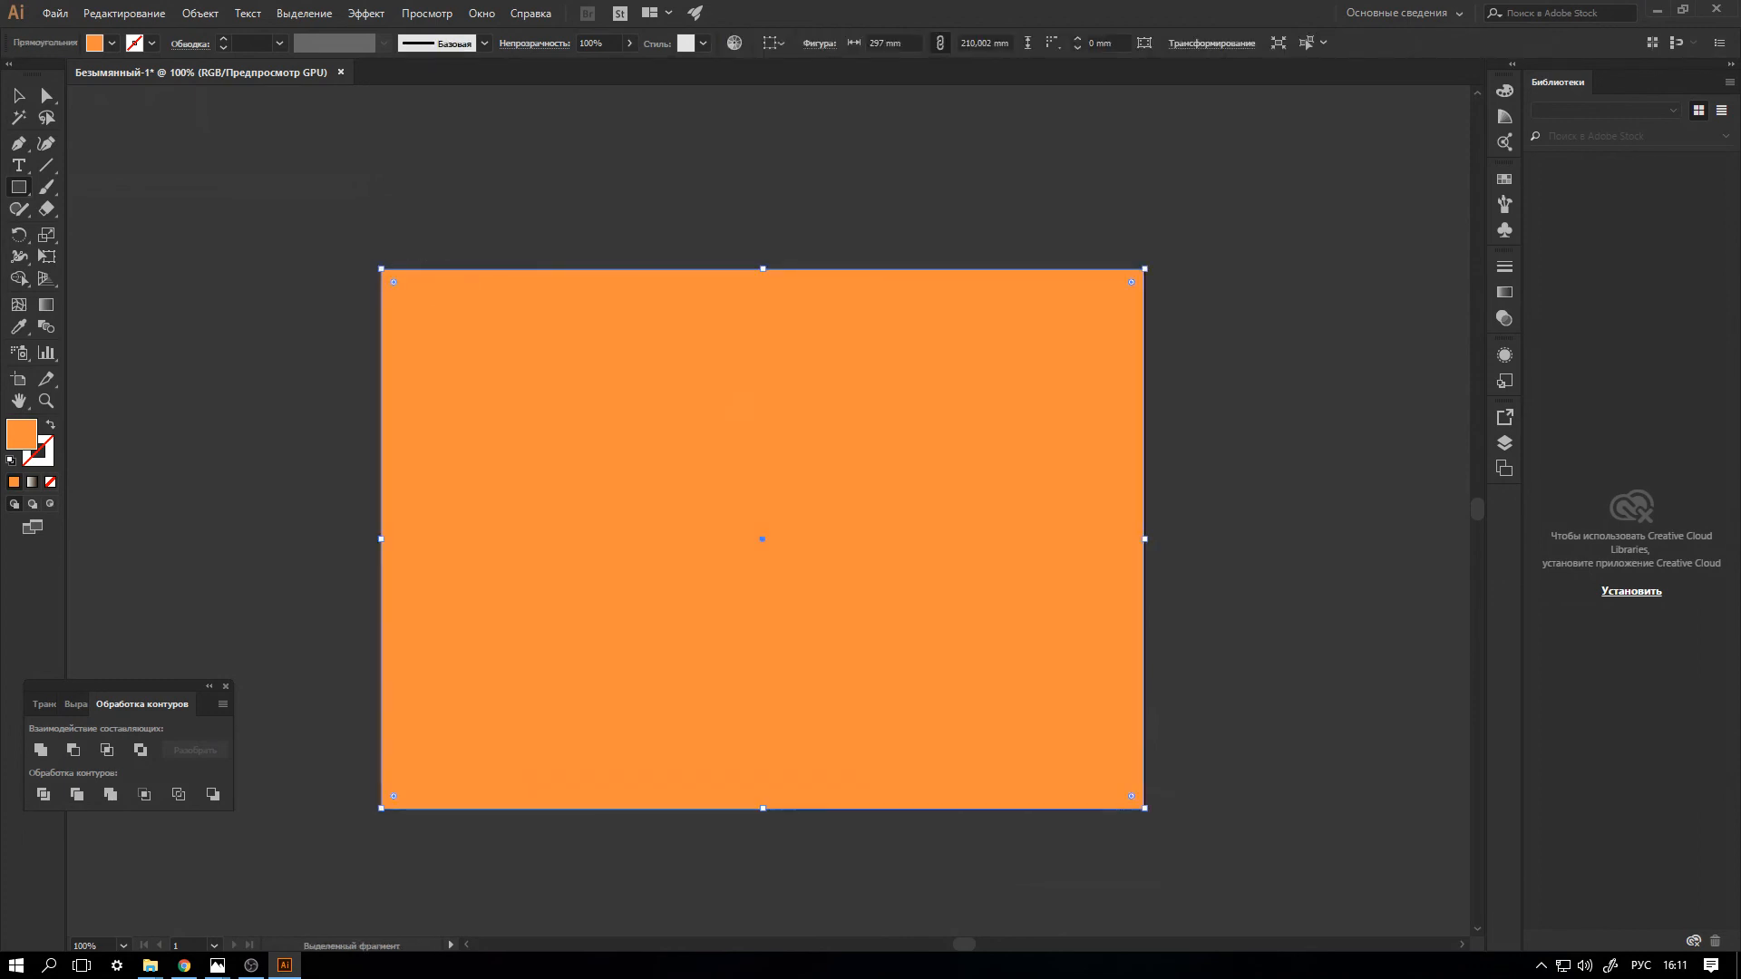
pyautogui.hotkey('ctrl', 'shift', '[')
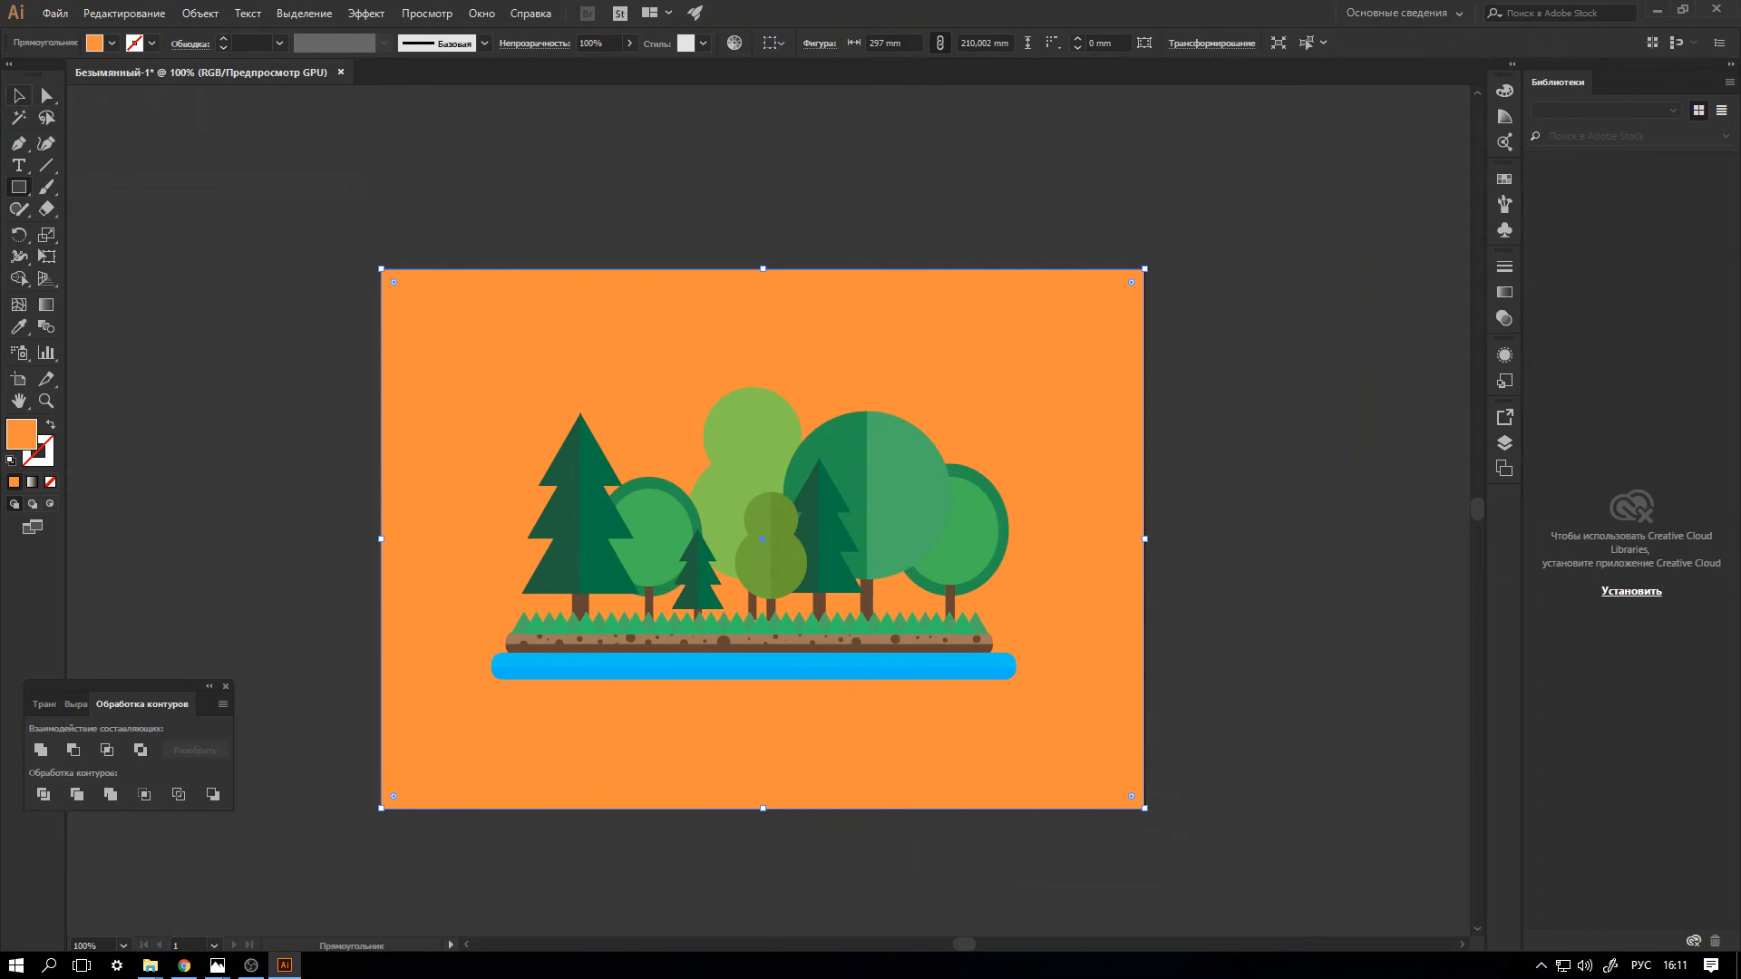
# Recolor the background rectangle with a lighter orange swatch and deselect it.
pyautogui.press('v')
pyautogui.moveTo(18, 187); pyautogui.dragTo(86, 229)
pyautogui.click(112, 42)
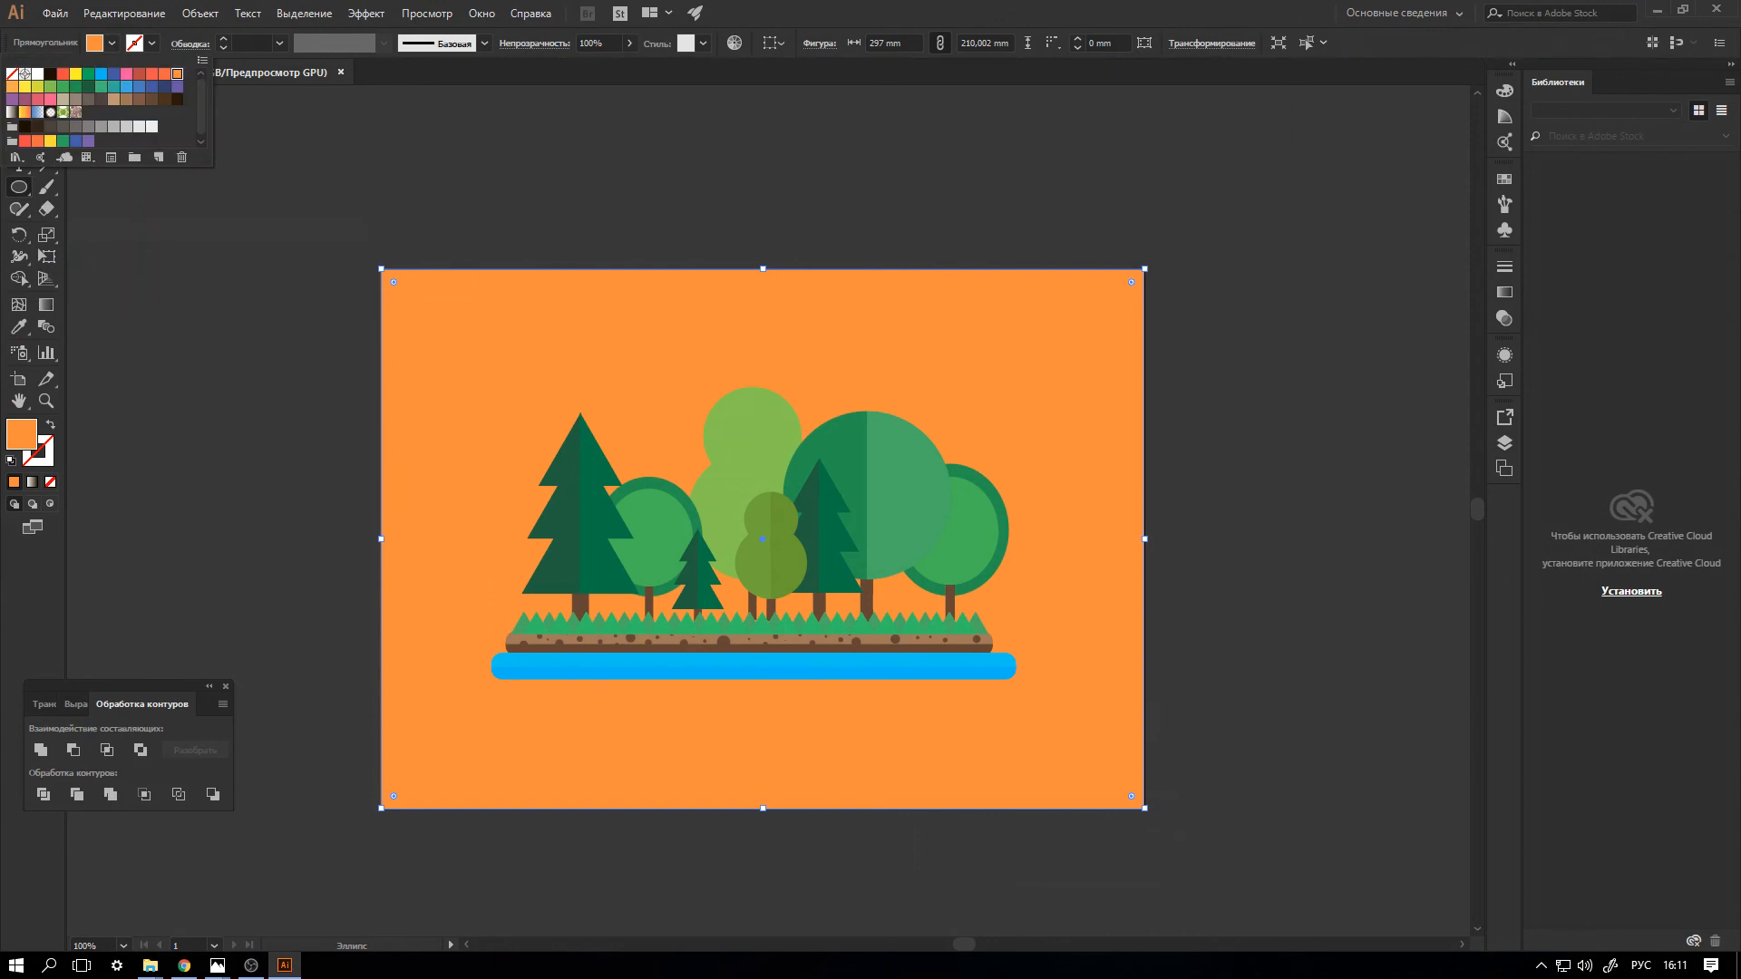
pyautogui.click(11, 87)
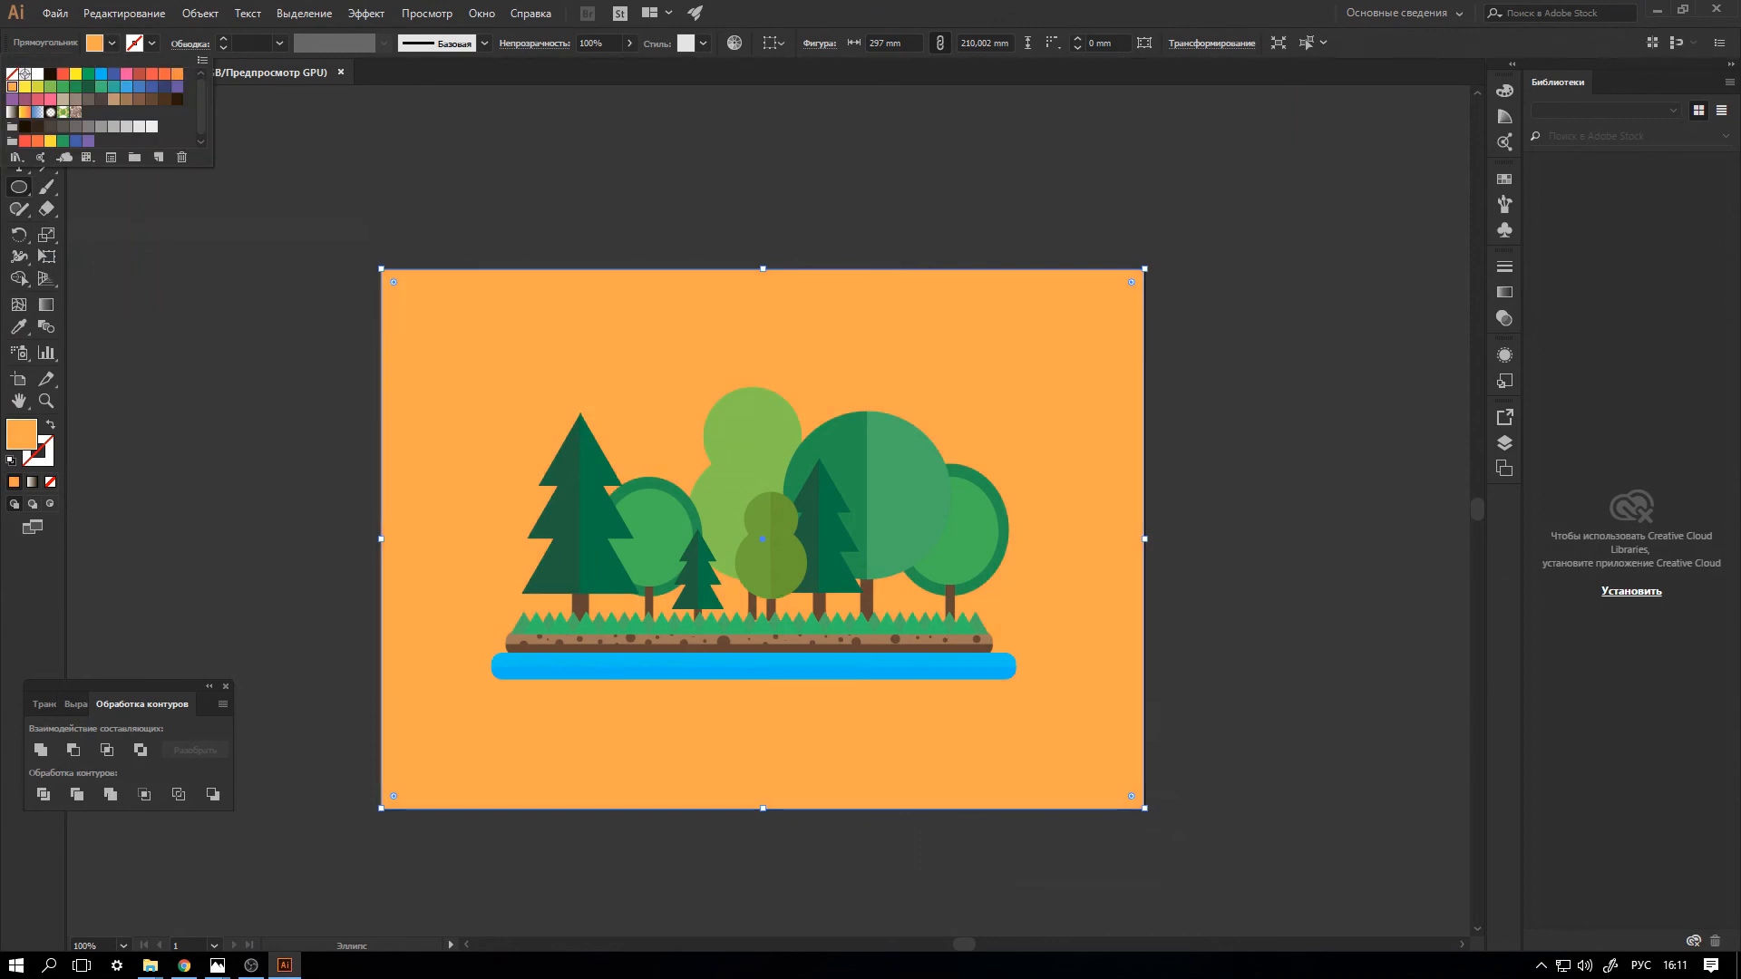
pyautogui.press('Escape')
pyautogui.click(19, 95)
pyautogui.click(235, 209)
# Draw a darker orange circle about 66.5 mm wide over the upper-left trees and send it behind the landscape.
pyautogui.click(18, 187)
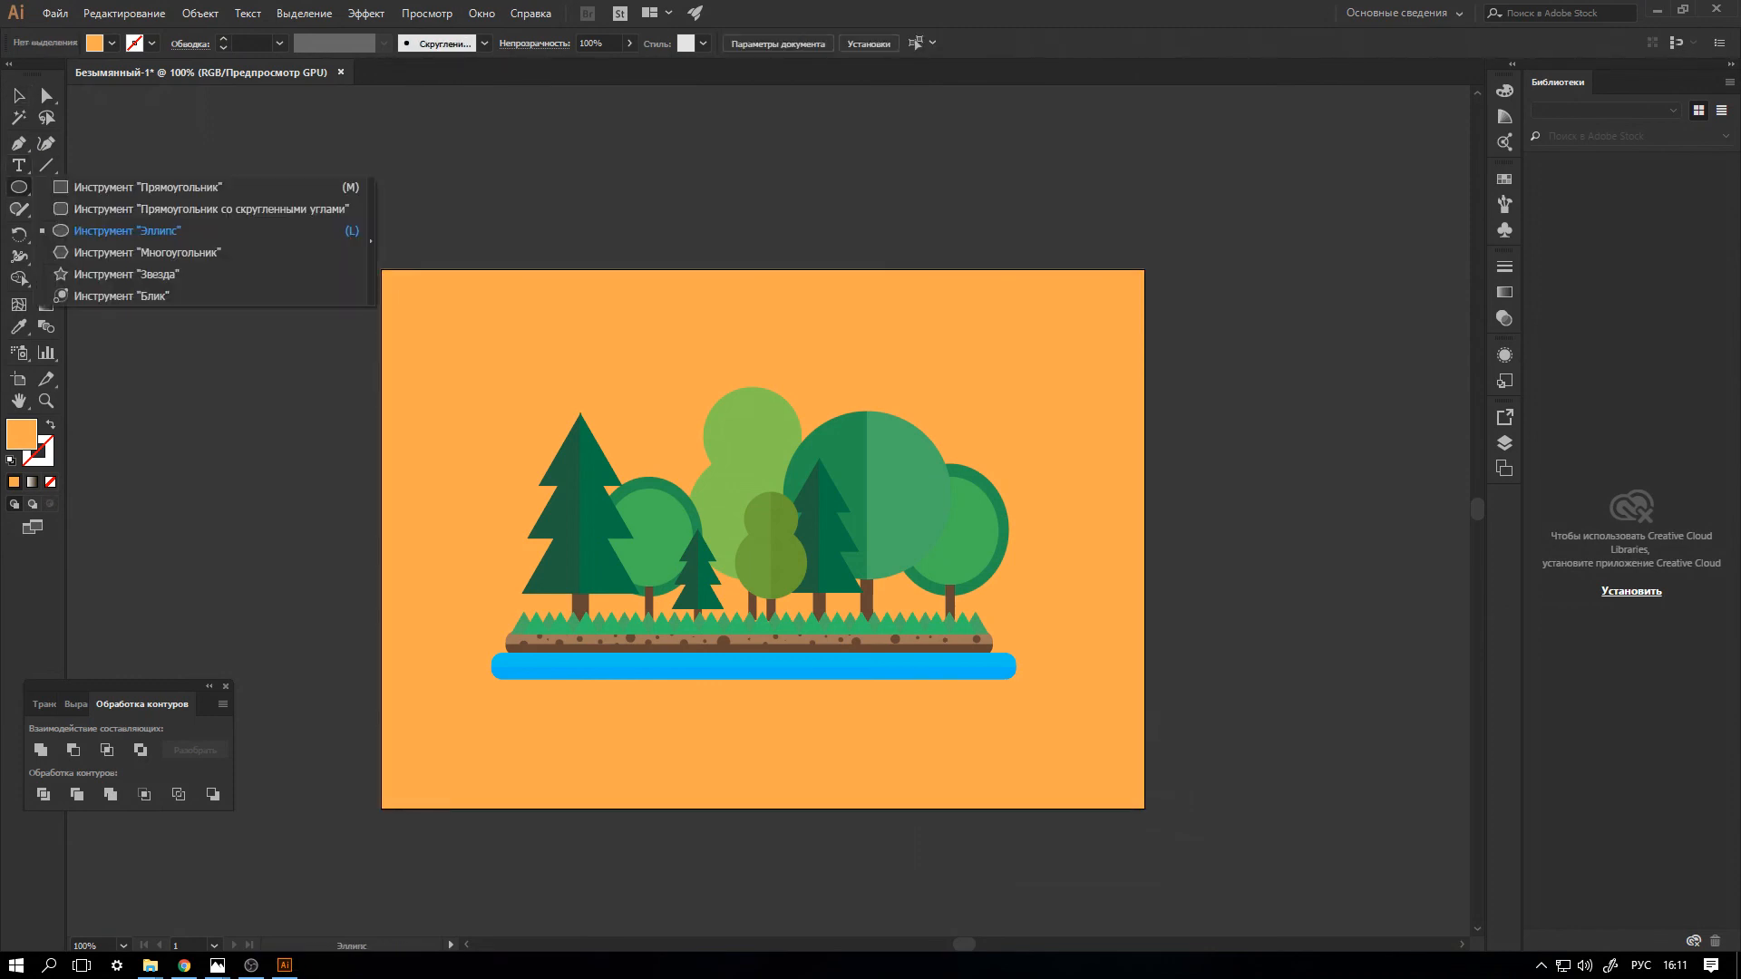
pyautogui.click(127, 231)
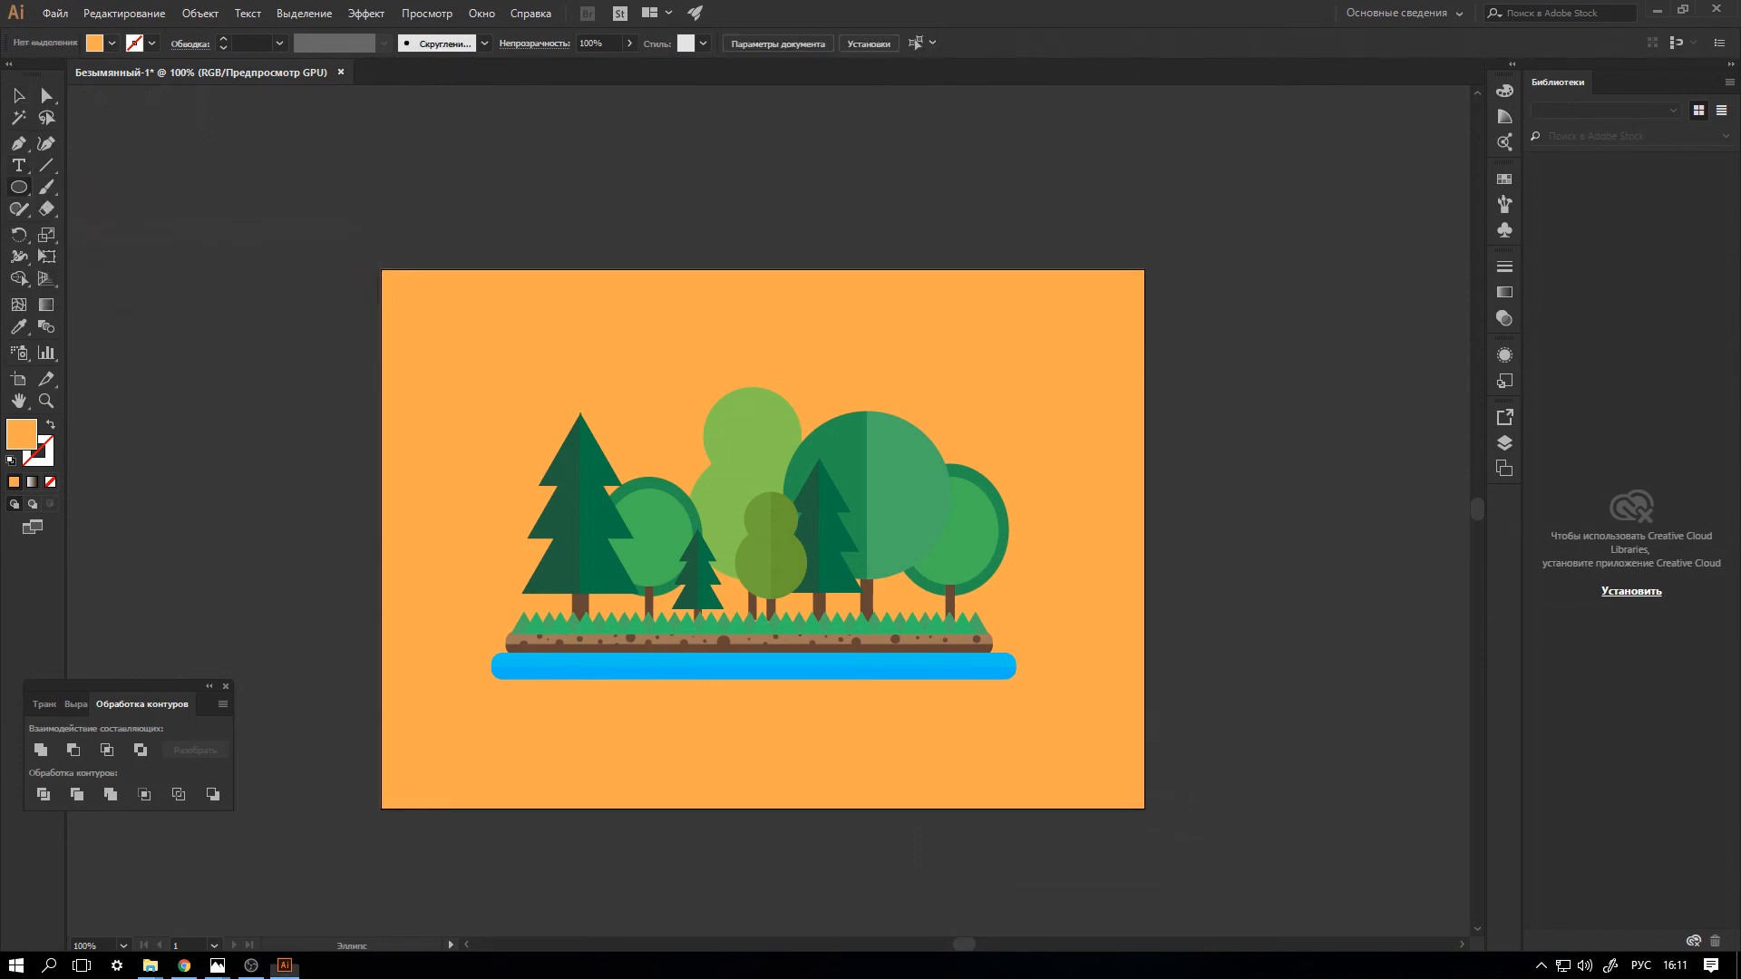
pyautogui.click(112, 43)
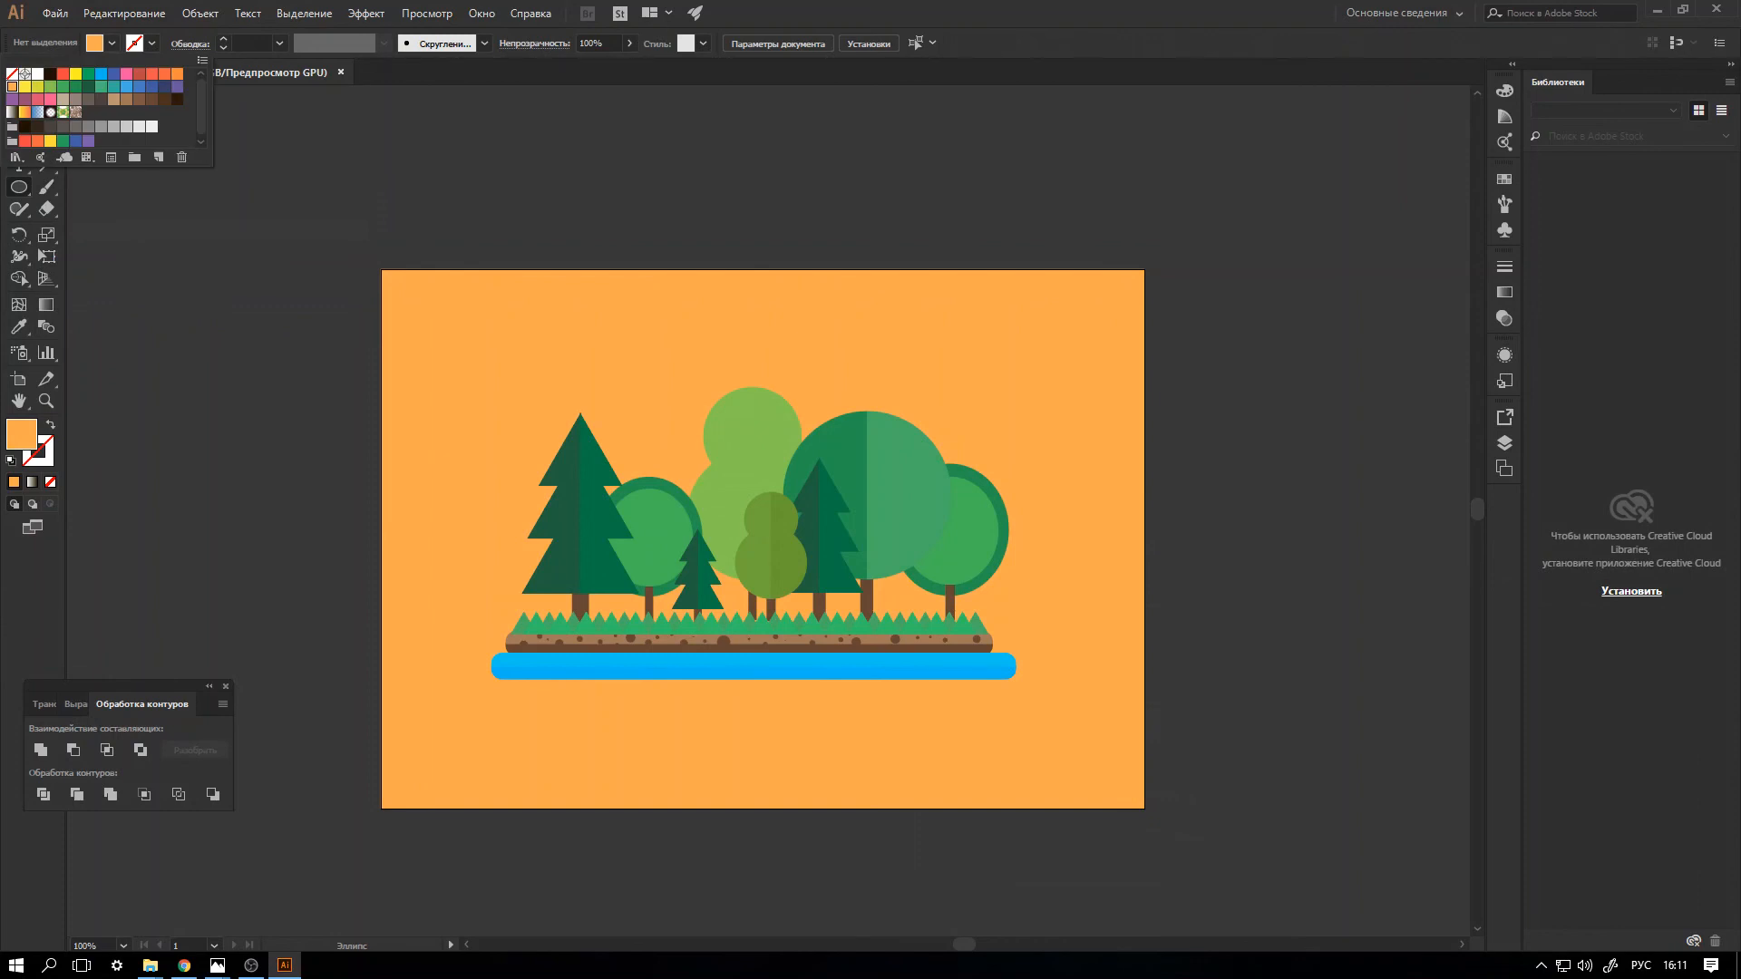
pyautogui.click(177, 74)
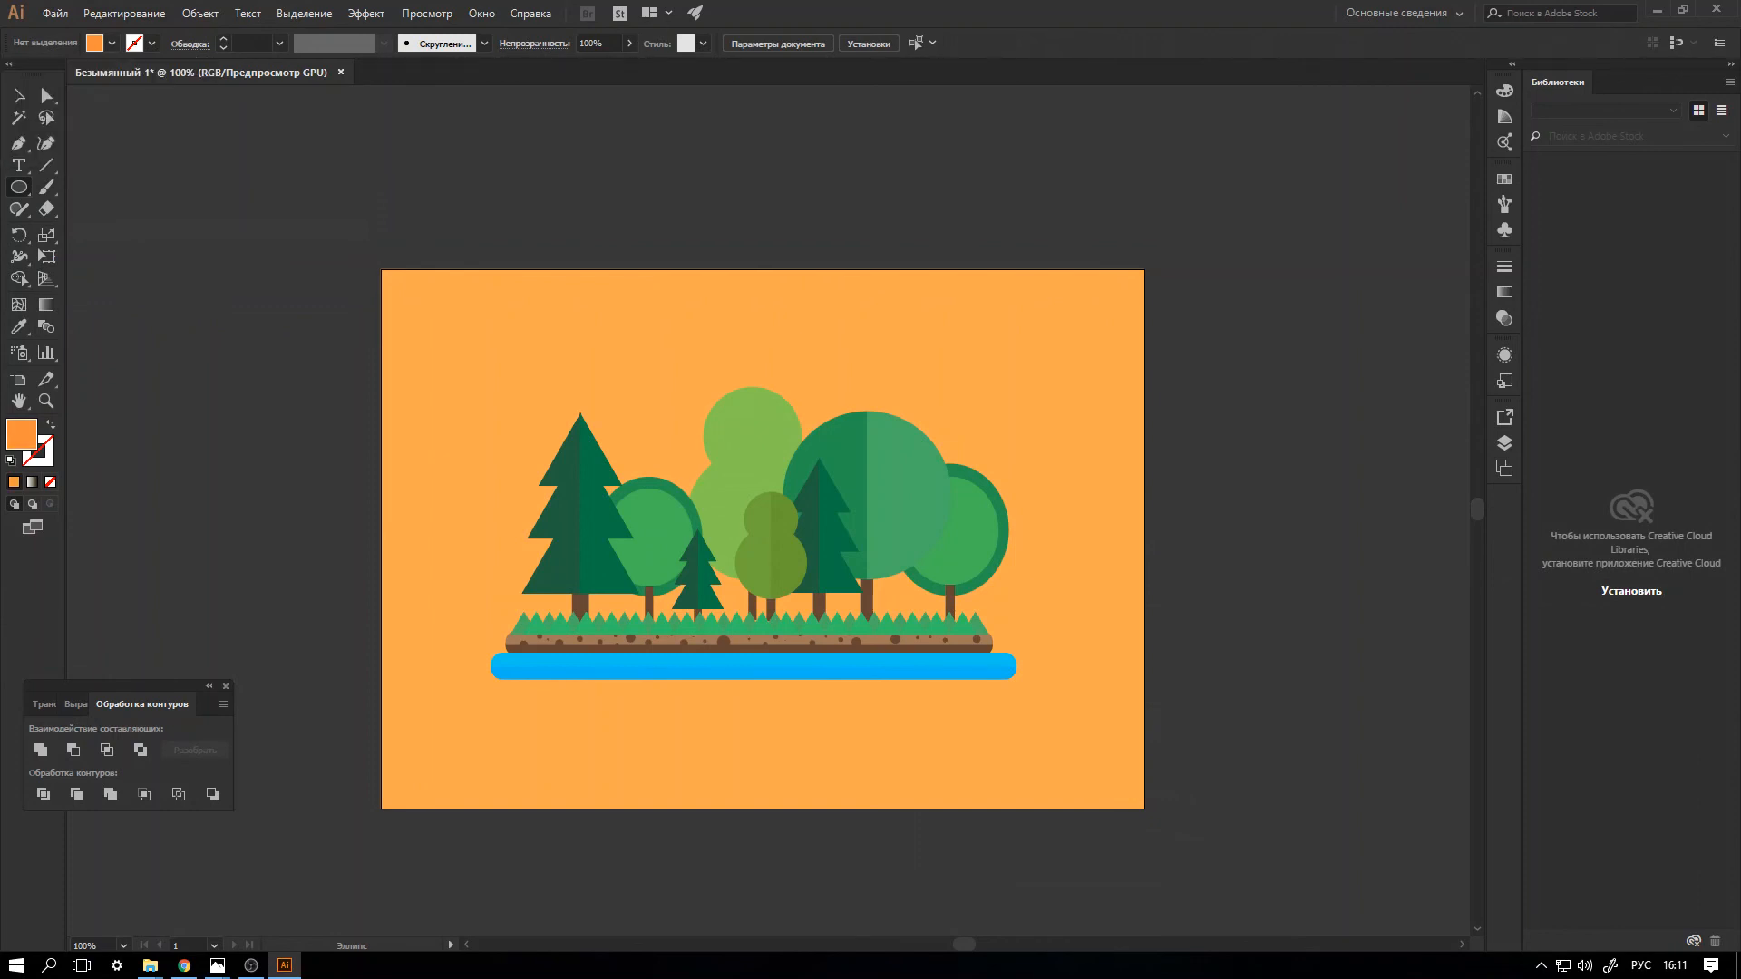
pyautogui.moveTo(527, 358); pyautogui.dragTo(698, 528)
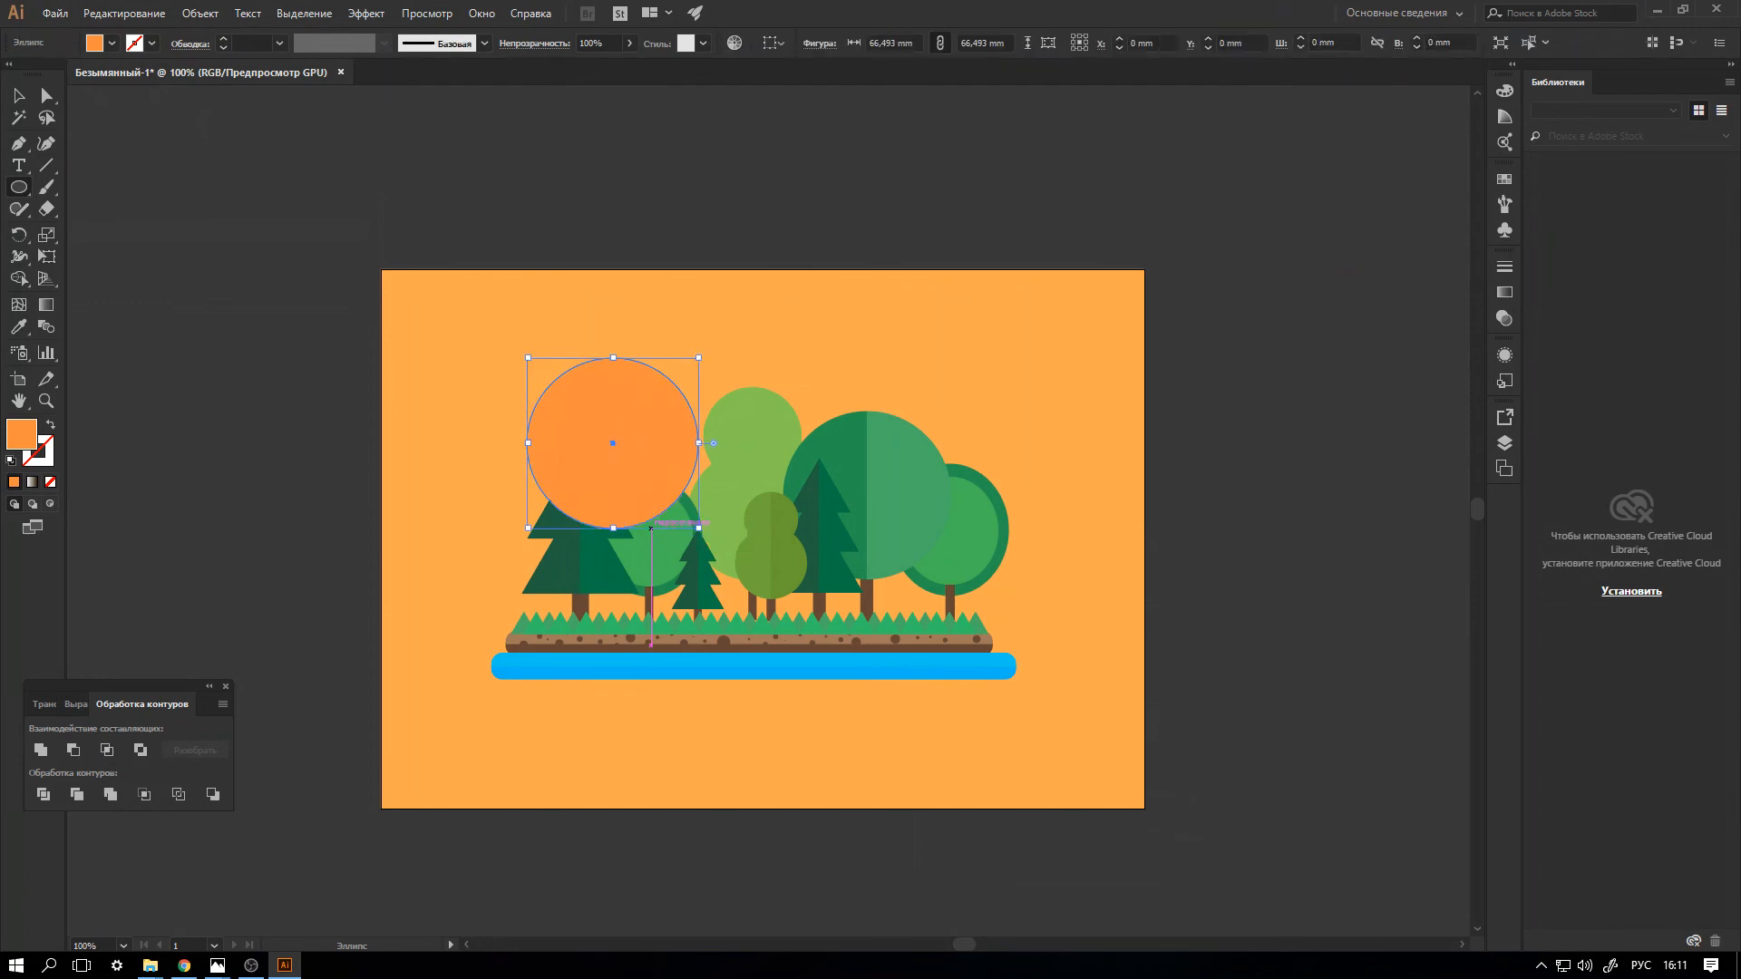
pyautogui.hotkey('ctrl', '[')
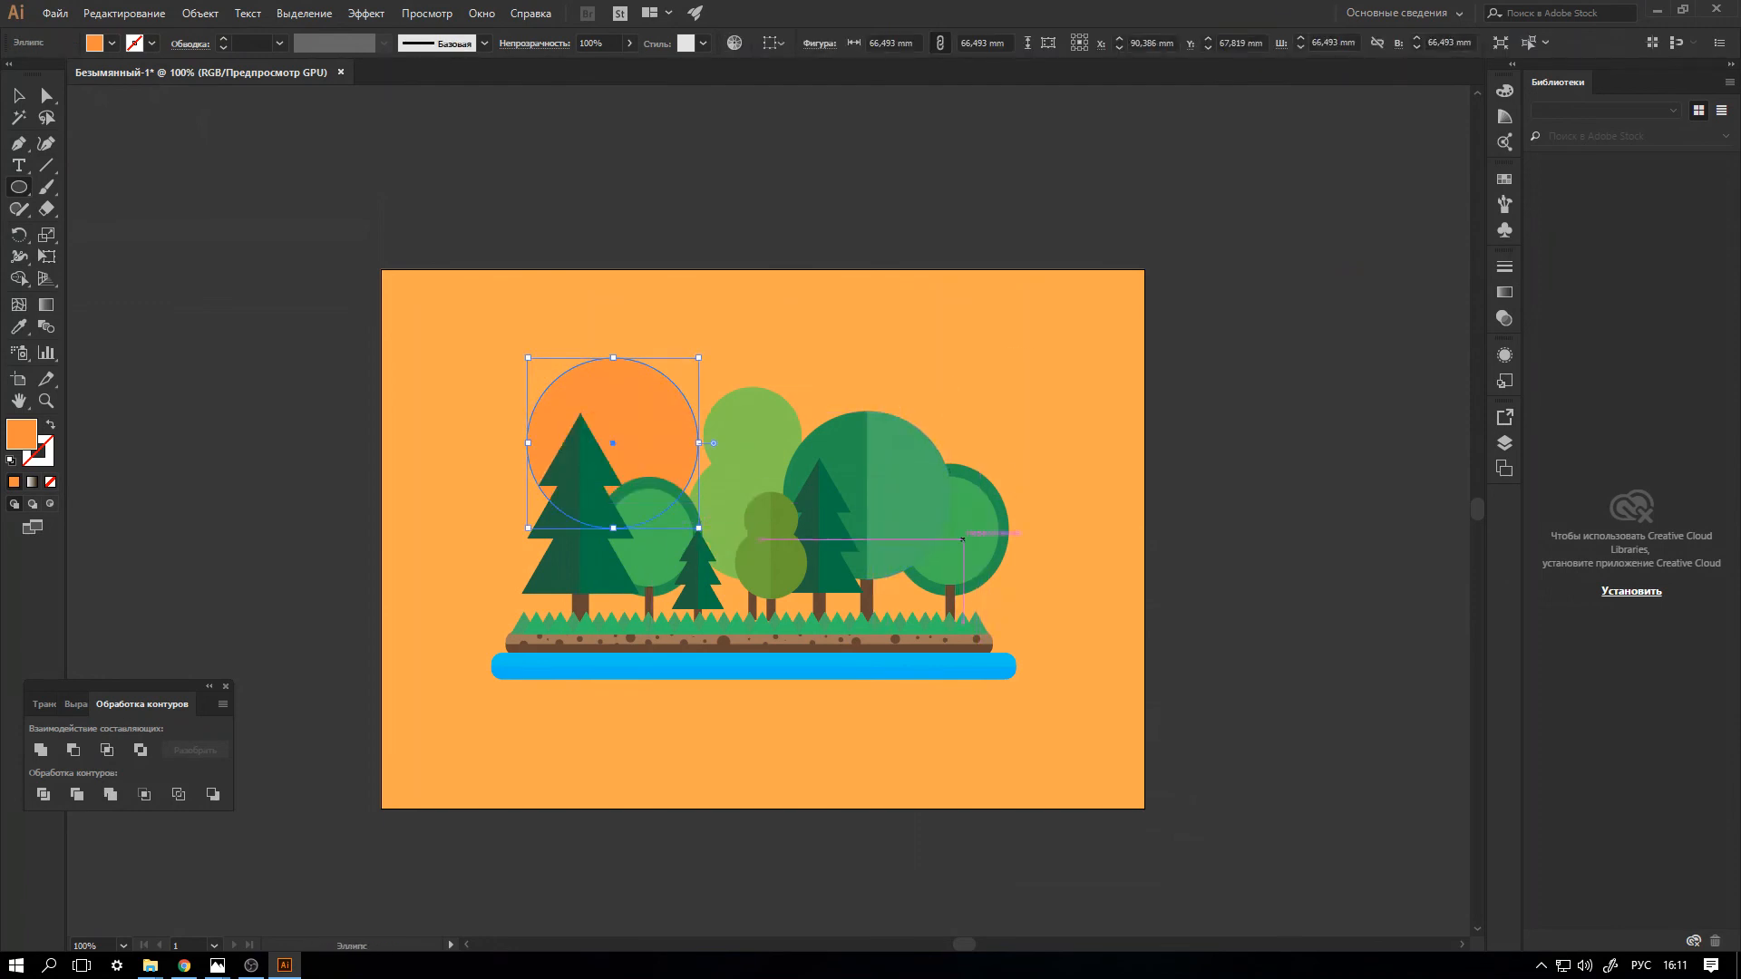
# Draw a circle about 14.3 mm wide right of the landscape and one about 37 mm wide behind the large round tree.
pyautogui.moveTo(1031, 592); pyautogui.dragTo(1067, 628)
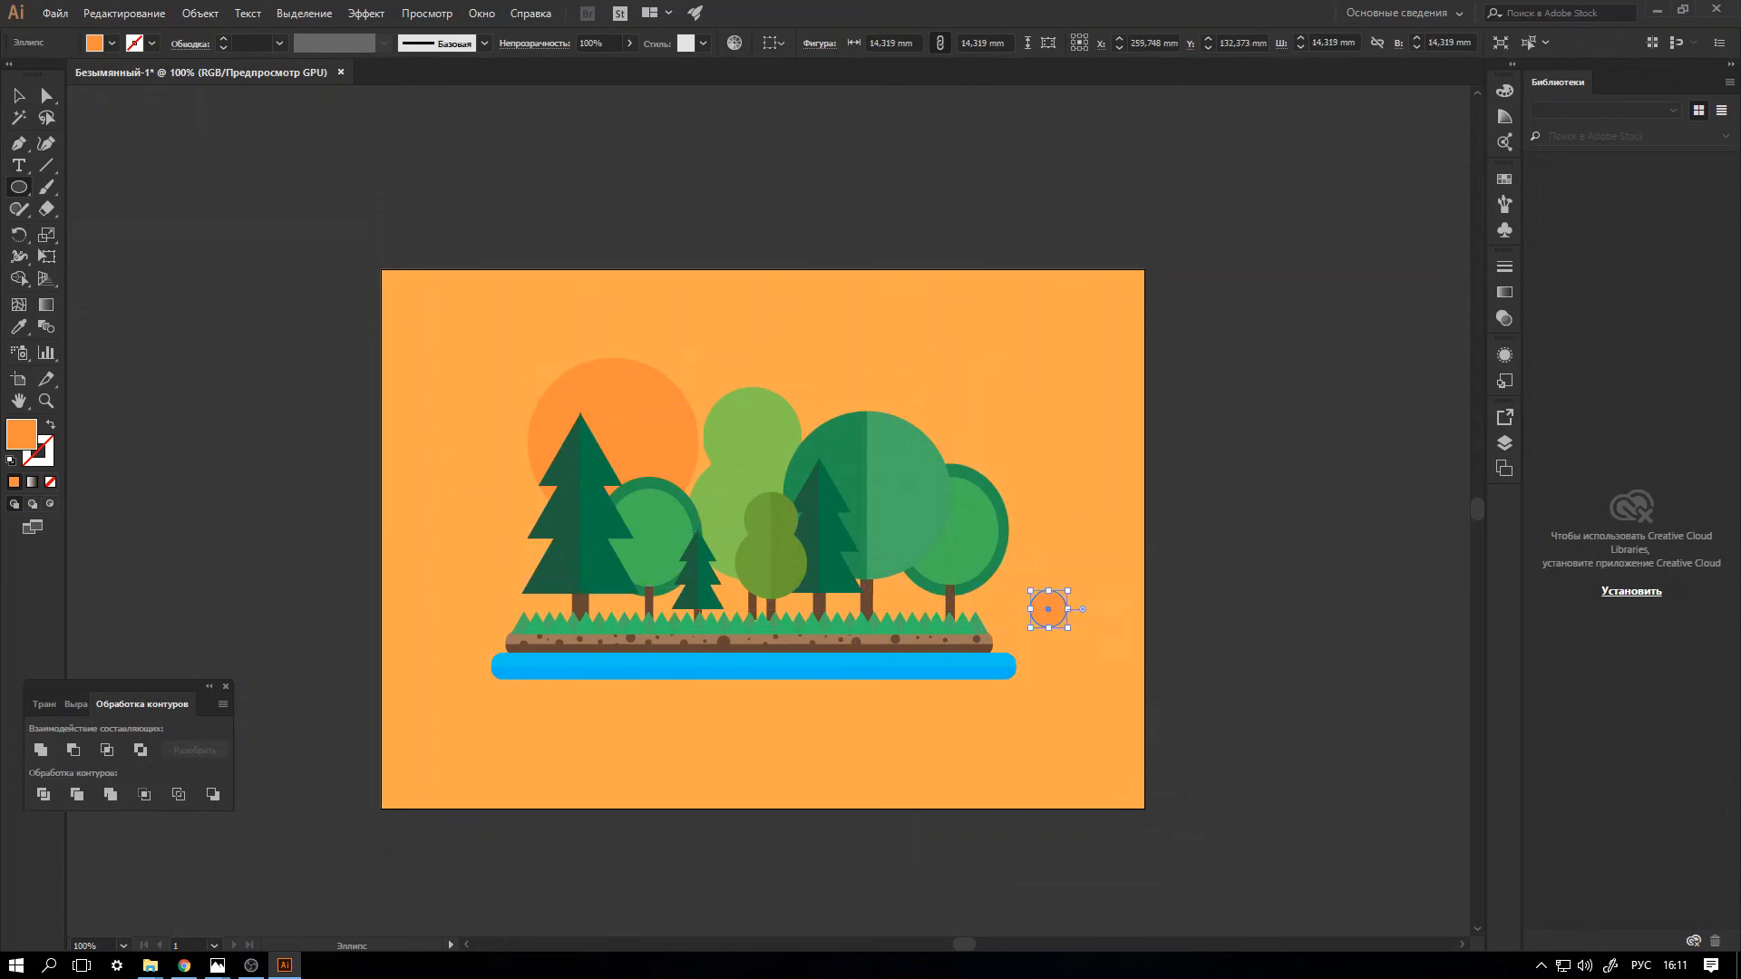
pyautogui.moveTo(806, 349); pyautogui.dragTo(903, 443)
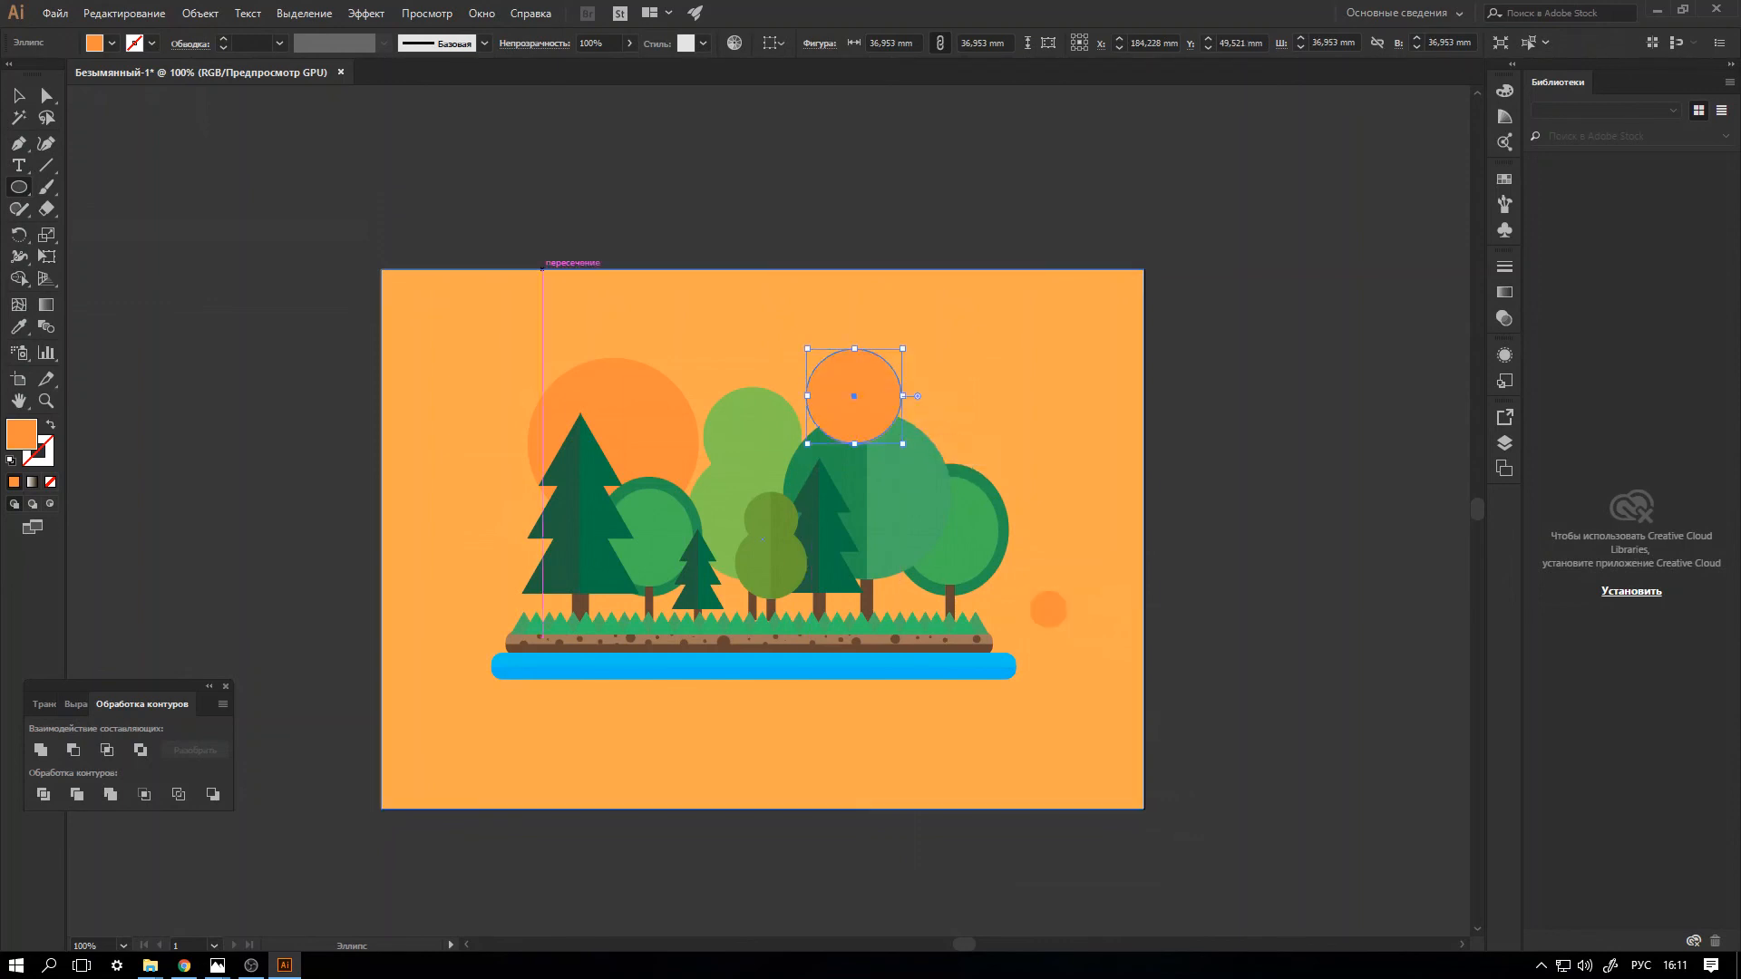
pyautogui.hotkey('ctrl', '[')
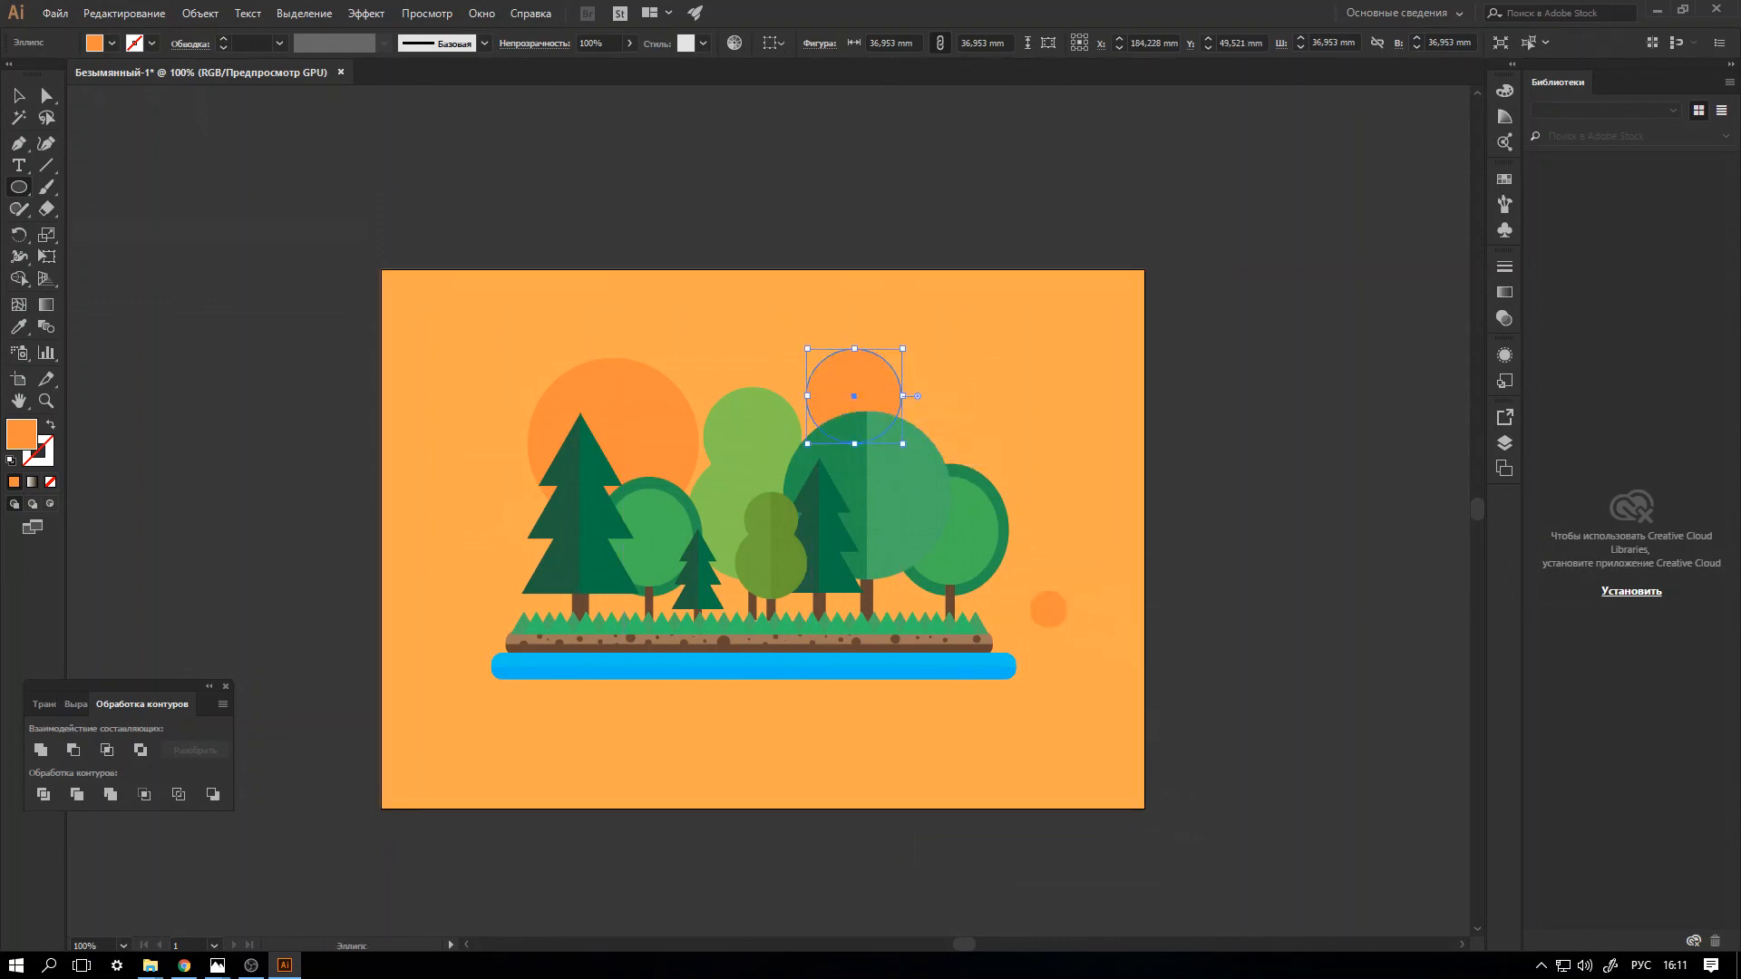
# Shift the two larger orange circles slightly left and place a smaller copy of the smallest circle left of the landscape.
pyautogui.click(19, 95)
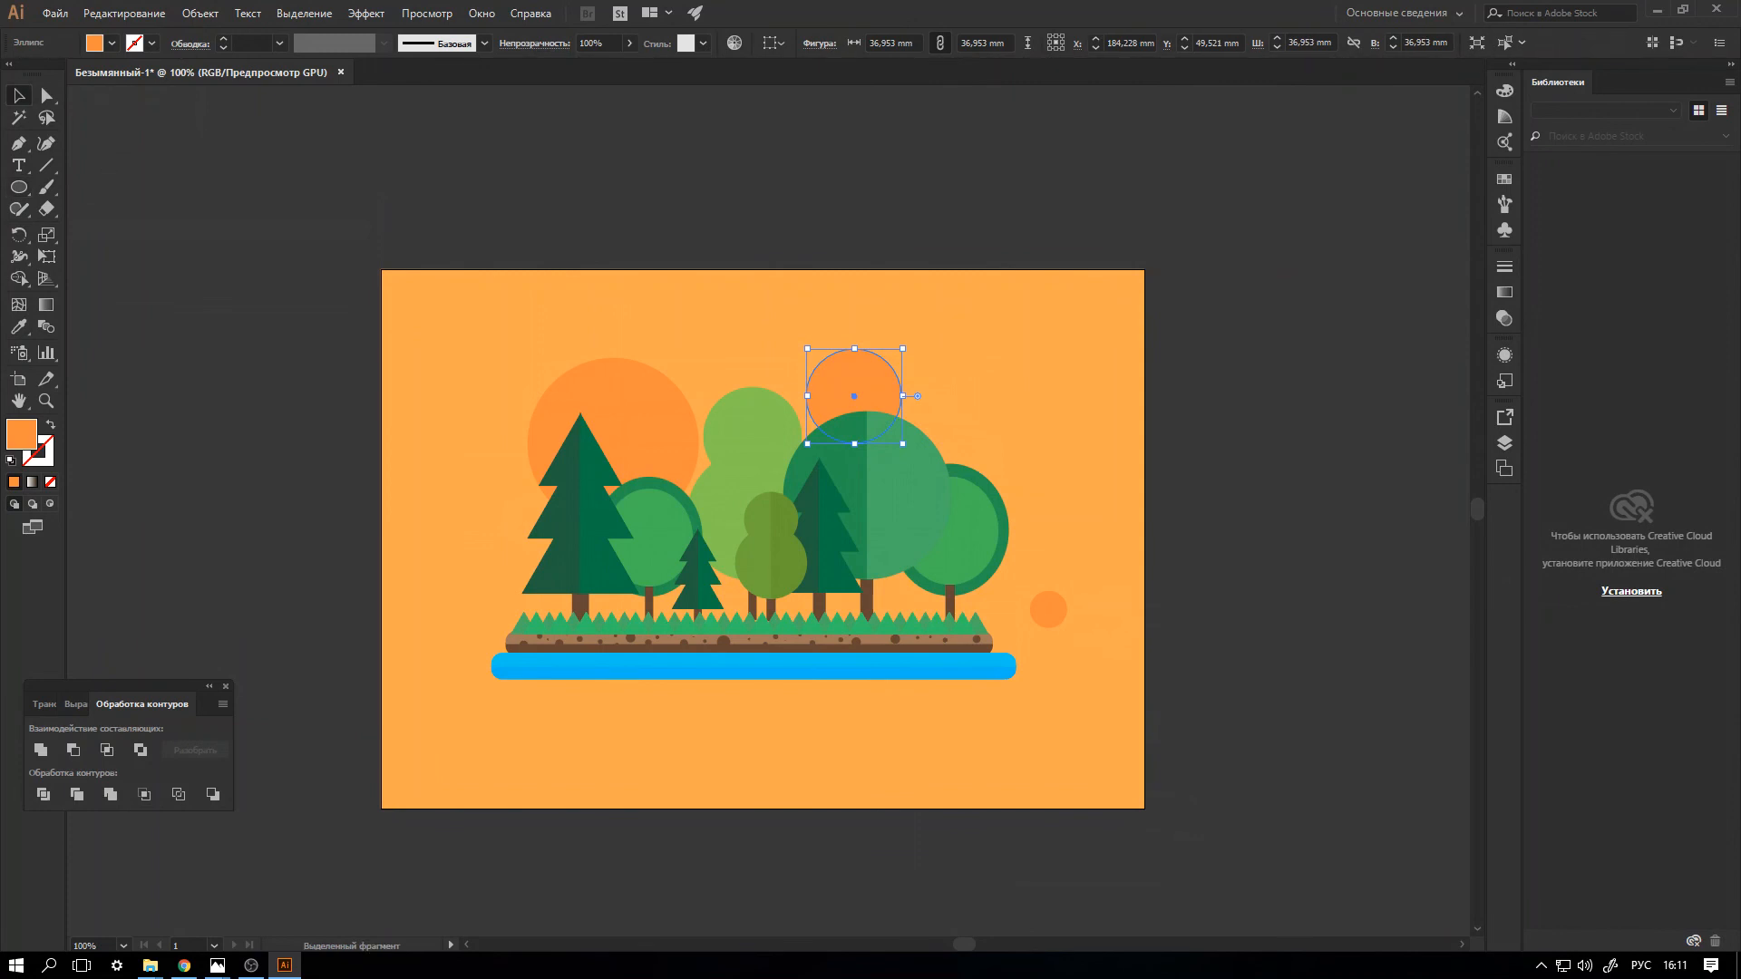
pyautogui.click(309, 263)
pyautogui.moveTo(657, 402); pyautogui.dragTo(585, 376)
pyautogui.moveTo(894, 383); pyautogui.dragTo(862, 405)
pyautogui.moveTo(581, 391); pyautogui.dragTo(615, 405)
pyautogui.click(1027, 588)
pyautogui.moveTo(1052, 608); pyautogui.dragTo(463, 553)
pyautogui.click(317, 535)
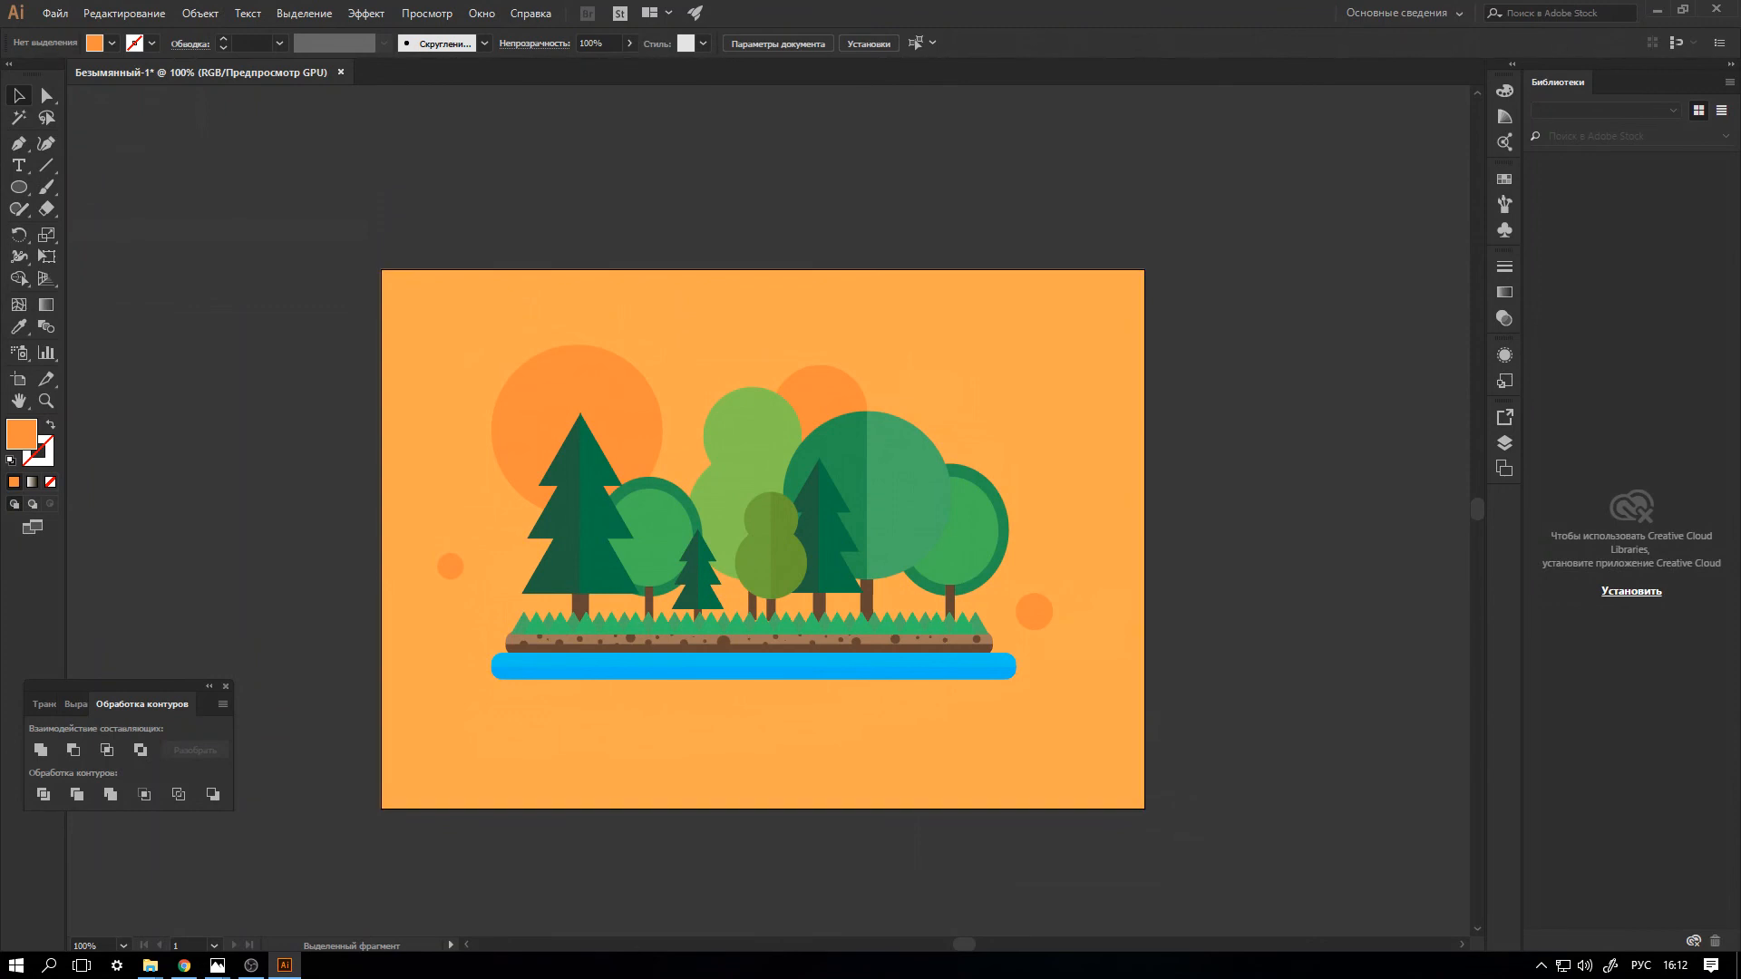
pyautogui.click(251, 965)
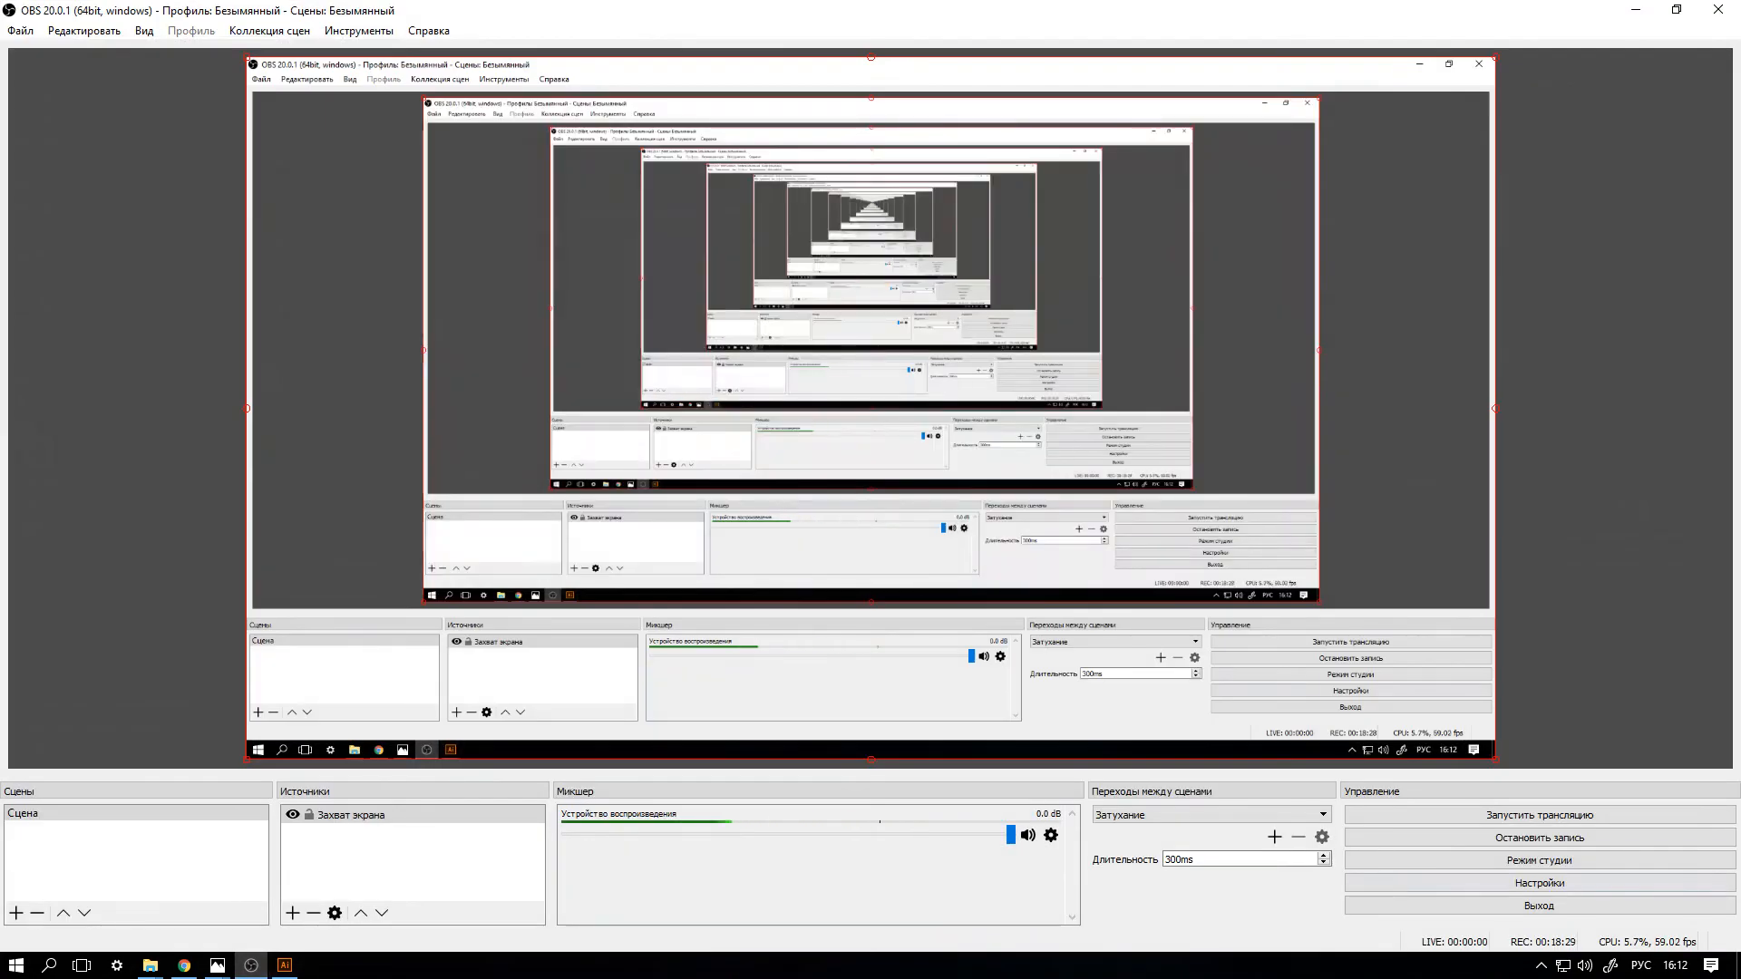